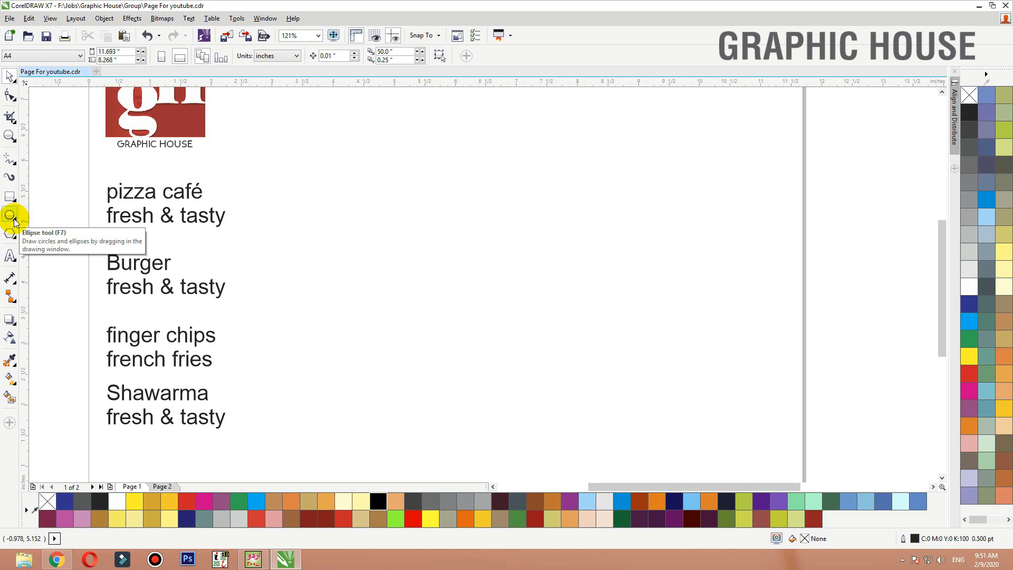
- Draw a square about 1.9 inches wide in the empty area beside the text lines
left_click(9, 196)
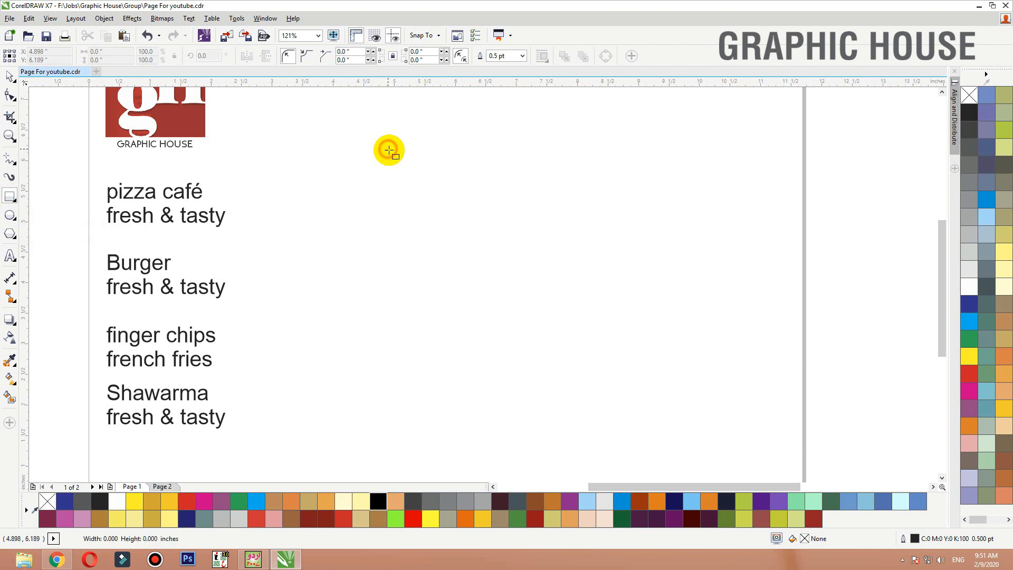
left_click_drag(388, 150, 502, 242)
key("z")
left_click_drag(561, 122, 140, 357)
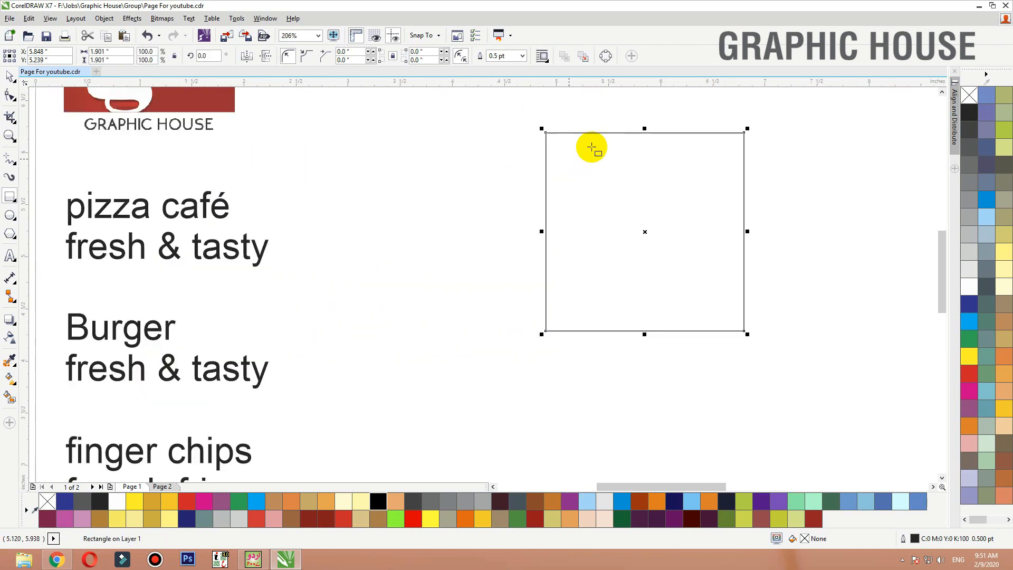
- Draw a thin vertical rectangle about 0.03 by 2.58 inches across the square and centre it horizontally on the square
left_click_drag(649, 104, 652, 373)
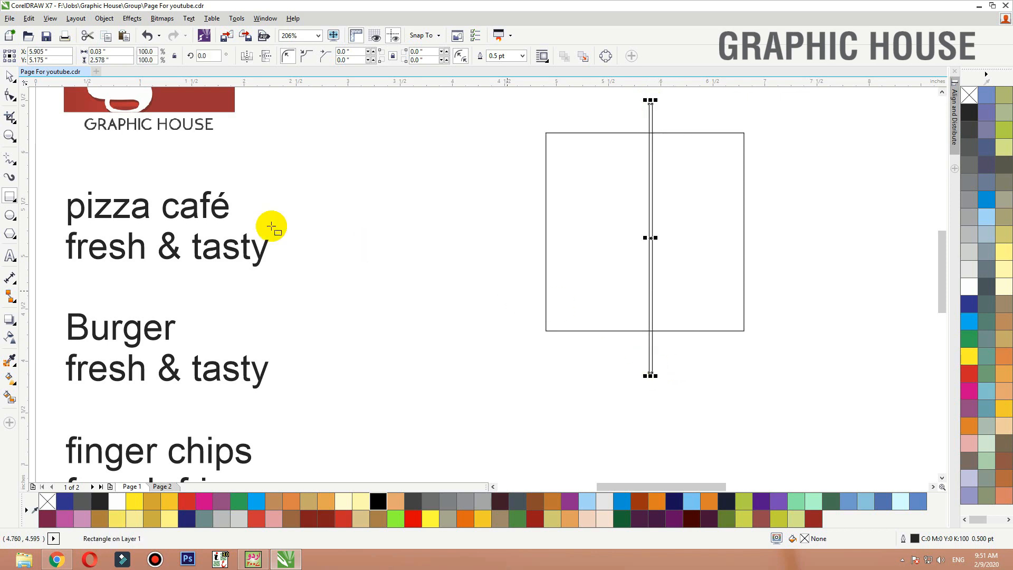
left_click(10, 76)
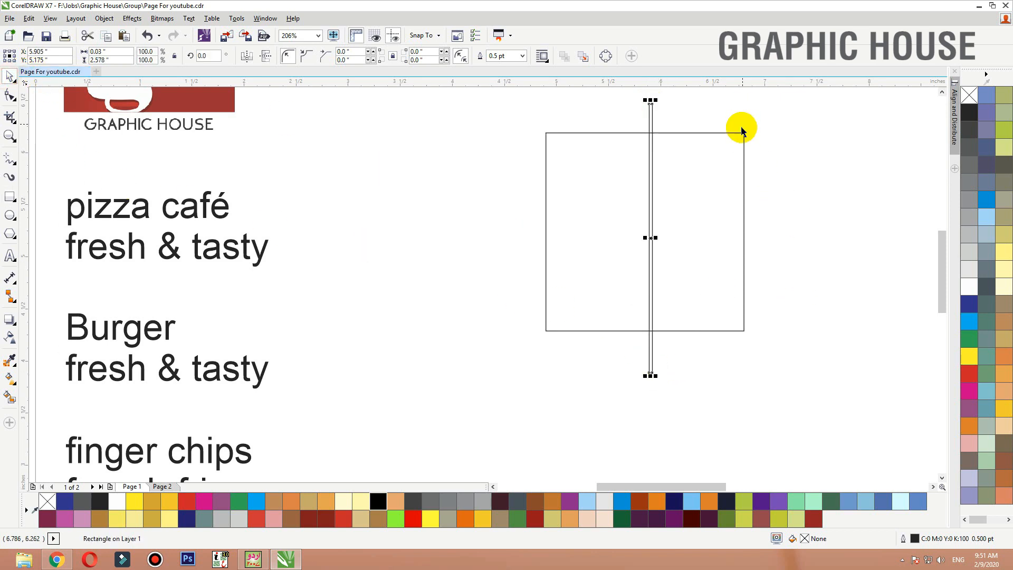
left_click(768, 382)
left_click_drag(841, 437, 480, 99)
key("c")
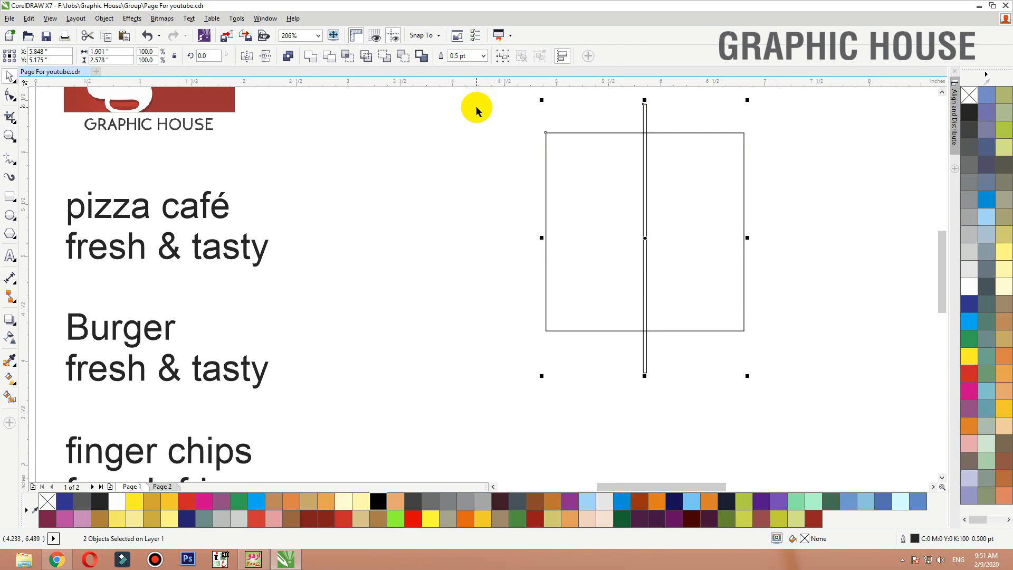
left_click(477, 109)
- Convert the square to curves and add a node at the middle of its bottom edge, between the thin rectangle's sides
left_click(16, 102)
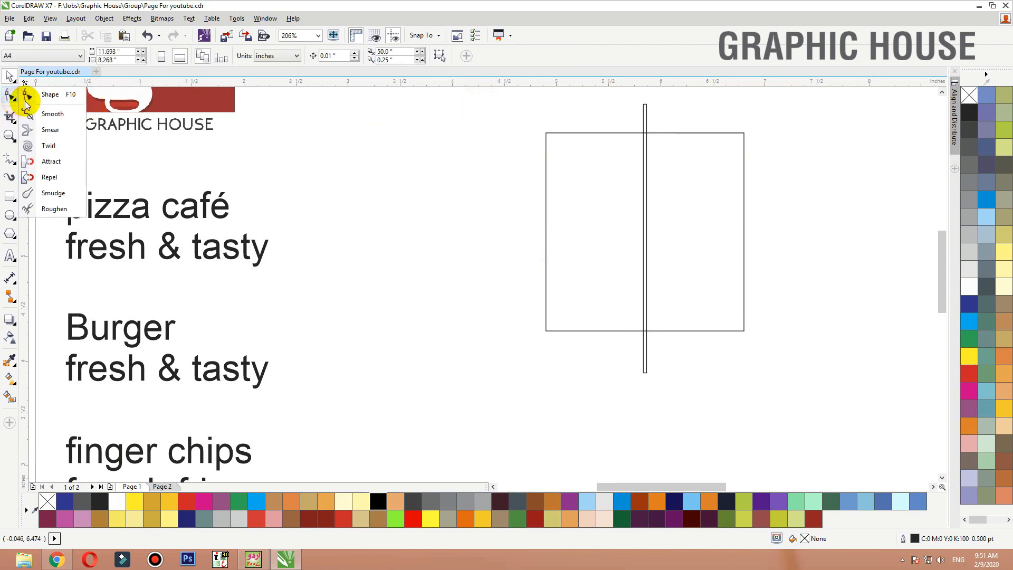
left_click(46, 100)
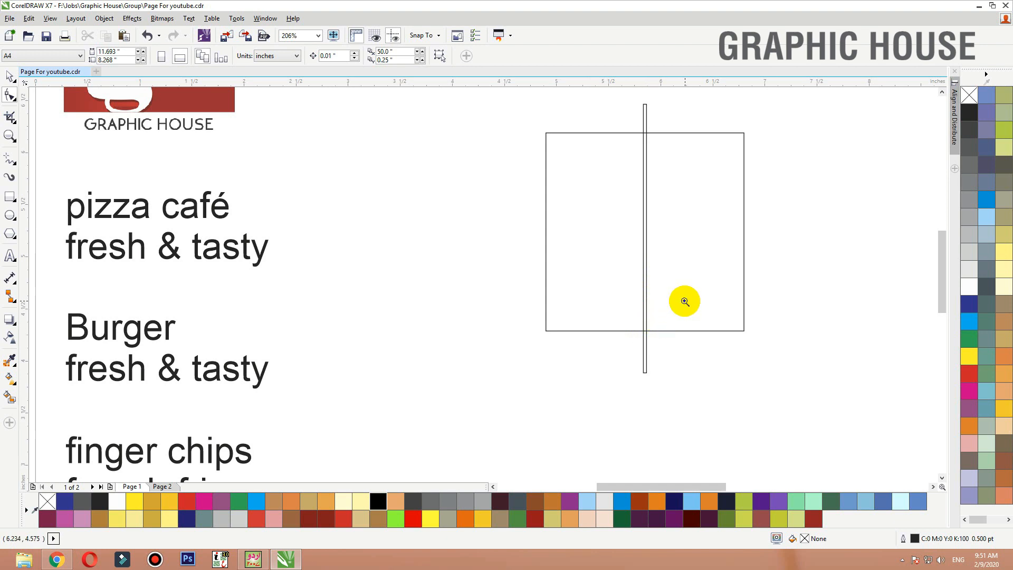
left_click_drag(680, 313, 617, 350)
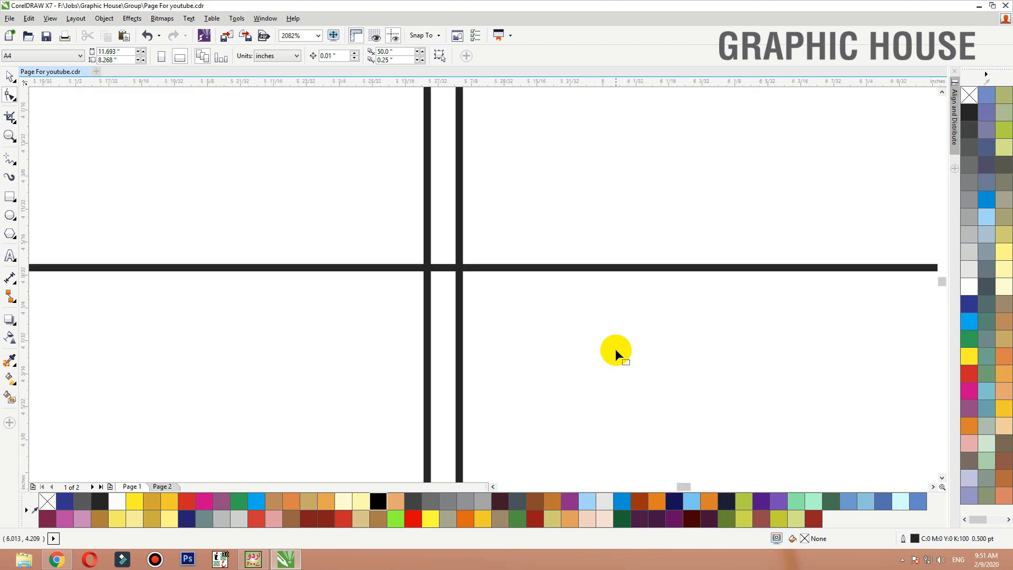
left_click(444, 269)
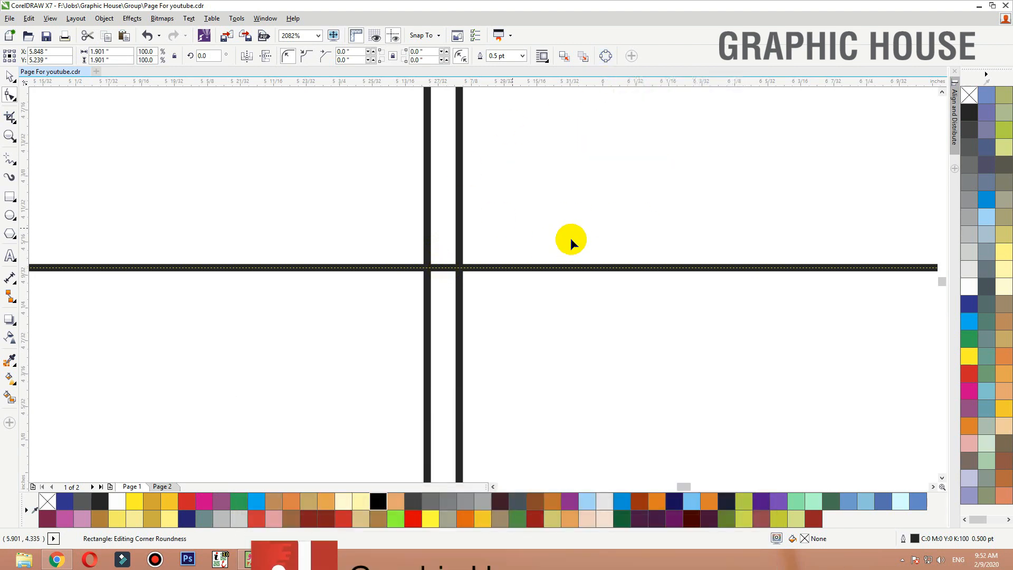
left_click(606, 57)
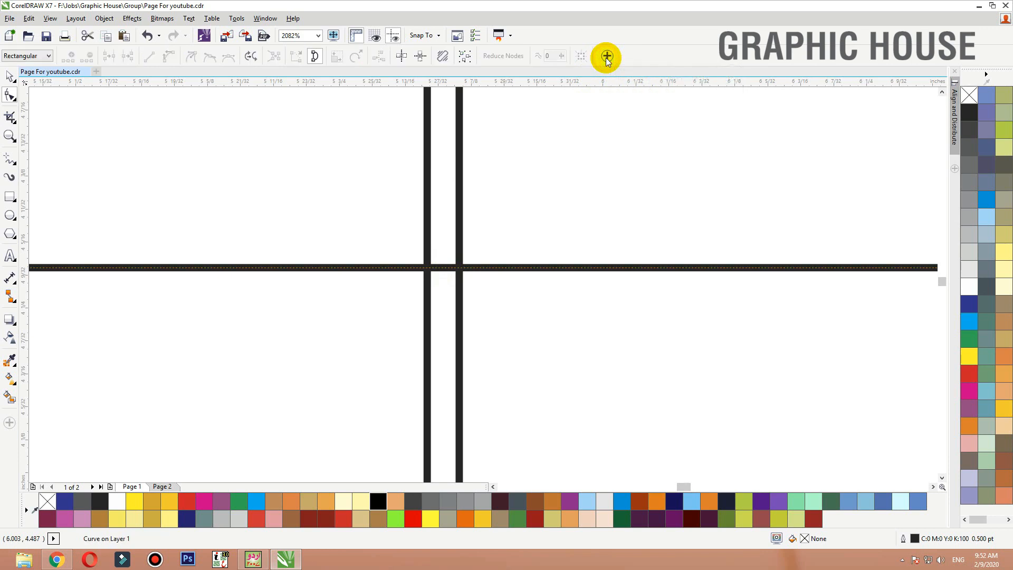
double_click(443, 268)
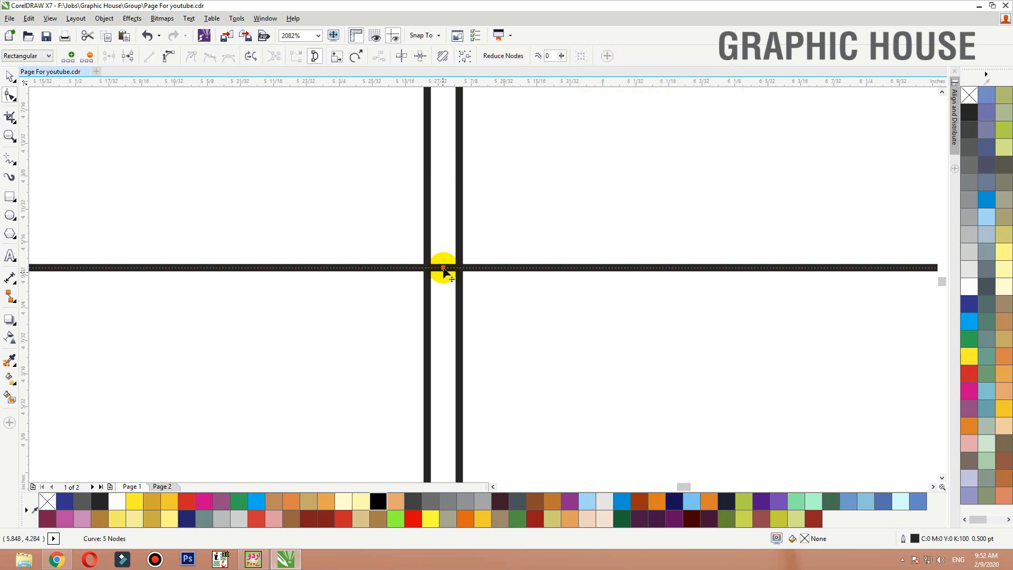
- Delete the square's two bottom corner nodes to leave a downward-pointing triangle
scroll(445, 268, "down", 5)
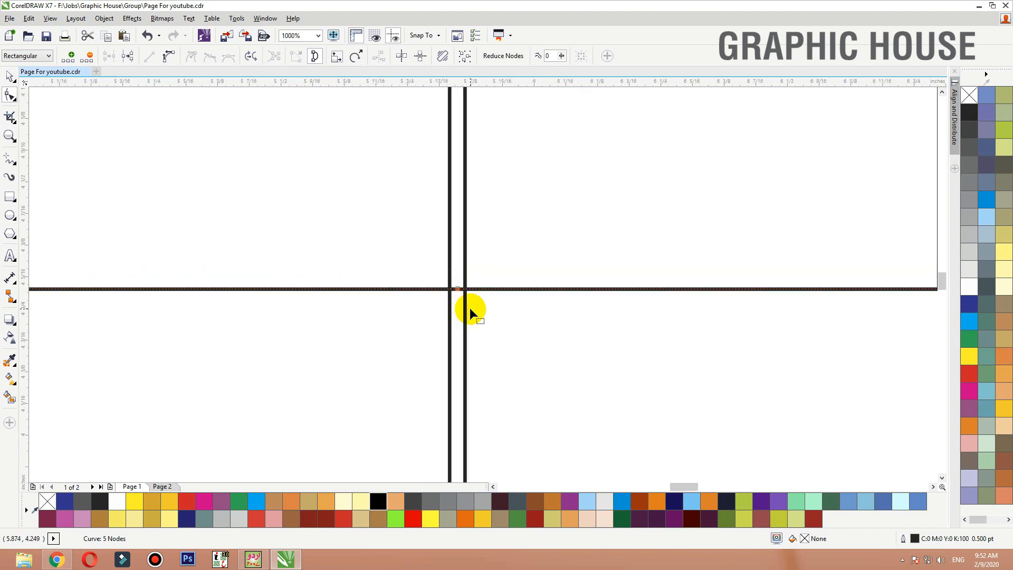
scroll(481, 321, "down", 2)
left_click_drag(618, 343, 366, 173)
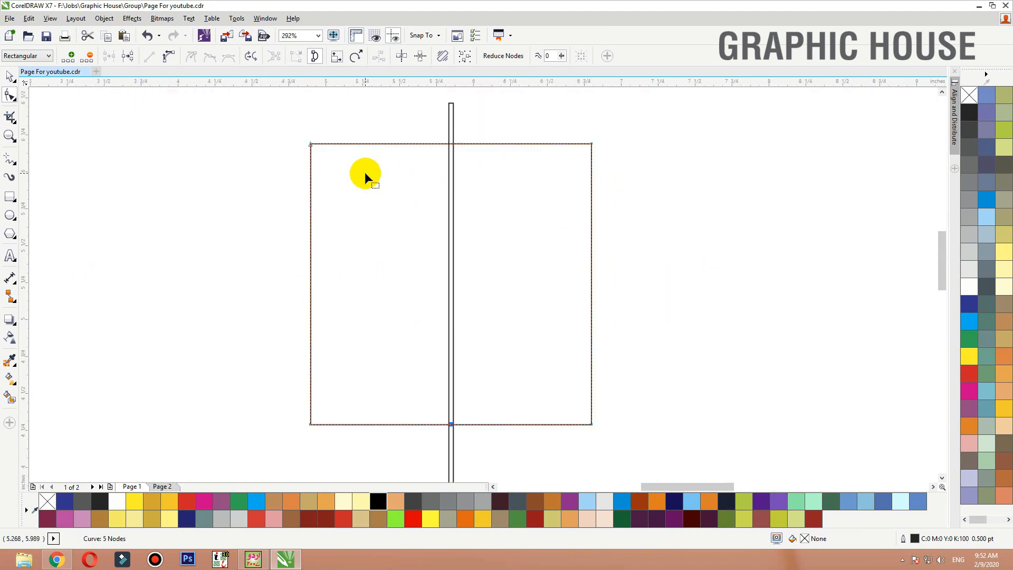
left_click(637, 387)
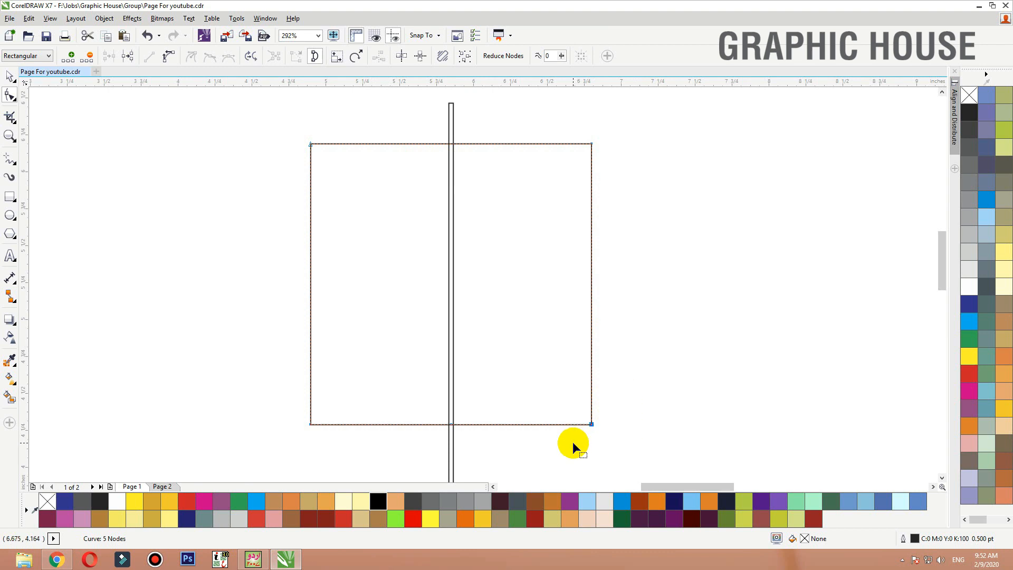
key("Delete")
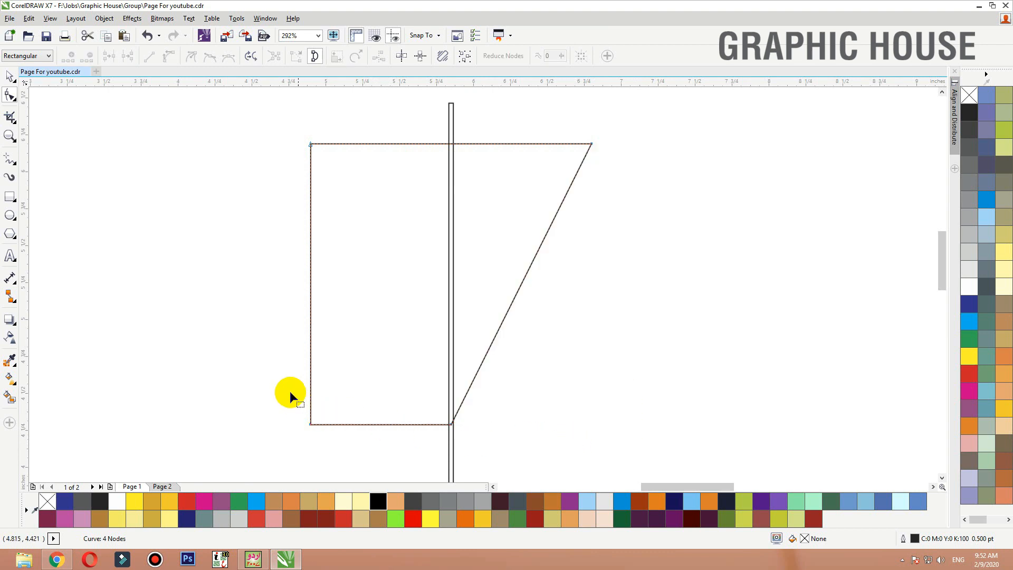
left_click_drag(371, 461, 381, 464)
key("Delete")
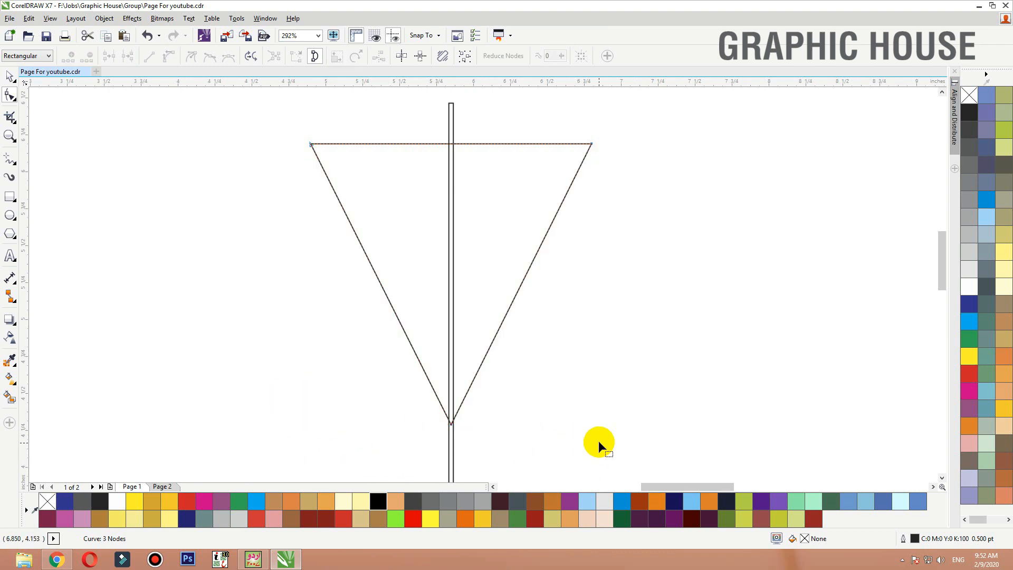
- Convert all the triangle's segments to curves and bow its top edge and right edge outward
left_click_drag(658, 439, 273, 132)
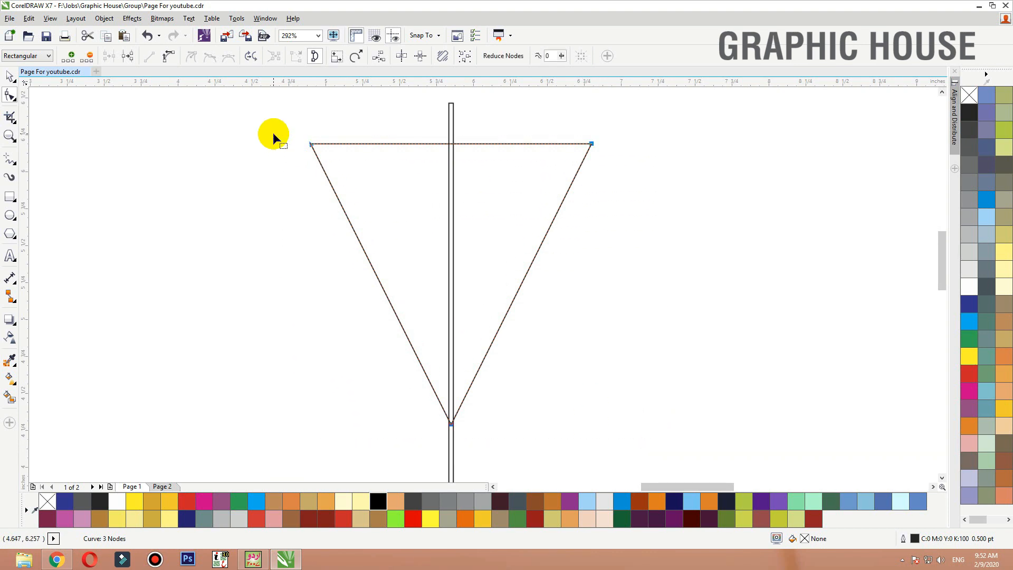
left_click(168, 59)
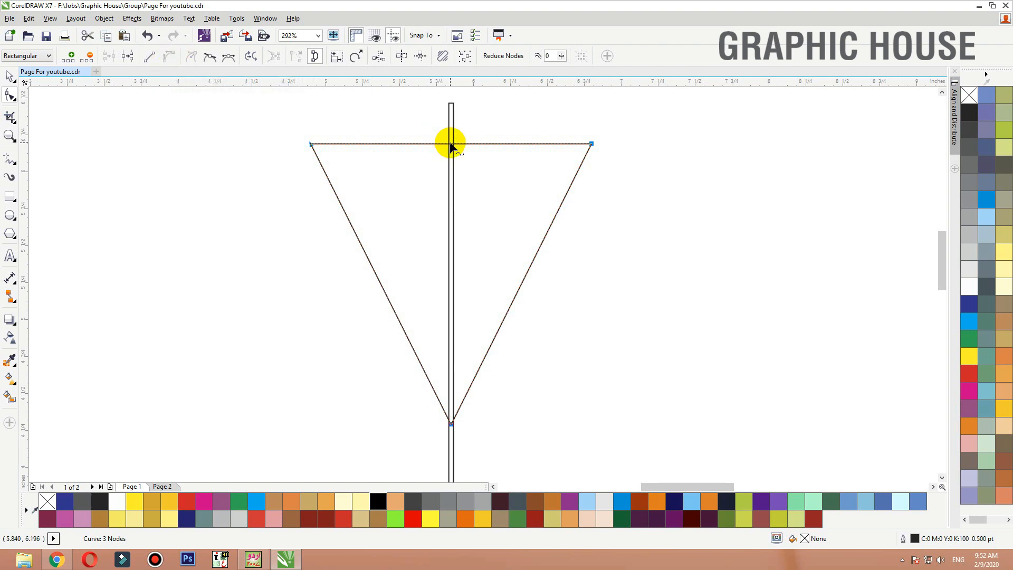
left_click_drag(451, 147, 452, 121)
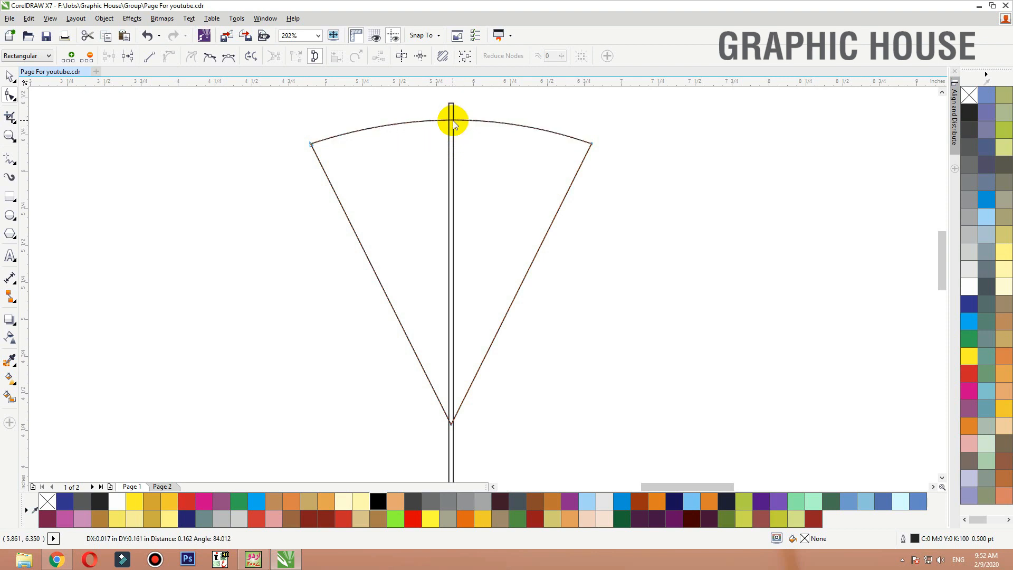
key("super")
key("super")
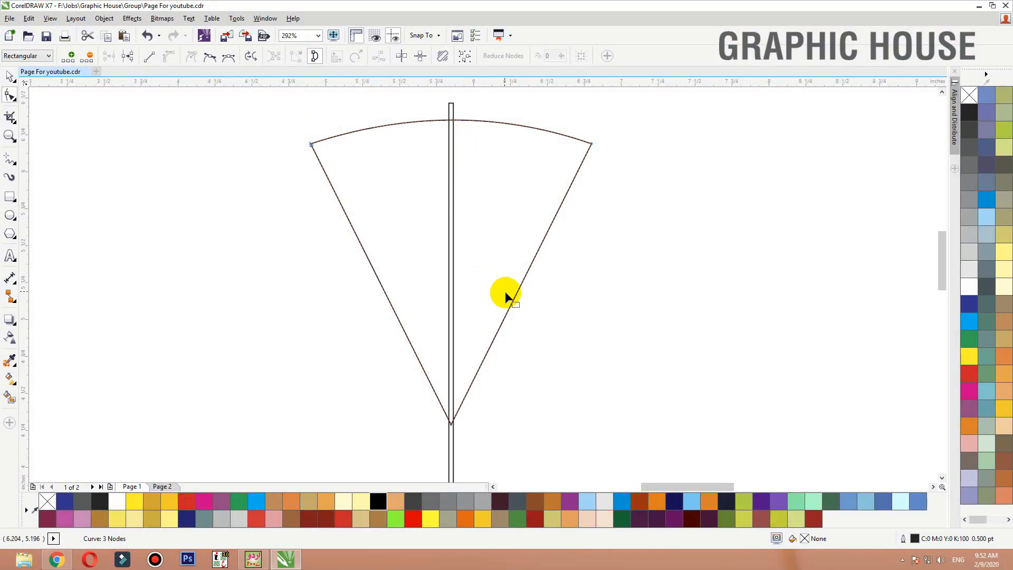
left_click_drag(514, 299, 540, 307)
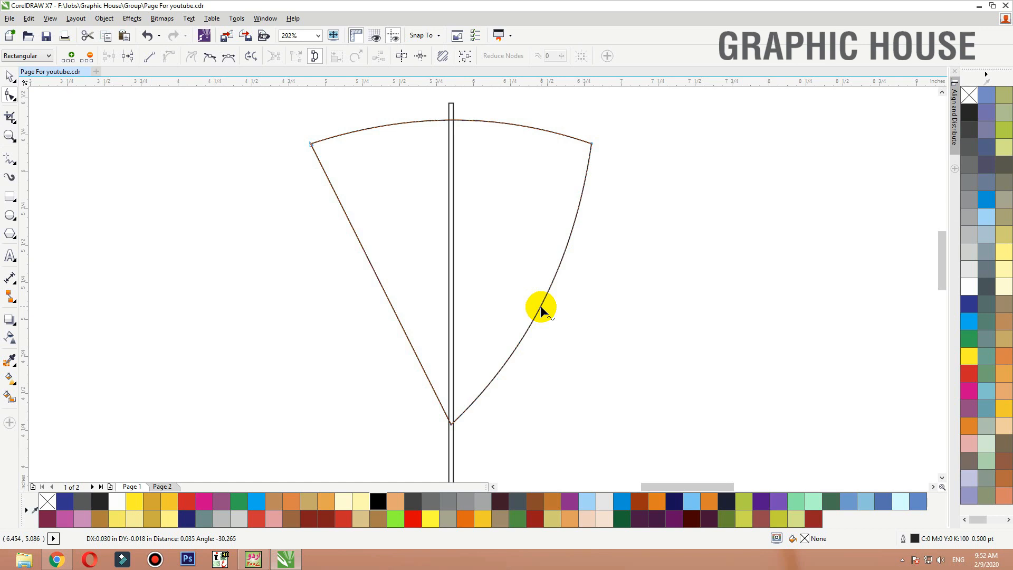
left_click_drag(450, 120, 450, 116)
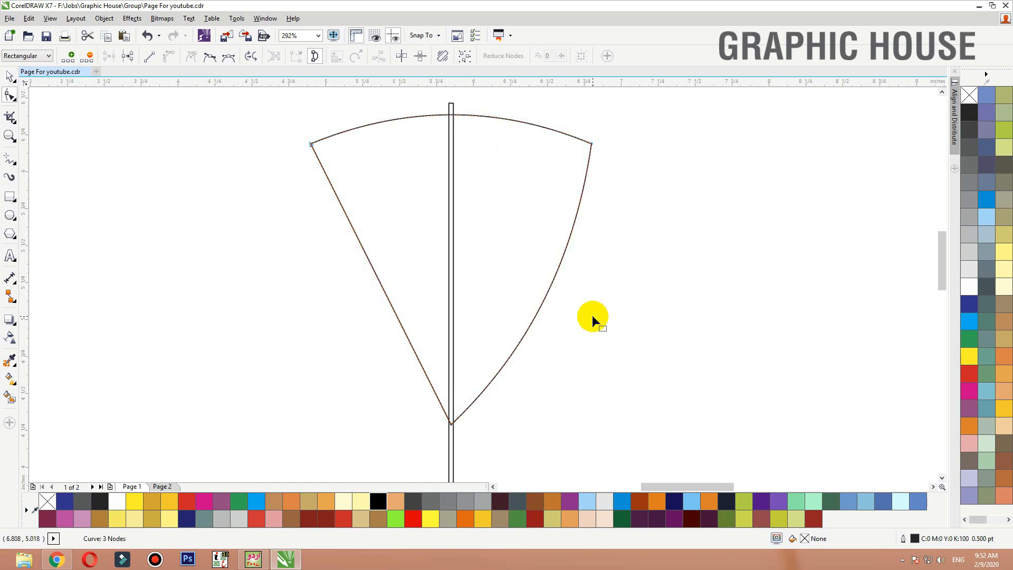
key("space")
left_click_drag(365, 252, 282, 248)
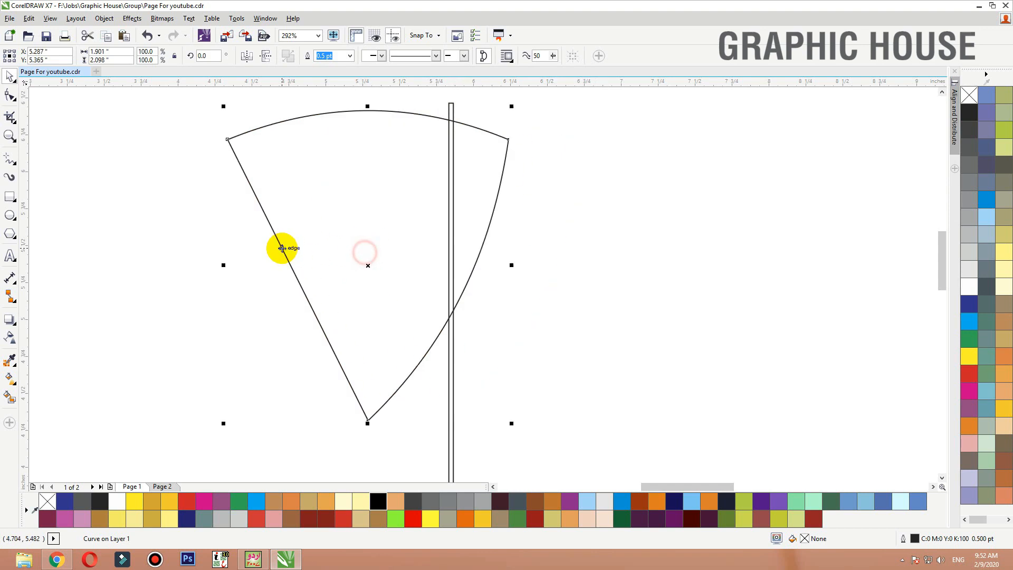
key("ctrl+z")
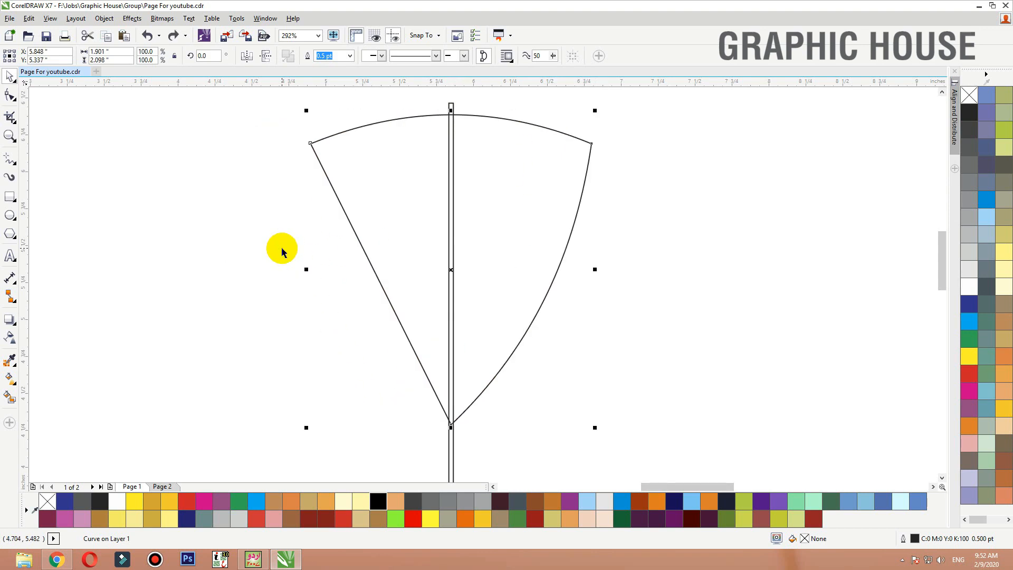
- Widen the thin rectangle to about 1.41 inches over the shape's left half, aligning its right edge with the bottom tip
scroll(520, 235, "down", 1)
key("F2")
left_click_drag(657, 124, 106, 388)
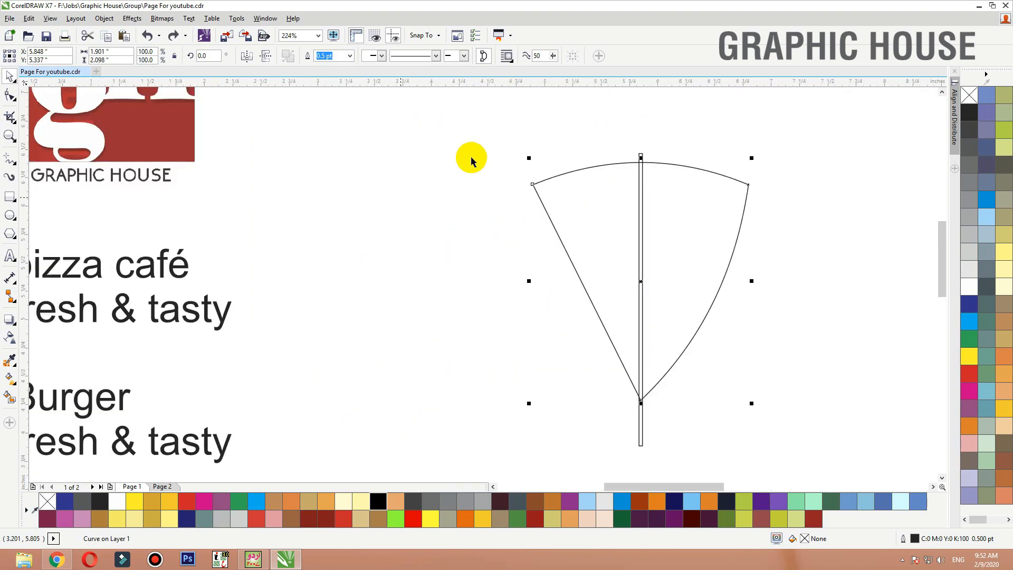
left_click(640, 155)
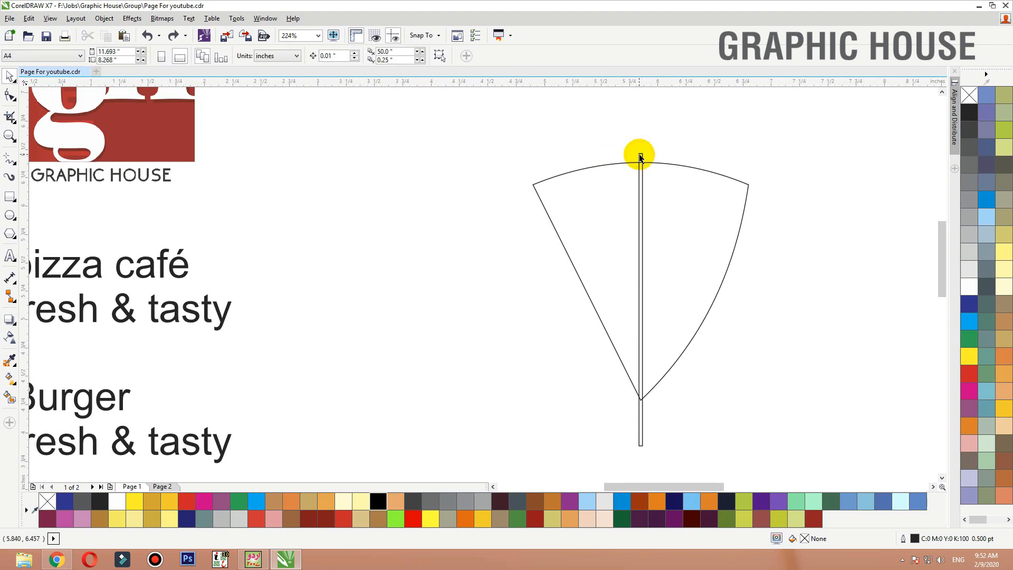
left_click(640, 156)
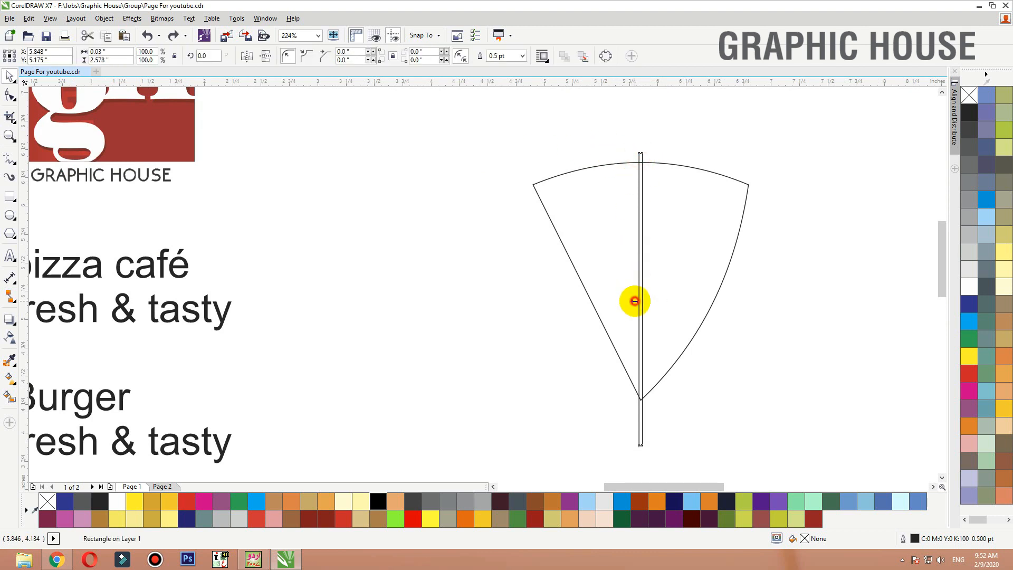
left_click_drag(635, 300, 476, 298)
key("F2")
left_click_drag(690, 369, 586, 419)
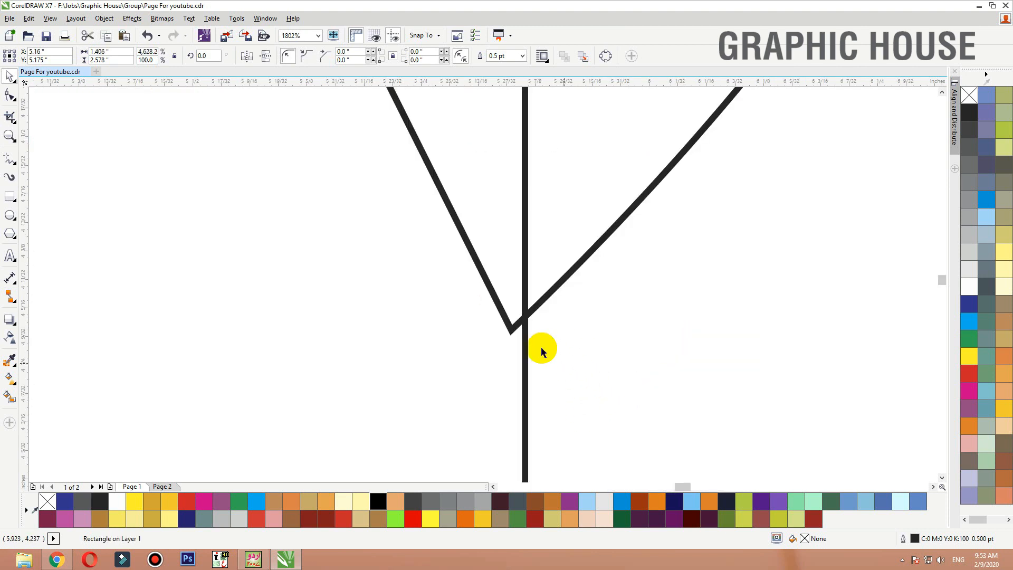
left_click_drag(542, 351, 515, 327)
- Trim off the curved shape's left half with the rectangle and delete the rectangle
left_click(540, 309, "shift")
key("shift+F2")
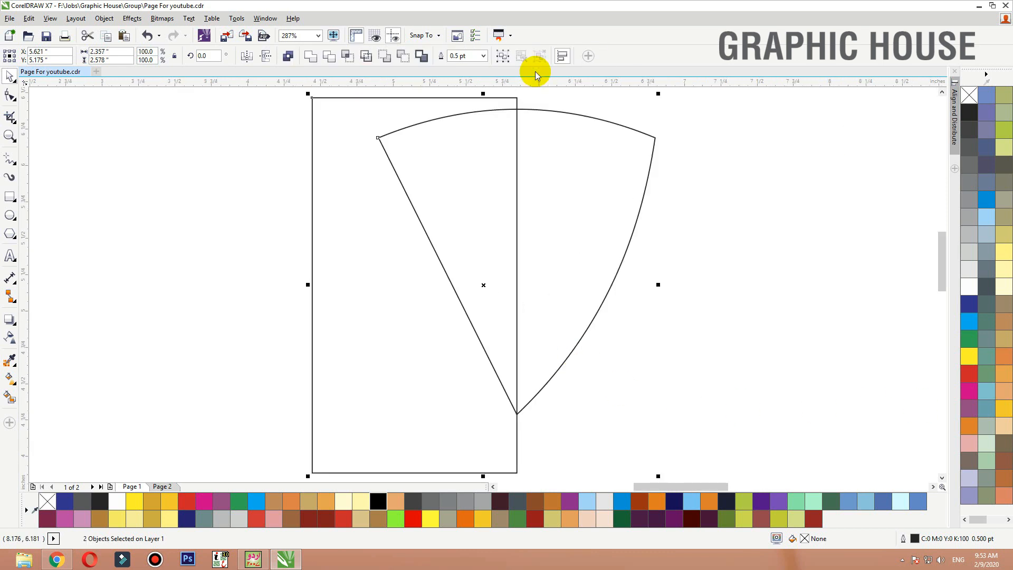
left_click(330, 60)
left_click(491, 98)
key("Delete")
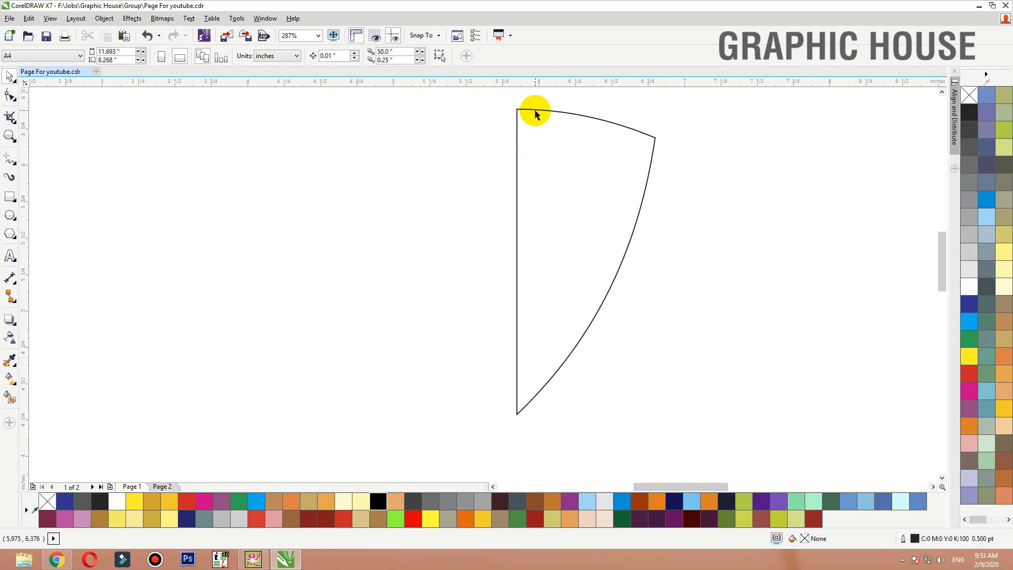
- Mirror a copy of the remaining half to the left to form a symmetrical shield
left_click(535, 110)
left_click_drag(659, 263, 449, 261)
right_click(448, 262)
left_click(691, 258)
- Weld the two mirrored halves into a single shield curve
scroll(691, 258, "down", 2)
left_click_drag(747, 121, 369, 335)
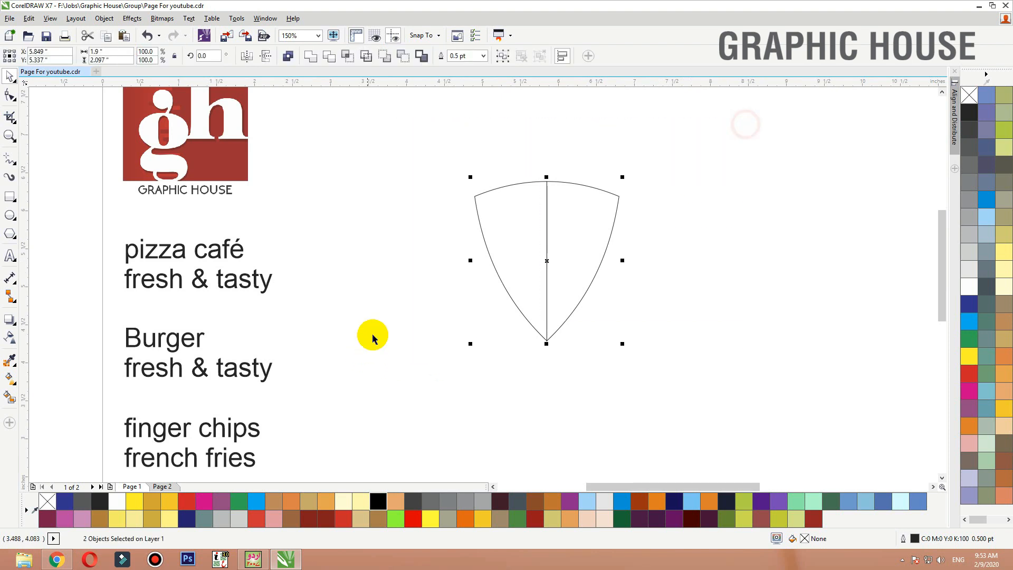
key("shift+F2")
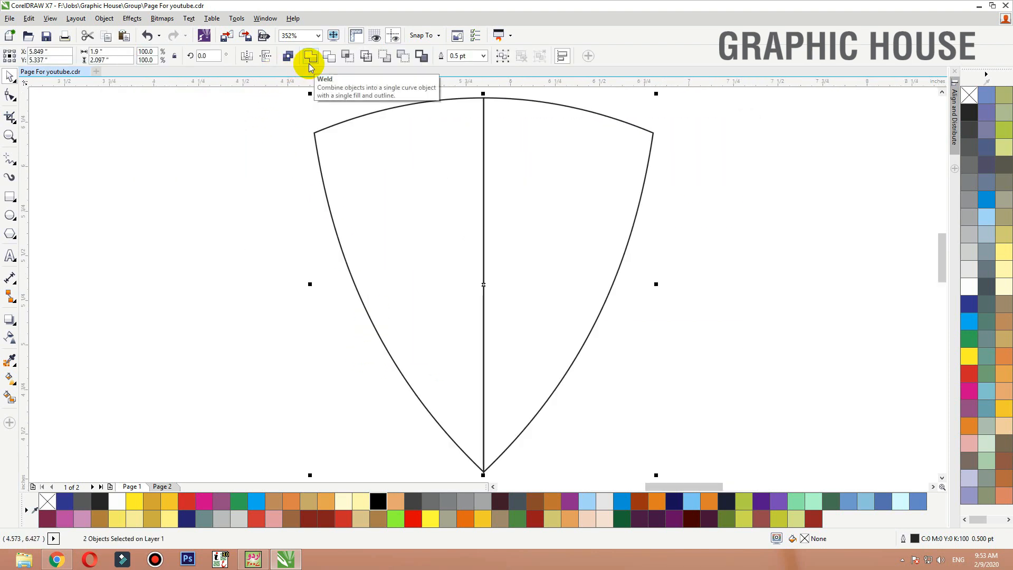
left_click(309, 62)
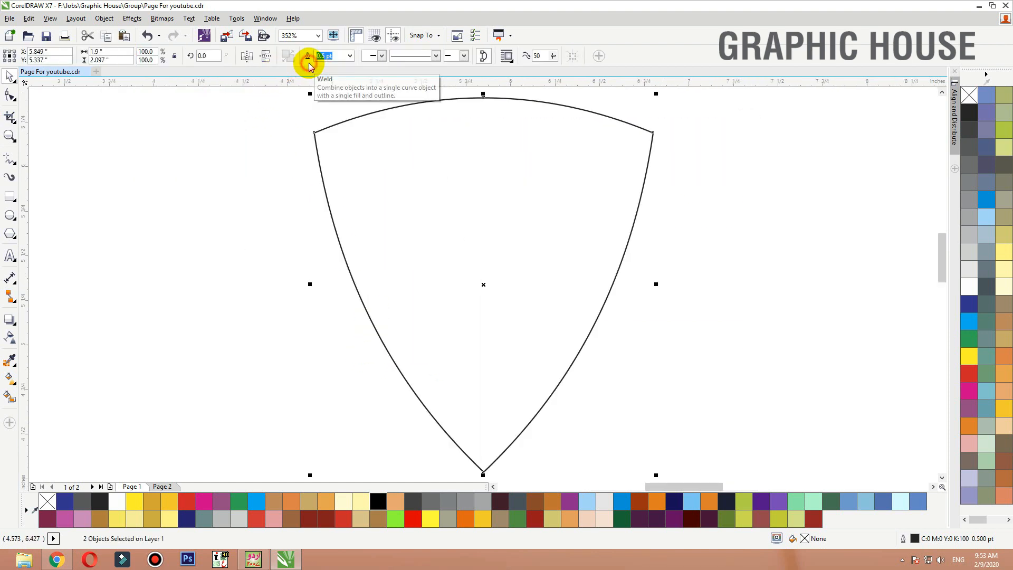
- Delete the extra node at the middle of the shield's top edge
double_click(483, 97)
left_click_drag(501, 117, 441, 73)
key("Delete")
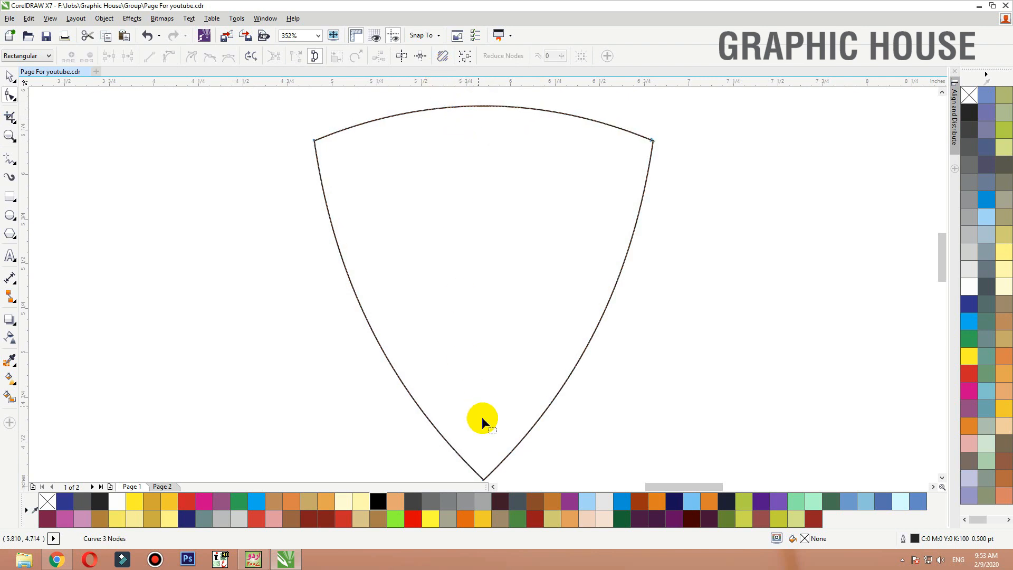
left_click_drag(481, 427, 482, 500)
key("F2")
left_click_drag(534, 414, 439, 451)
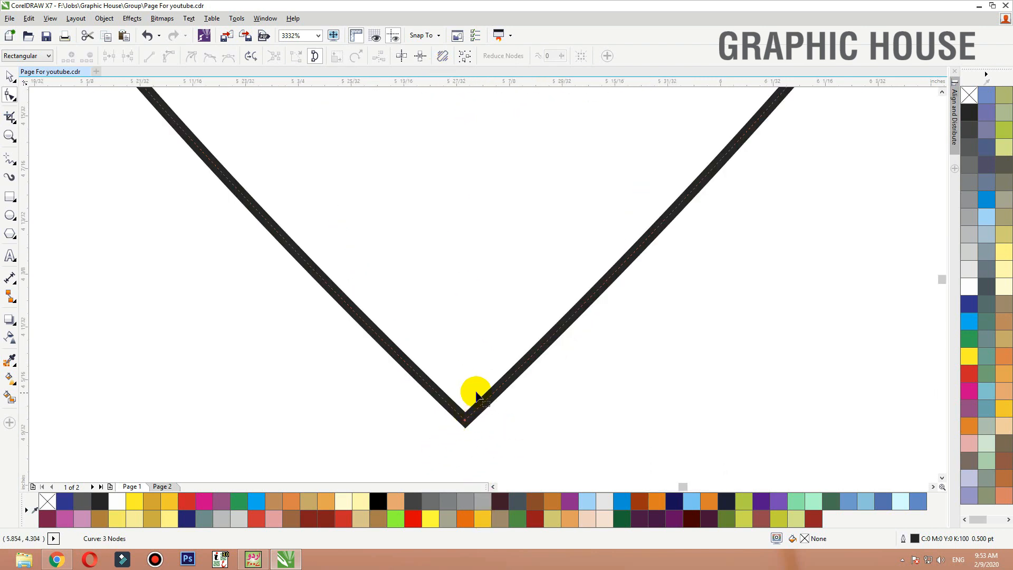
scroll(486, 453, "down", 5)
- Move the two-line "pizza café fresh & tasty" text below the shield and break it apart into two separate text lines
key("F2")
left_click_drag(601, 322, 168, 555)
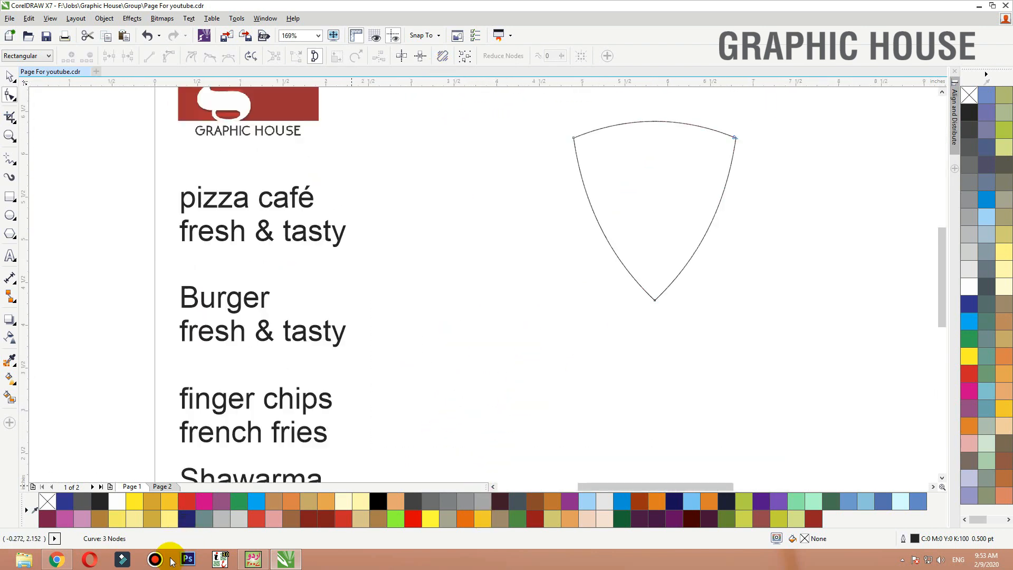
key("space")
left_click(333, 236)
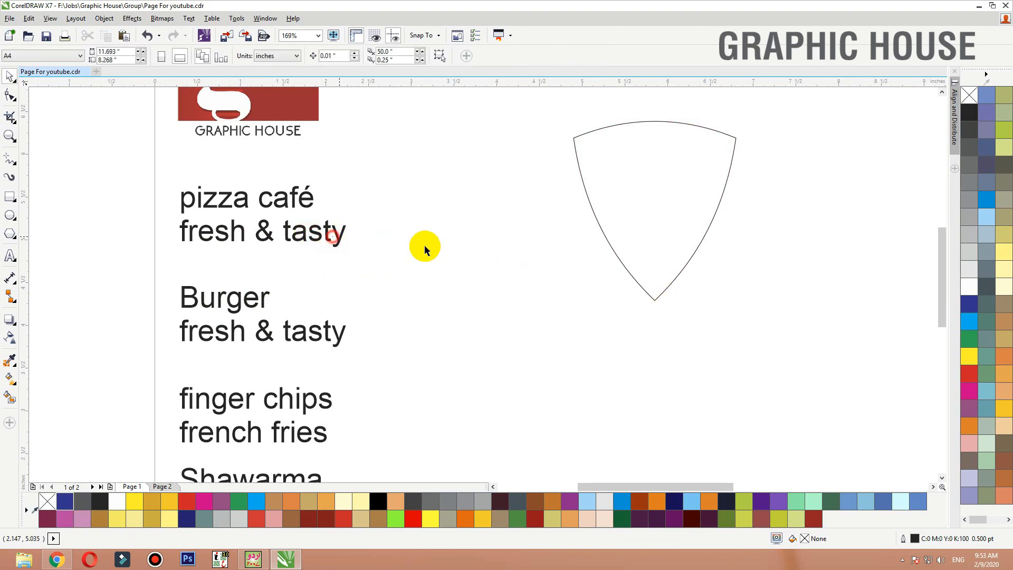
left_click_drag(326, 229, 736, 403)
right_click(705, 382)
key("Escape")
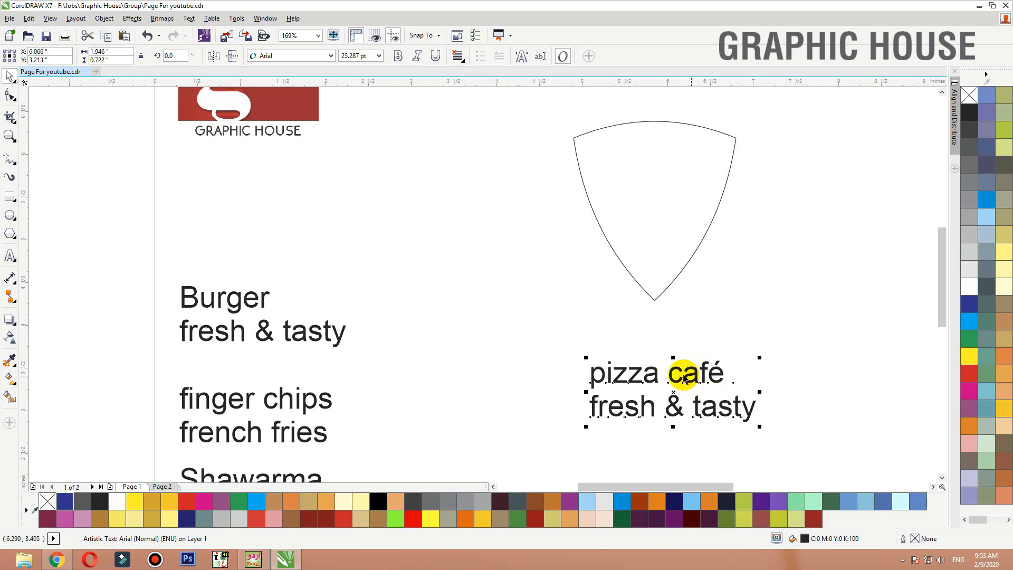
left_click(549, 346)
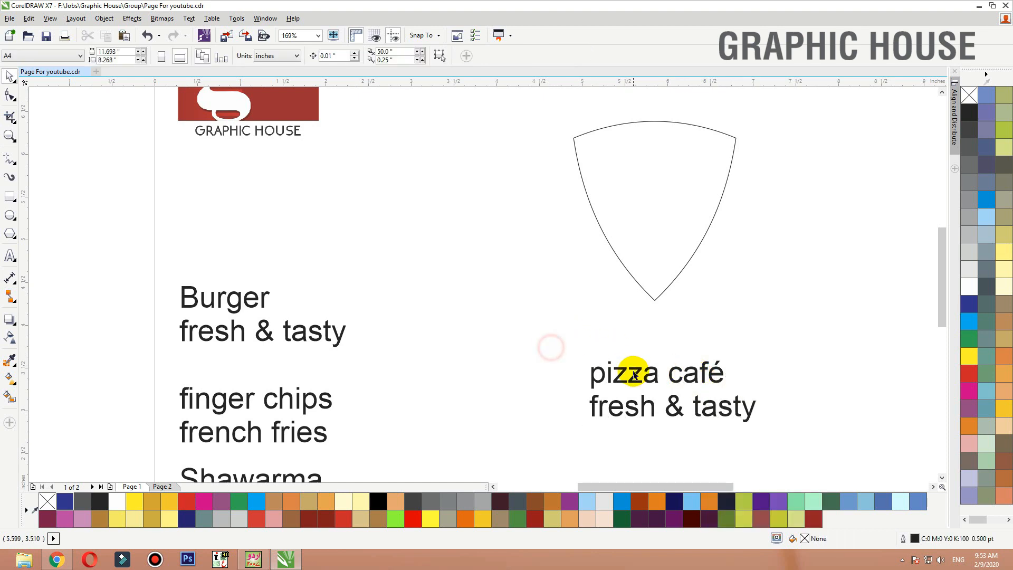
left_click_drag(627, 369, 624, 356)
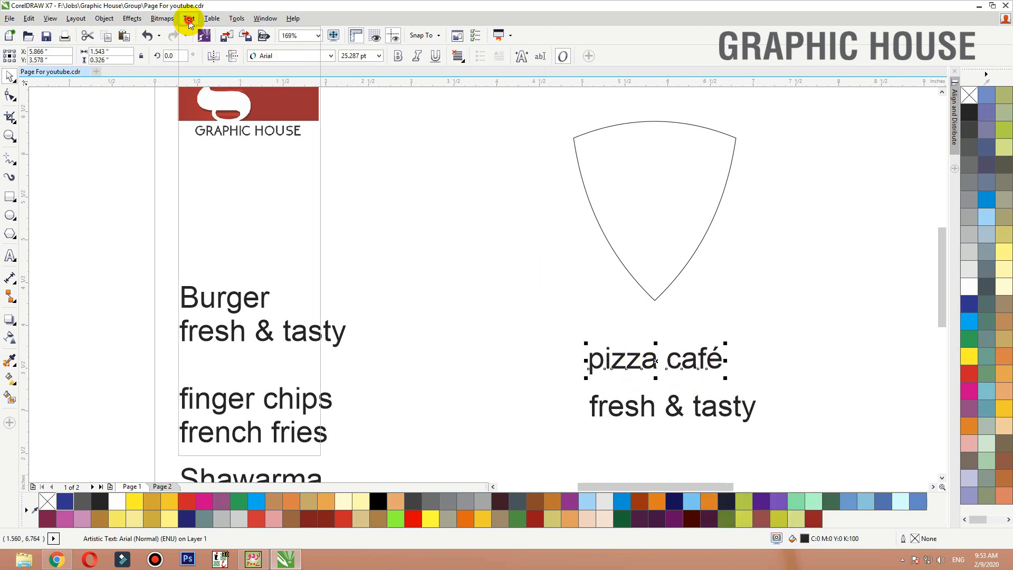
- Change the "pizza café" line to title case and set its font to Dollie Script Personal Use
left_click(189, 18)
left_click(211, 359)
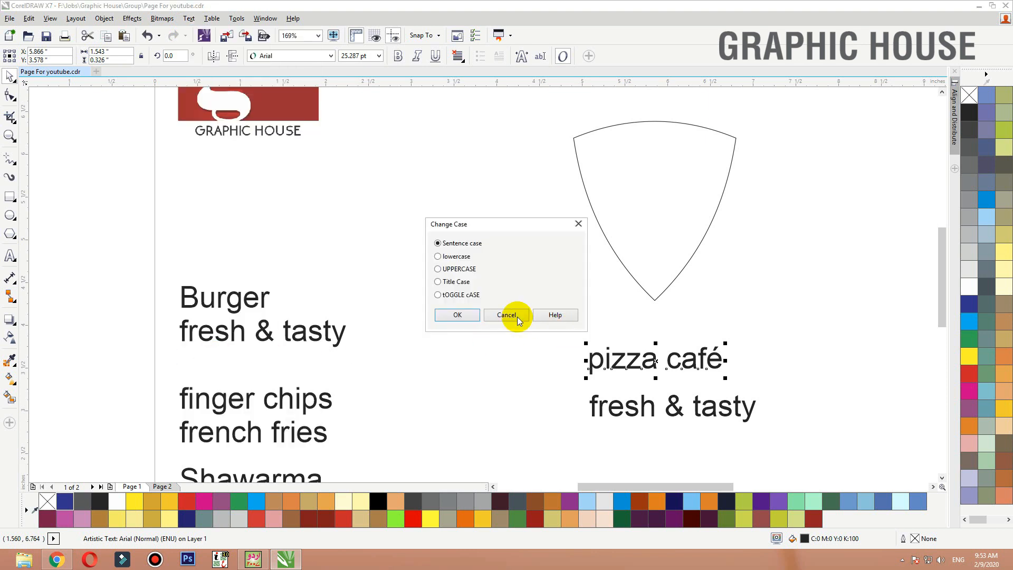
left_click(457, 282)
left_click(457, 315)
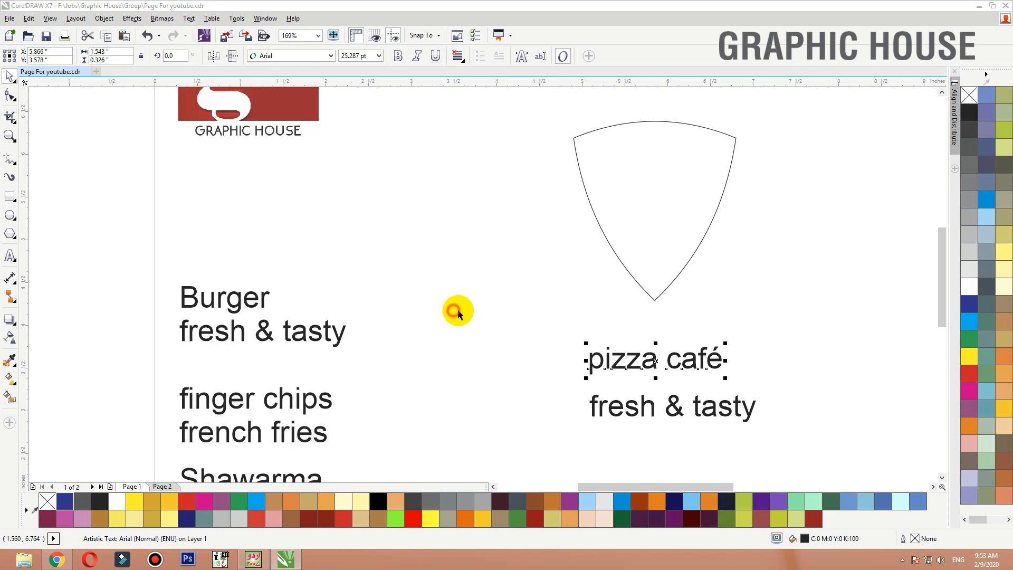
left_click(267, 57)
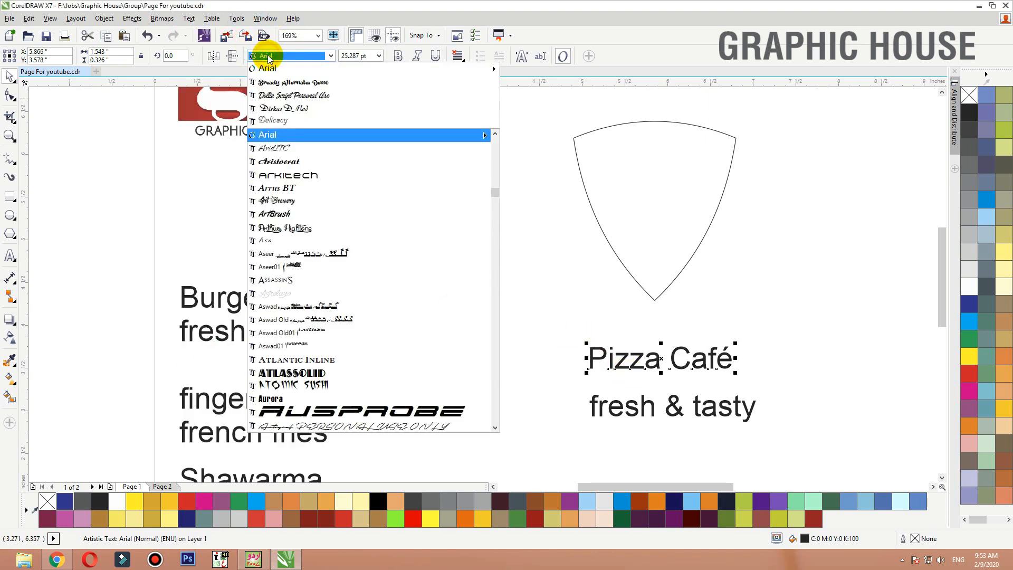
left_click(305, 98)
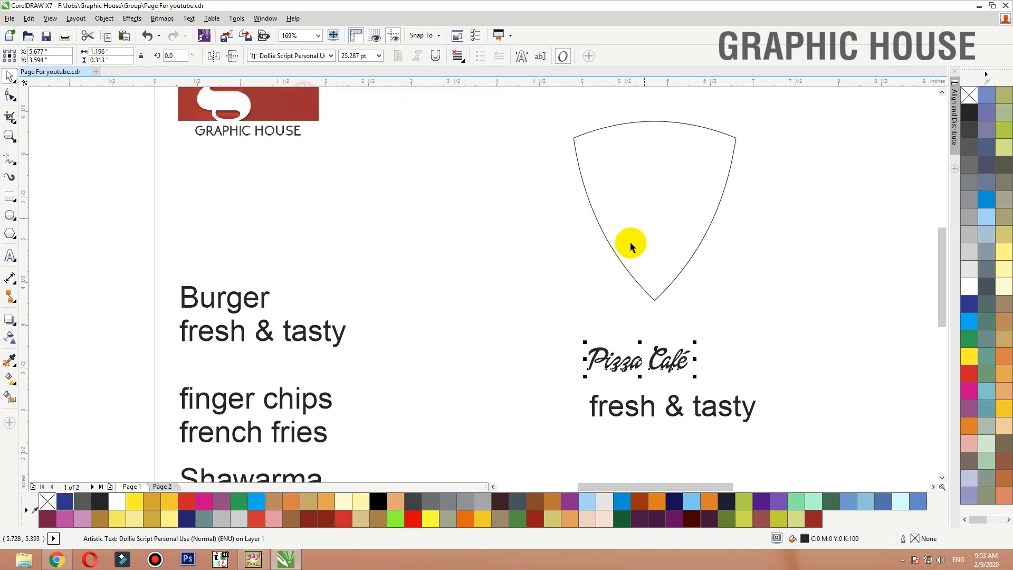
- Enlarge "Pizza Café" to about 40 pt and arrange it across the shield, with "fresh & tasty" just below the shield's tip
left_click_drag(695, 343, 791, 326)
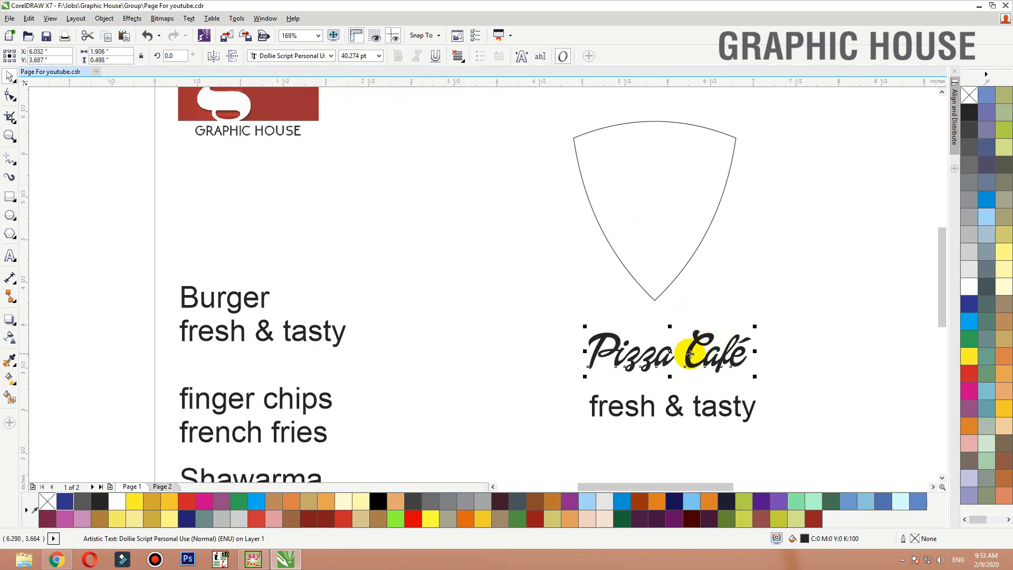
left_click_drag(686, 351, 685, 215)
left_click_drag(674, 393, 675, 343)
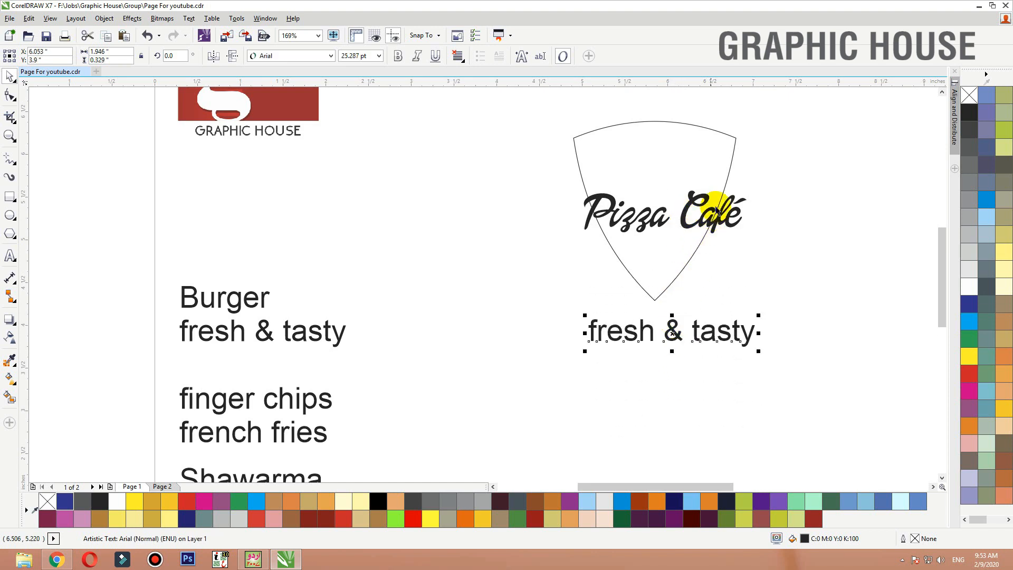
- Copy the word "Pizza" from the script text lying across the shield
left_click(730, 181)
left_click(728, 181)
key("shift+F2")
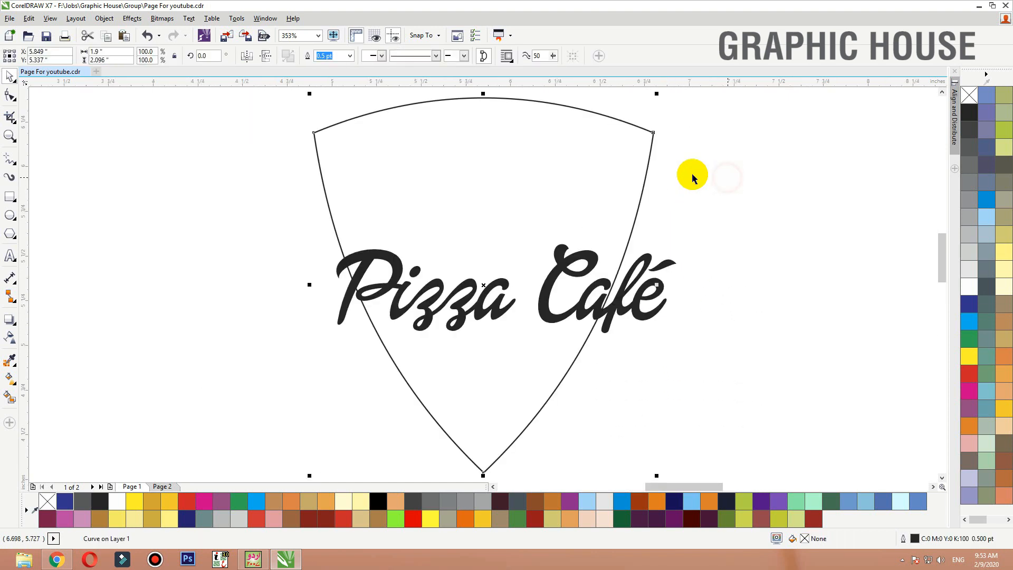
double_click(499, 305)
left_click_drag(509, 304, 307, 307)
key("ctrl+c")
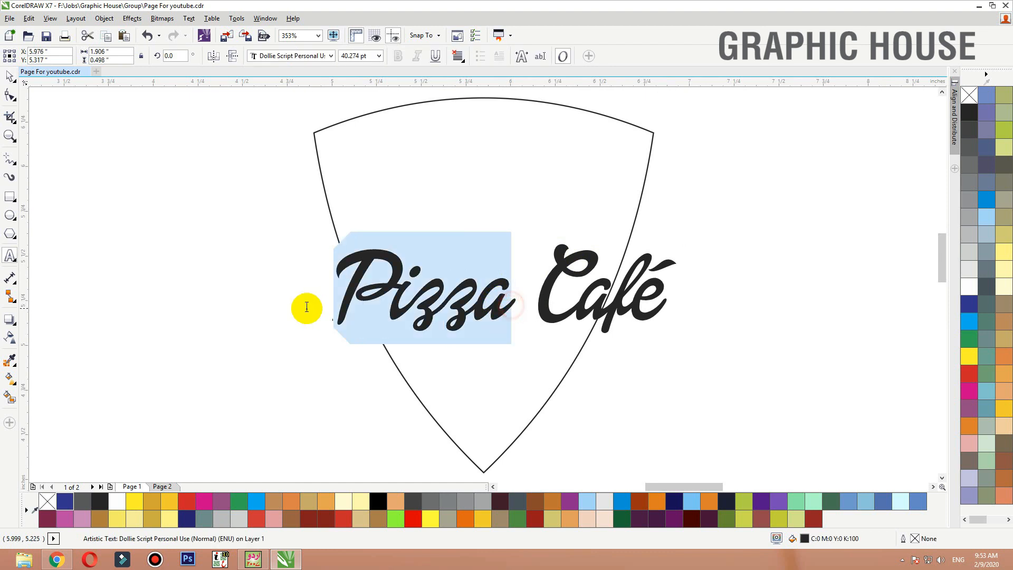
- Switch to Chrome and run a Google image search for "Pizza vector", reusing the copied word
left_click(55, 558)
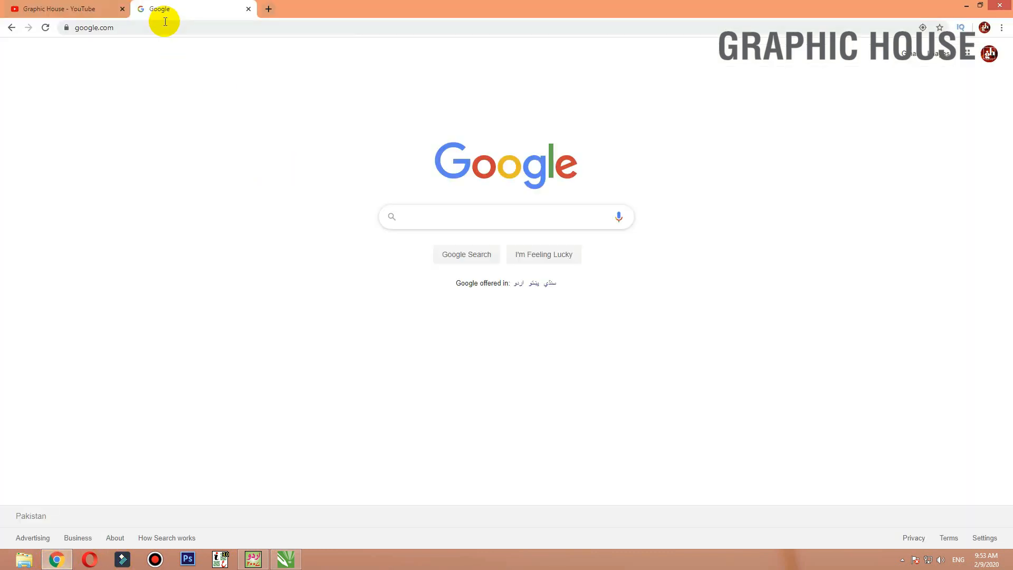
left_click(167, 23)
left_click(408, 215)
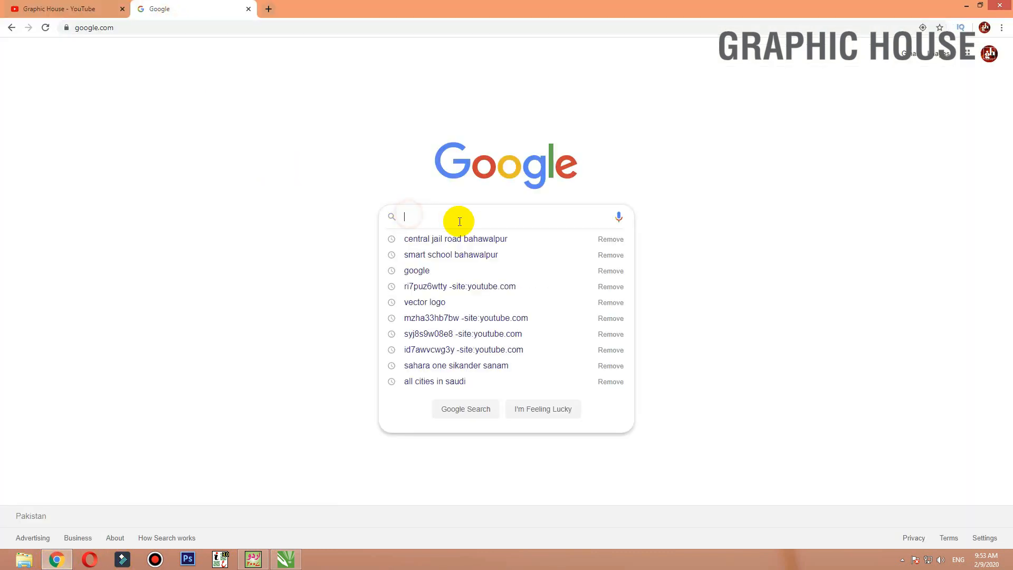
key("ctrl+v")
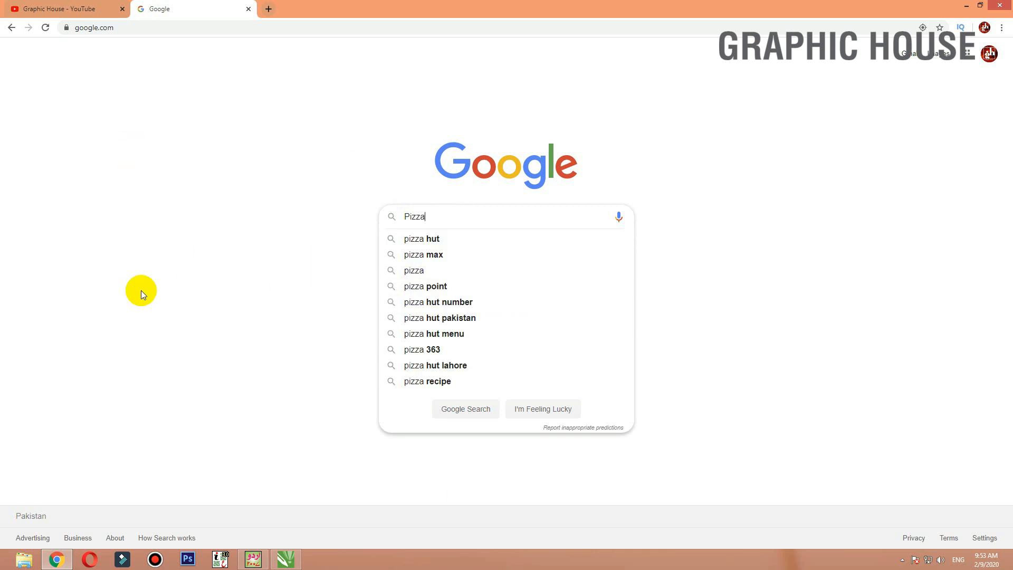
type("vecto")
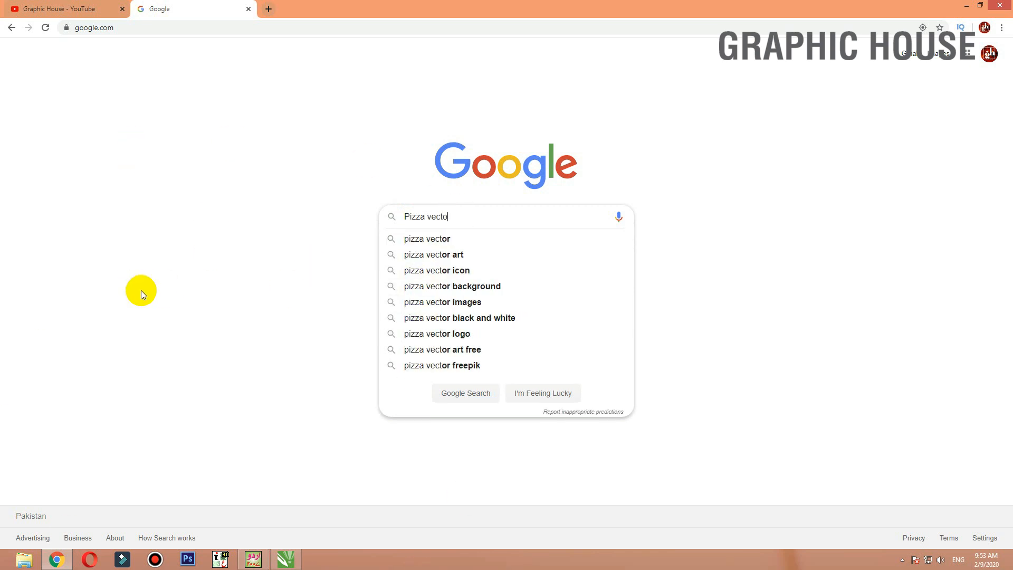
type("r")
key("Return")
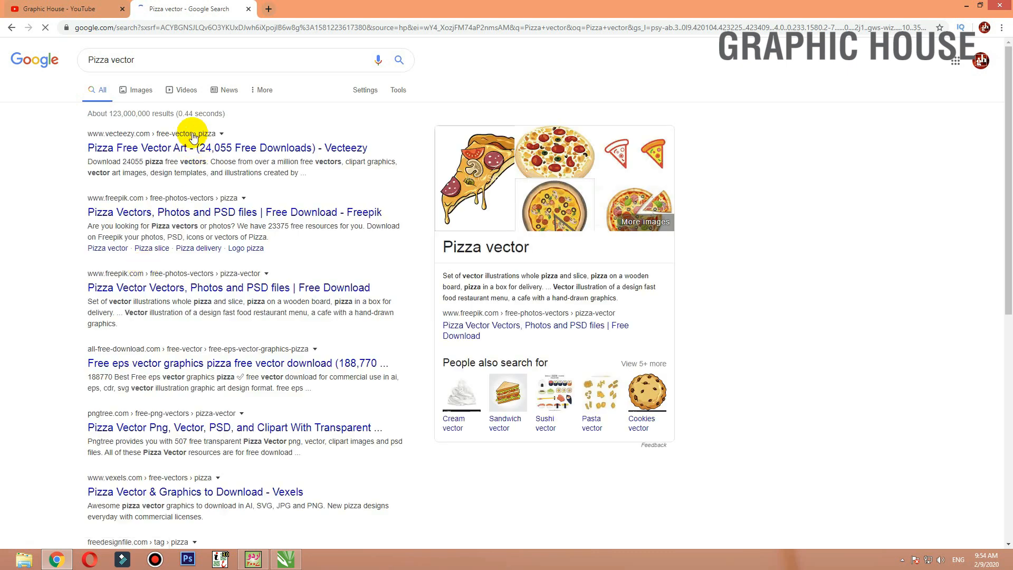
left_click(143, 92)
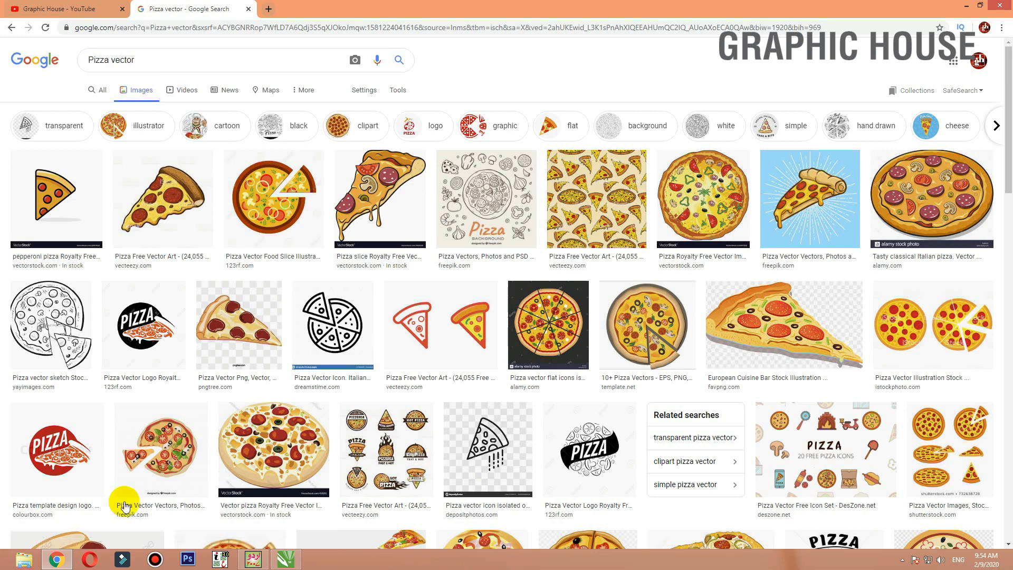
- Browse the pizza vector image results for a suitable pizza slice, previewing the "Pizza Restaurant Menu" picture with four slices
scroll(124, 501, "down", 6)
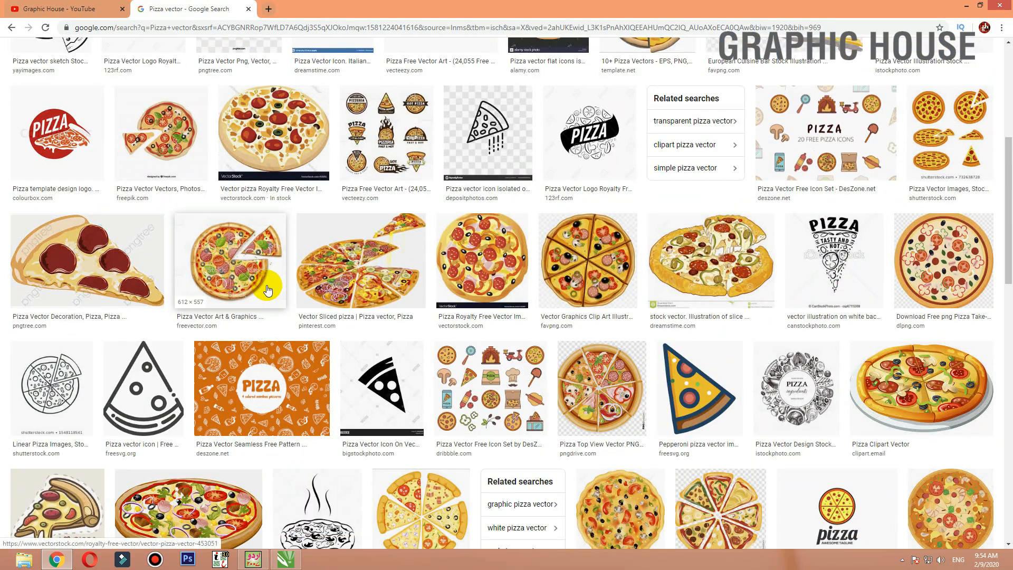
scroll(268, 289, "up", 6)
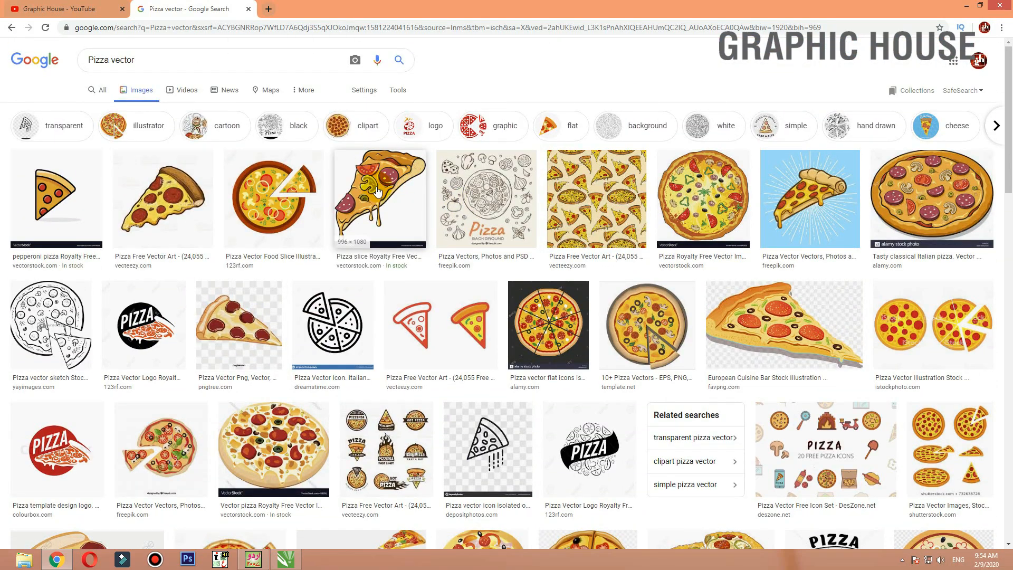
scroll(378, 191, "down", 6)
scroll(377, 191, "down", 6)
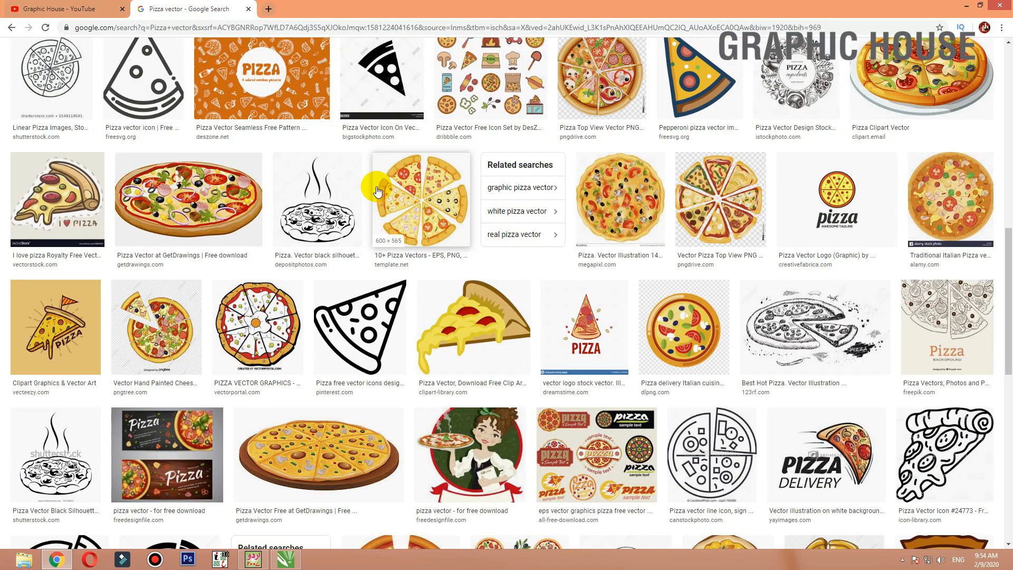
scroll(378, 191, "down", 5)
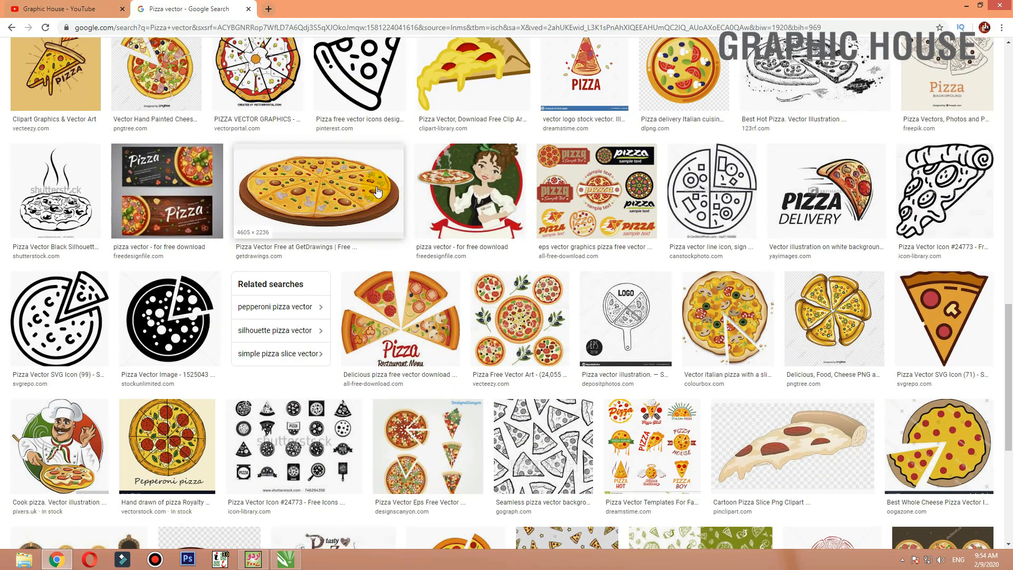
left_click(422, 342)
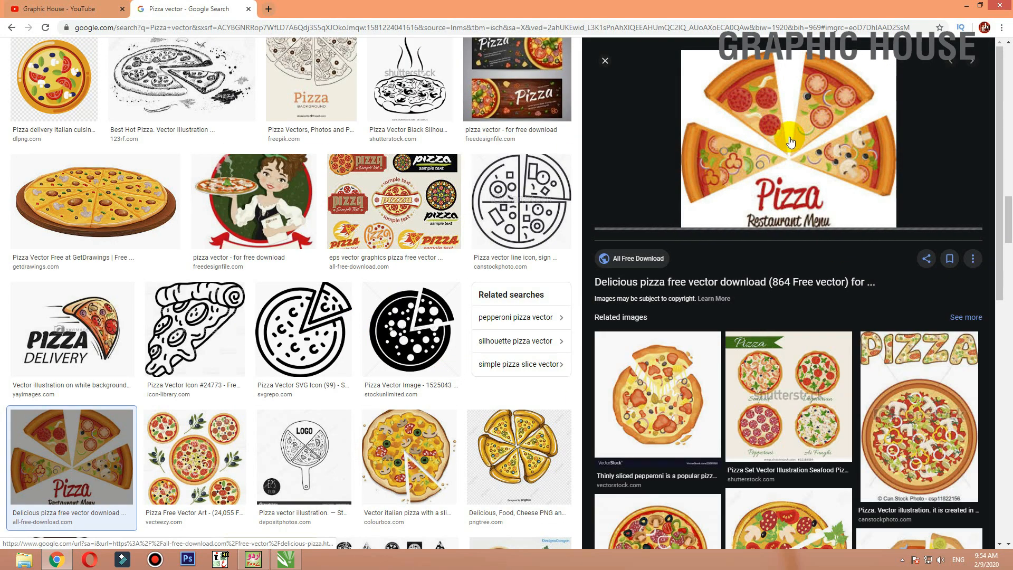
left_click(605, 61)
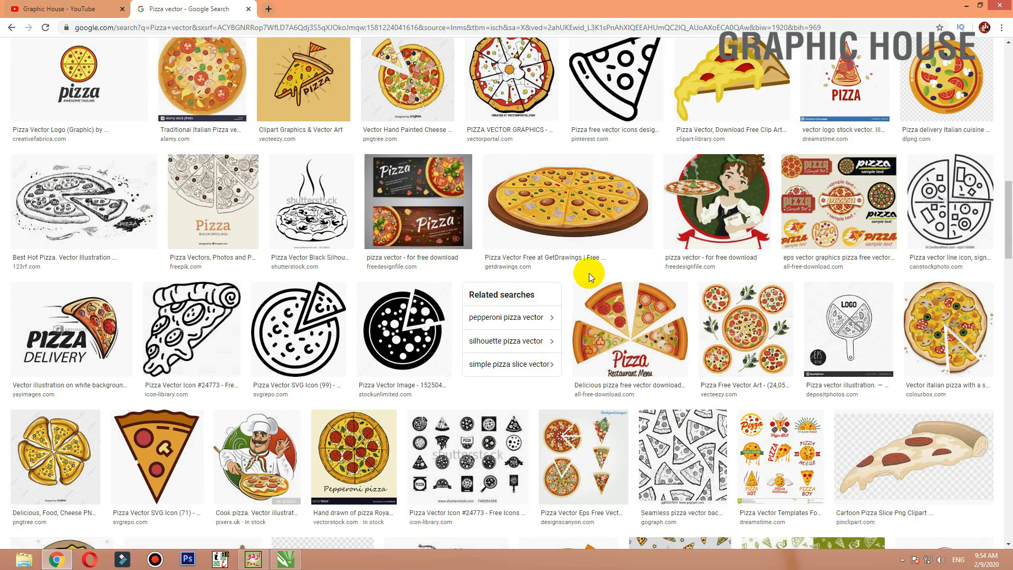
scroll(589, 273, "down", 6)
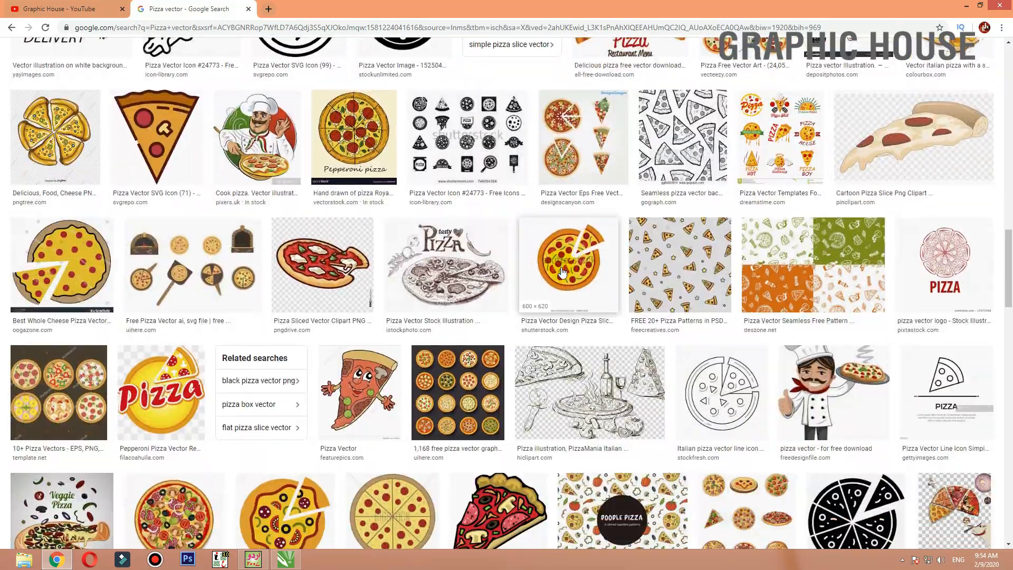
scroll(562, 272, "down", 15)
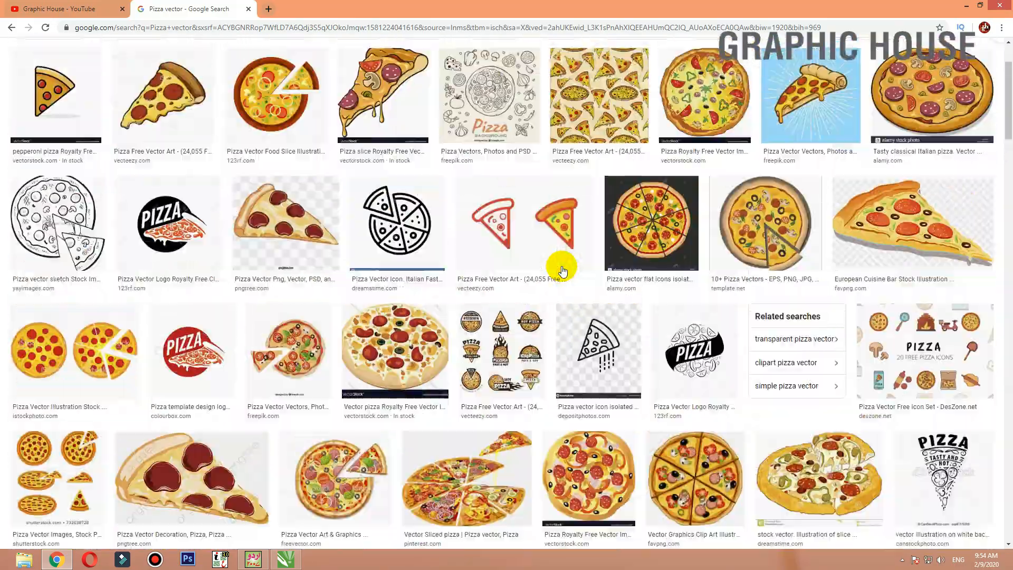
- Filter the pizza vector image results by size to Large
scroll(562, 272, "up", 2)
left_click(395, 93)
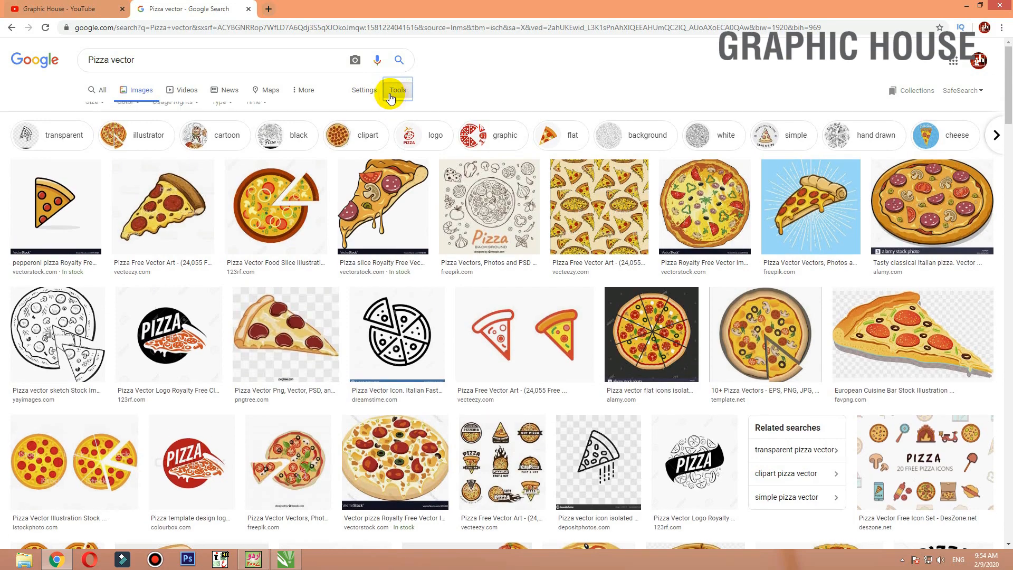
left_click(91, 110)
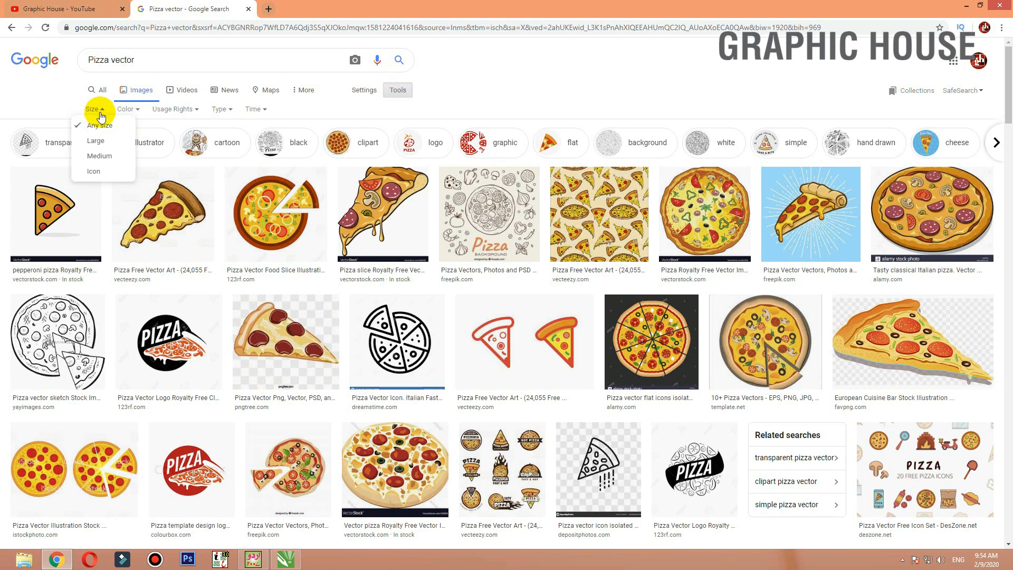
left_click(95, 138)
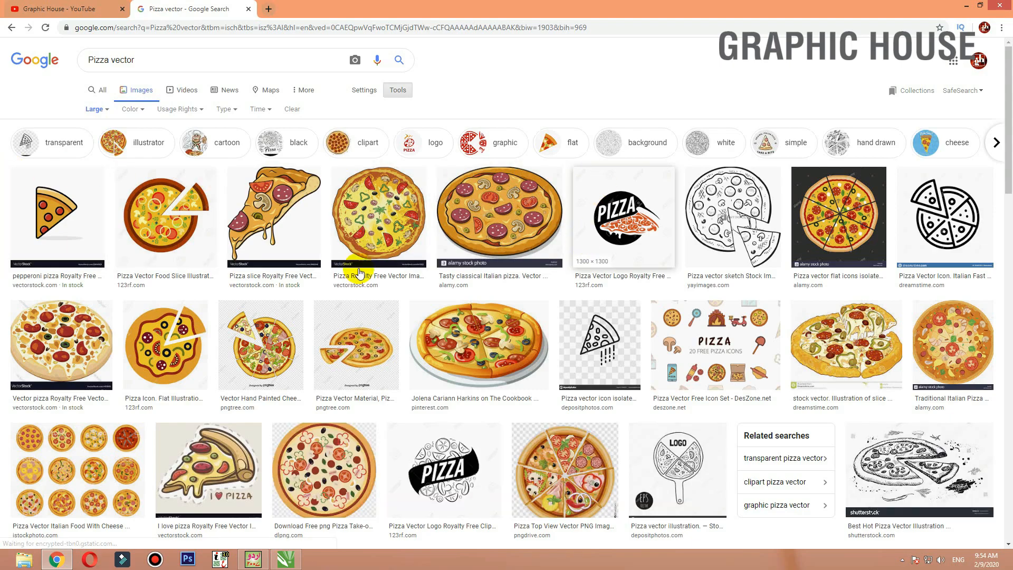
- Browse the large pizza vector results for a suitable slice, previewing the GetDrawings slice and the 123RF triangle slice with vegetables
scroll(129, 243, "down", 5)
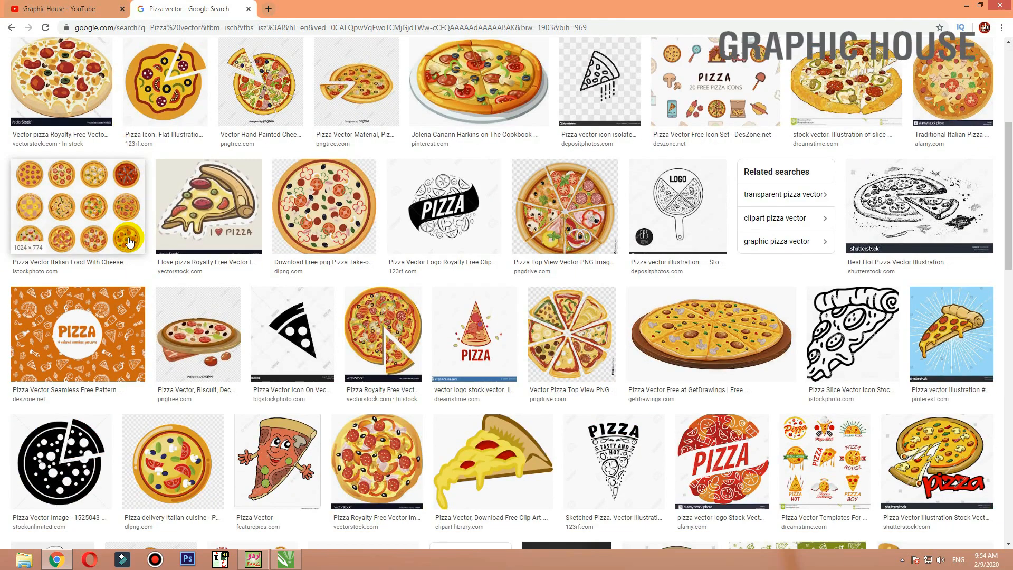
left_click(129, 241)
scroll(131, 239, "down", 5)
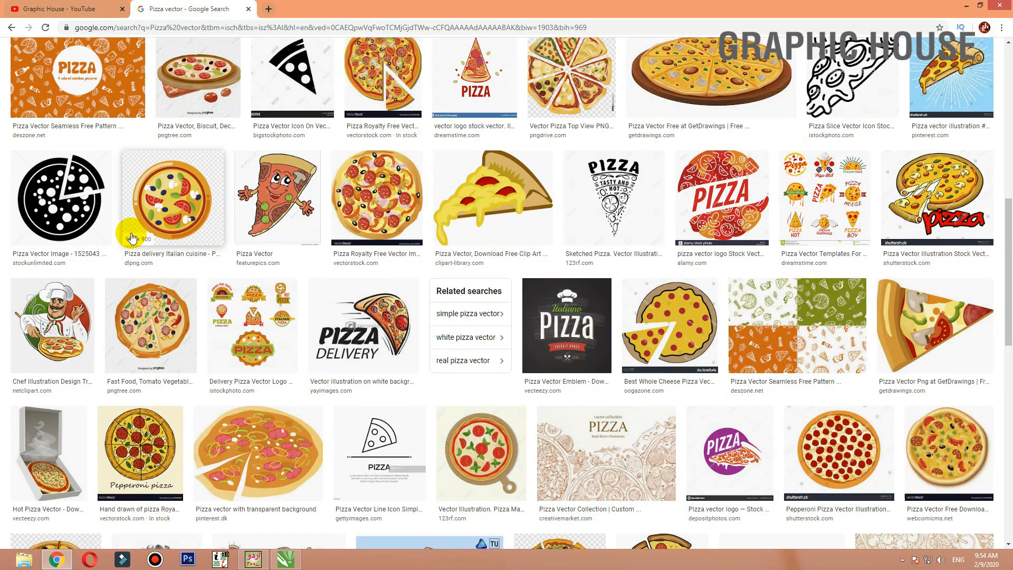
left_click(972, 366)
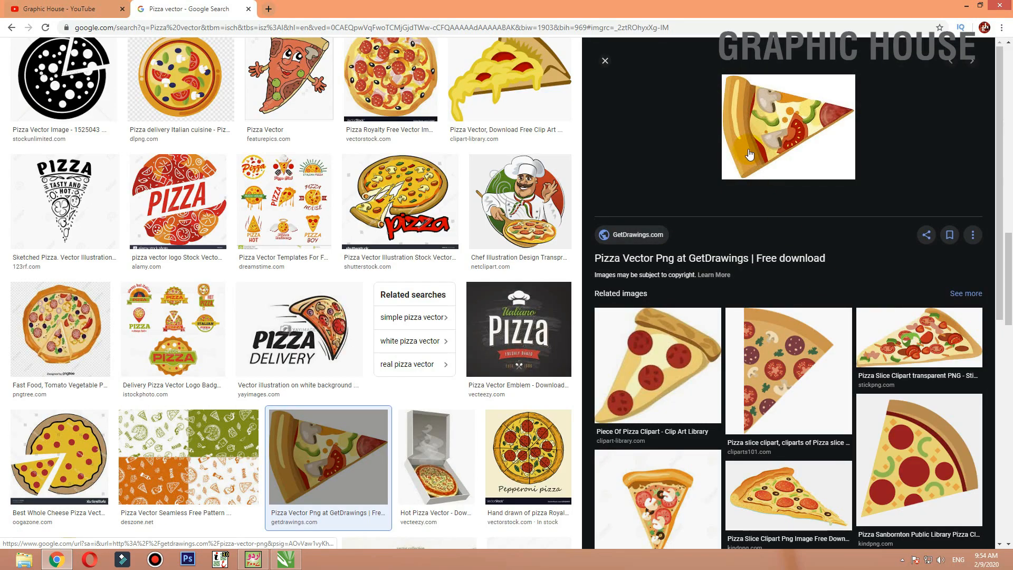
scroll(724, 238, "down", 5)
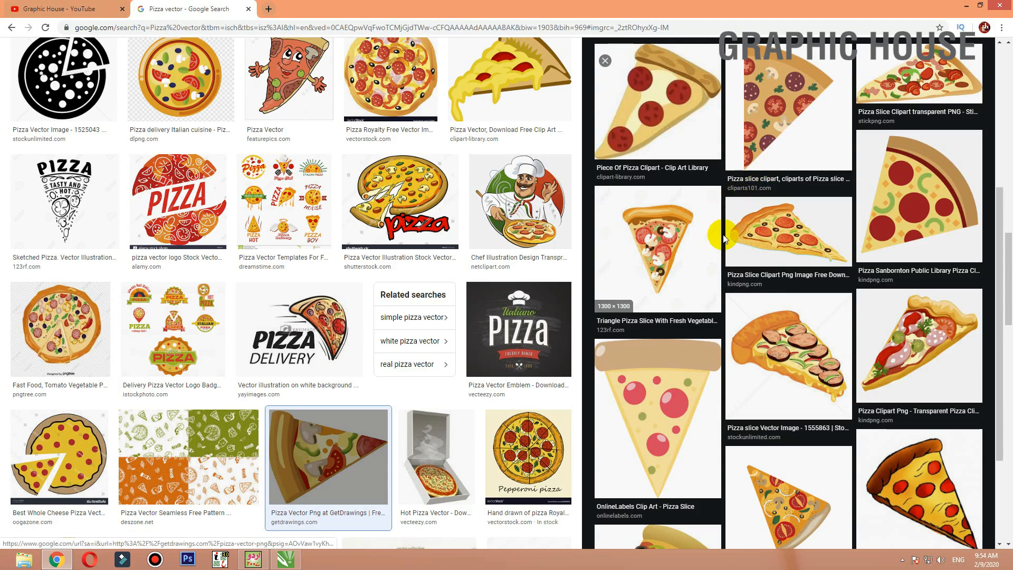
scroll(724, 239, "down", 2)
left_click(663, 131)
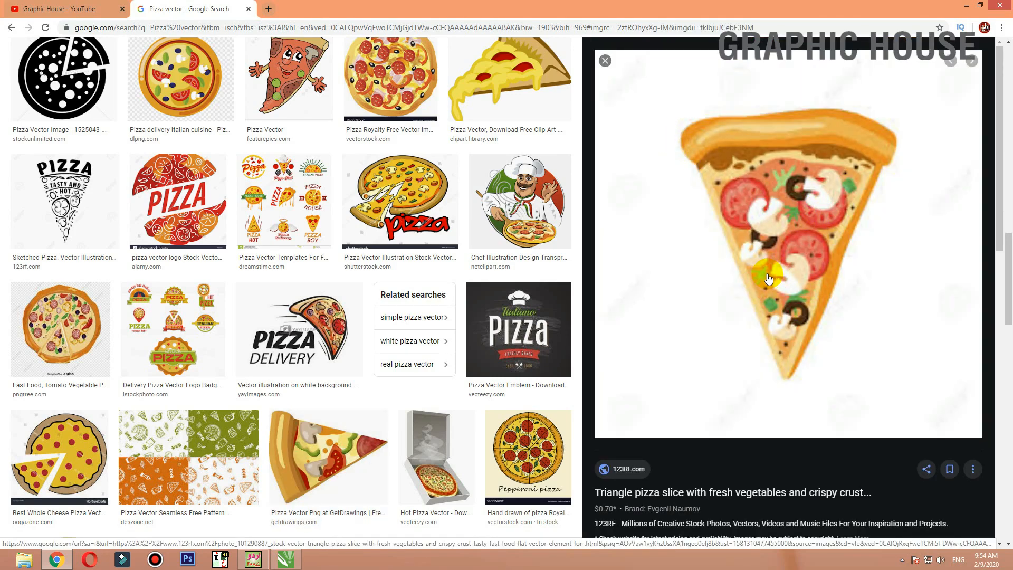
scroll(768, 275, "down", 10)
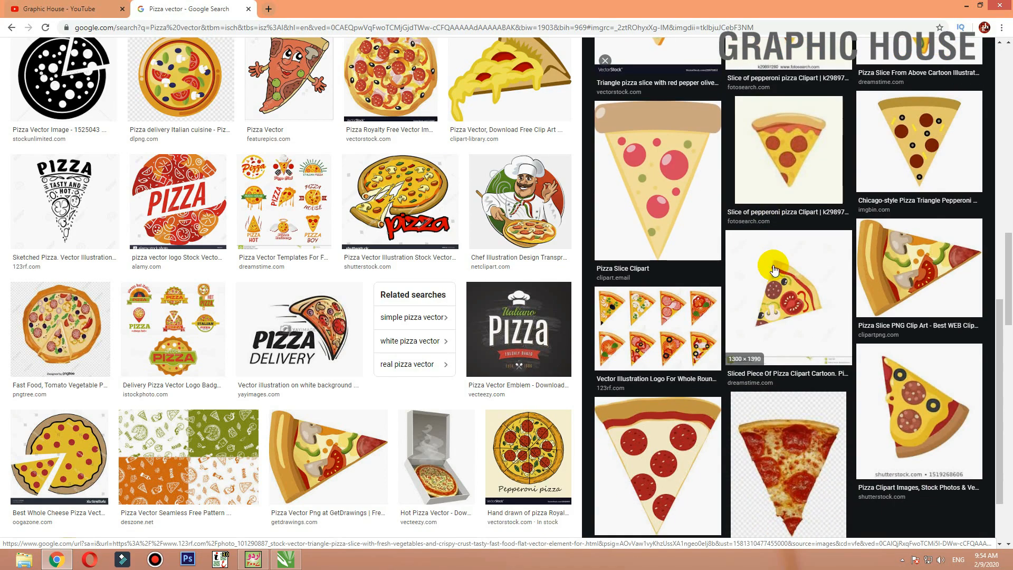
key("Escape")
scroll(306, 260, "up", 10)
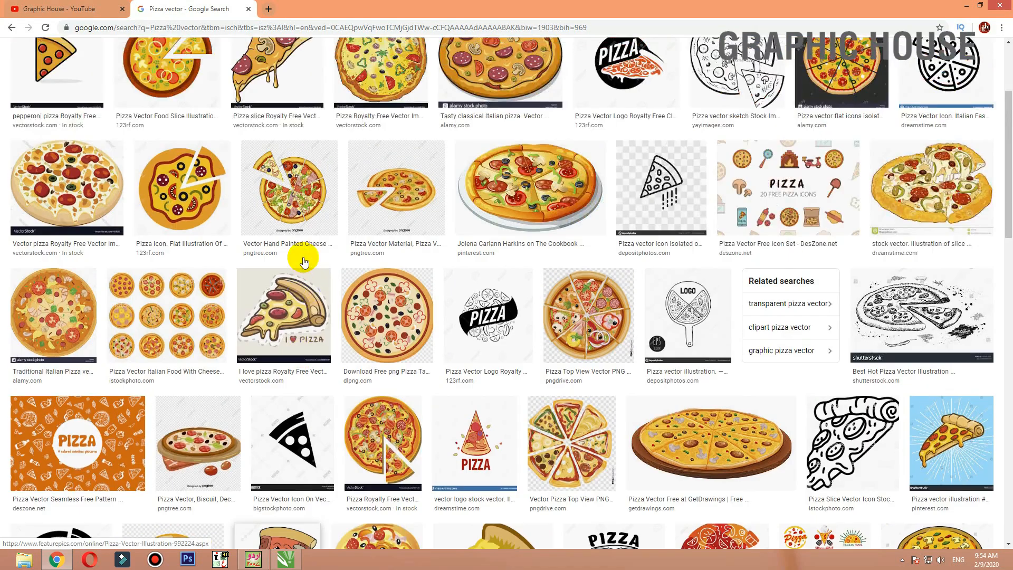
- Open the VectorStock "Pizza slice" result and, from its related images, preview the FriendlyStock "Special Pizza Slice" picture
left_click(290, 222)
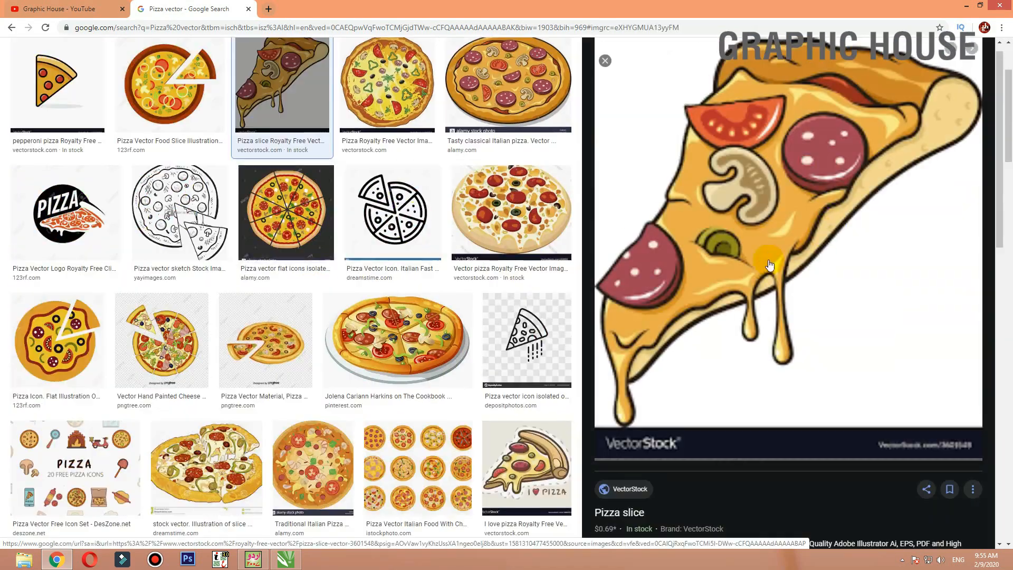
scroll(776, 253, "down", 6)
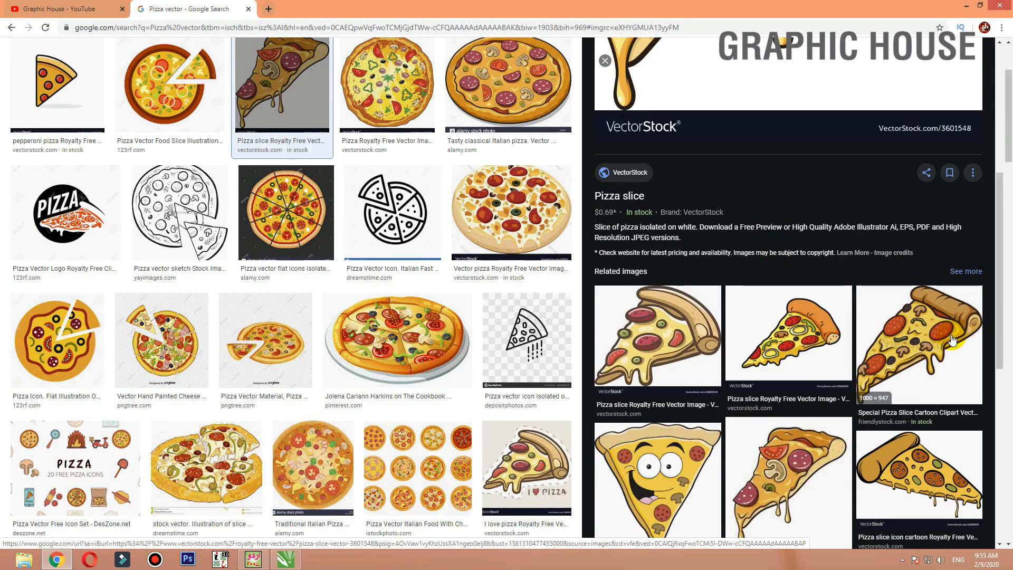
left_click(952, 340)
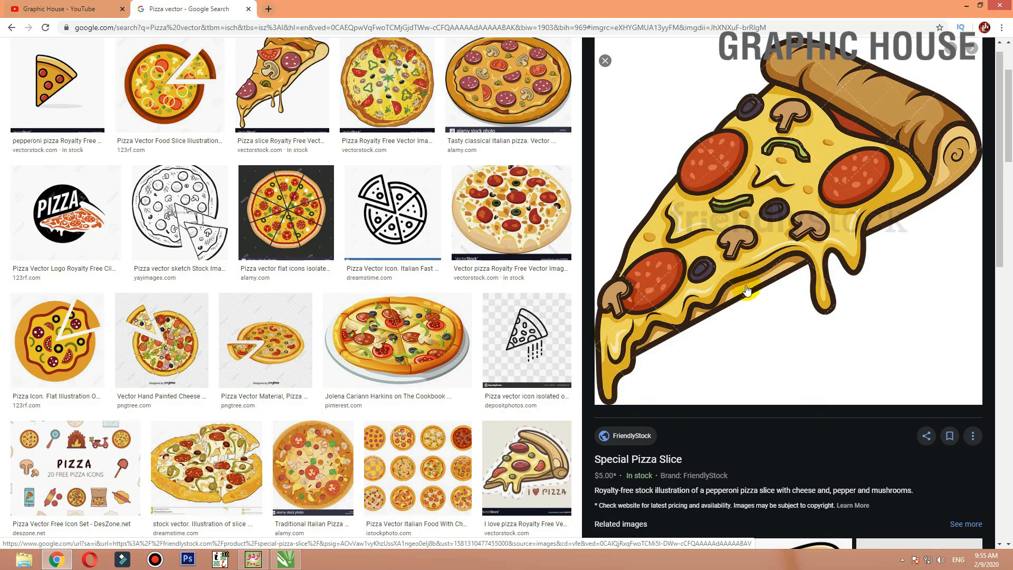
scroll(748, 290, "down", 5)
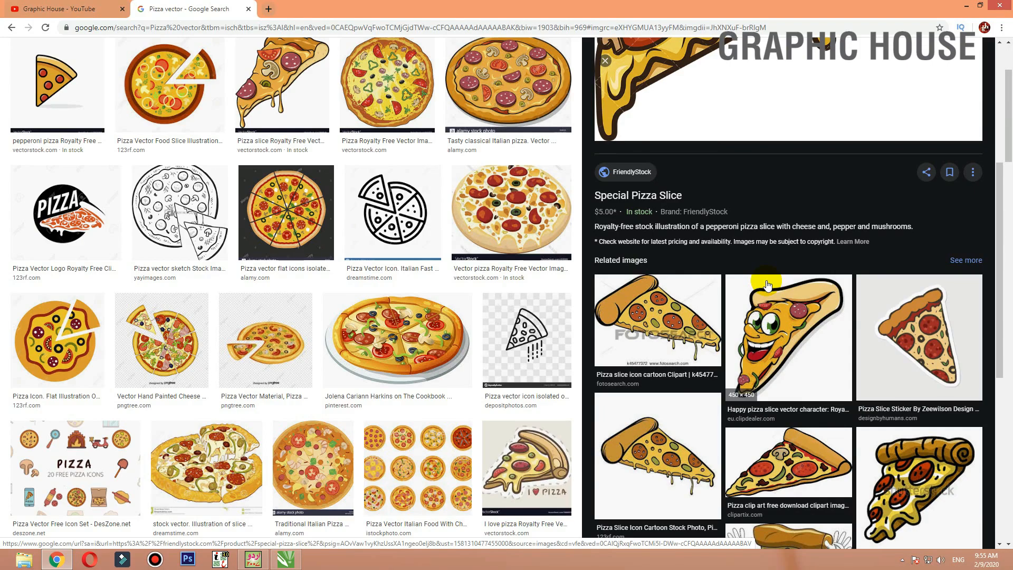
scroll(768, 285, "up", 5)
- Save the Special Pizza Slice picture as JPEG 6-special-pizza-slice-cartoon-clipart in a new desktop folder named pic, and close the preview
right_click(753, 204)
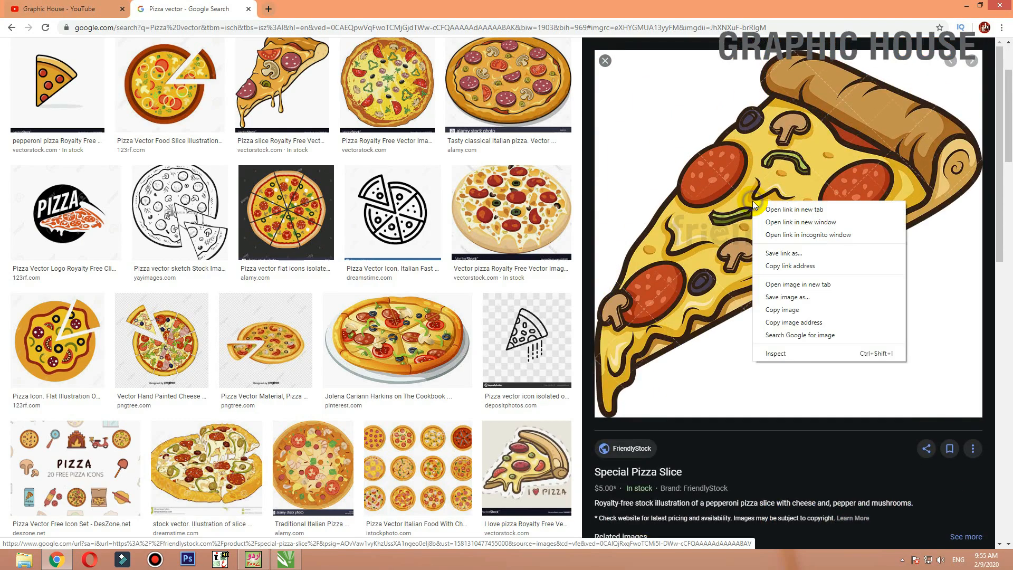
left_click(780, 297)
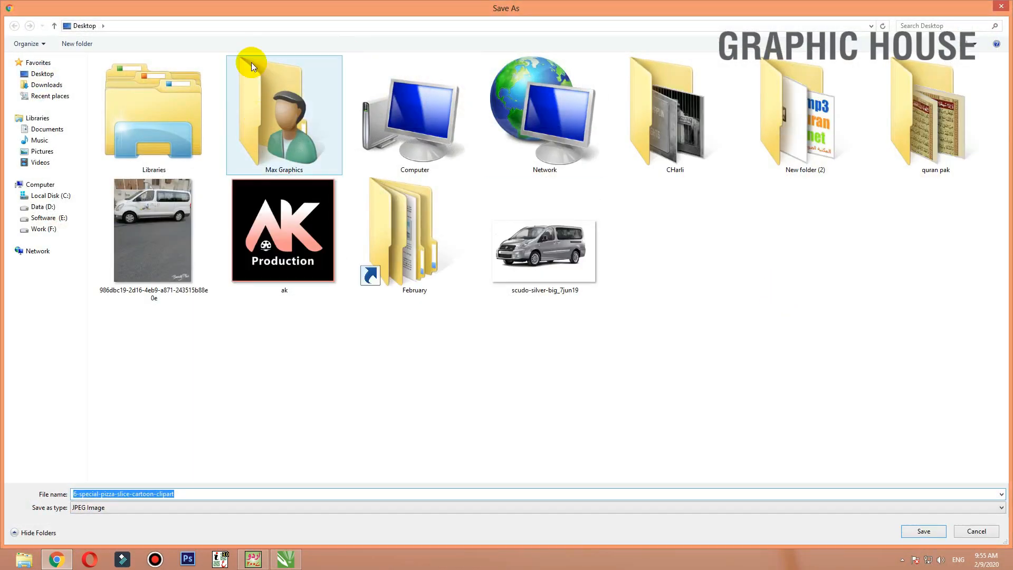
left_click(79, 44)
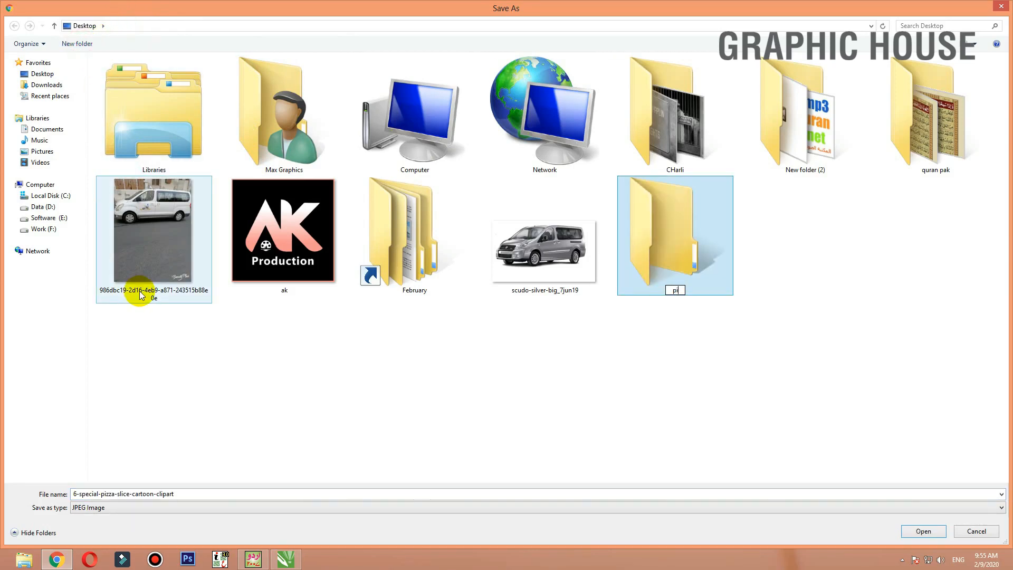
key("Return")
left_click(922, 531)
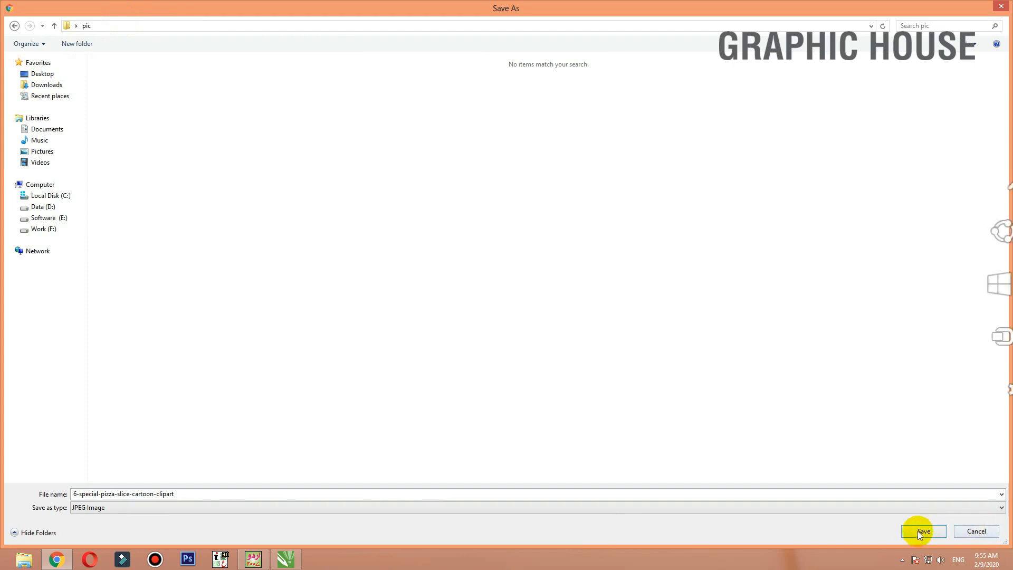
key("Escape")
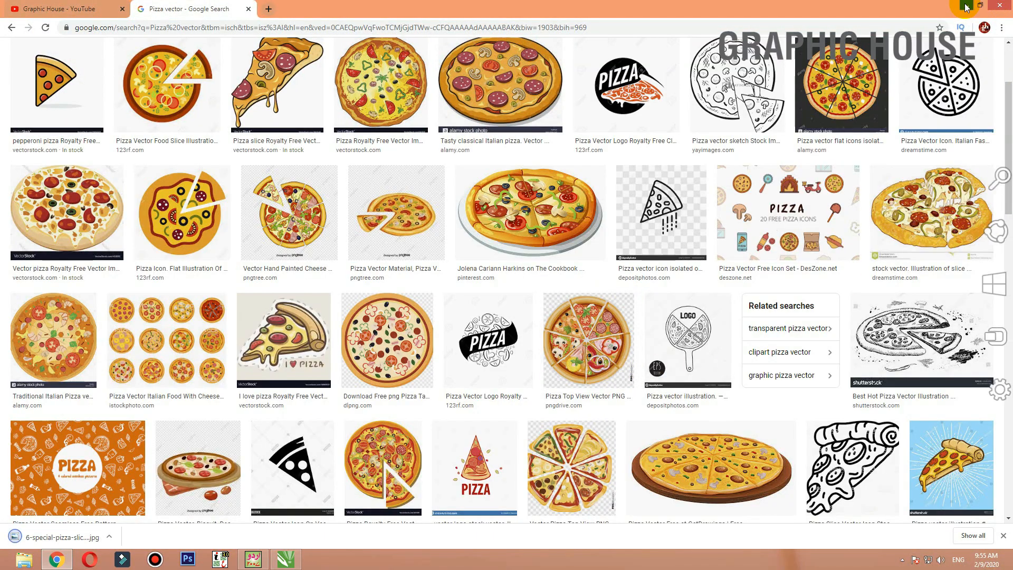
- Switch back to CorelDRAW and apply a one-step inward contour of about 0.108 inches to the shield outline
left_click(966, 6)
left_click(10, 74)
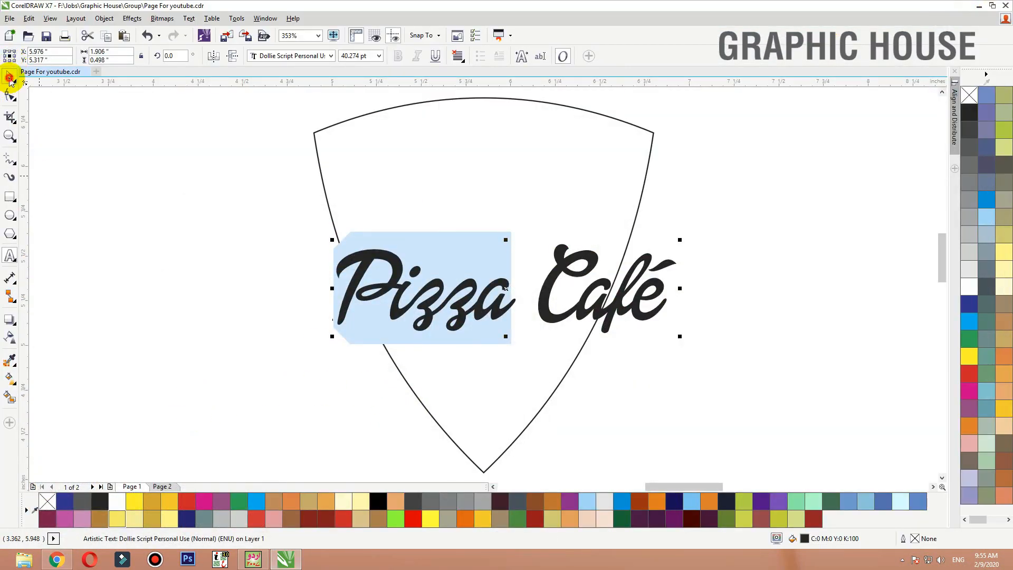
left_click(78, 168)
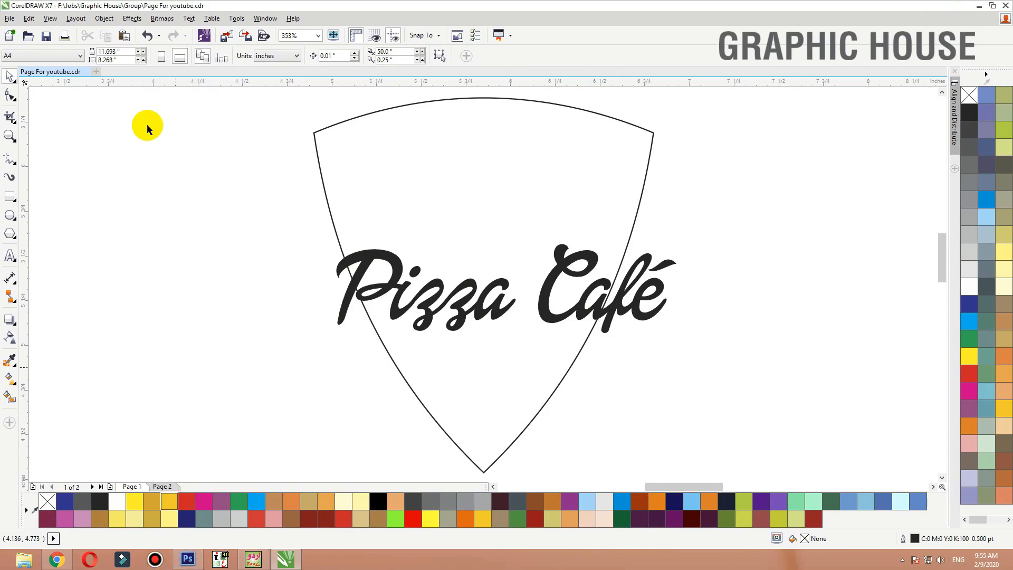
left_click(324, 182)
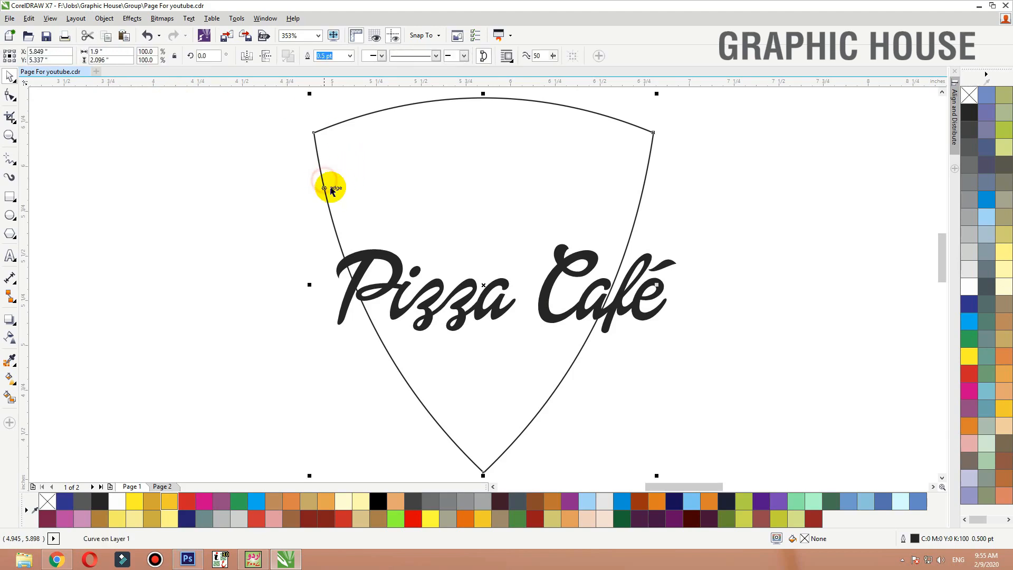
left_click(12, 322)
left_click(27, 333)
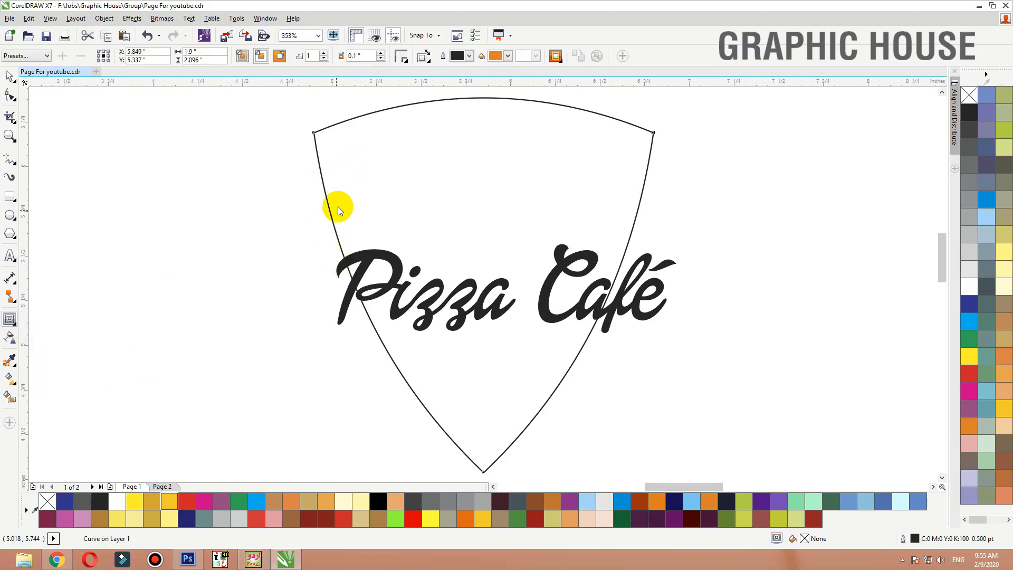
key("alt+Tab")
key("alt+Tab")
left_click_drag(334, 195, 372, 211)
key("ctrl+z")
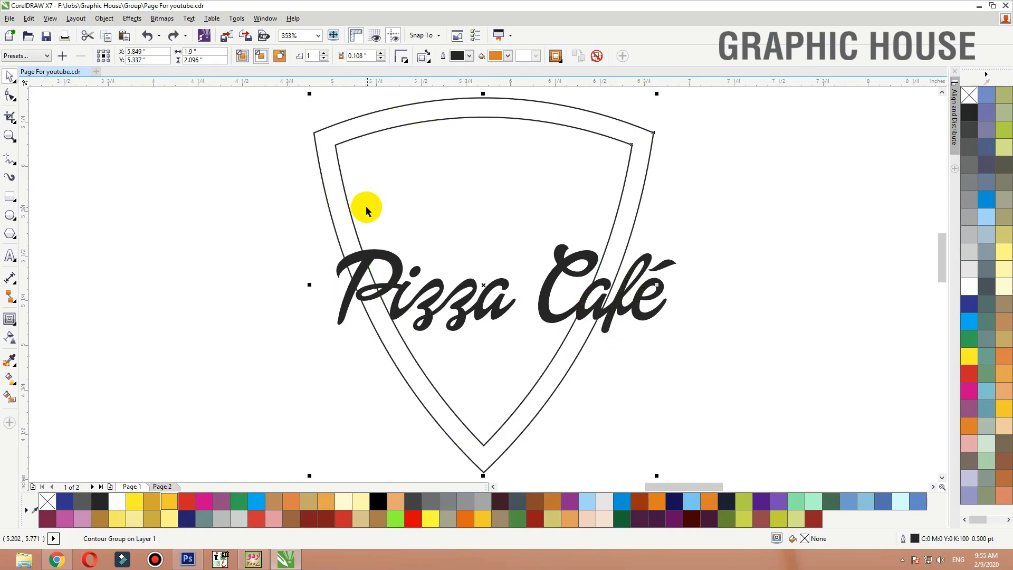
- Break the contour group apart and combine the inner and outer shield outlines into a single frame curve
key("ctrl+k")
left_click(237, 208)
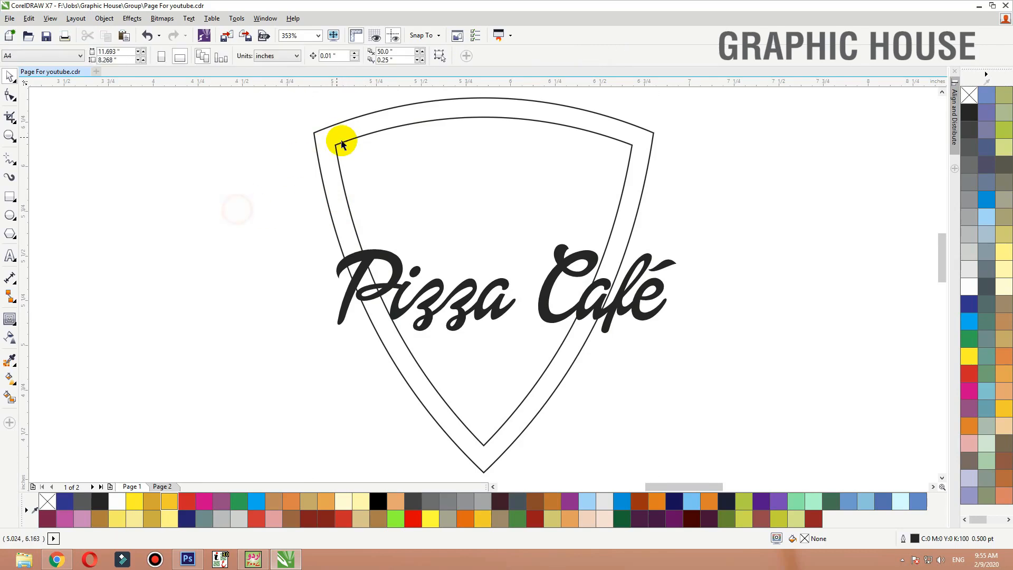
left_click_drag(338, 144, 426, 144)
key("ctrl+z")
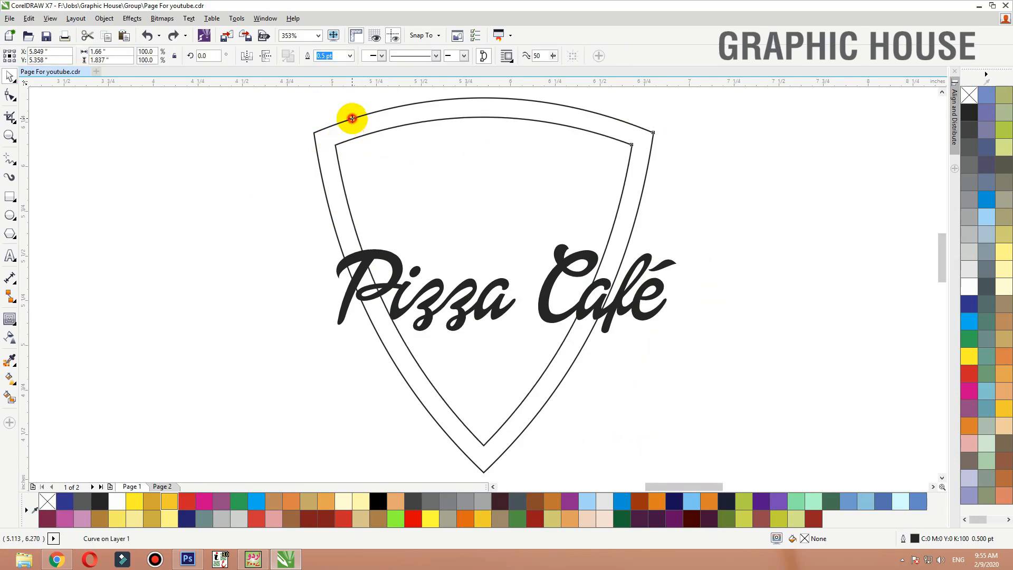
left_click(352, 119, "shift")
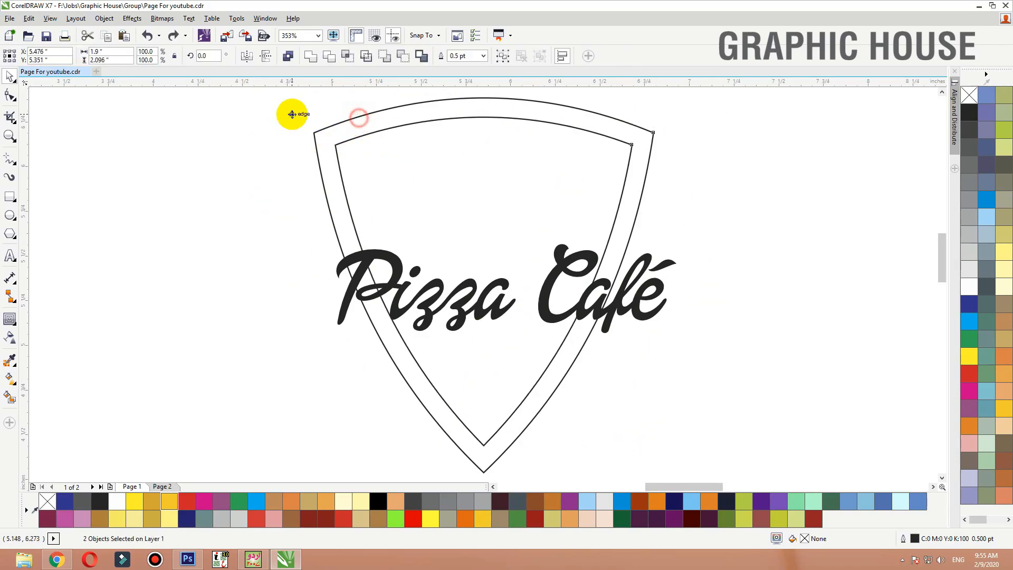
left_click(289, 58)
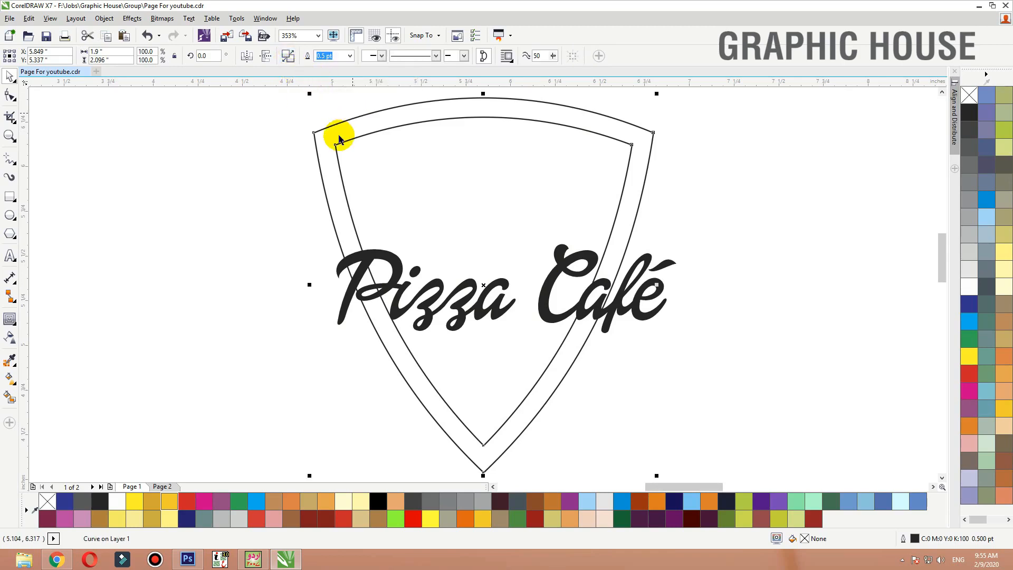
- Fill the shield frame with dark red C0 M100 Y100 K60, remove its outline and add the colour to the palette
left_click(972, 393)
left_click(970, 374)
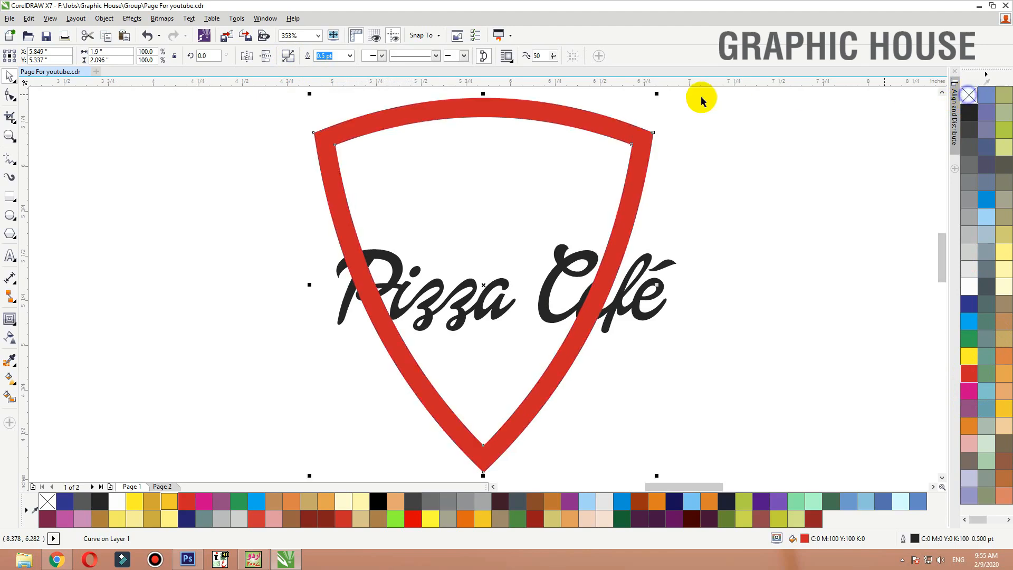
double_click(805, 541)
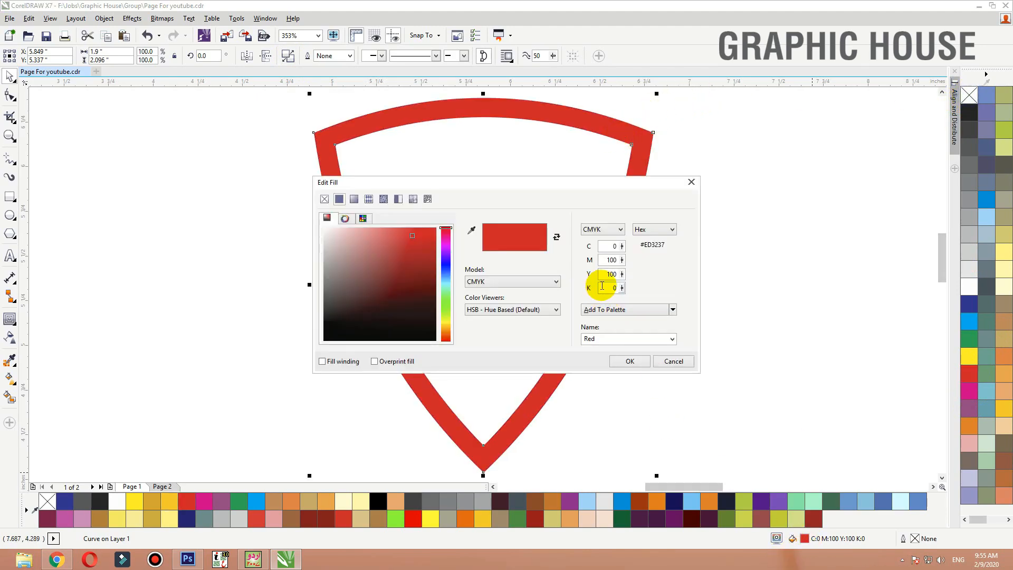
type("60")
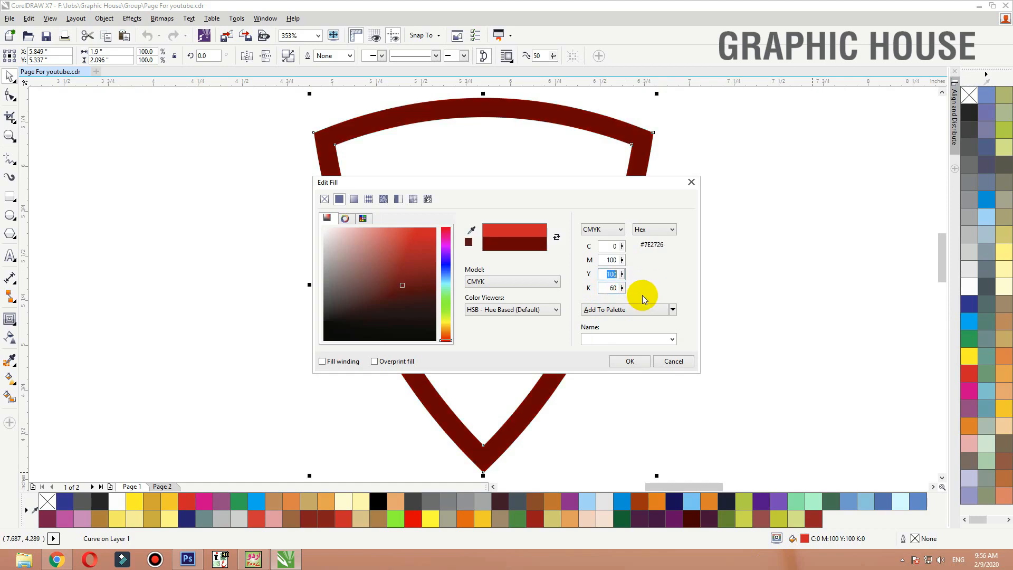
left_click(626, 311)
left_click(629, 362)
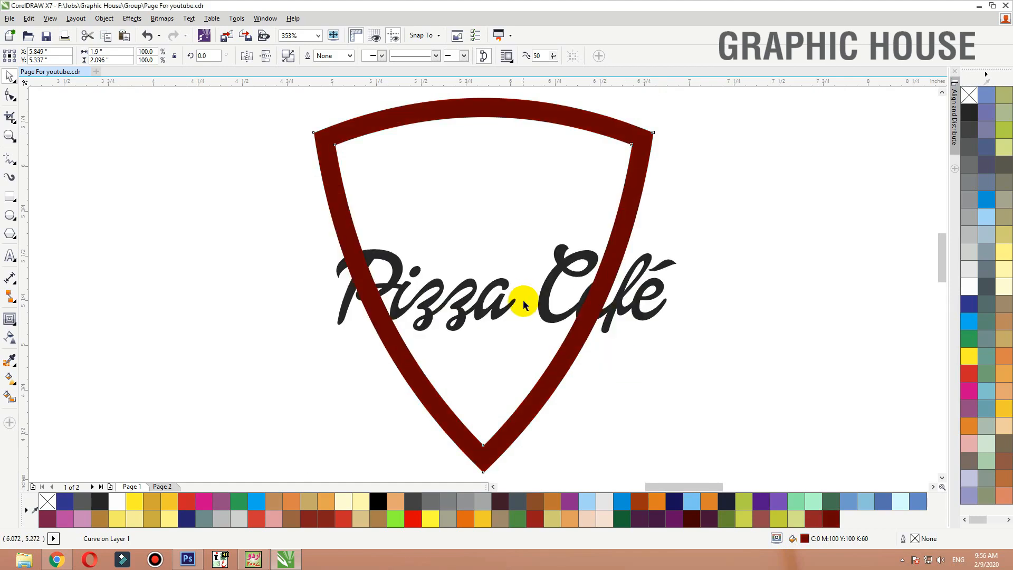
- Move the "Pizza Café" text slightly higher and centre it horizontally on the shield frame
left_click_drag(547, 315, 538, 292)
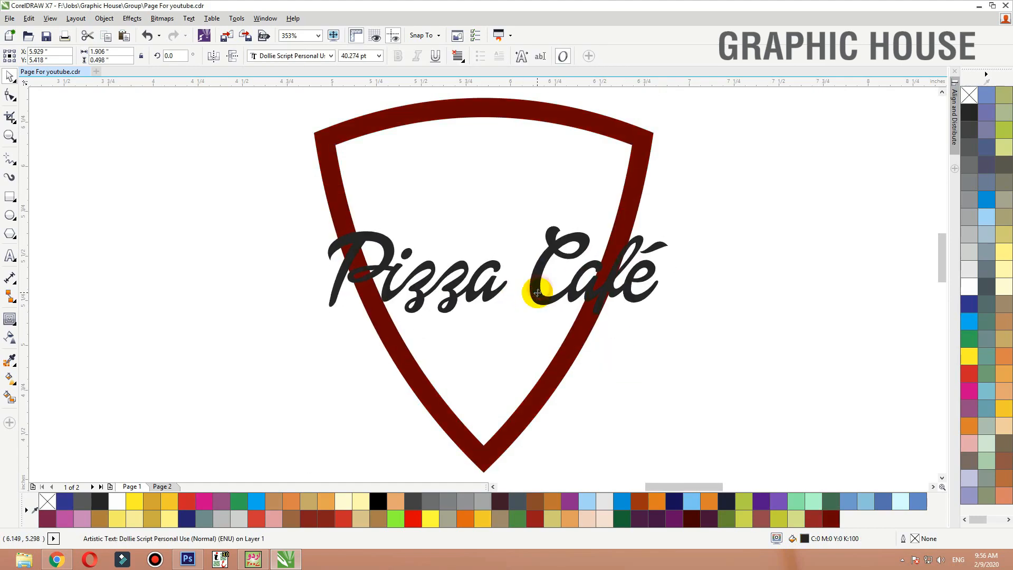
left_click(622, 206, "shift")
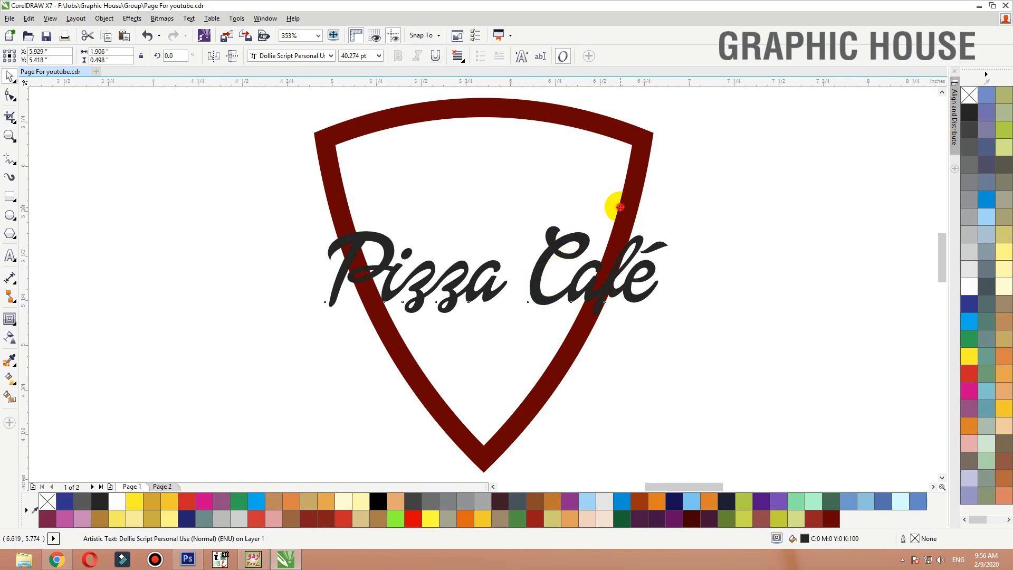
key("c")
left_click(703, 207)
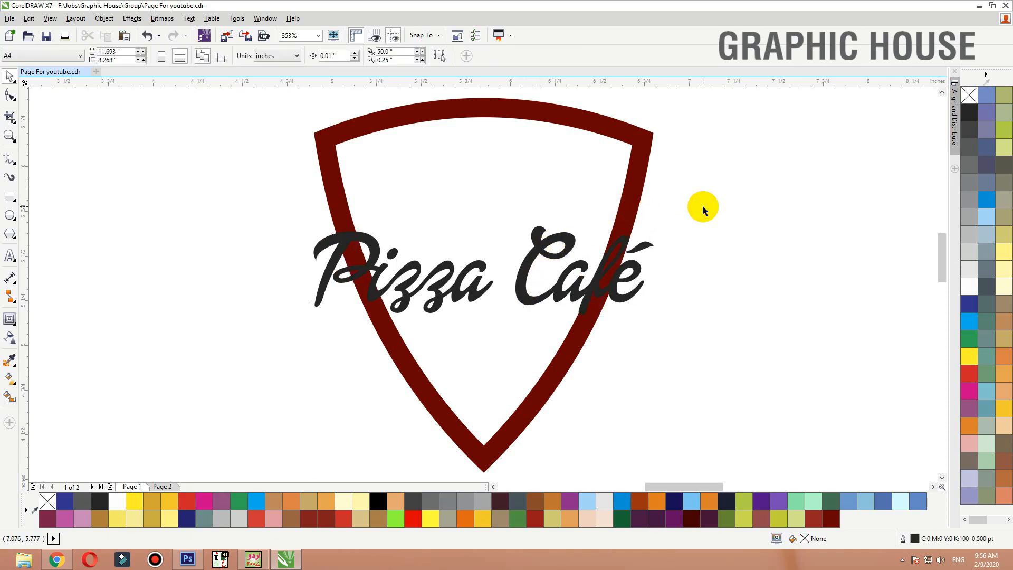
- Duplicate the dark red shield frame beside the original and break the copy apart into its inner and outer shapes
left_click(640, 195)
scroll(640, 194, "down", 3)
left_click_drag(640, 195, 840, 196)
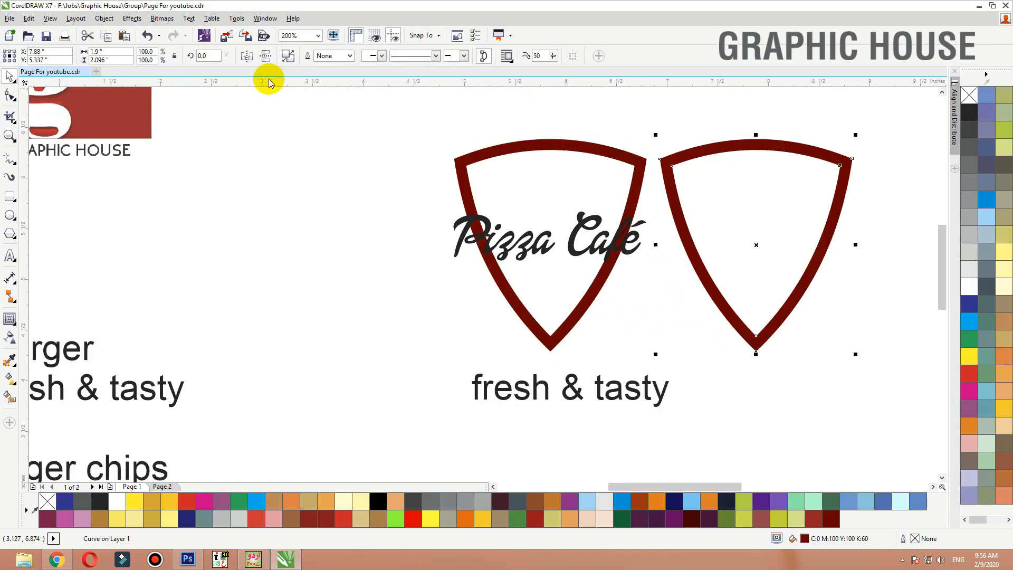
left_click(289, 59)
left_click(284, 155)
- Delete the copy's outer shield and place its inner shield exactly inside the original frame
left_click(782, 146)
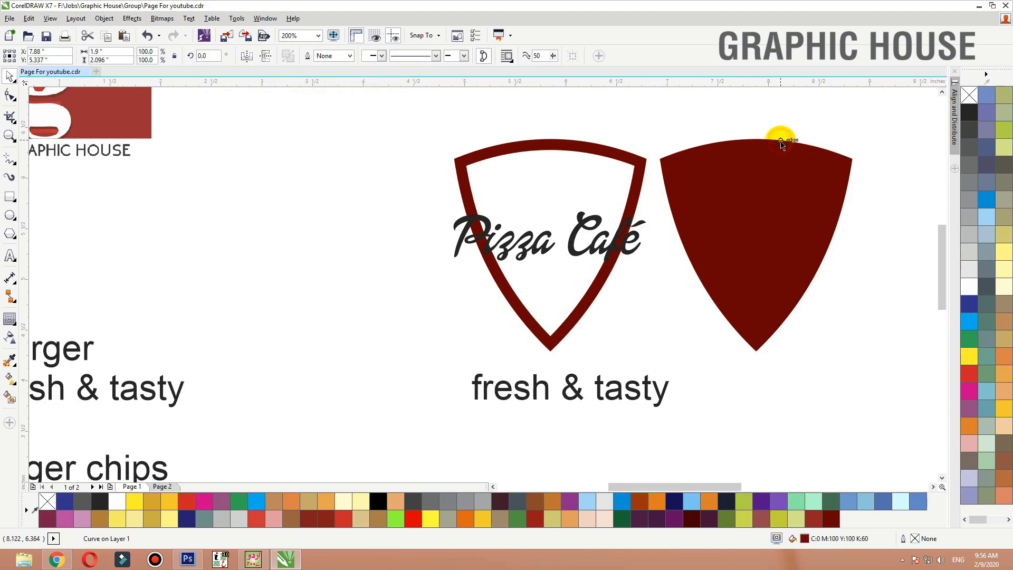
key("Delete")
left_click_drag(785, 179, 580, 183)
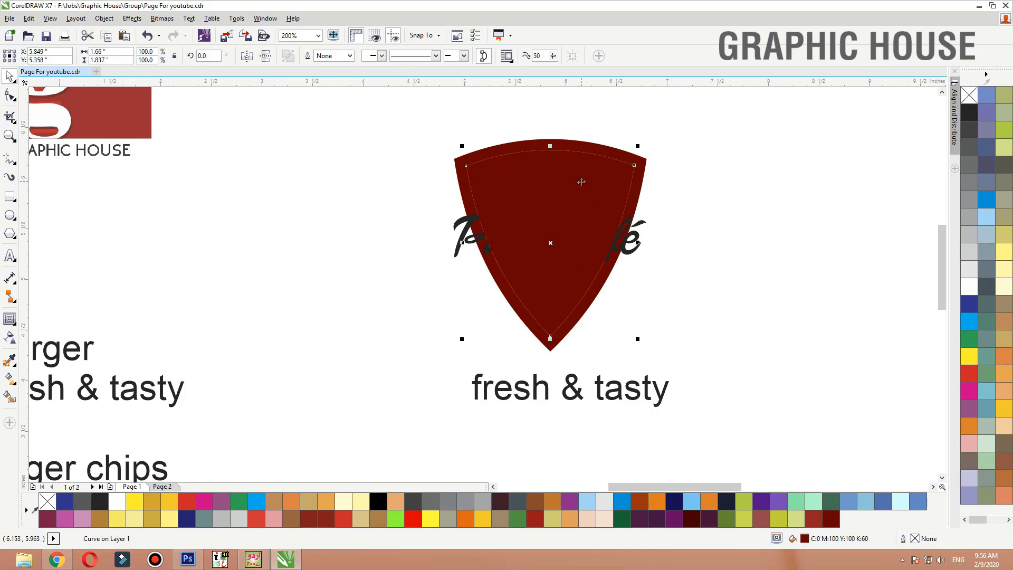
- Fill the inner shield with light yellow C0 M0 Y60 K0 and apply a vertical linear gradient fading to white at the shield's top
left_click(1006, 256)
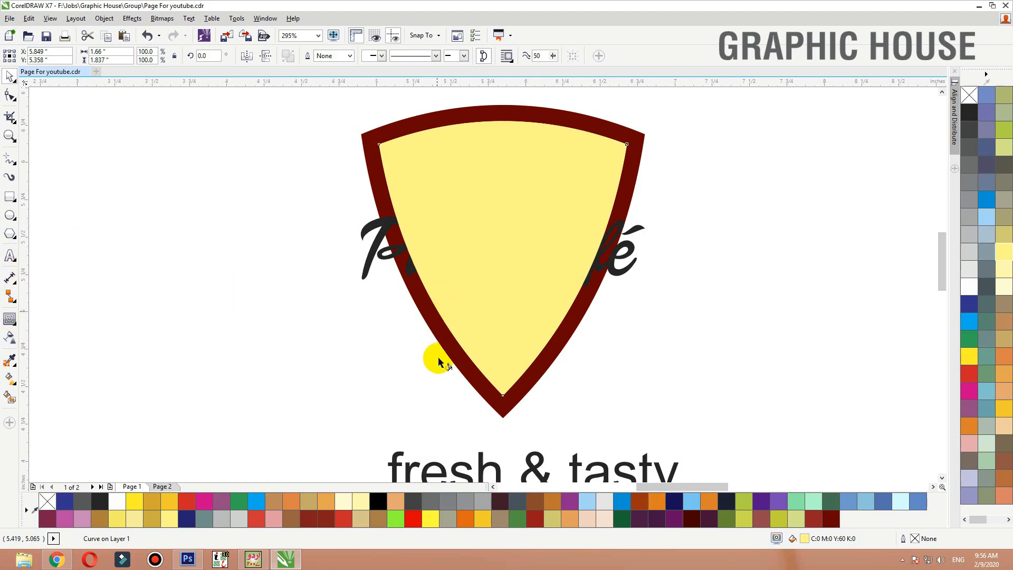
key("g")
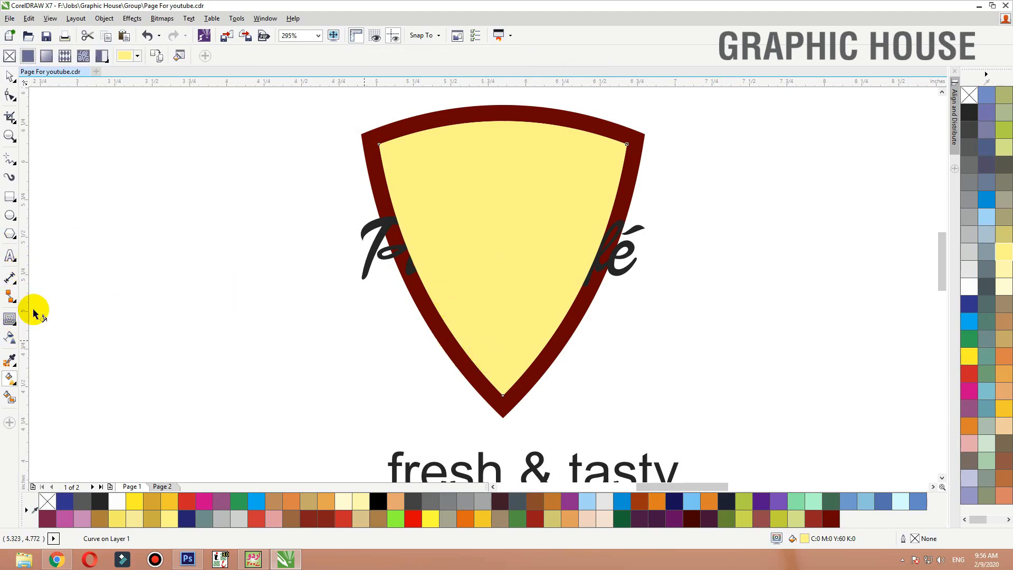
left_click(18, 389)
left_click(48, 381)
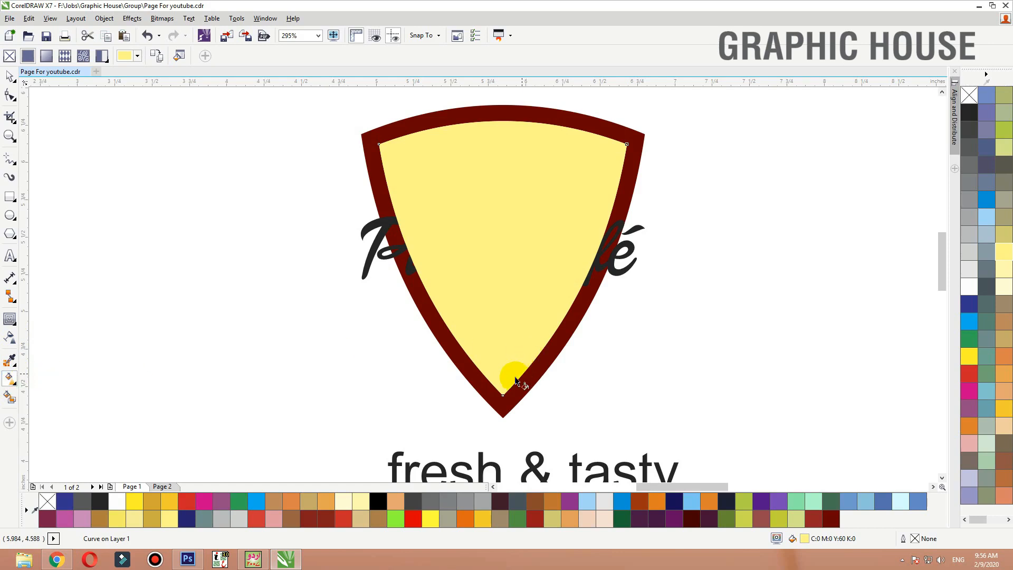
left_click_drag(514, 376, 515, 129)
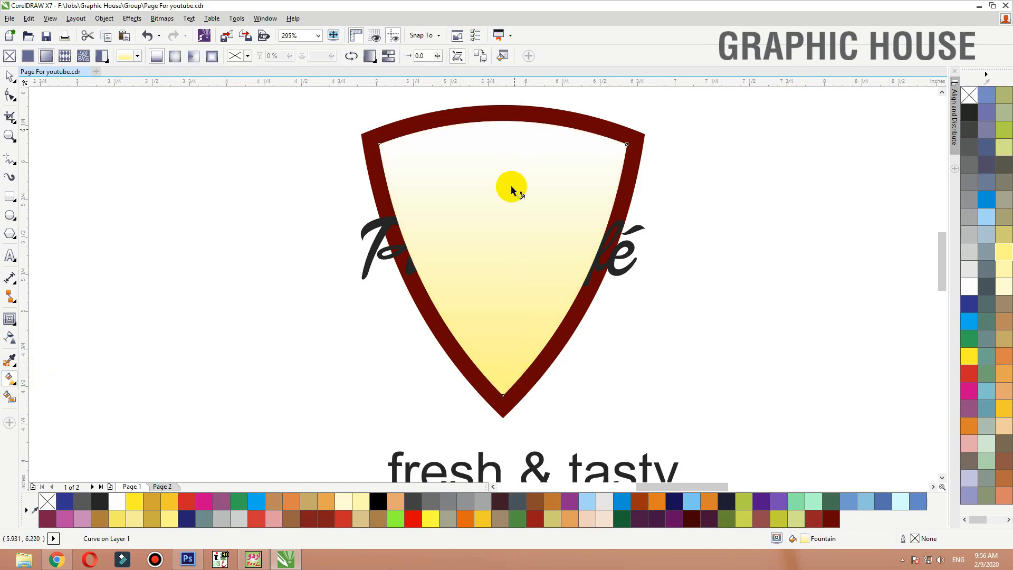
left_click_drag(515, 376, 511, 343)
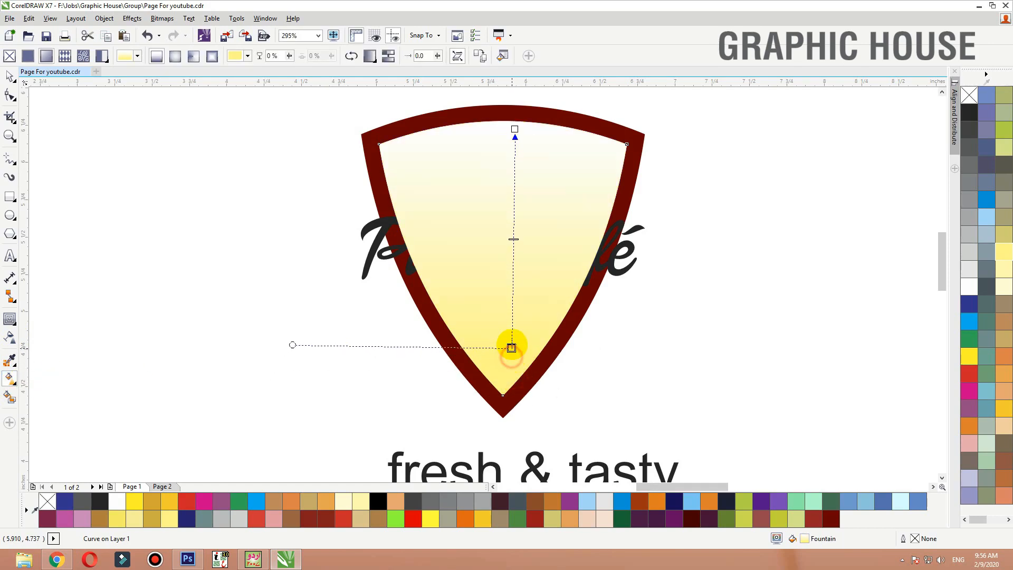
left_click_drag(515, 128, 515, 103)
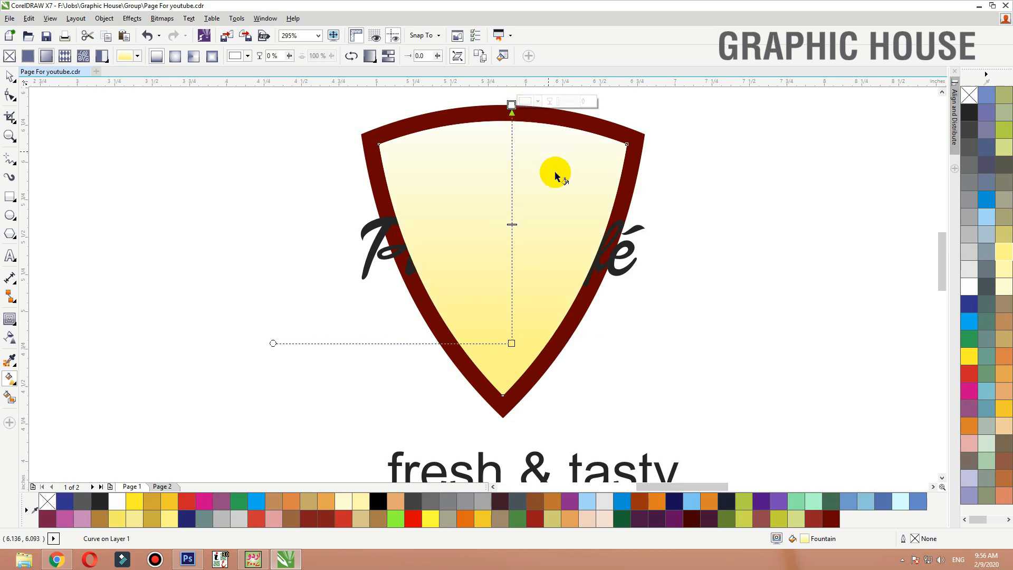
- Bring the "Pizza Café" text in front of the shield and move it slightly up, then deselect it
key("space")
left_click(634, 245)
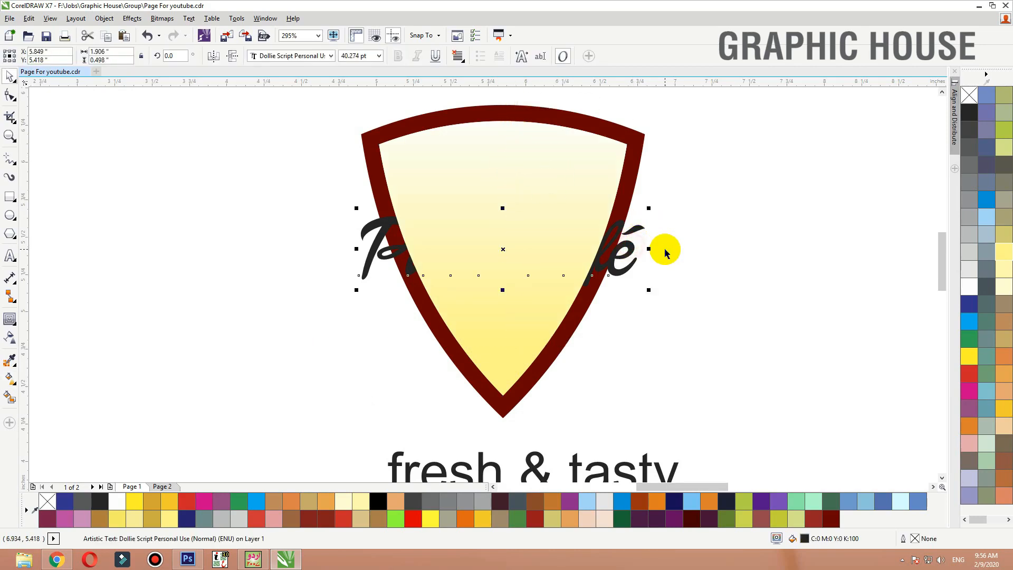
key("shift+Page_Up")
left_click_drag(583, 269, 587, 261)
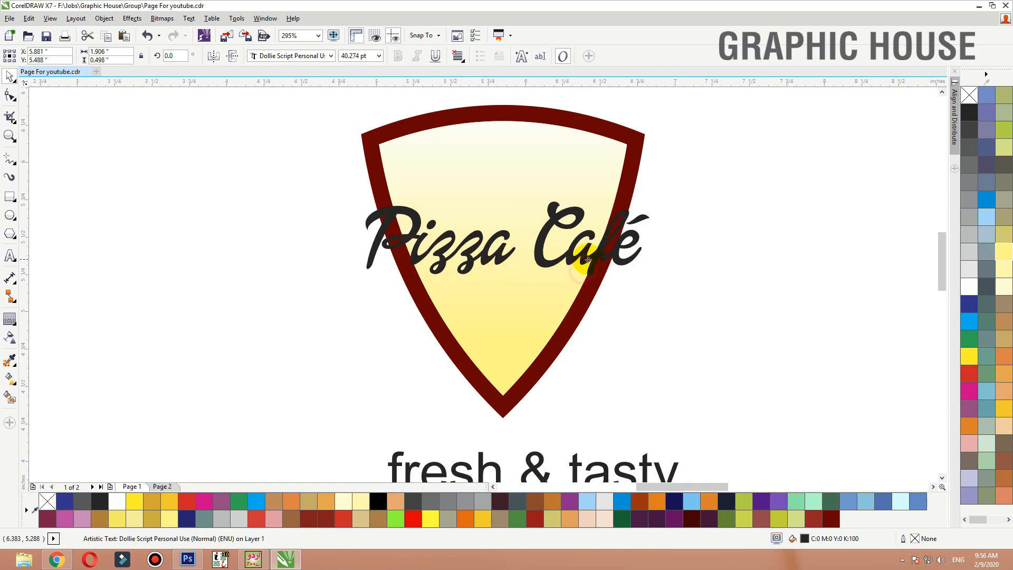
left_click(797, 186)
- Switch to Photoshop and open the pizza slice image 6-special-pizza-slice-cartoon-clipart.jpg from the desktop's pic folder
left_click(979, 6)
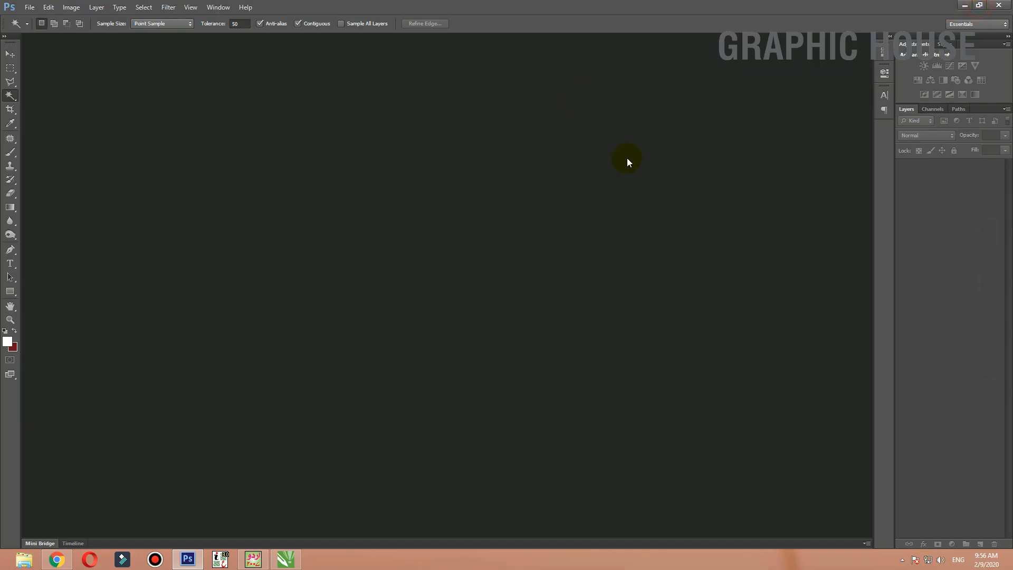
double_click(466, 215)
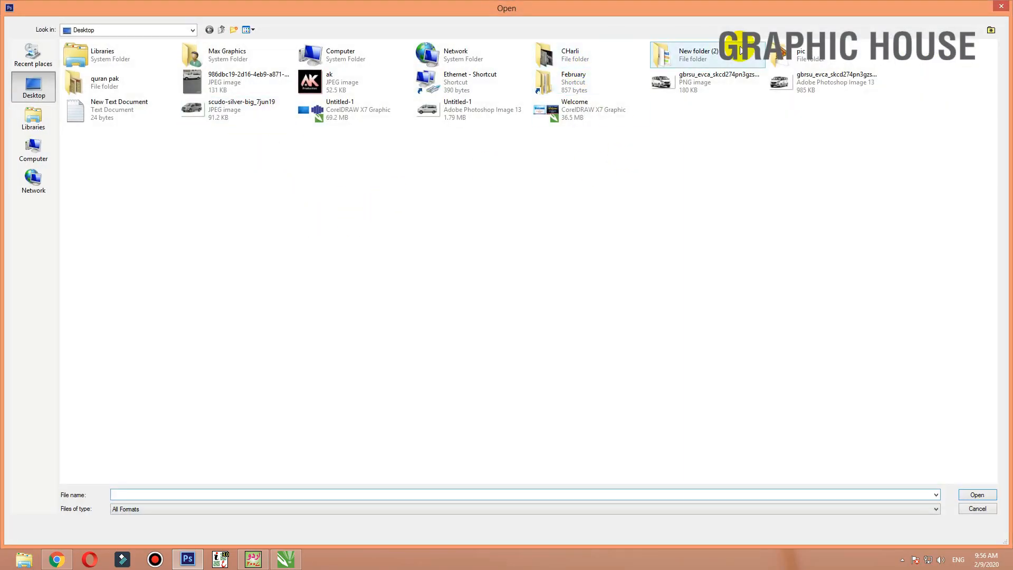
double_click(817, 56)
double_click(105, 65)
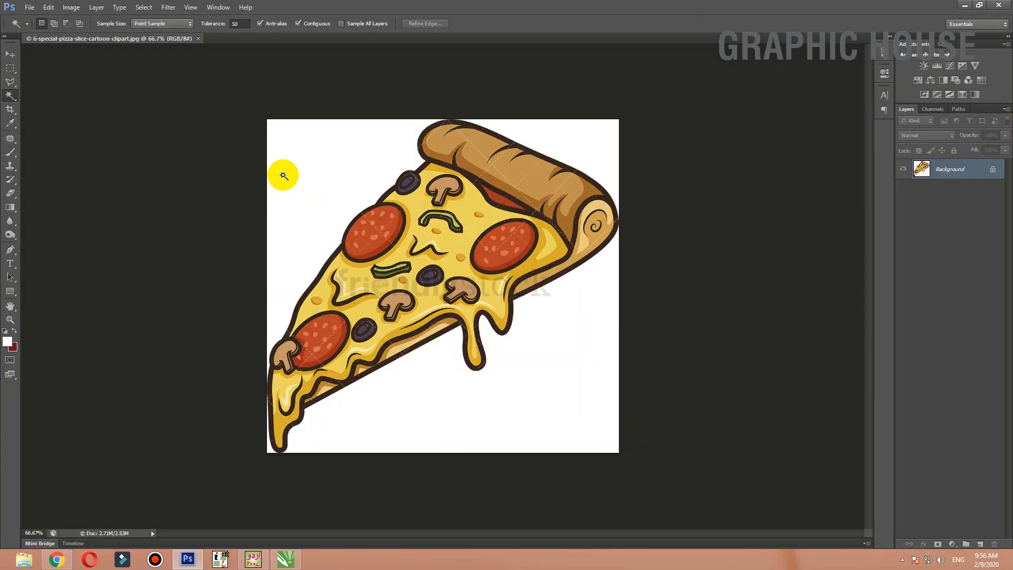
- Enlarge the canvas evenly around the pizza slice with the Crop tool to about 42.1 × 39.3 cm
key("c")
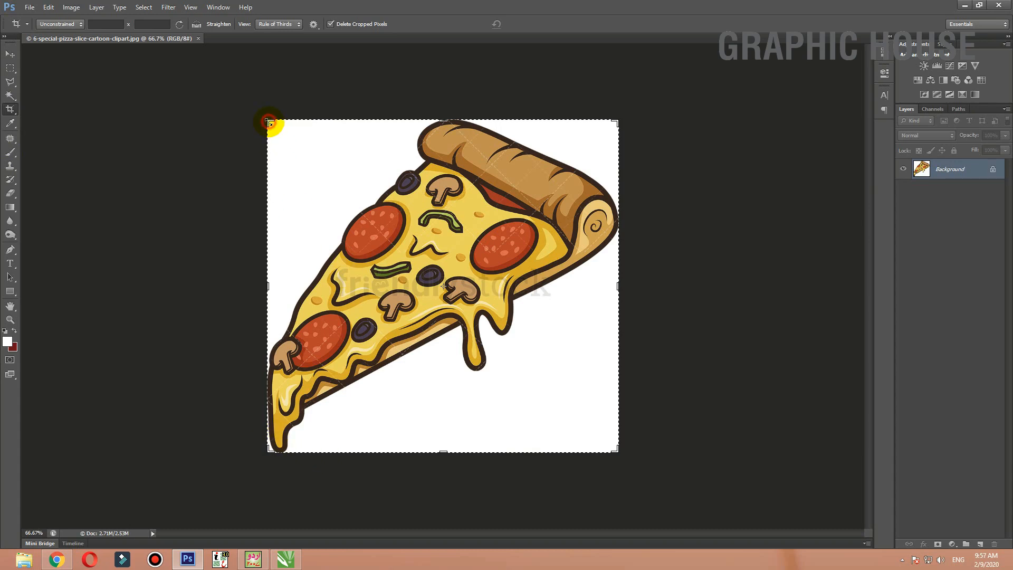
left_click_drag(269, 123, 236, 93)
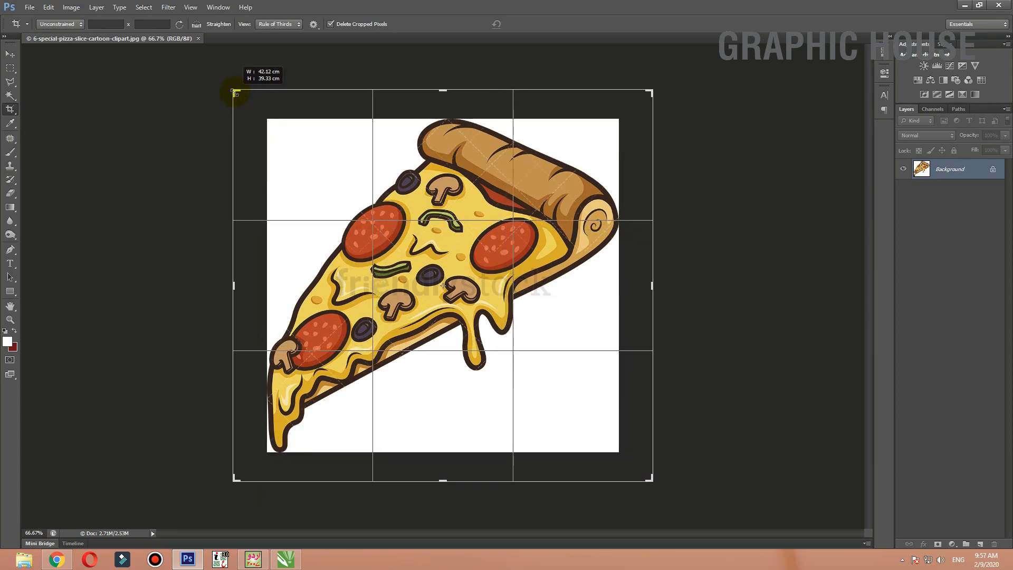
key("Return")
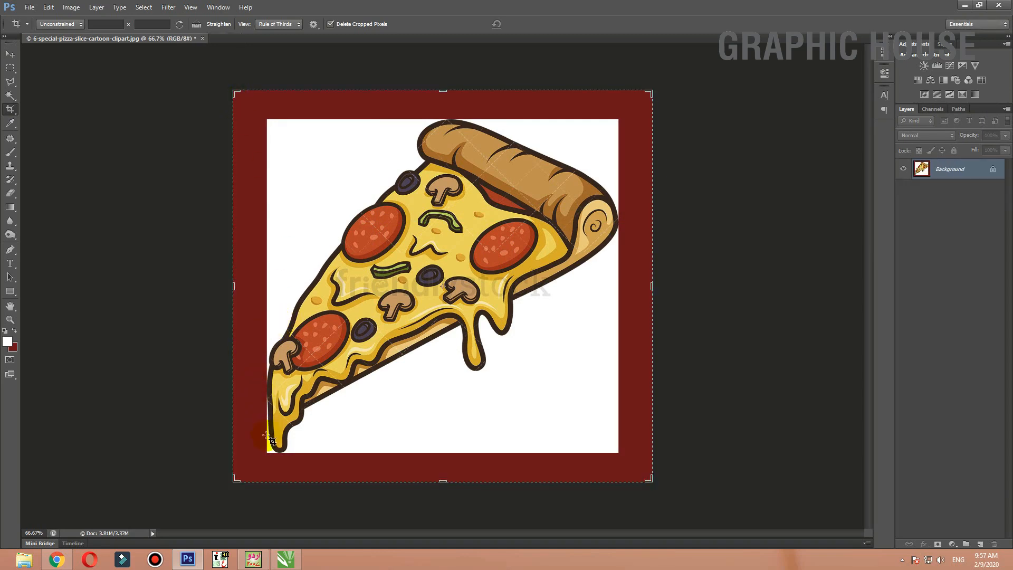
- Select the white area above and left of the slice with the Magic Wand, convert the Background to Layer 0 and clear that area
left_click(11, 68)
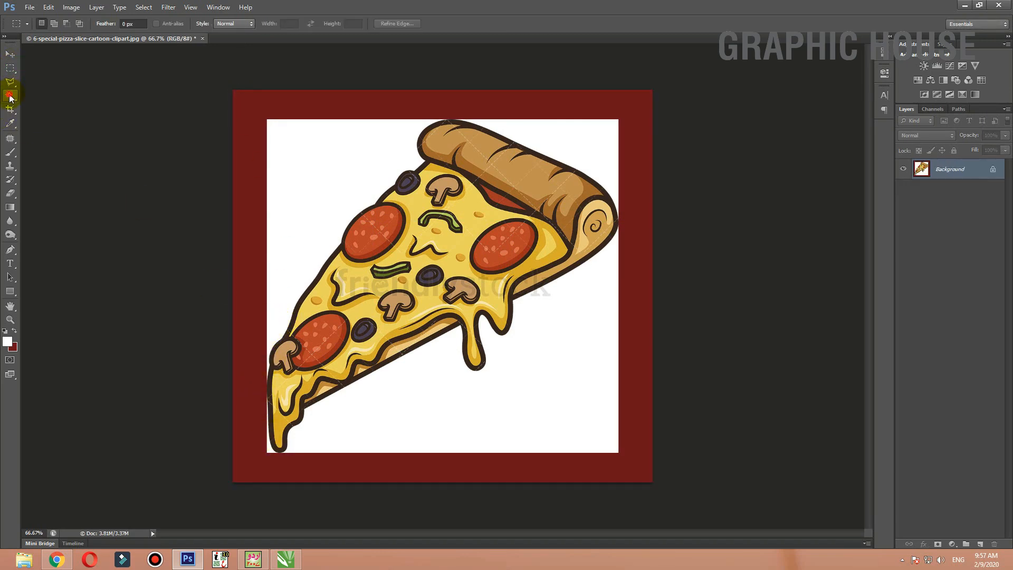
left_click(9, 96)
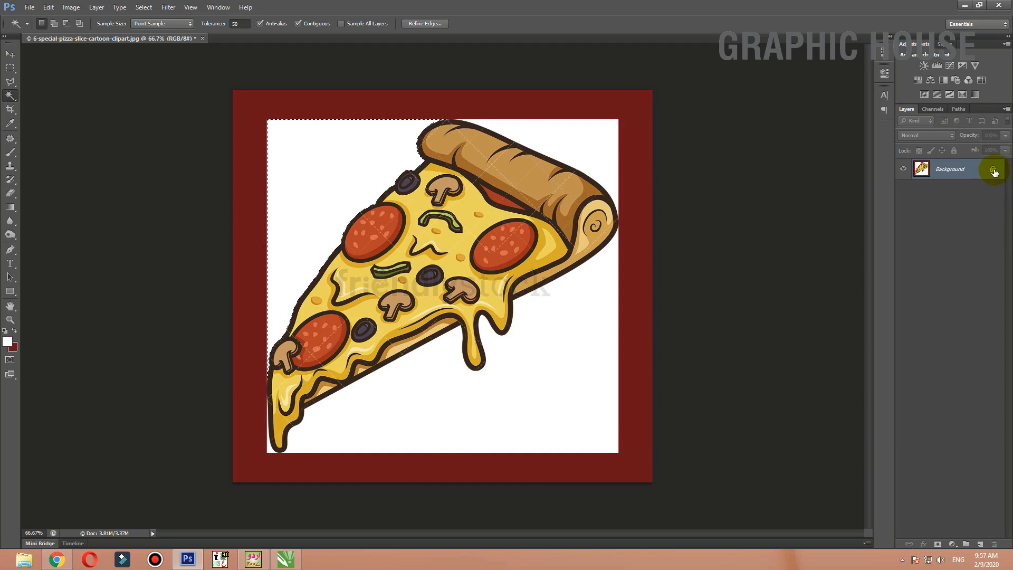
double_click(995, 172)
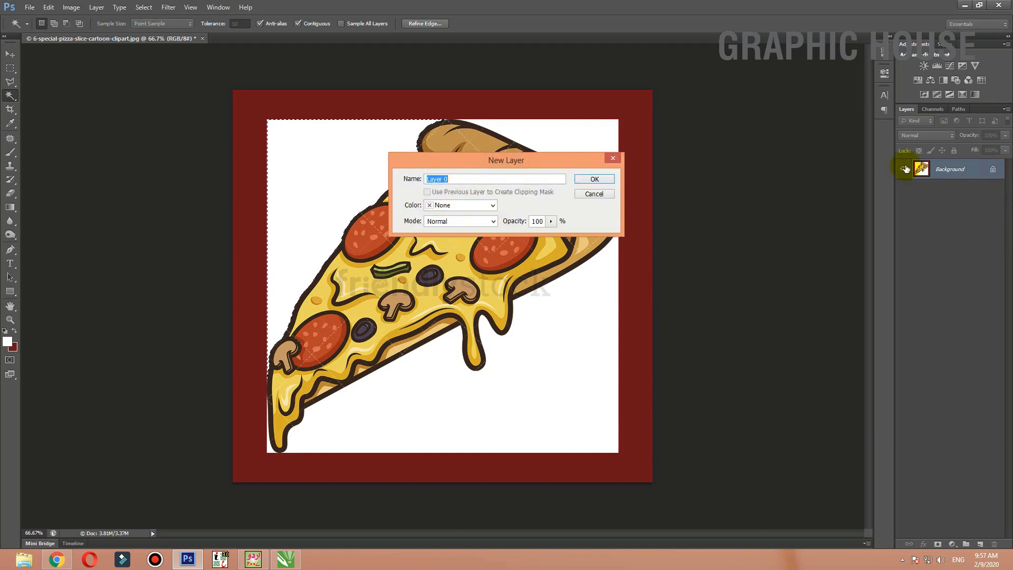
left_click(593, 180)
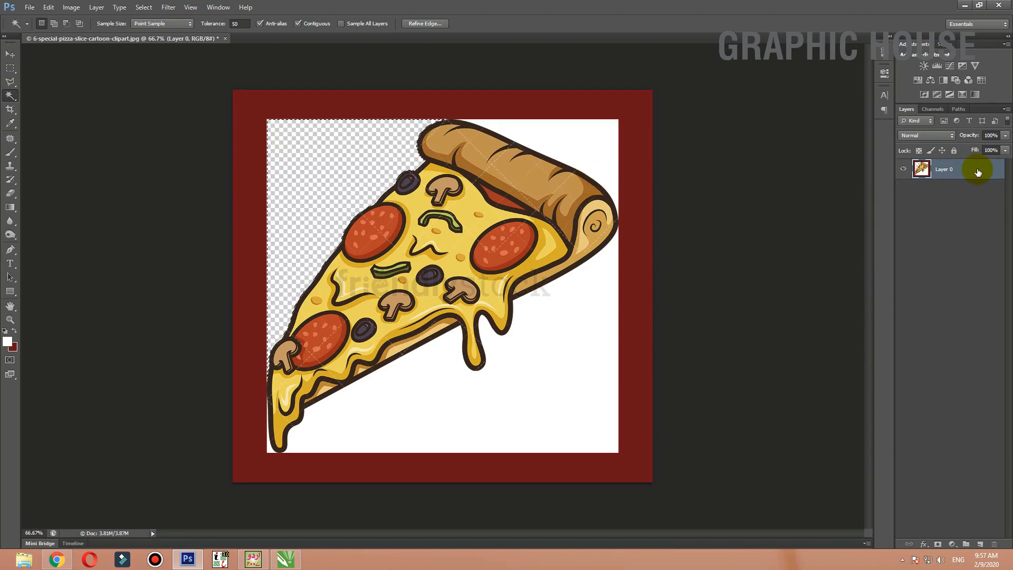
- Delete the dark red border and the white areas below and above right of the pizza slice
left_click(538, 110)
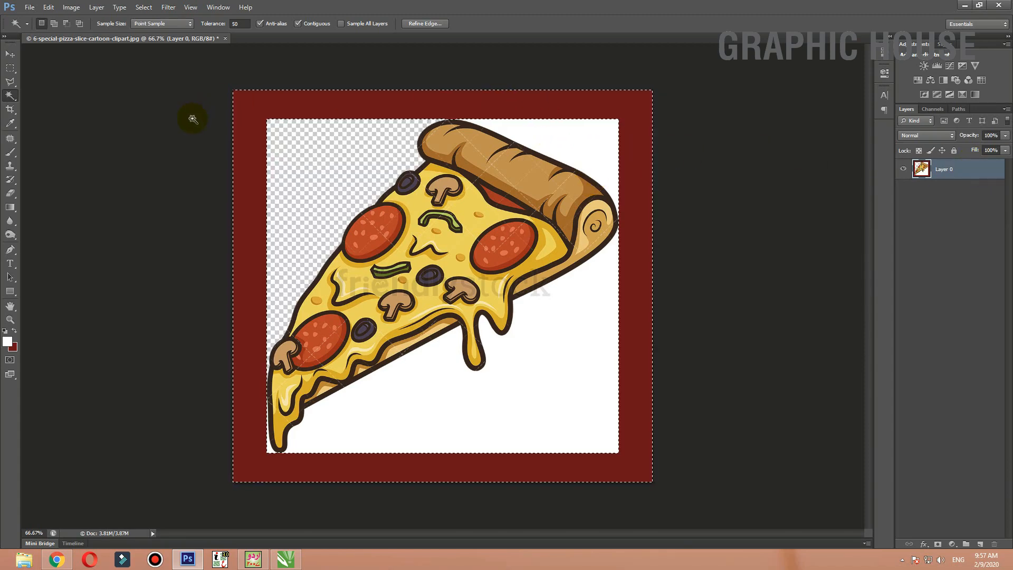
key("Delete")
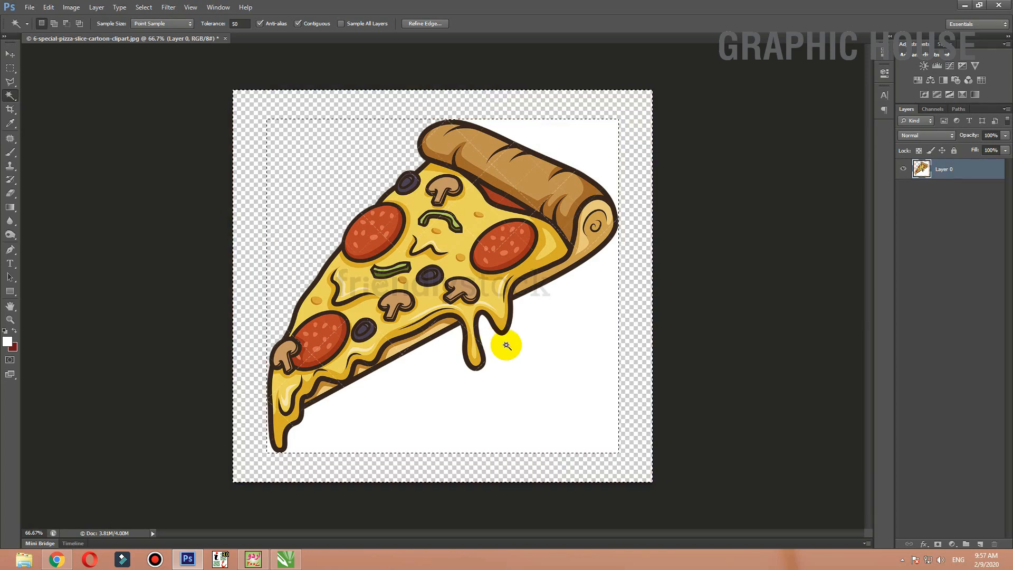
left_click(527, 352)
key("Delete")
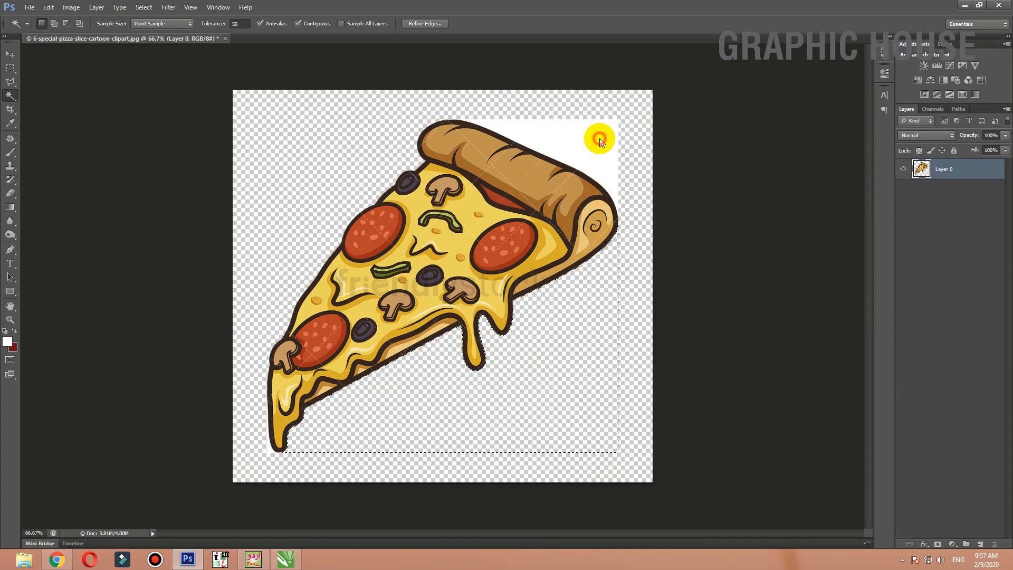
key("Delete")
- Deselect, duplicate the pizza slice layer and fill the original Layer 0 with the dark red background colour
left_click(10, 55)
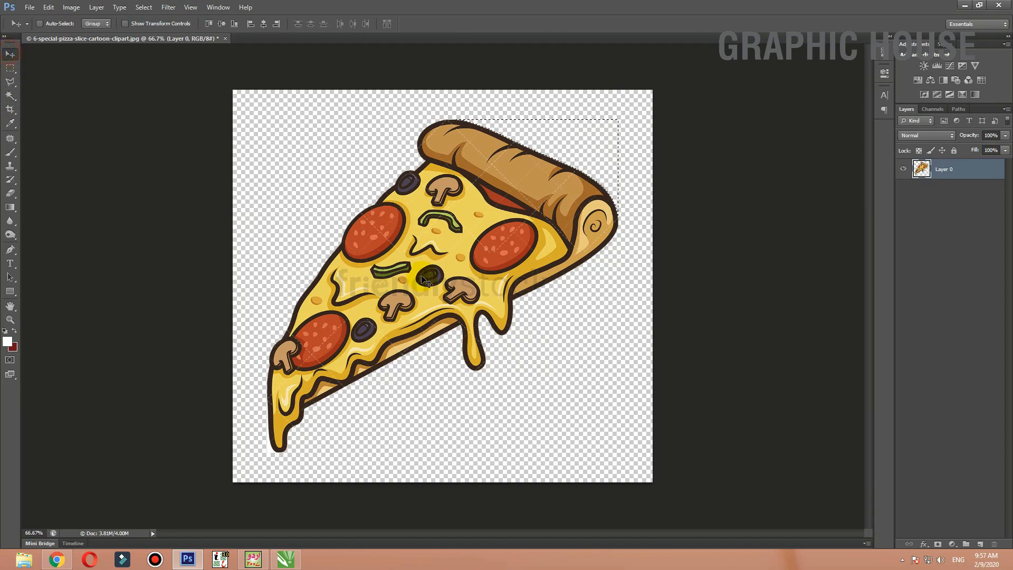
left_click(924, 176, "ctrl")
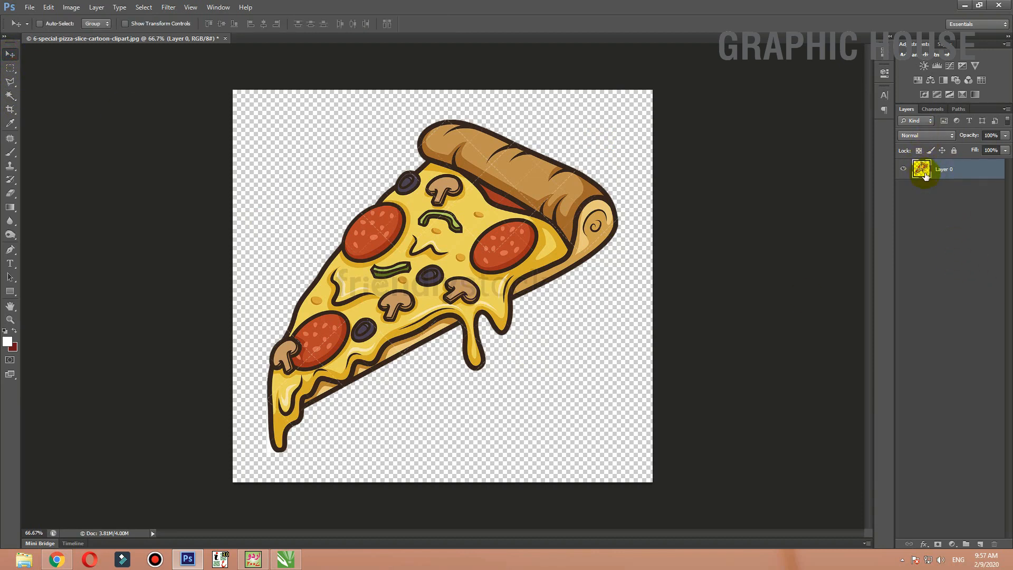
key("ctrl+j")
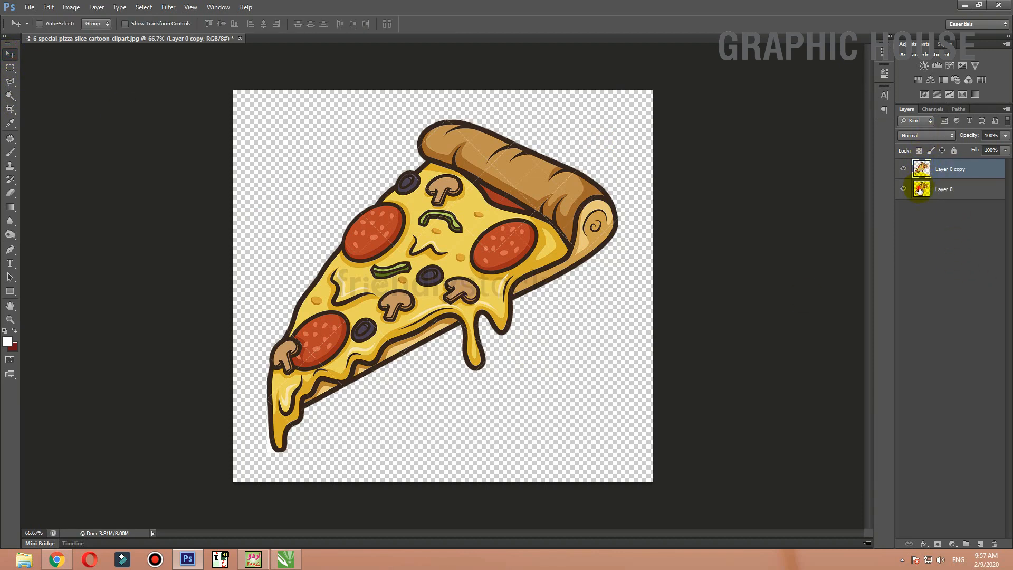
left_click(921, 190)
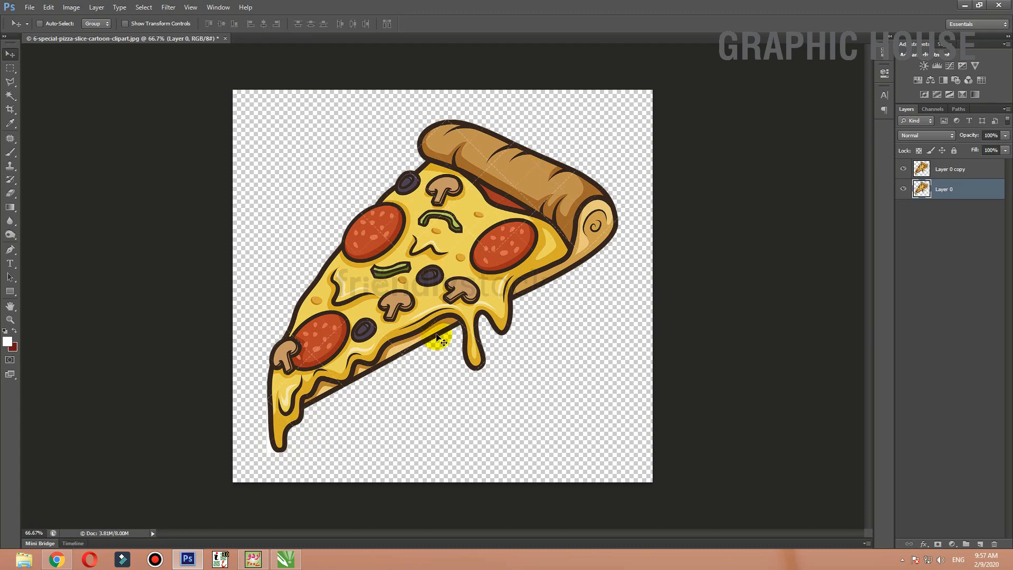
key("ctrl+BackSpace")
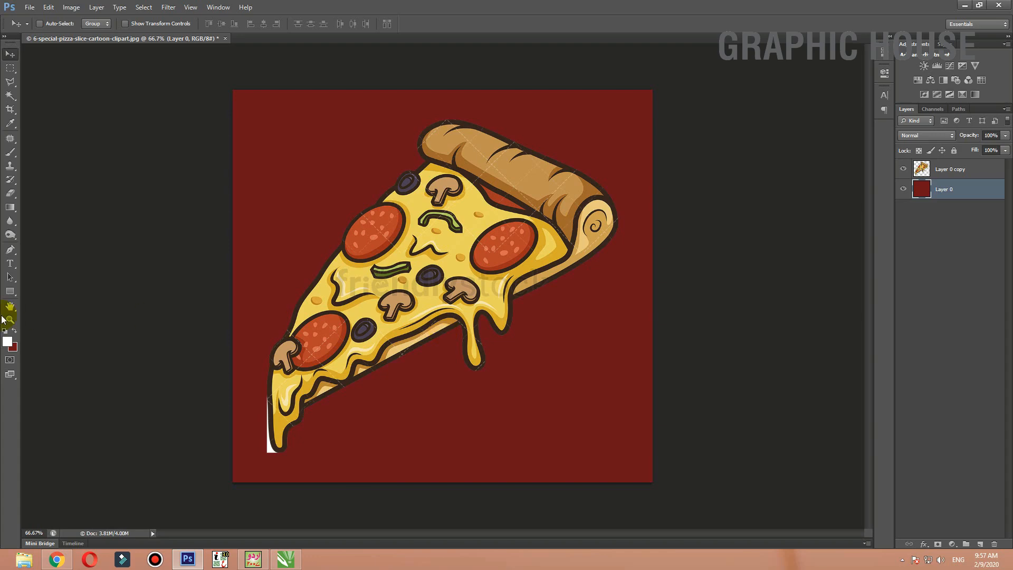
left_click(14, 349)
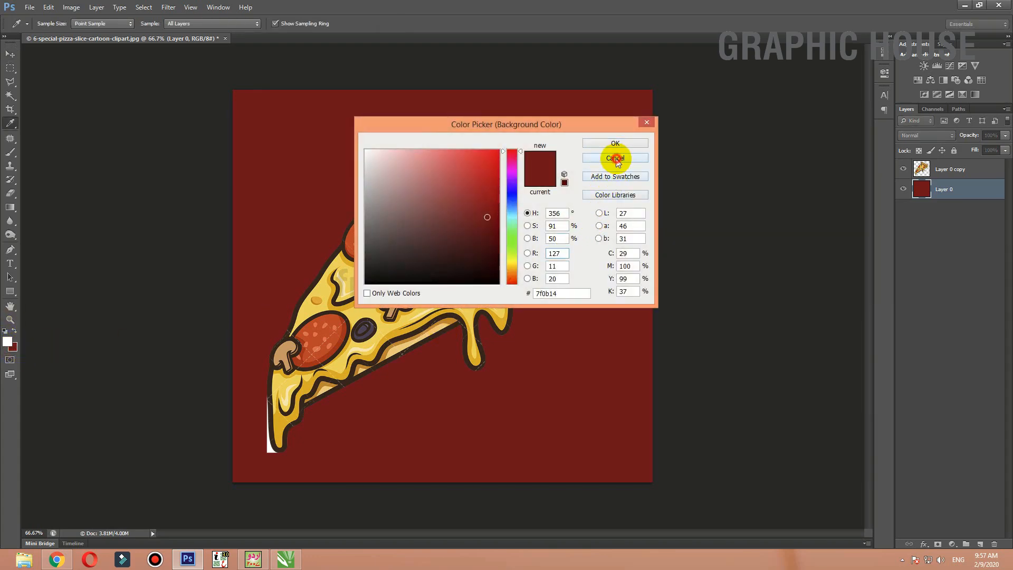
left_click(616, 158)
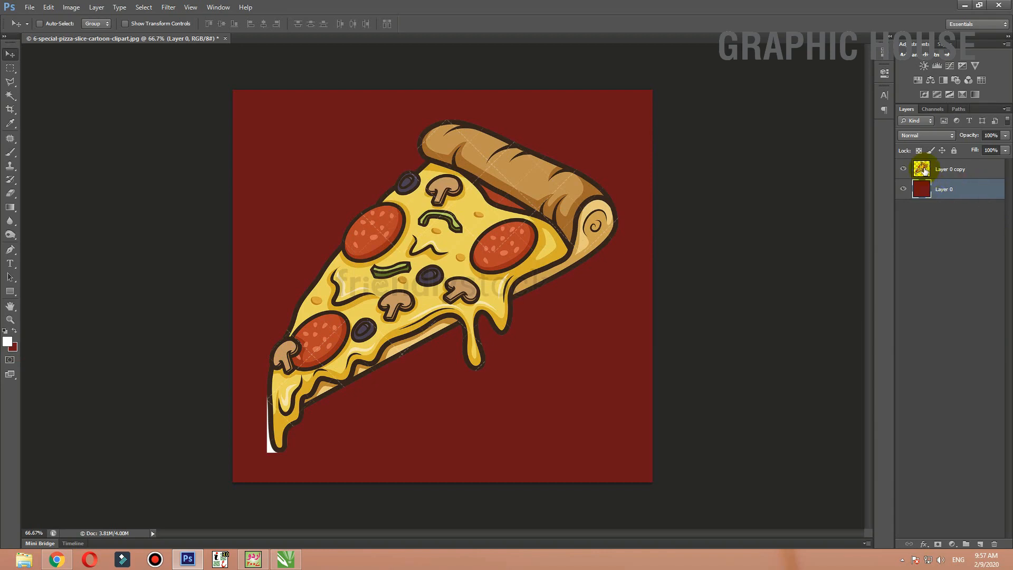
- On Layer 0 copy, clear the leftover white at the slice's tip and trim its edge using a surrounding selection feathered by 1 pixel
left_click(922, 169)
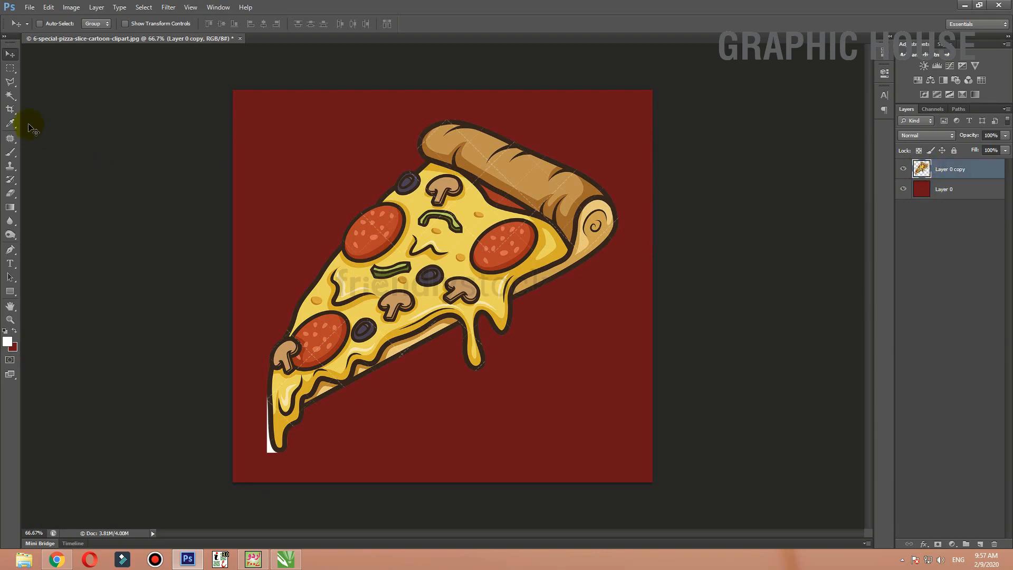
left_click(10, 96)
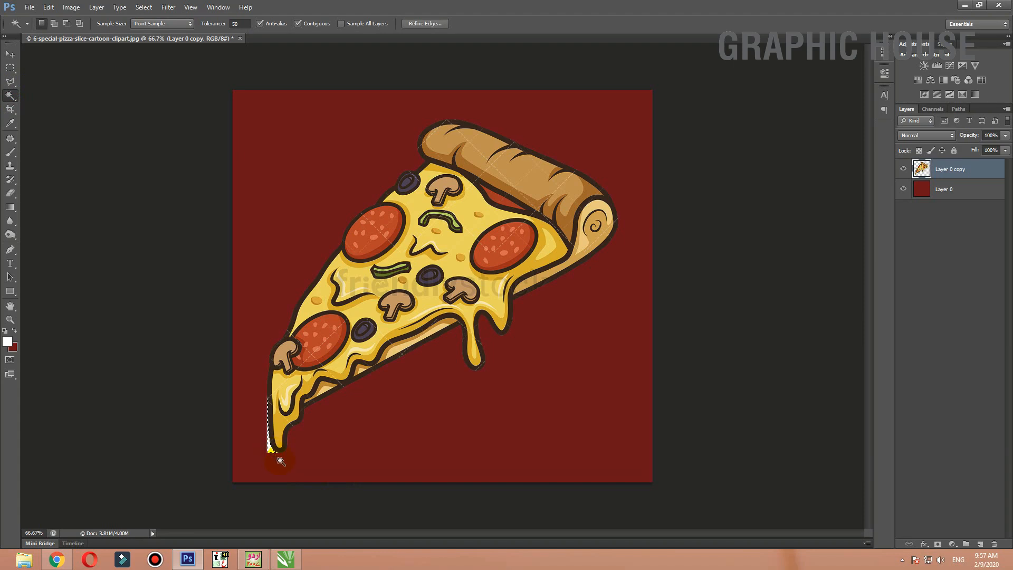
left_click(237, 335)
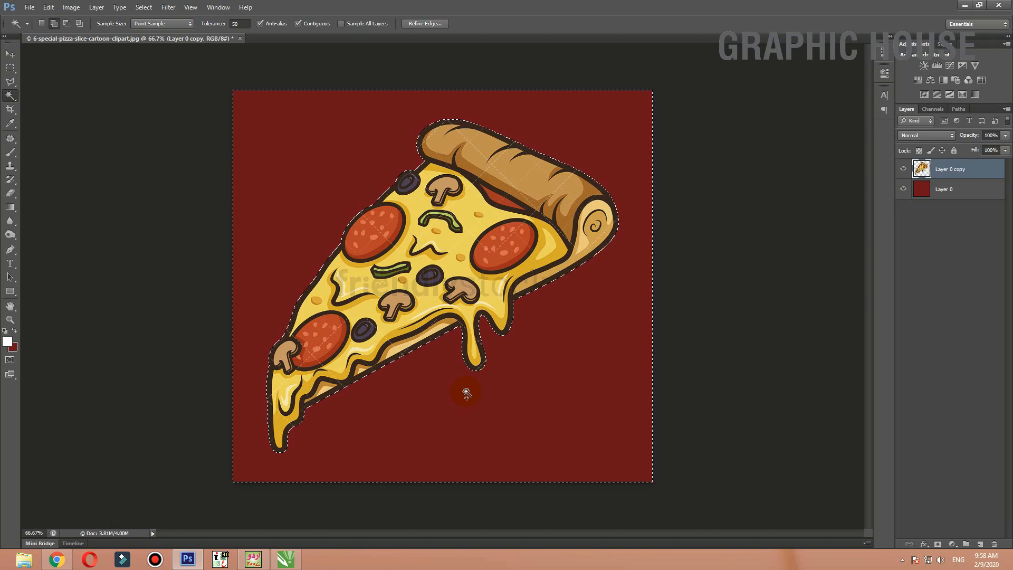
key("shift+F6")
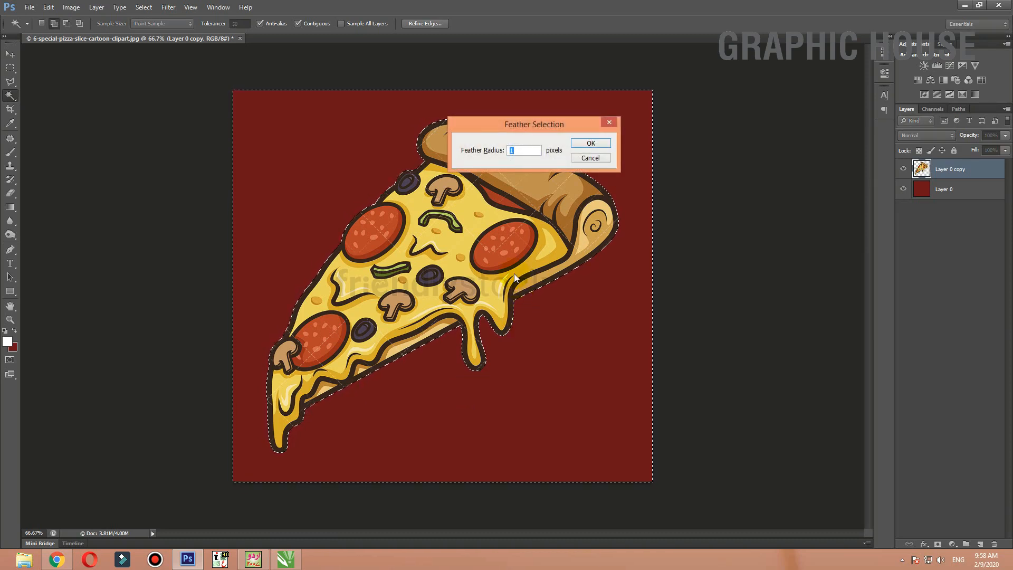
left_click(588, 144)
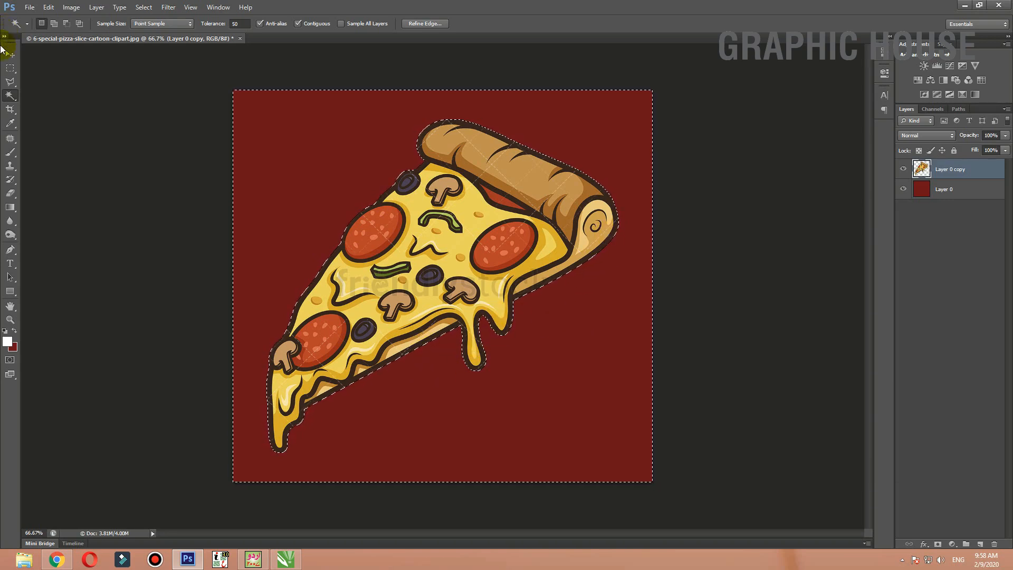
left_click(9, 54)
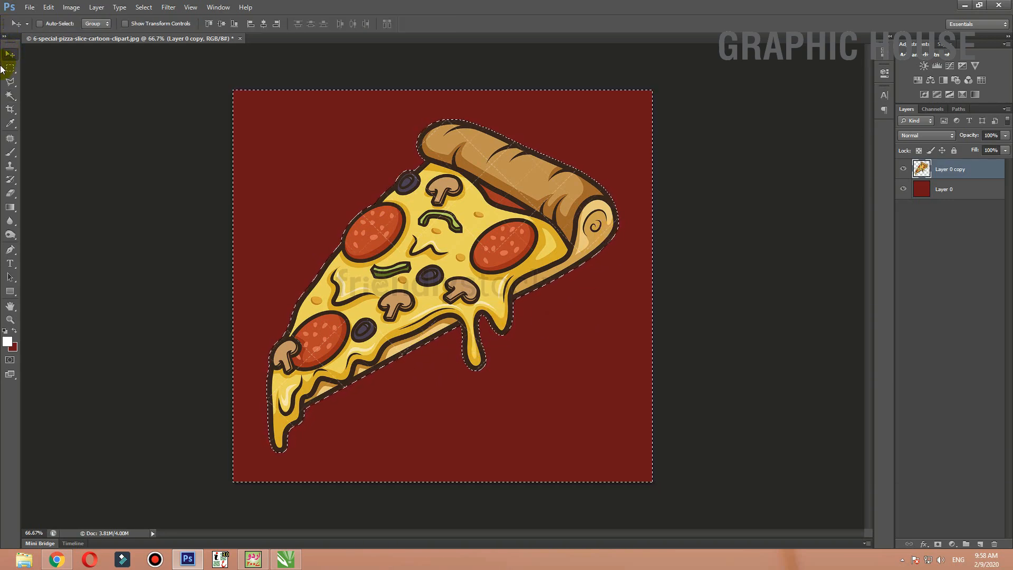
key("ctrl+d")
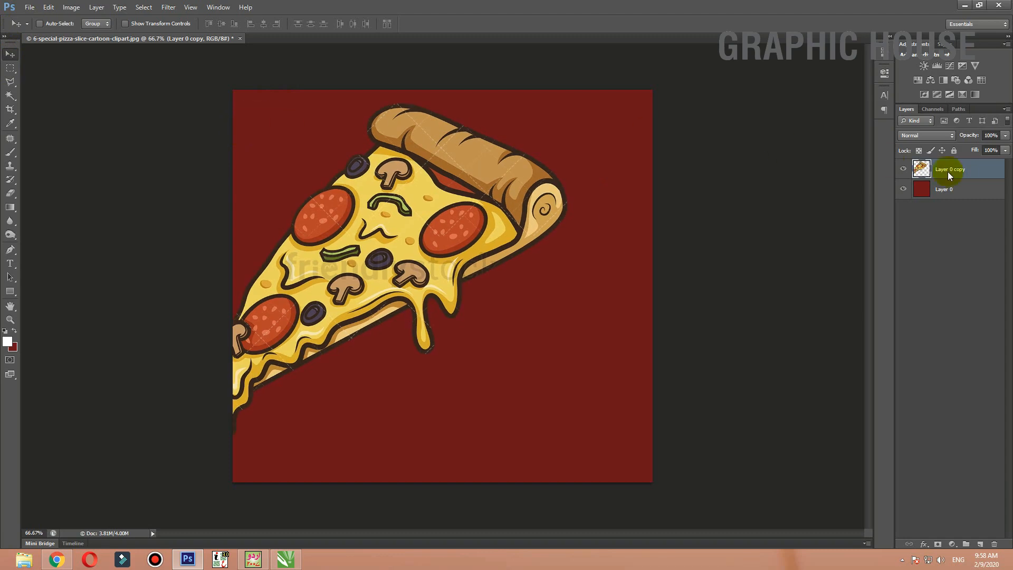
left_click(928, 195)
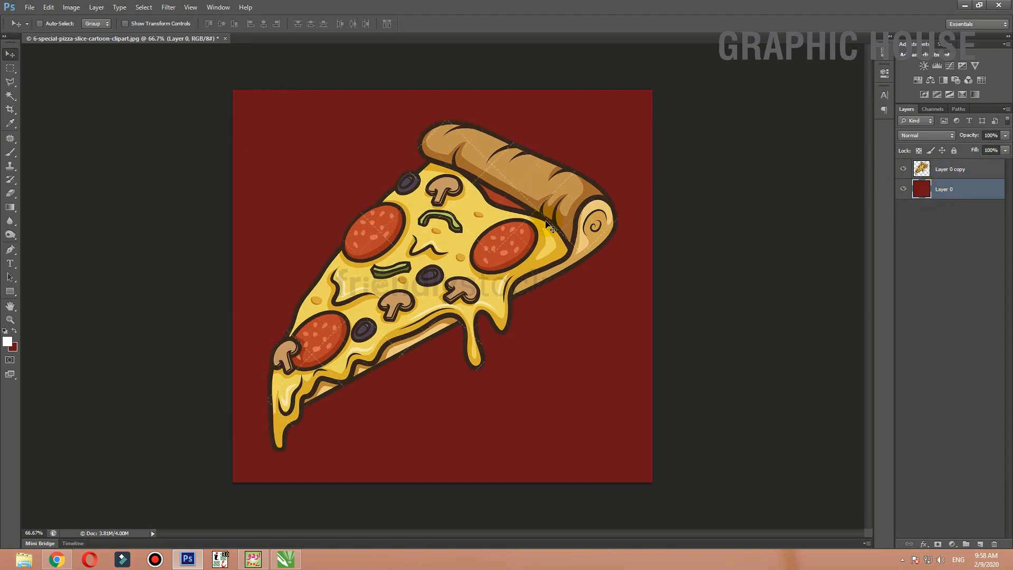
left_click_drag(546, 222, 562, 231)
key("ctrl+z")
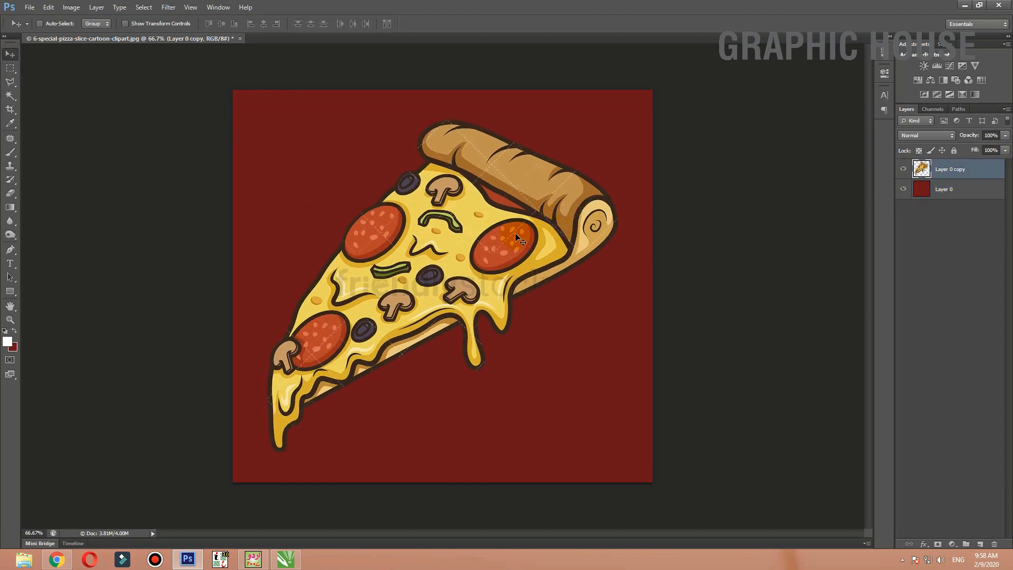
- Brighten the pizza slice on Layer 0 copy slightly with Curves and delete the dark red Layer 0
key("ctrl+m")
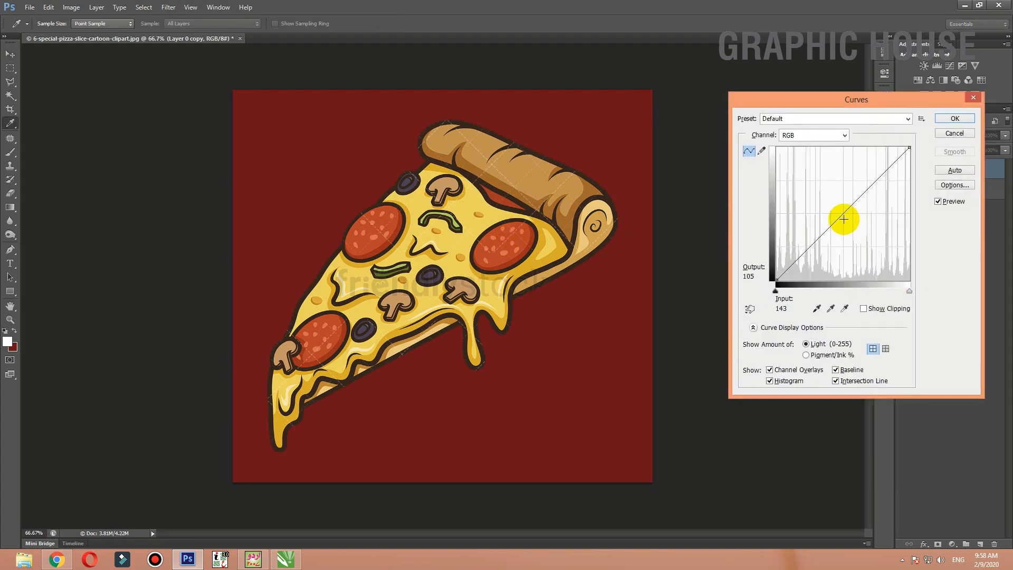
mouse_move(842, 219)
left_mouse_down()
mouse_move(834, 208)
mouse_move(839, 215)
left_mouse_up()
key("Return")
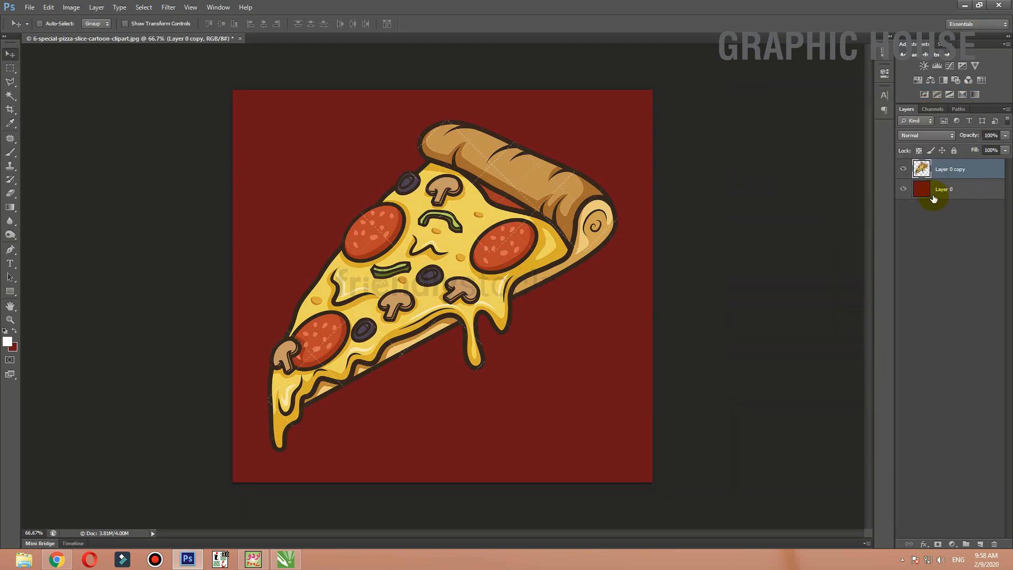
left_click(920, 191)
key("Delete")
- Save the cut-out as 6-special-pizza-slice-cartoon-clipart in Photoshop format in the pic folder and close the document
key("ctrl+s")
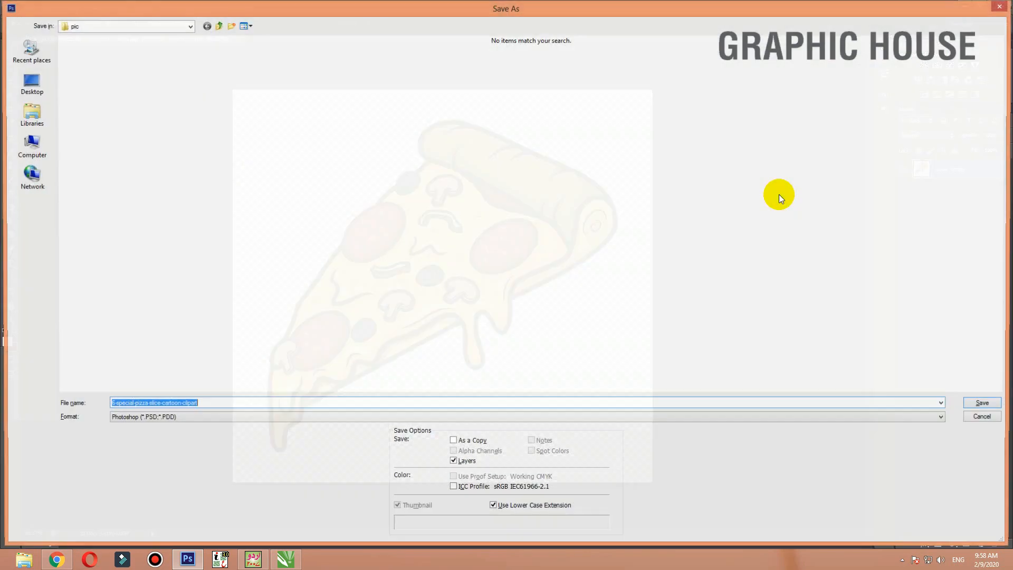
key("Return")
key("Return")
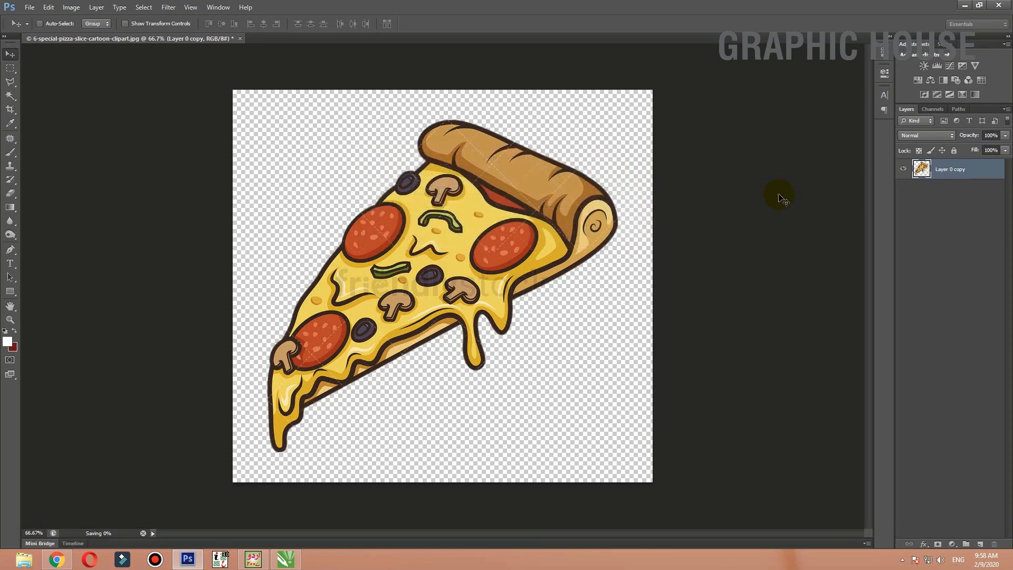
key("ctrl+w")
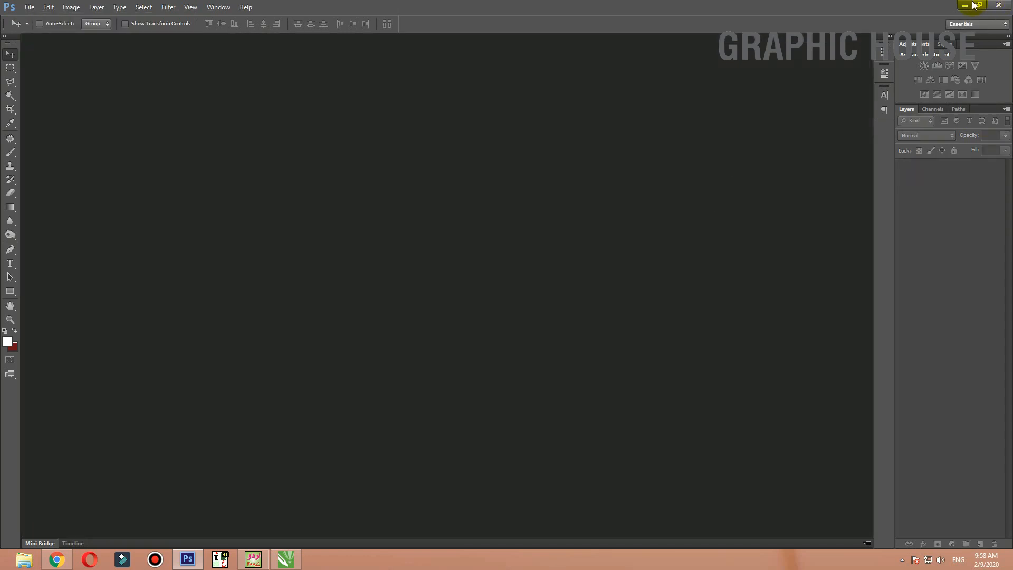
- Switch to CorelDRAW and import the Photoshop version of 6-special-pizza-slice-cartoon-clipart from the Desktop's pic folder
left_click(964, 5)
left_click(285, 559)
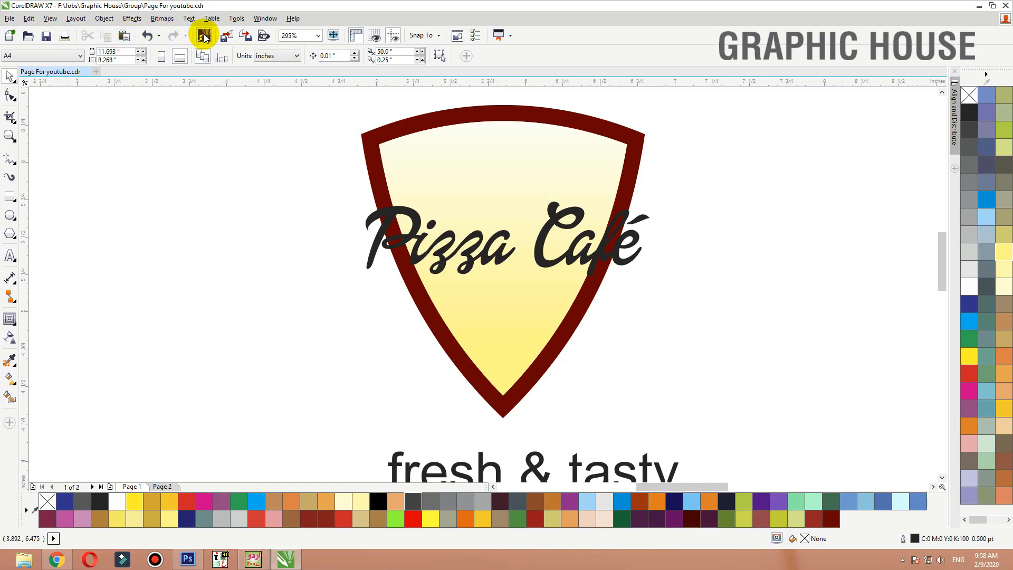
left_click(229, 36)
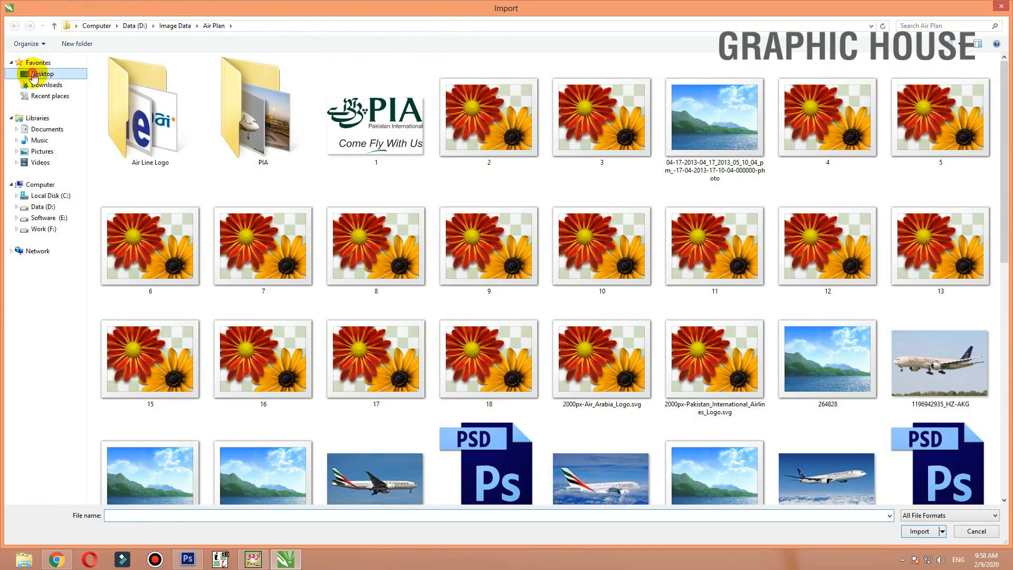
left_click(32, 74)
double_click(944, 142)
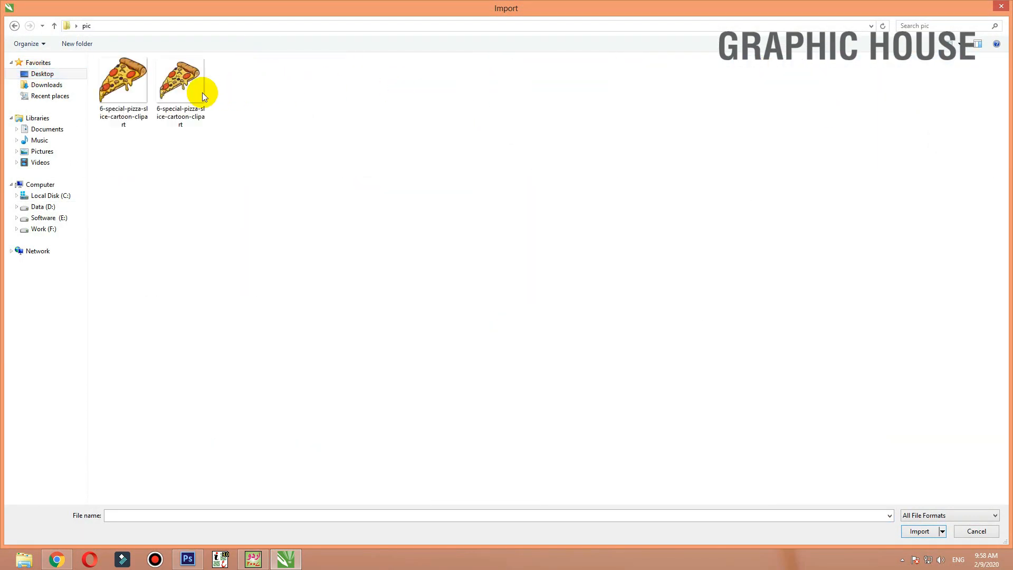
left_click(156, 103)
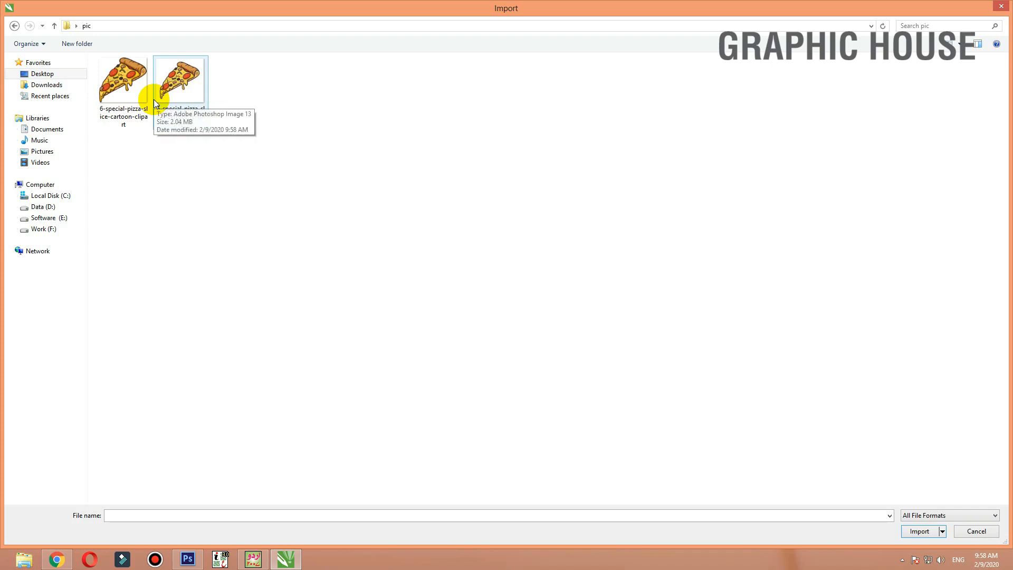
left_click(123, 91)
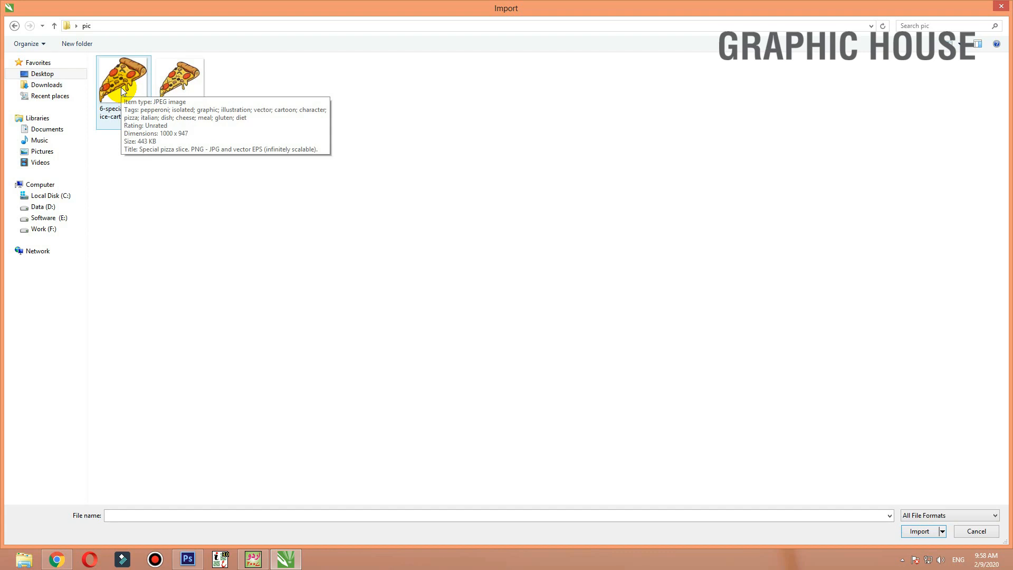
left_click(183, 82)
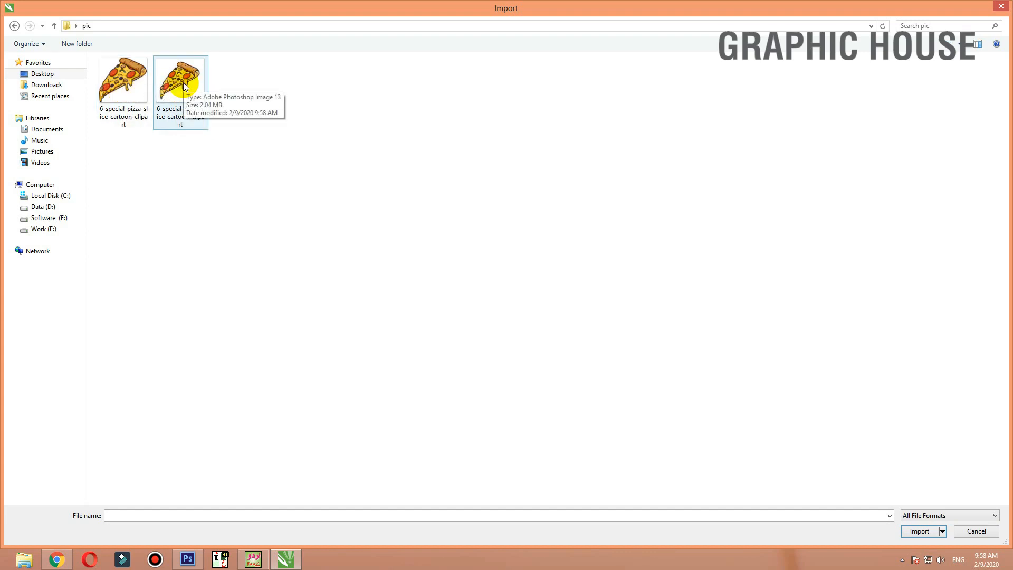
double_click(183, 82)
- Place the imported pizza slice about 1.07 inches wide over the upper edge of the shield
left_click_drag(416, 99, 623, 248)
left_click_drag(505, 176, 534, 145)
left_click_drag(534, 145, 542, 152)
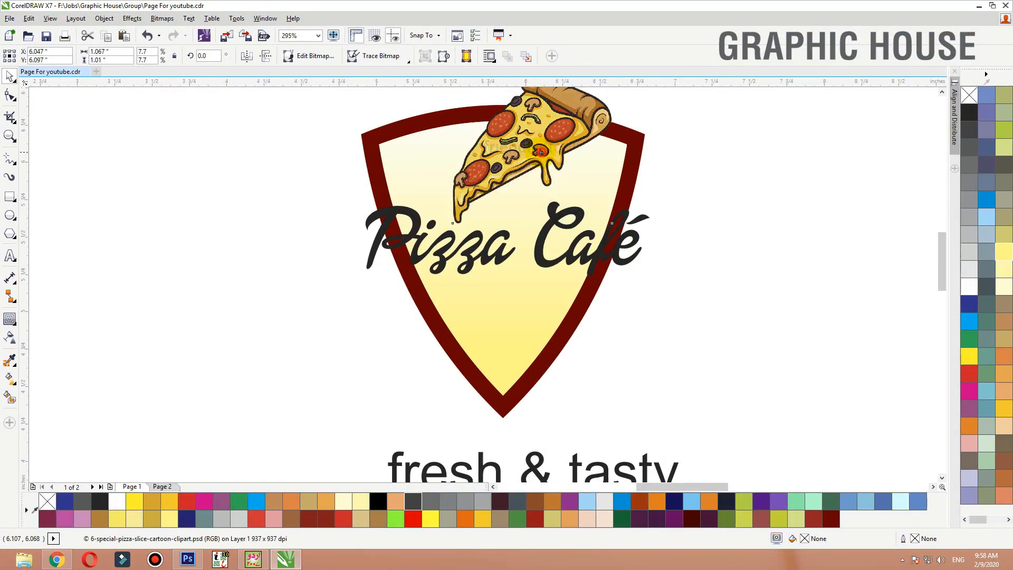
- Enlarge the pizza slice to about 1.3 by 1.23 inches and shift it slightly up and to the left
scroll(542, 235, "down", 2)
key("F2")
left_click_drag(414, 112, 618, 282)
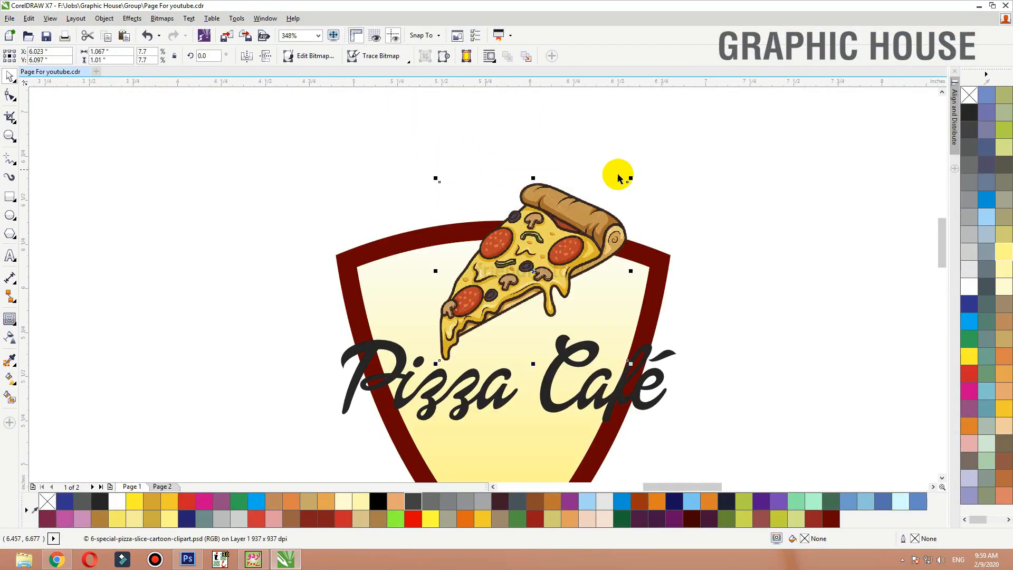
left_click_drag(628, 182, 656, 161)
left_click_drag(616, 205, 609, 196)
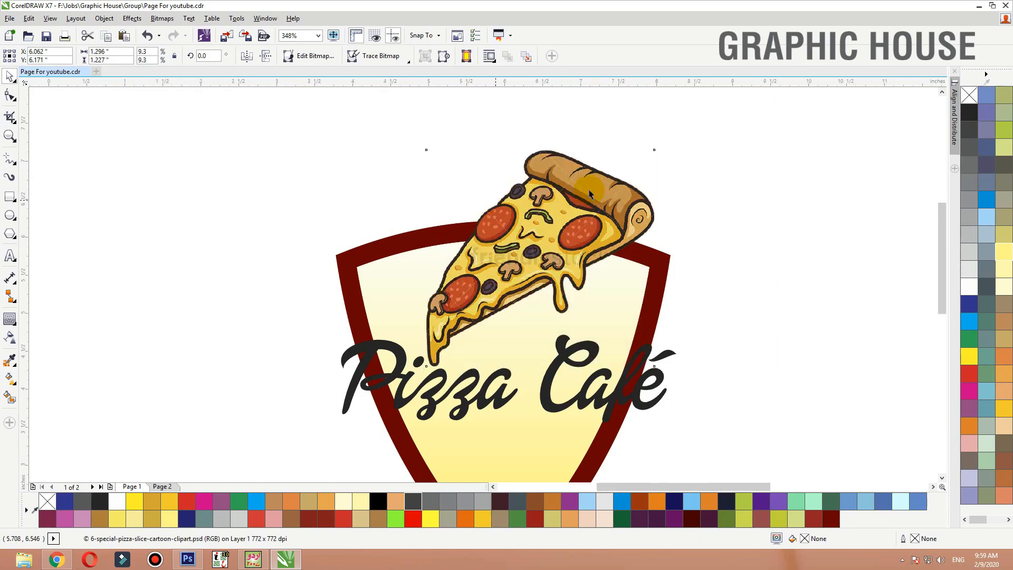
scroll(325, 334, "down", 3)
scroll(326, 335, "up", 3)
- Place a copy of the Pizza Café lettering to the right of the shield and move the original slightly down
left_click(424, 307)
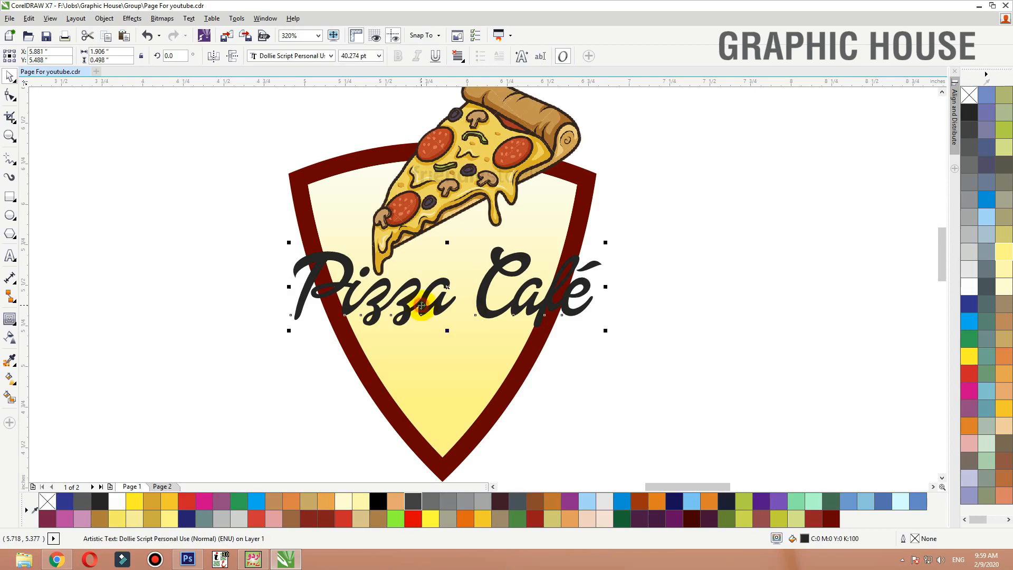
scroll(424, 305, "down", 2)
left_click_drag(425, 305, 617, 305)
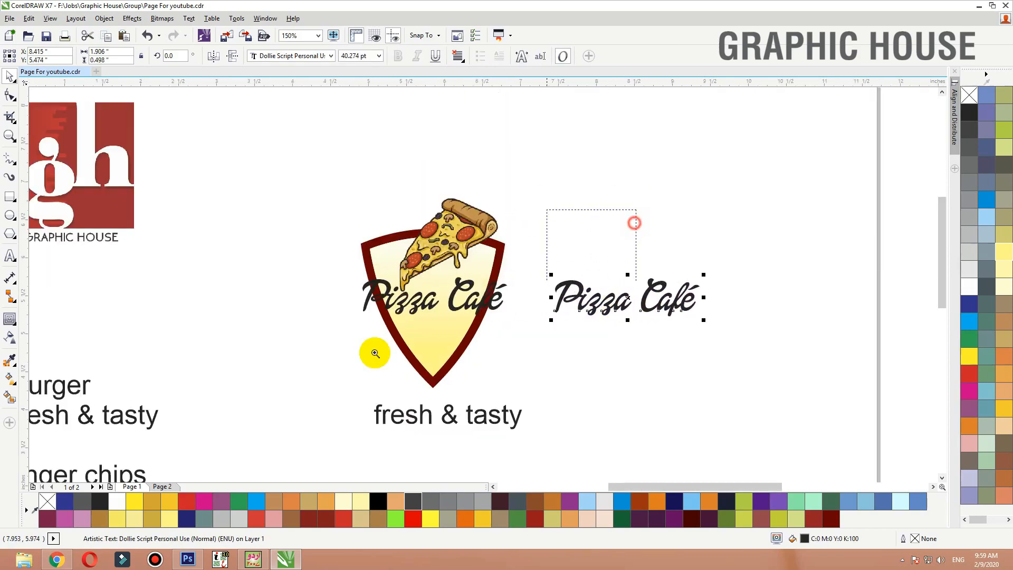
scroll(375, 350, "up", 2)
left_click(474, 328)
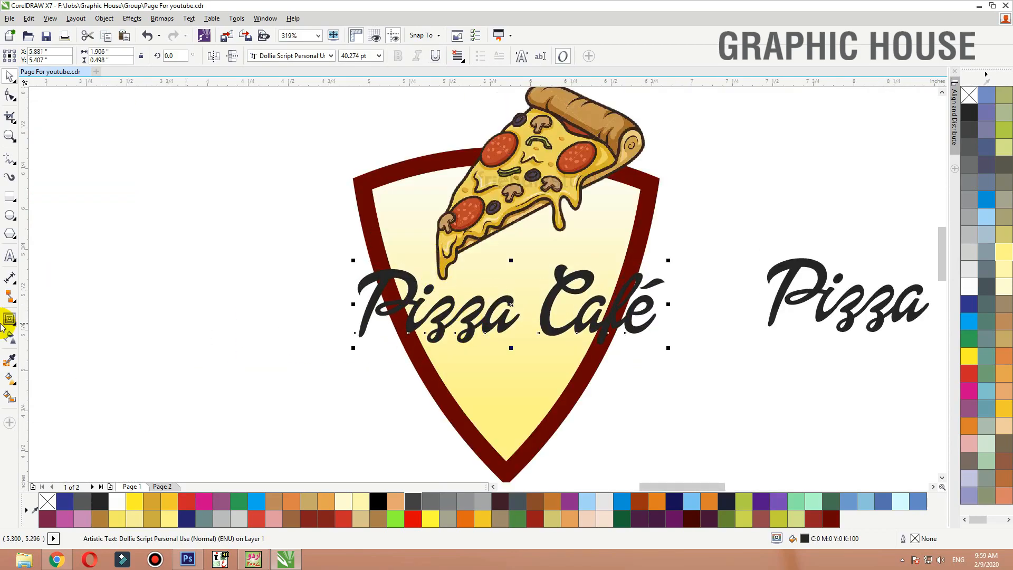
- Apply an Envelope to the lettering on the shield, remove its middle nodes and bow its top and bottom edges upward
left_click(16, 326)
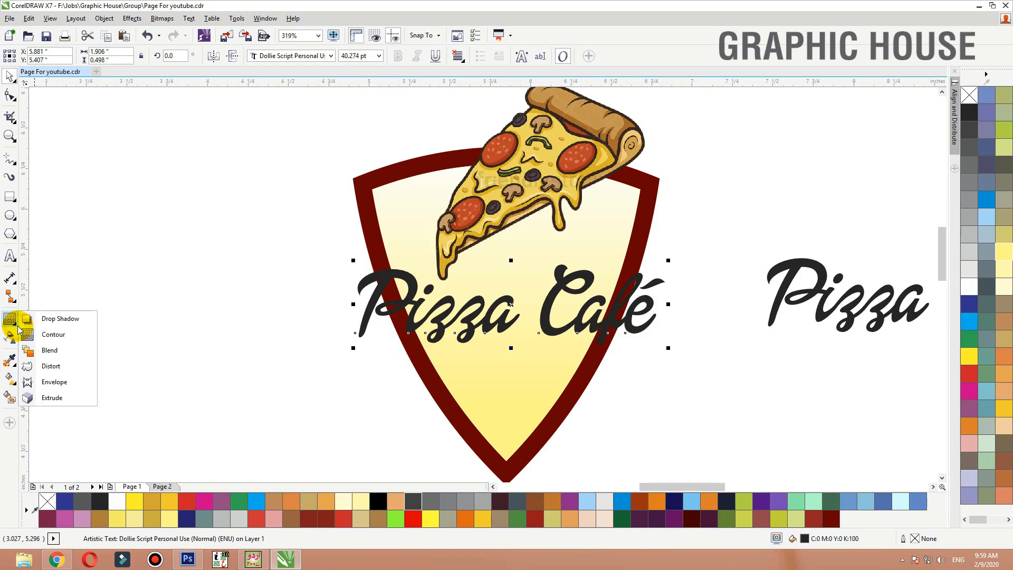
left_click(53, 382)
left_click_drag(445, 223, 550, 380)
key("Delete")
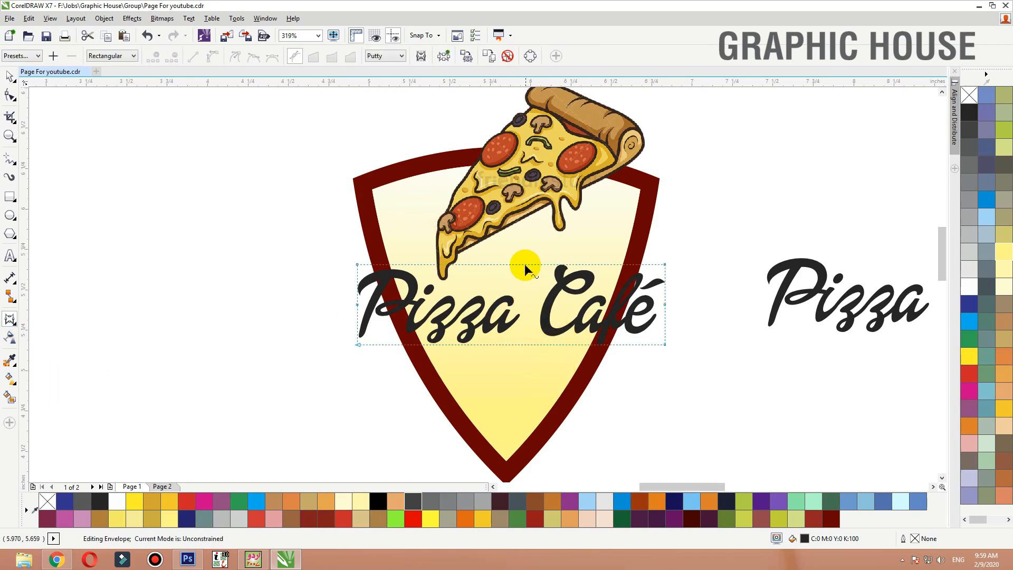
left_click_drag(524, 265, 525, 247)
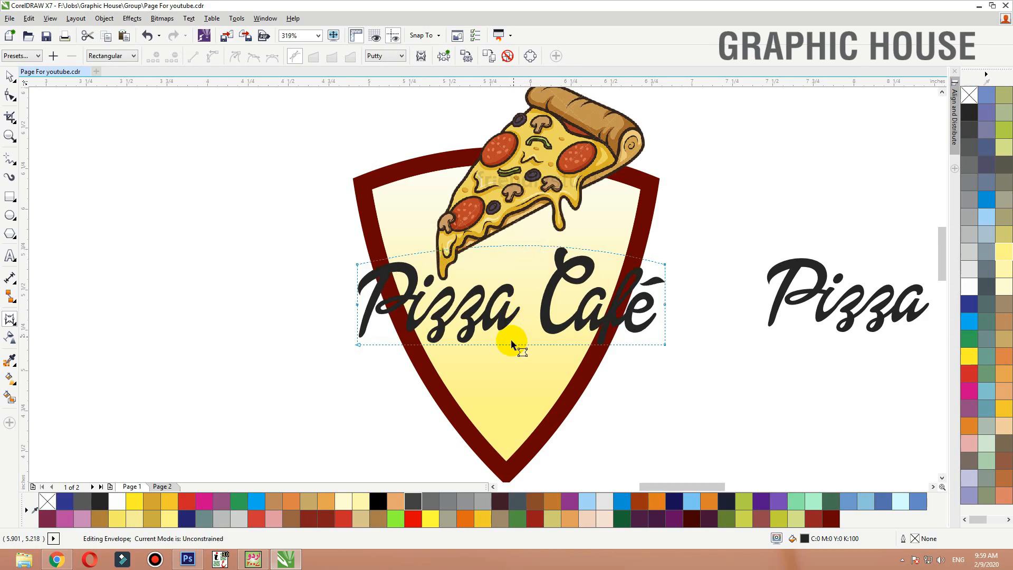
left_click_drag(511, 343, 508, 334)
- Lower the nodes at both ends of the lettering's envelope and arch its top and bottom edges further upward
left_click_drag(343, 237, 359, 358)
left_click_drag(692, 259, 664, 360)
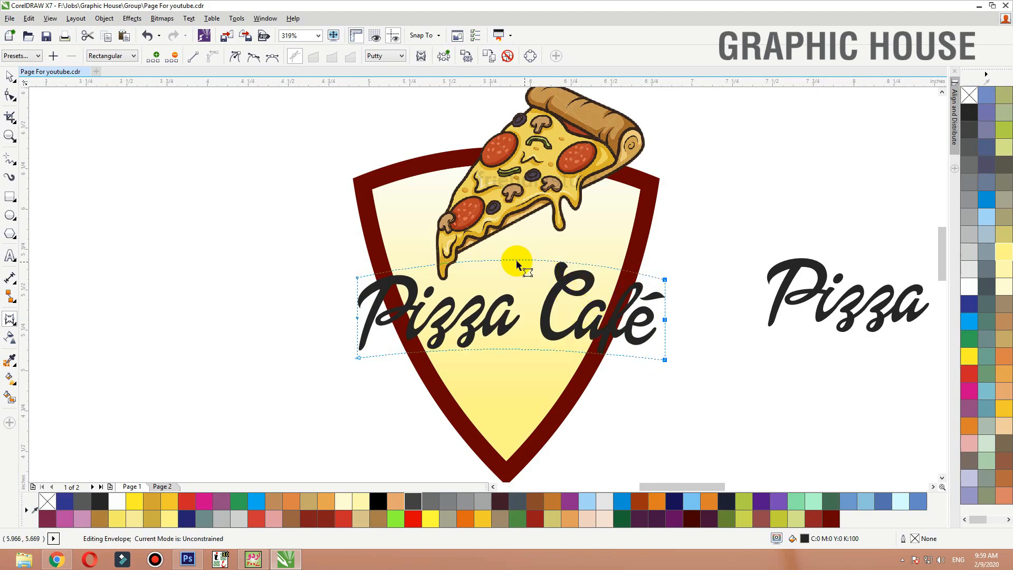
left_click_drag(506, 260, 507, 236)
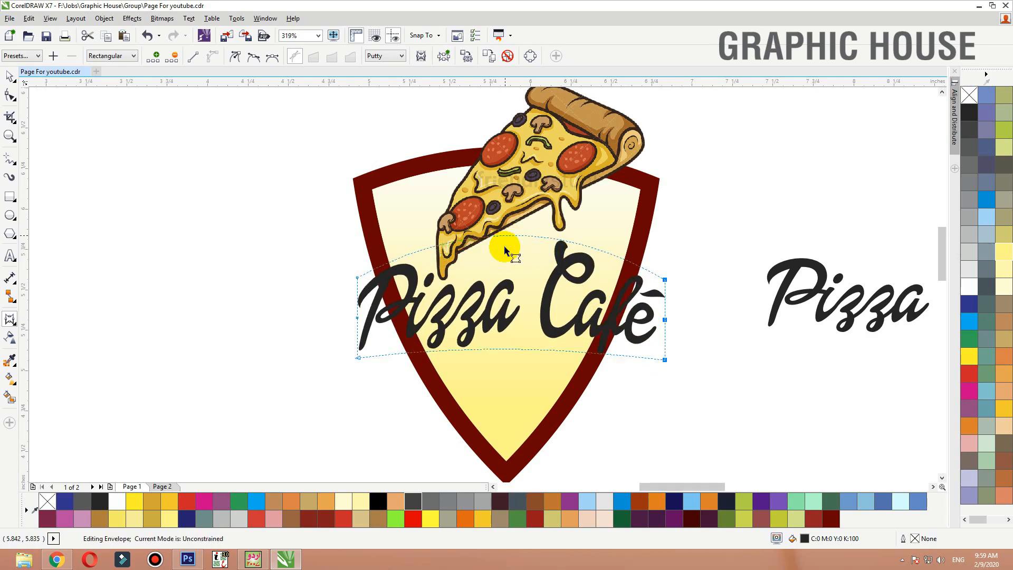
left_click_drag(504, 349, 504, 343)
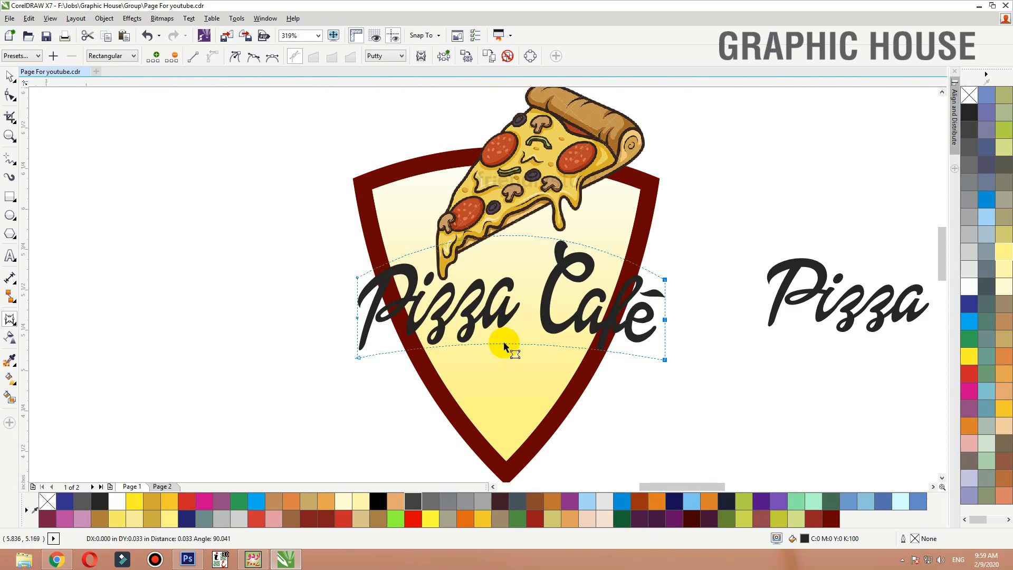
key("space")
left_click_drag(566, 270, 529, 258)
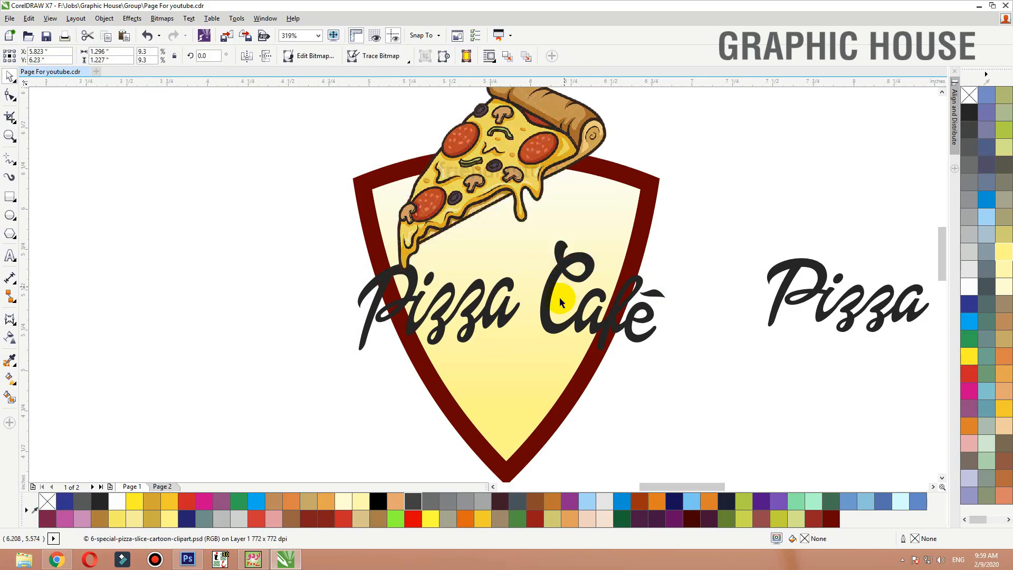
key("ctrl+z")
- Place a copy of the arched Pizza Café lettering to the left of the shield and select the original
left_click_drag(553, 306, 238, 249)
key("ctrl+z")
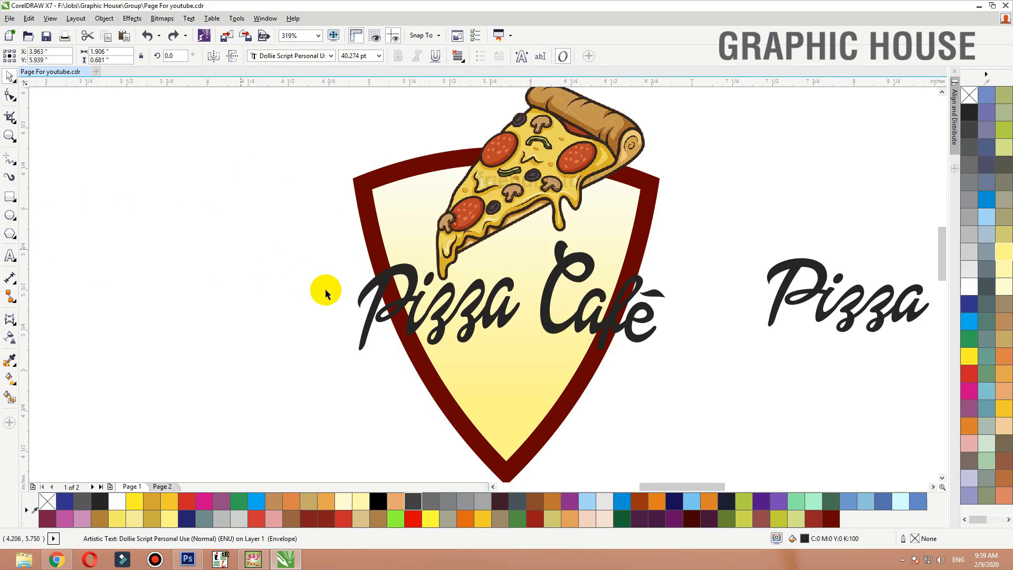
left_click(370, 318)
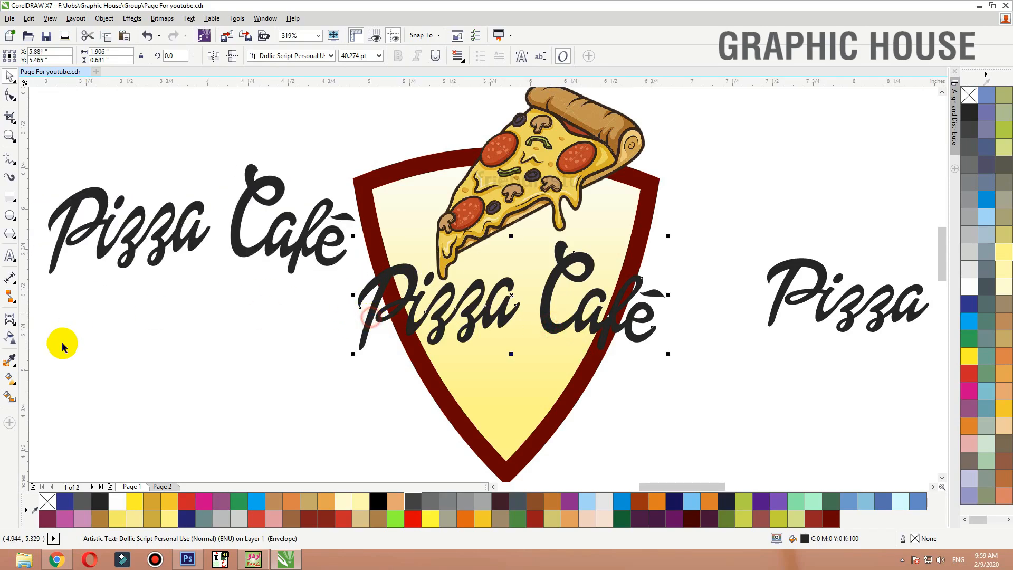
- Add a one-step orange outside Contour with a 0.1-inch offset to the arched lettering on the shield
left_click(16, 329)
left_click(34, 334)
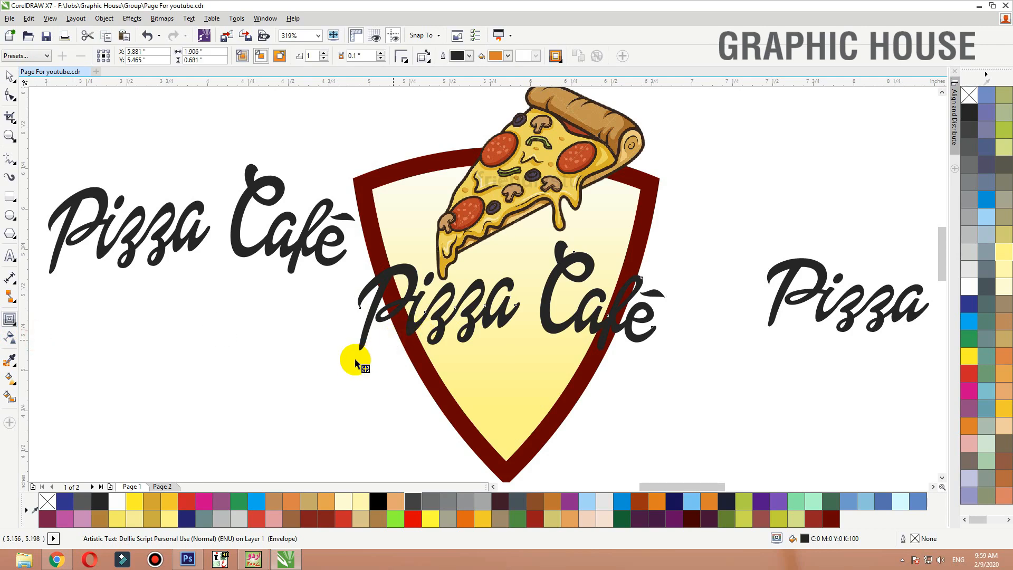
left_click_drag(356, 363, 339, 355)
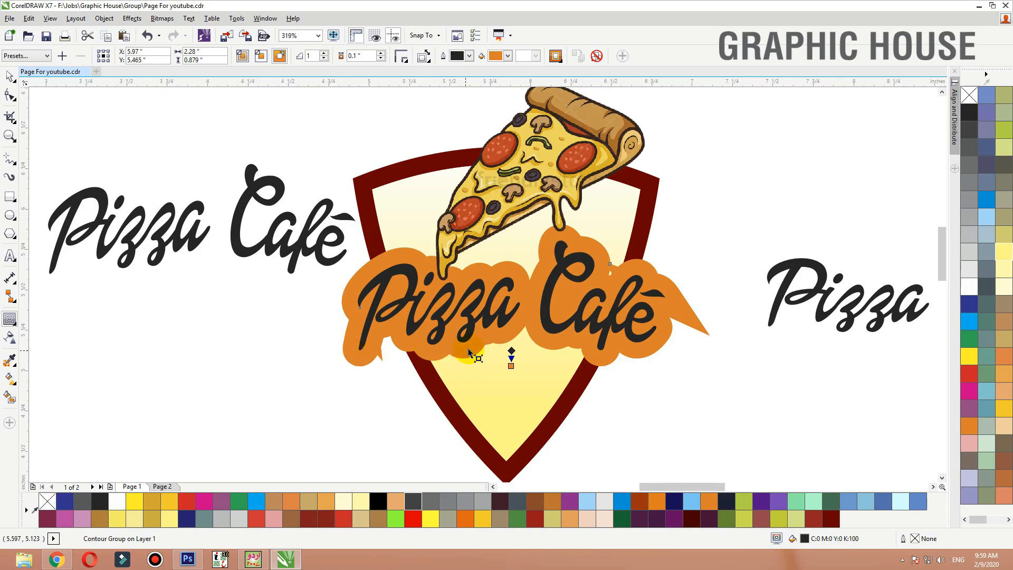
- Give the lettering's contour round corners and reduce its offset to about 0.071 inch
left_click_drag(486, 280, 305, 402)
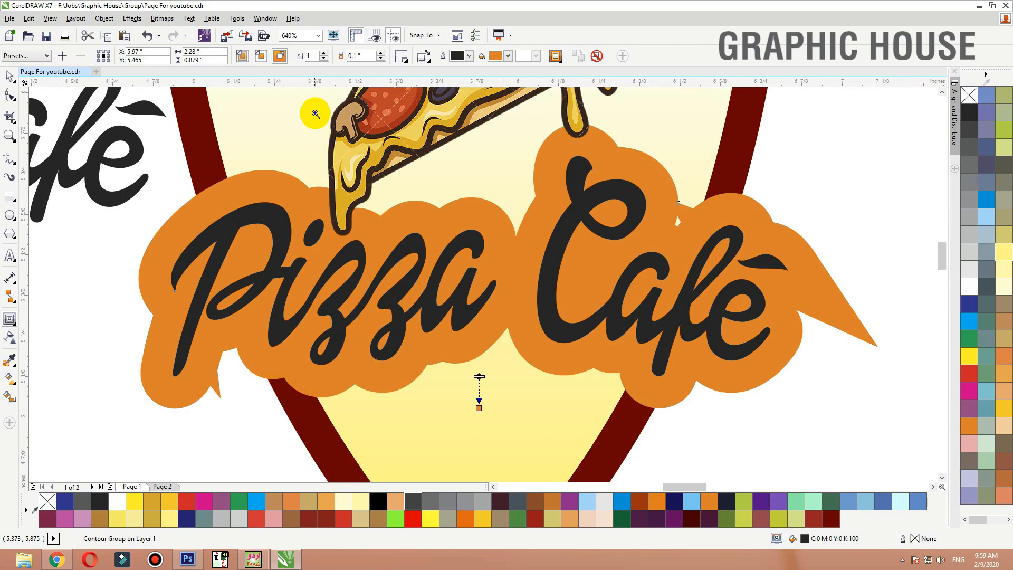
left_click(405, 59)
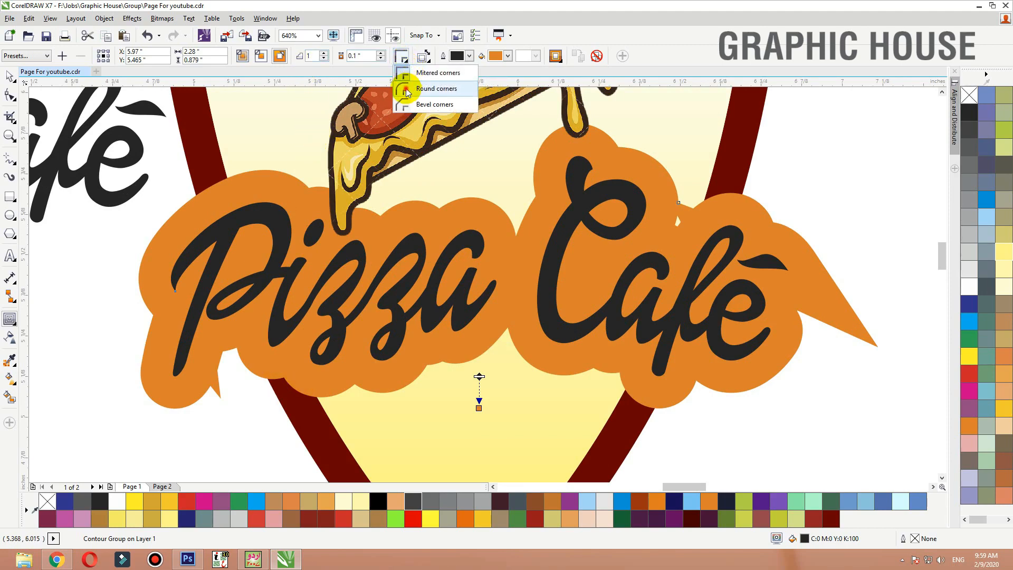
left_click(407, 89)
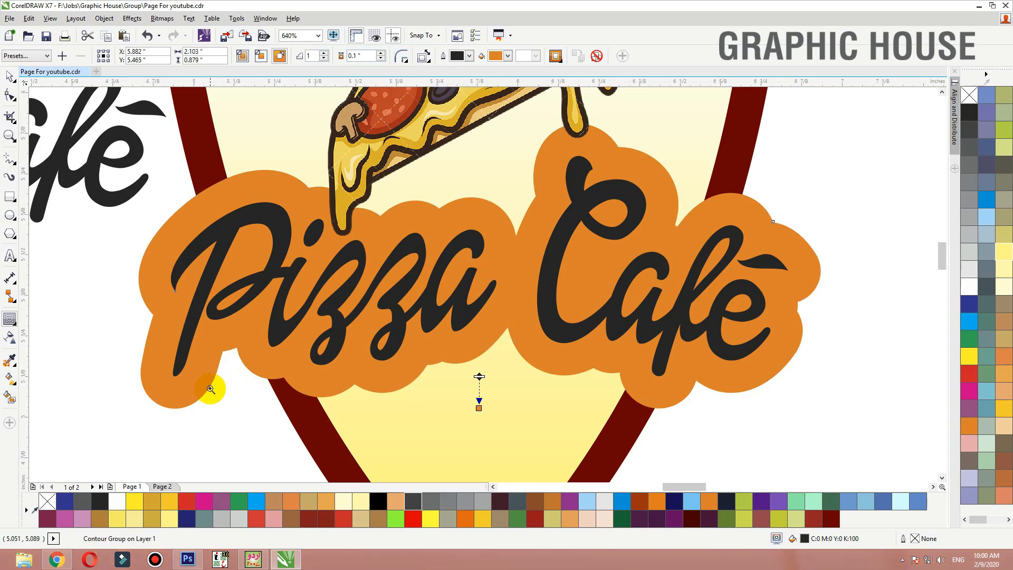
left_click_drag(479, 409, 486, 375)
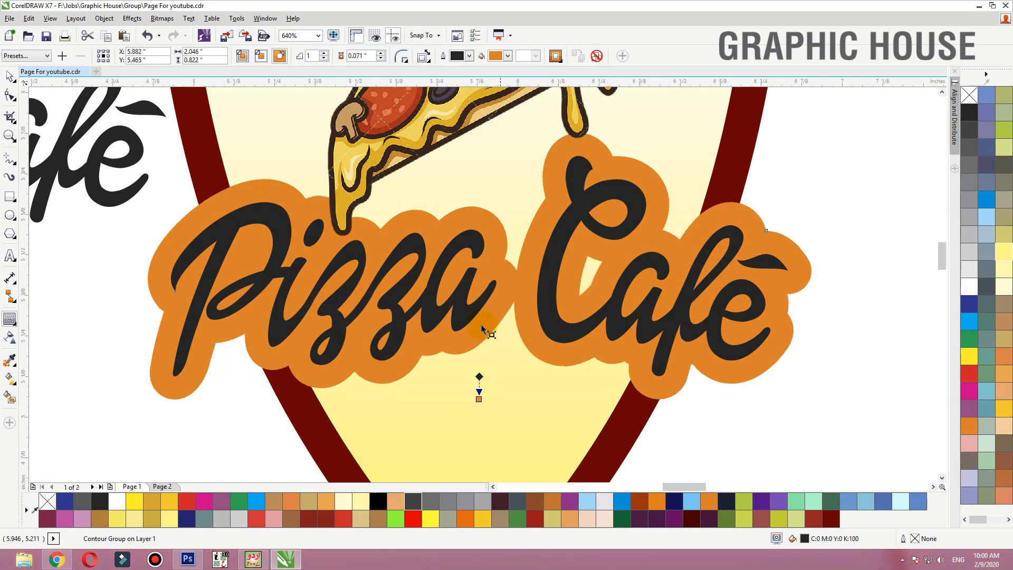
- Move the contoured Pizza Café lettering down and slightly to the right, clear of the pizza slice
scroll(520, 330, "down", 1)
key("space")
left_click_drag(486, 313, 523, 359)
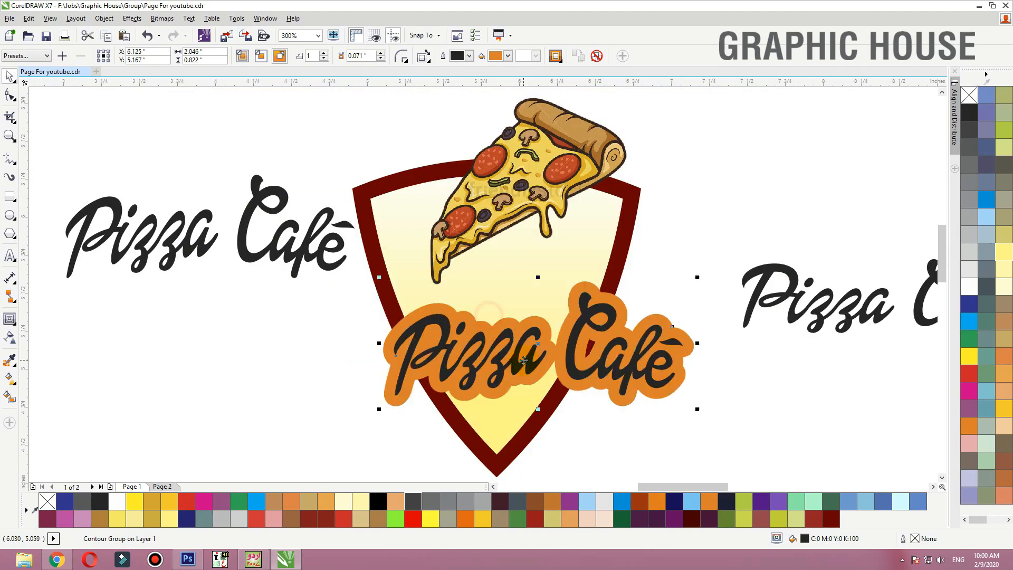
- Undo the last move of the contoured lettering and break the orange contour apart from the lettering
key("ctrl+z")
key("ctrl+k")
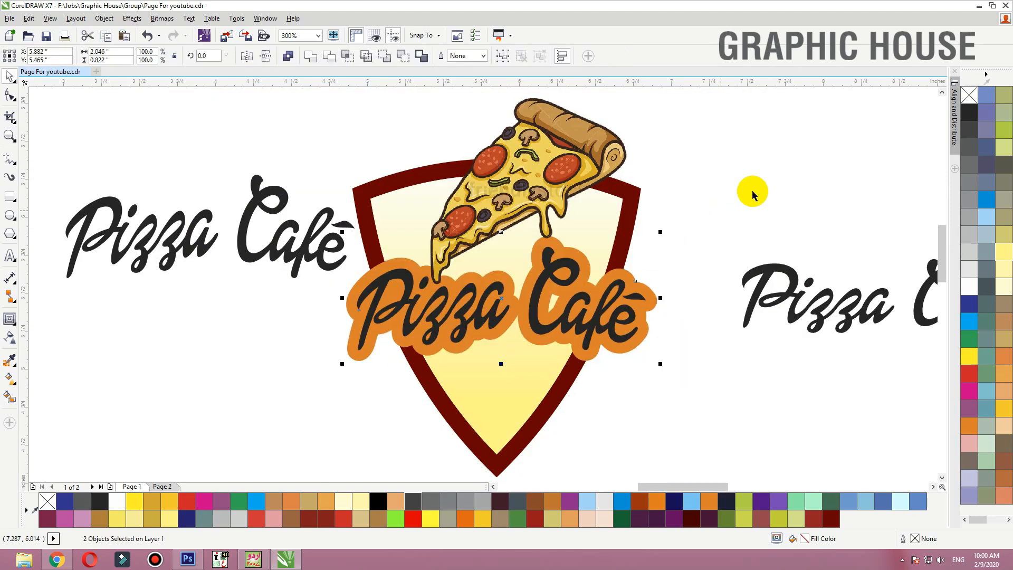
left_click(753, 192)
- Move the black lettering up and to the left off the orange contour shape, and select that shape
left_click_drag(594, 325, 541, 249)
left_click_drag(563, 284, 466, 179)
left_click(460, 342)
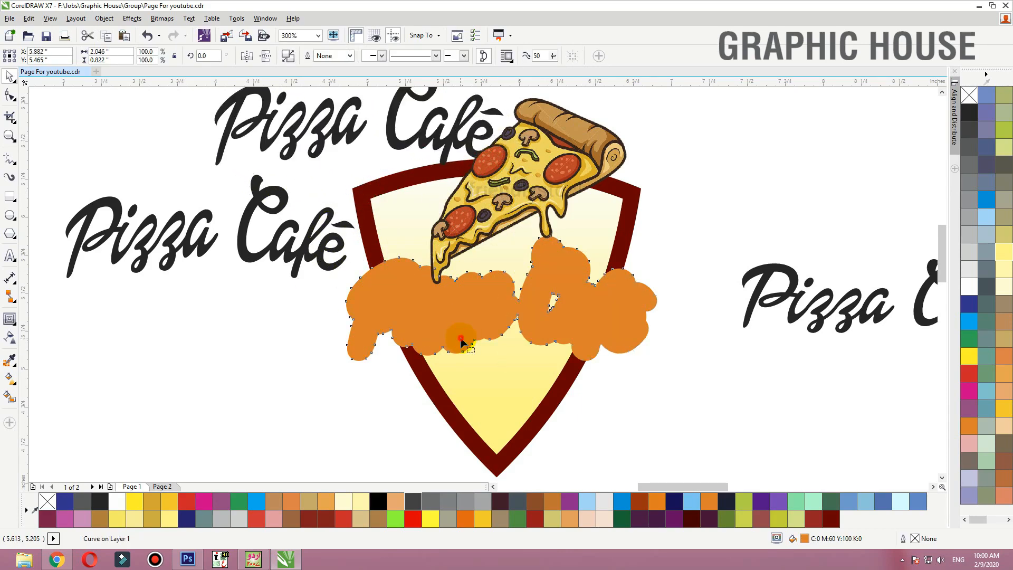
- Delete the nodes of the small hole inside the orange contour shape so the hole is filled in
key("F10")
left_click_drag(537, 326, 534, 327)
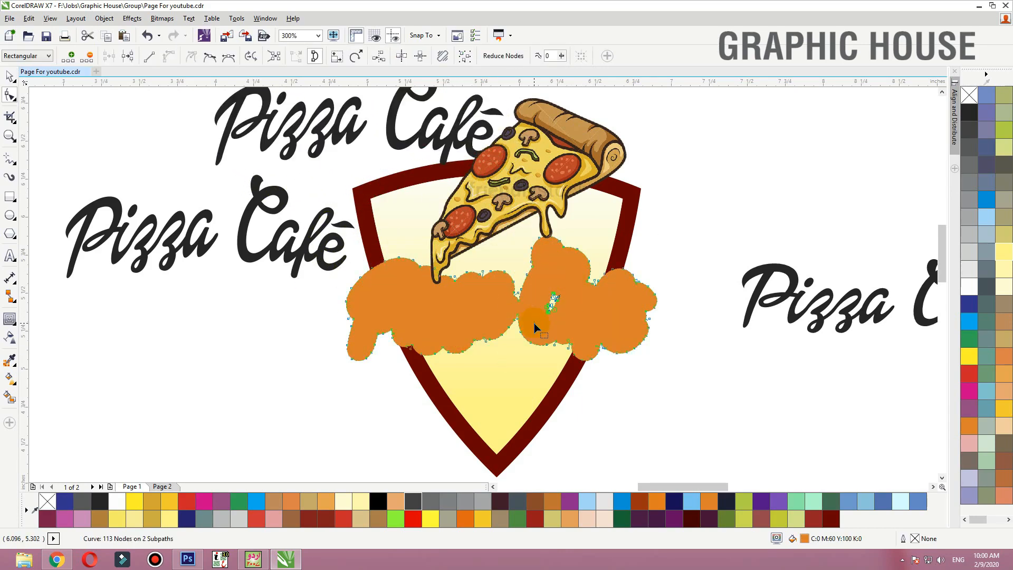
key("Delete")
key("space")
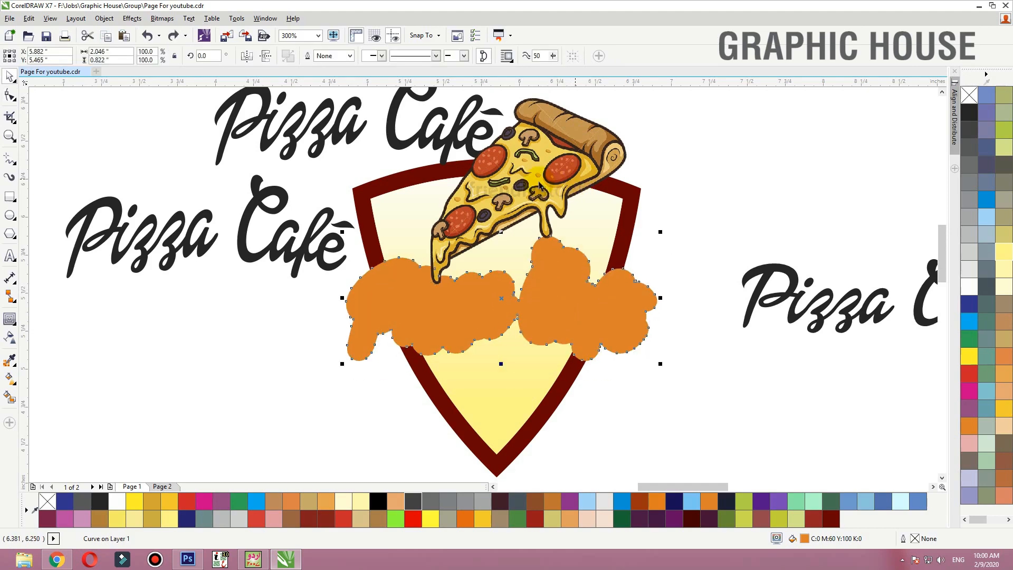
- Sample the golden cheese colour #EAAE04 from the pizza slice and apply it as the contour shape's fill
left_click(564, 170)
left_click(559, 294)
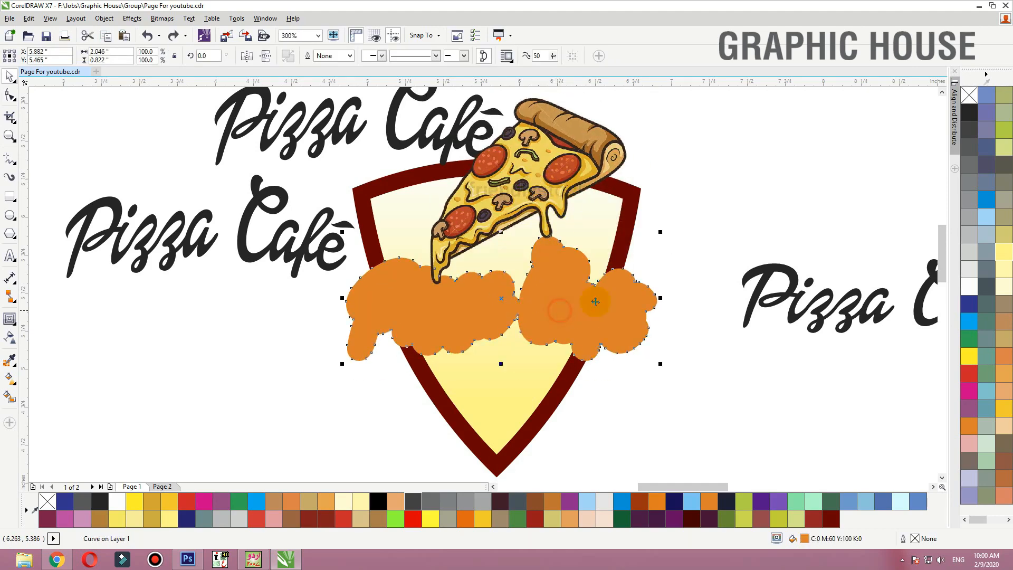
left_click(11, 361)
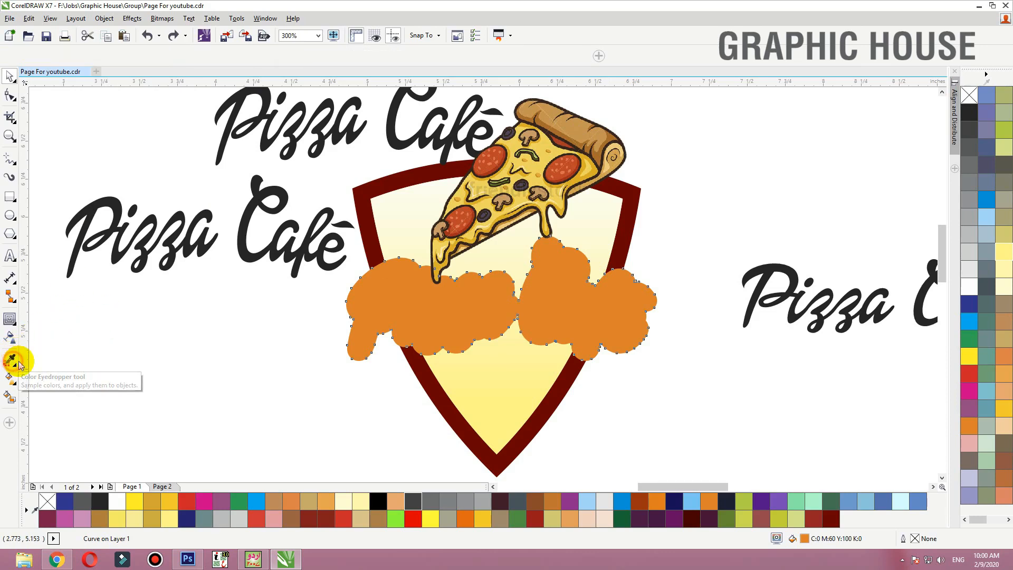
left_click(595, 168)
left_click(579, 312)
key("space")
left_click_drag(552, 296, 579, 327)
key("ctrl+z")
- Apply a vertical linear gradient to the golden contour shape, with the golden end colour #E9AF07
key("g")
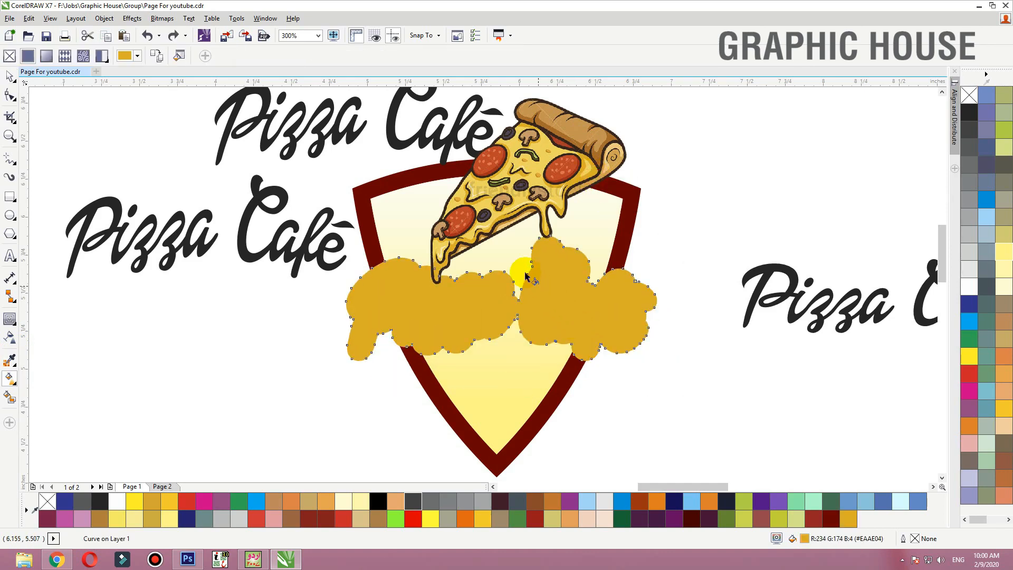
left_click_drag(504, 245, 508, 336)
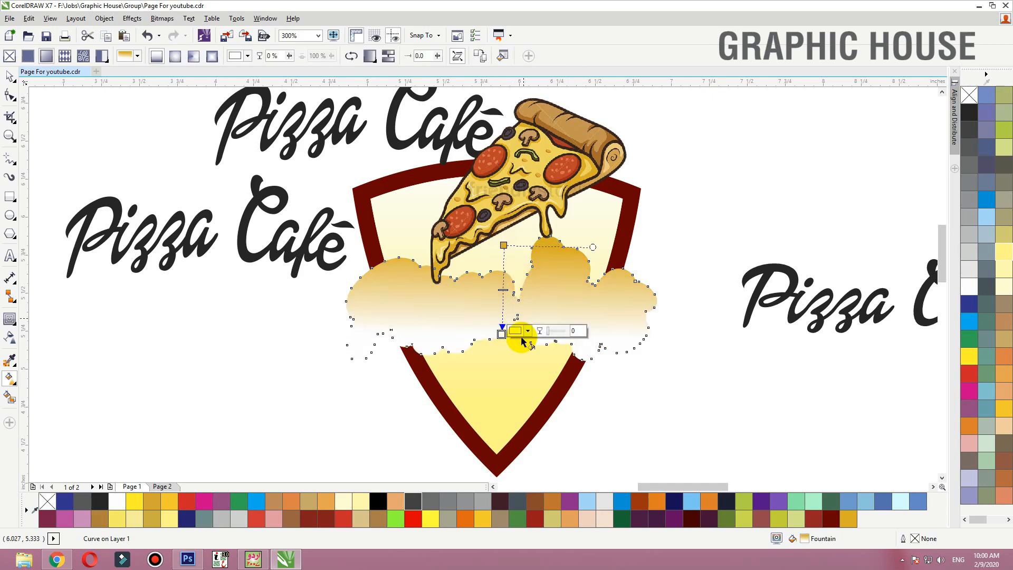
left_click(527, 331)
left_click(548, 351)
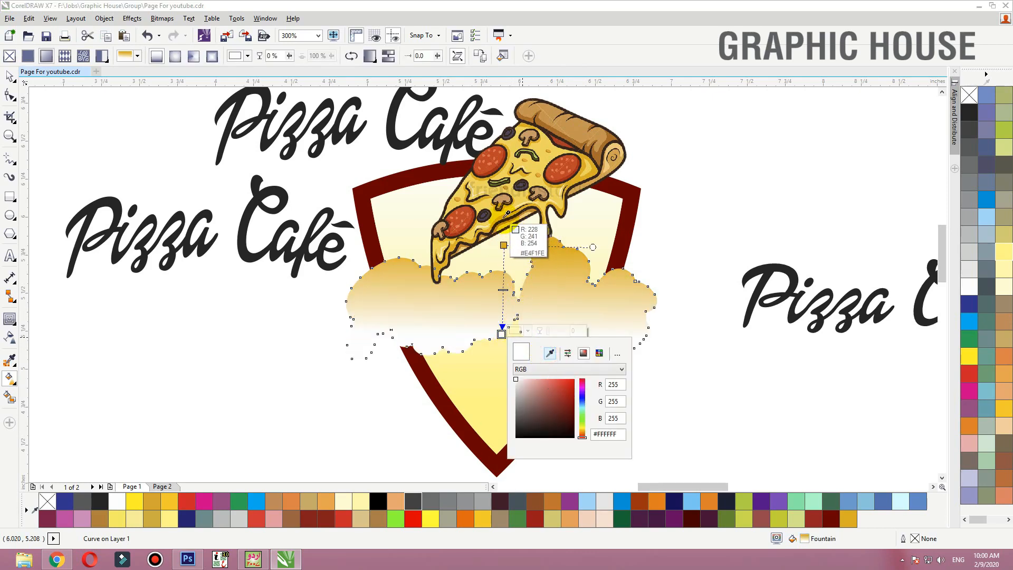
left_click(501, 233)
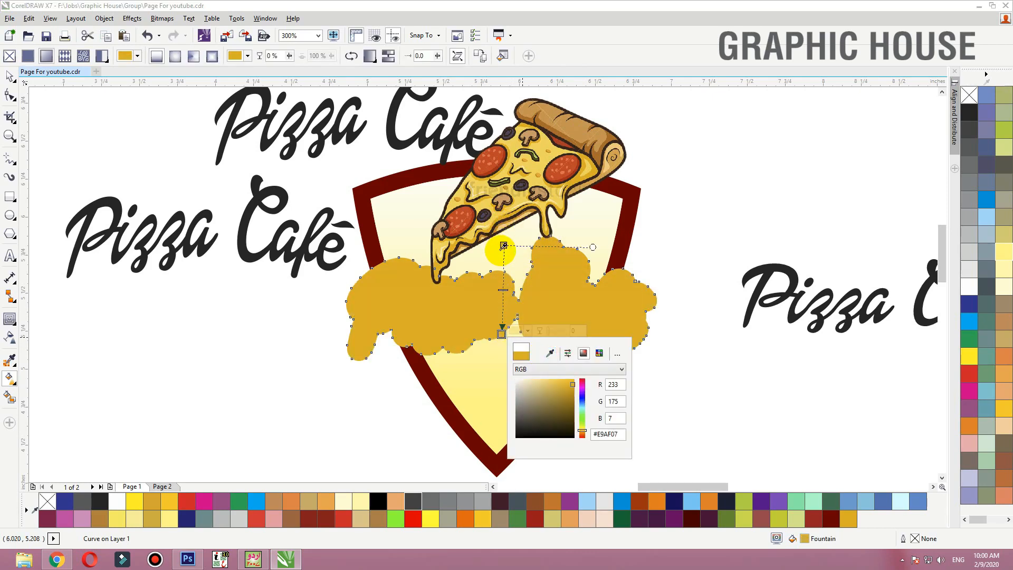
left_click_drag(503, 245, 501, 270)
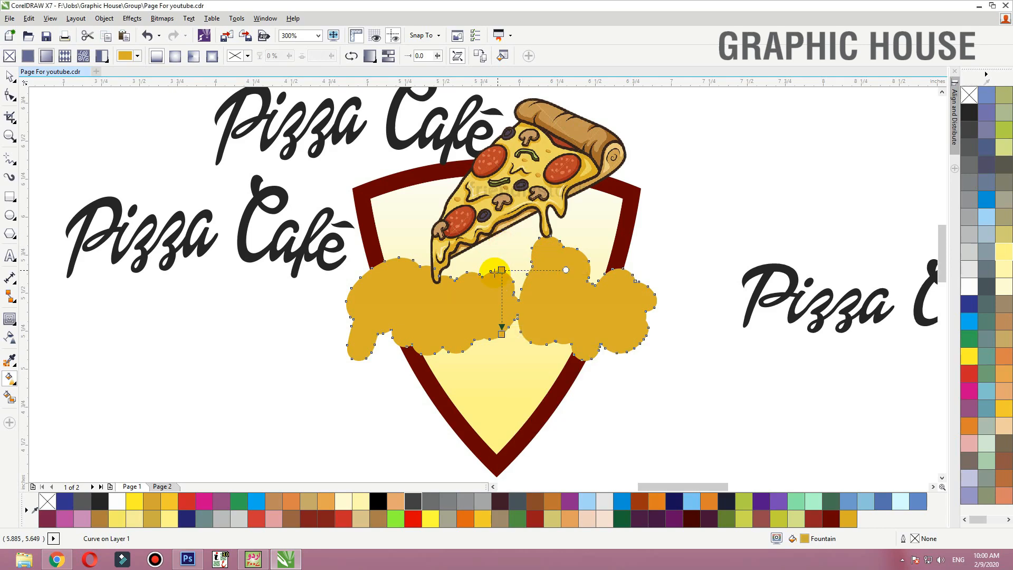
- Move the black lettering back onto the golden contour shape and fill it dark red, C0 M100 Y100 K60
key("space")
left_click_drag(355, 129, 502, 323)
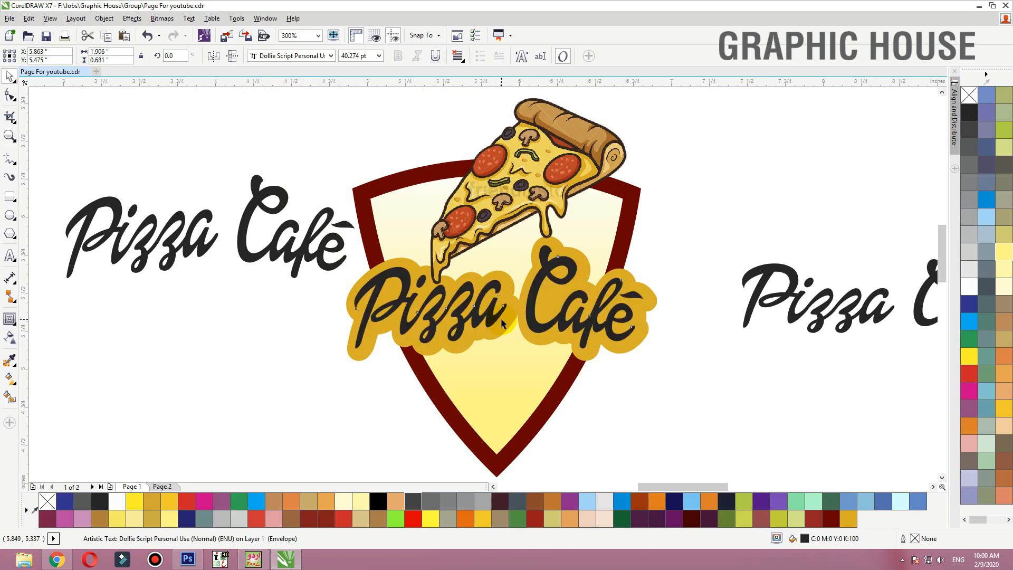
left_click(830, 524)
- Nudge the pizza slice slightly down so its tip and drip touch the Pizza Café lettering
left_click(573, 180)
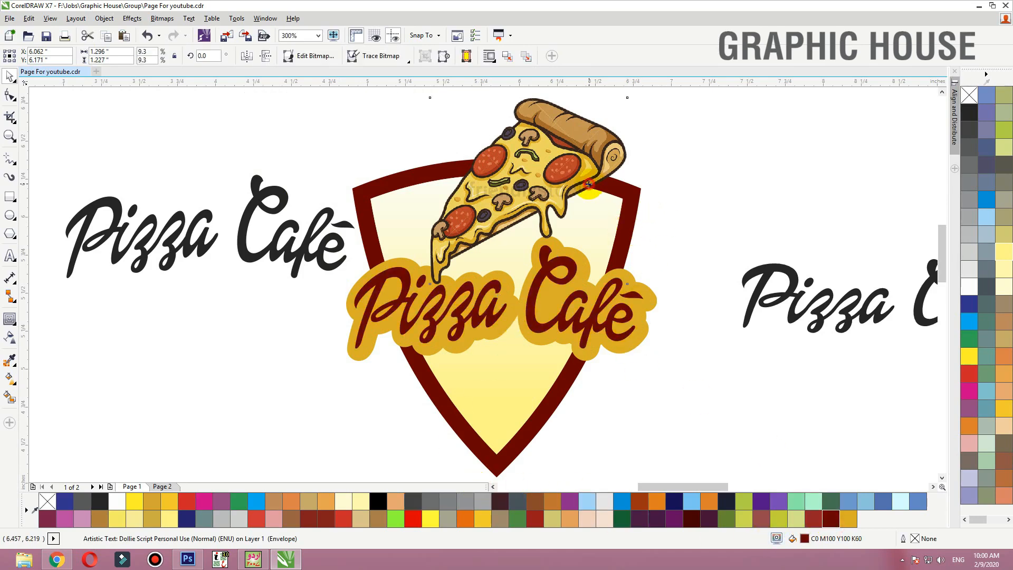
key("Down")
key("Down")
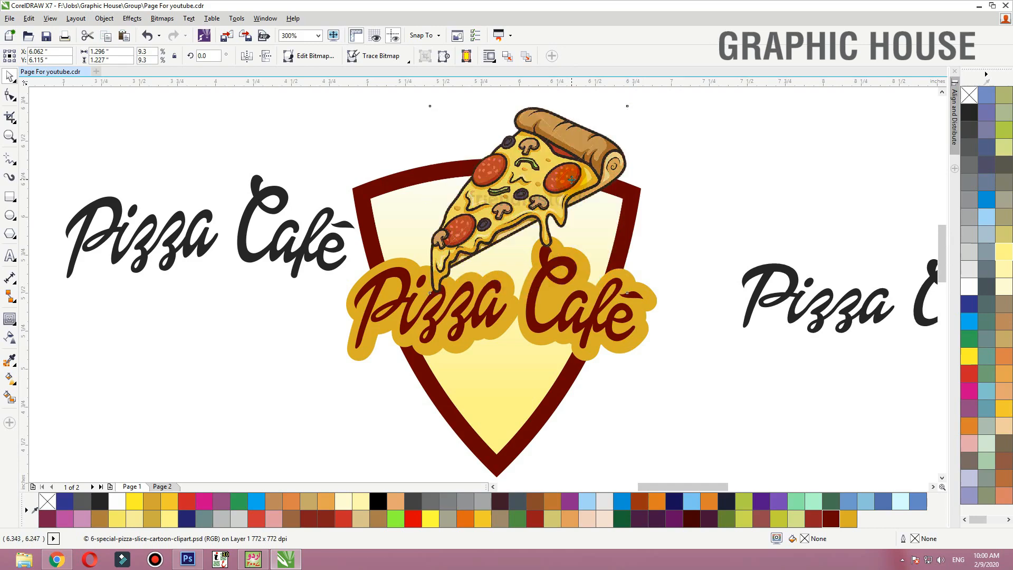
left_click(741, 166)
scroll(529, 251, "up", 2)
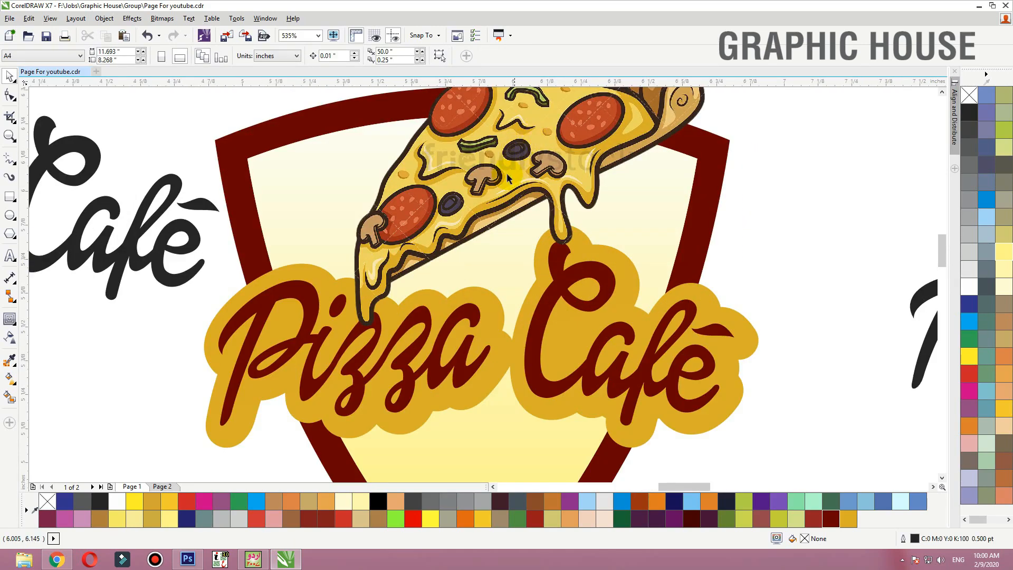
left_click(501, 207)
- Give the golden contour shape a 1 pt outline in the dark brown #3A2117 sampled from the pizza's edge
left_click(260, 284)
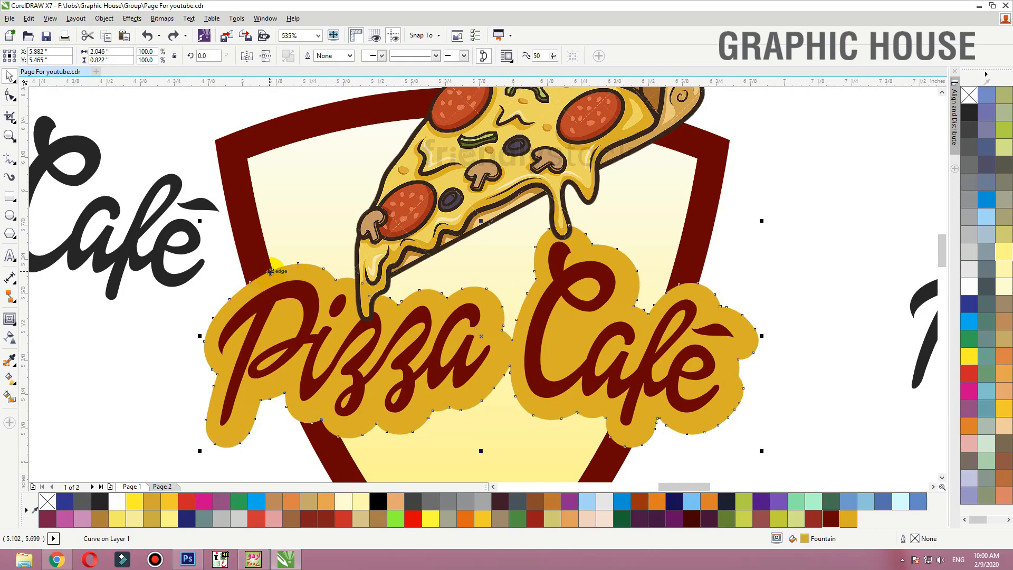
key("F12")
key("Return")
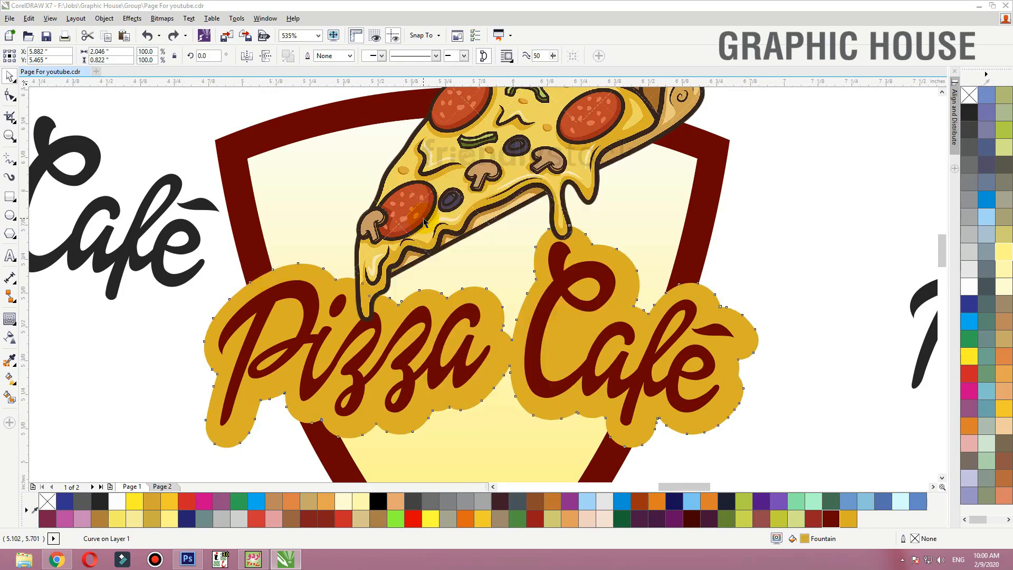
left_click(16, 360)
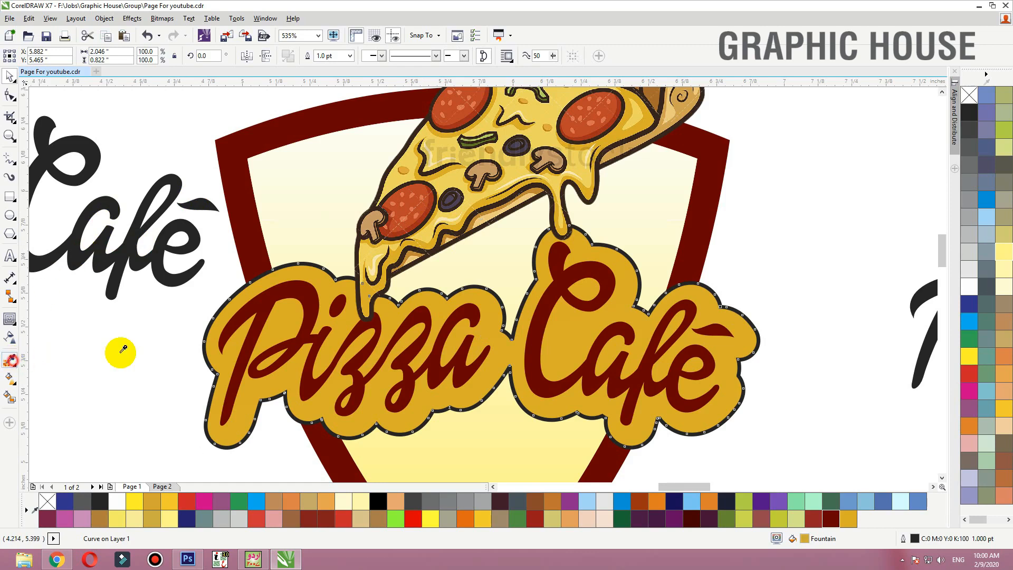
left_click(420, 259)
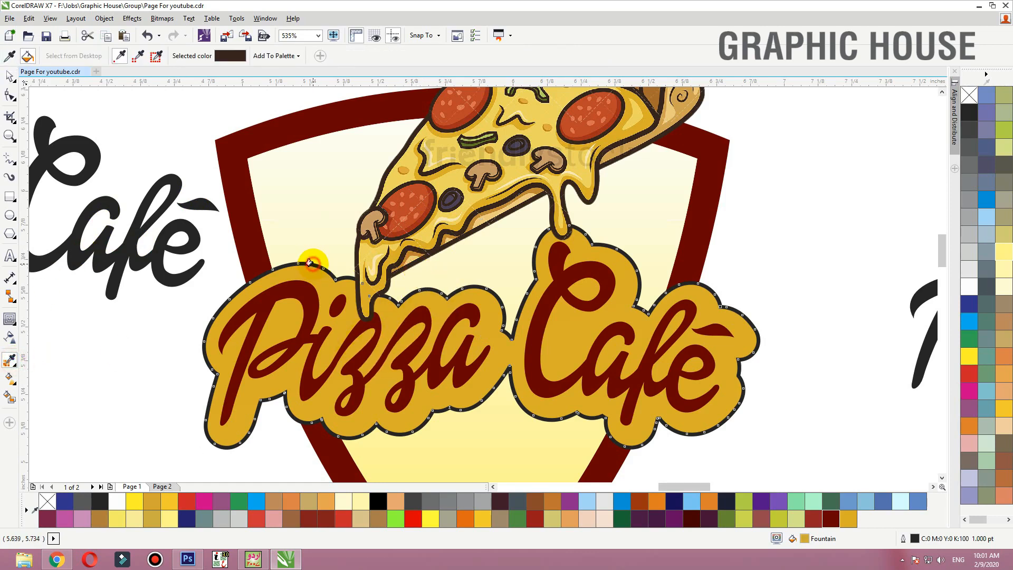
key("space")
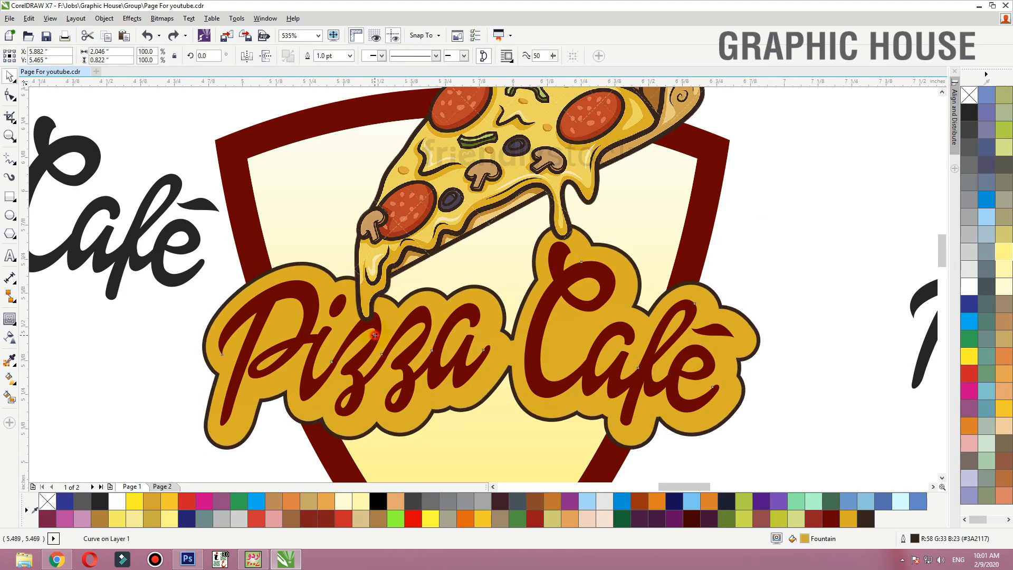
left_click(376, 337)
left_click(393, 313, "shift")
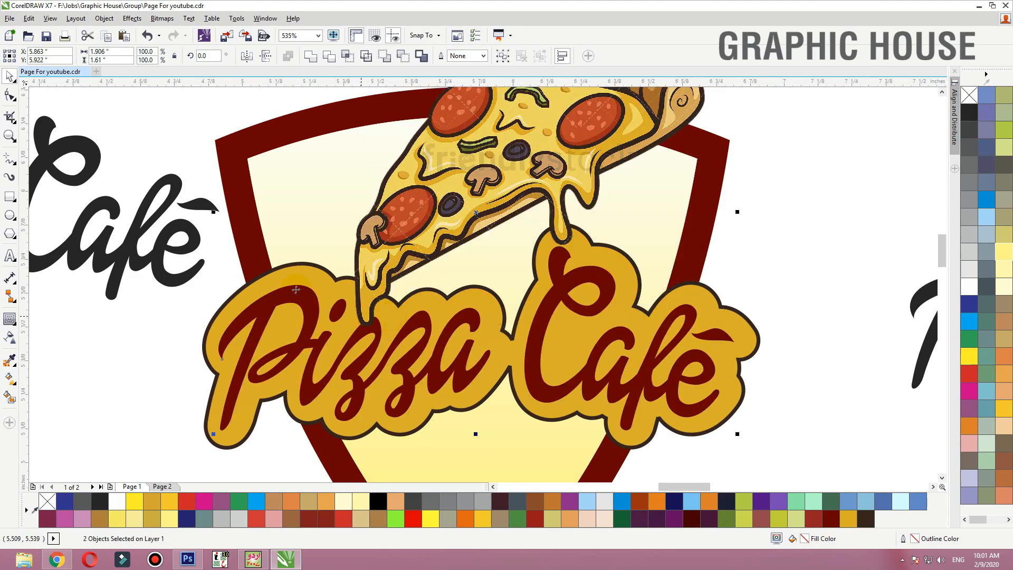
left_click(222, 281)
- Move the dark red lettering and its golden contour shape together slightly down
left_click(252, 341)
left_click(239, 291, "shift")
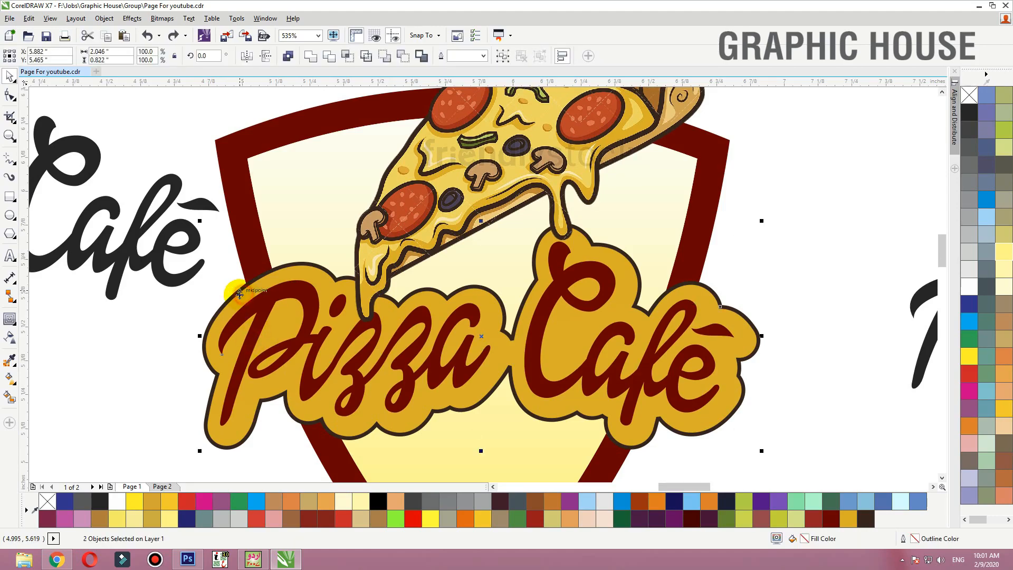
left_click_drag(240, 291, 241, 302)
left_click(80, 364)
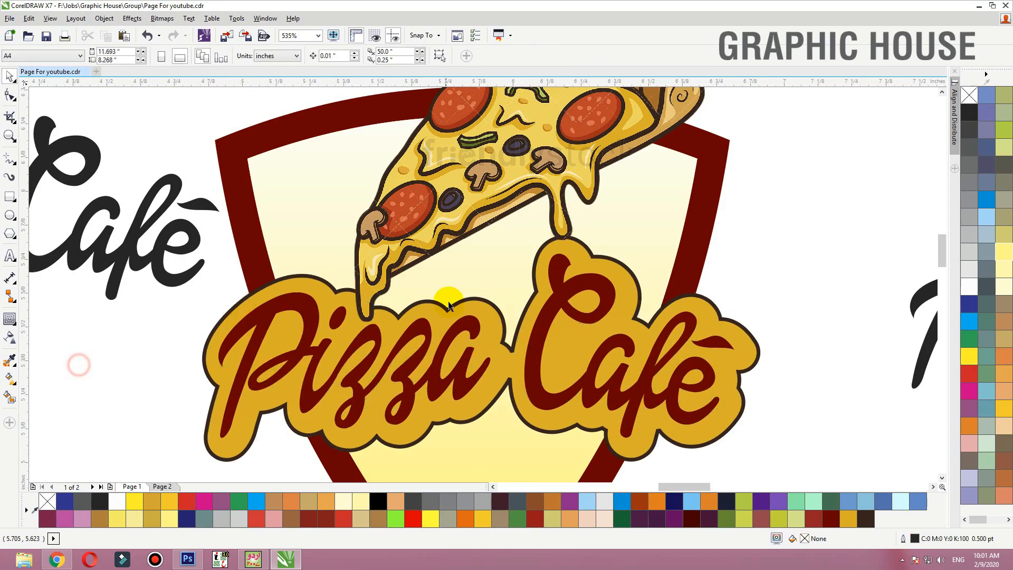
- Duplicate the golden contour shape slightly lower and give the copy a dark red fill and outline, C0 M100 Y100 K60
scroll(481, 257, "down", 2)
key("F2")
left_click_drag(626, 210, 318, 369)
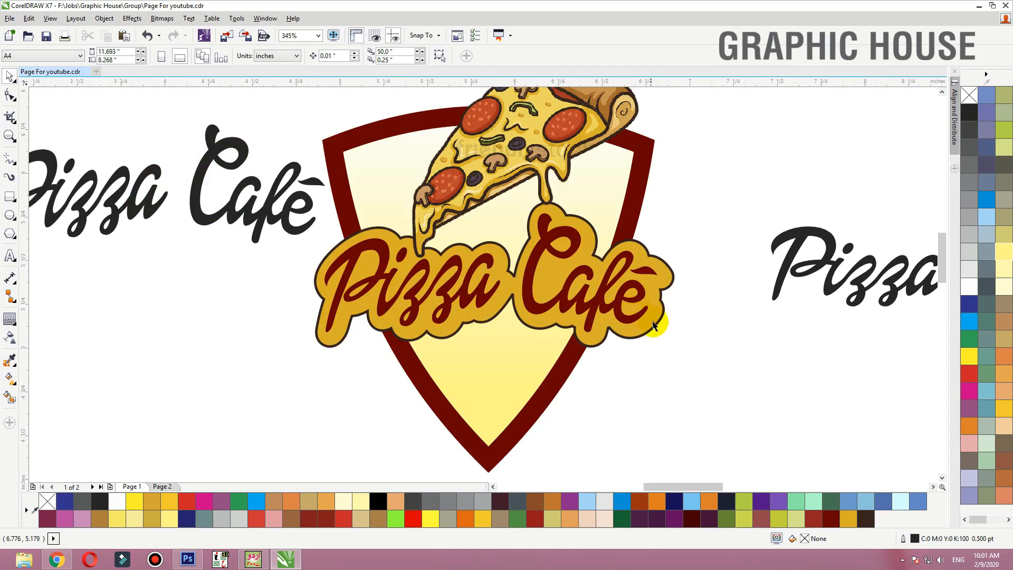
left_click(654, 325)
left_click_drag(499, 312, 501, 317)
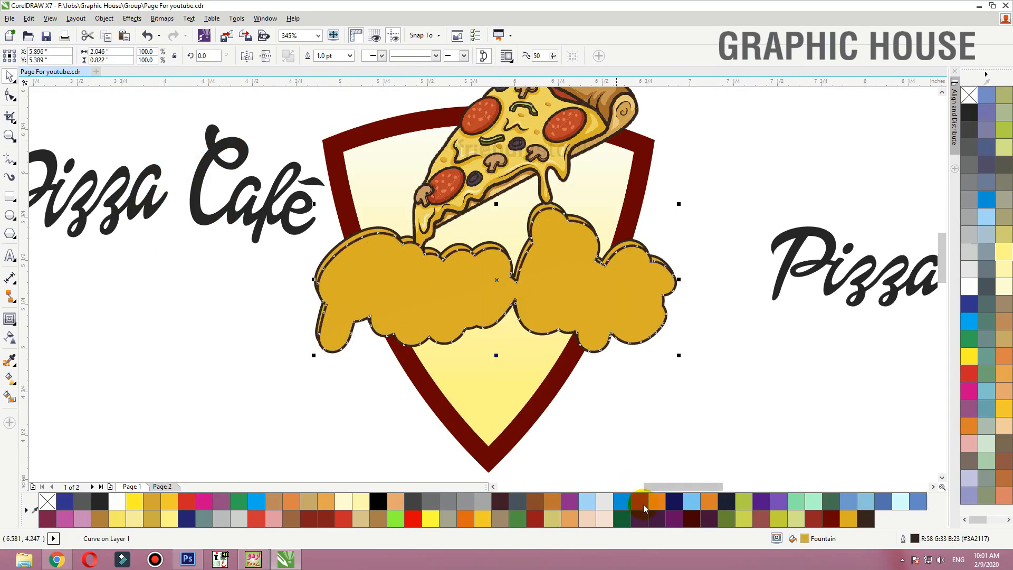
left_click(833, 520)
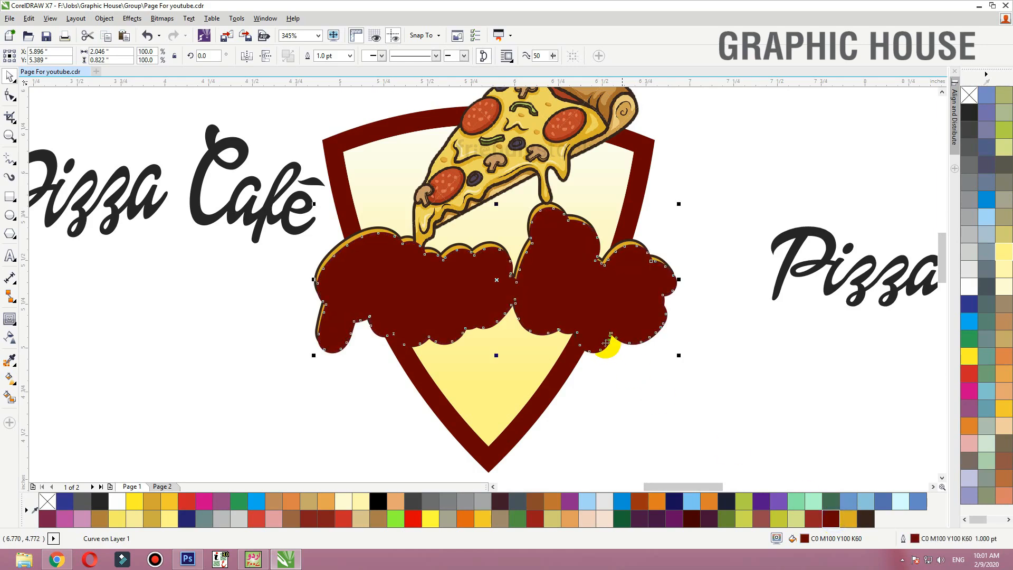
- Place the dark red copy behind the golden shape and lettering, offset slightly downward as a thin lower edge
left_click_drag(605, 342, 601, 340)
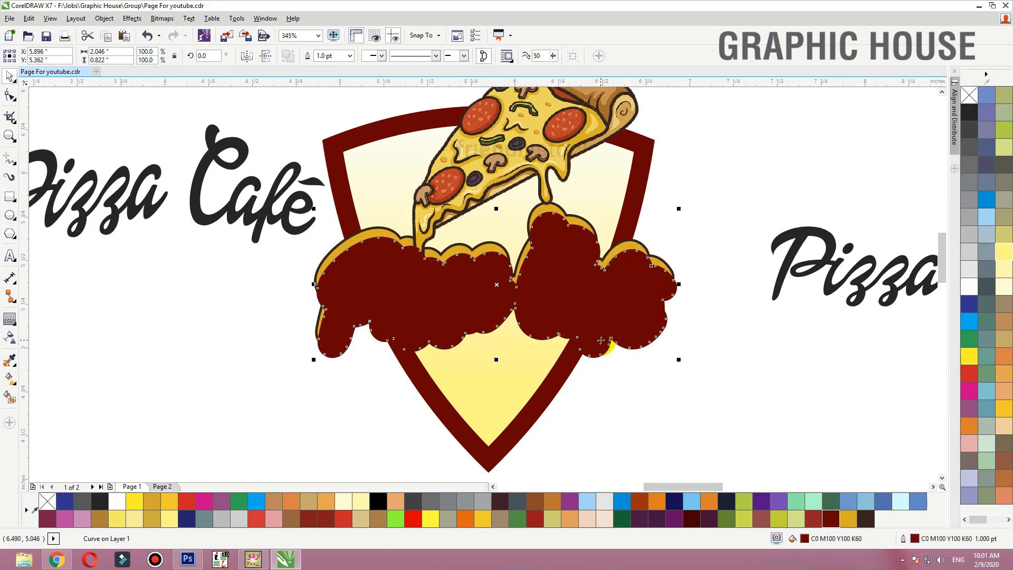
key("ctrl+Page_Down")
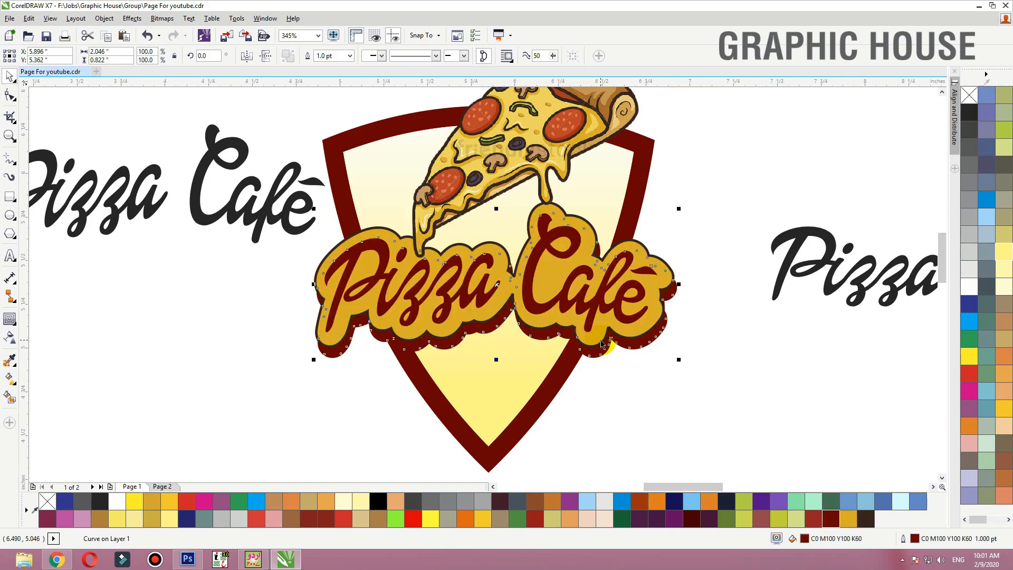
key("Up")
key("Up")
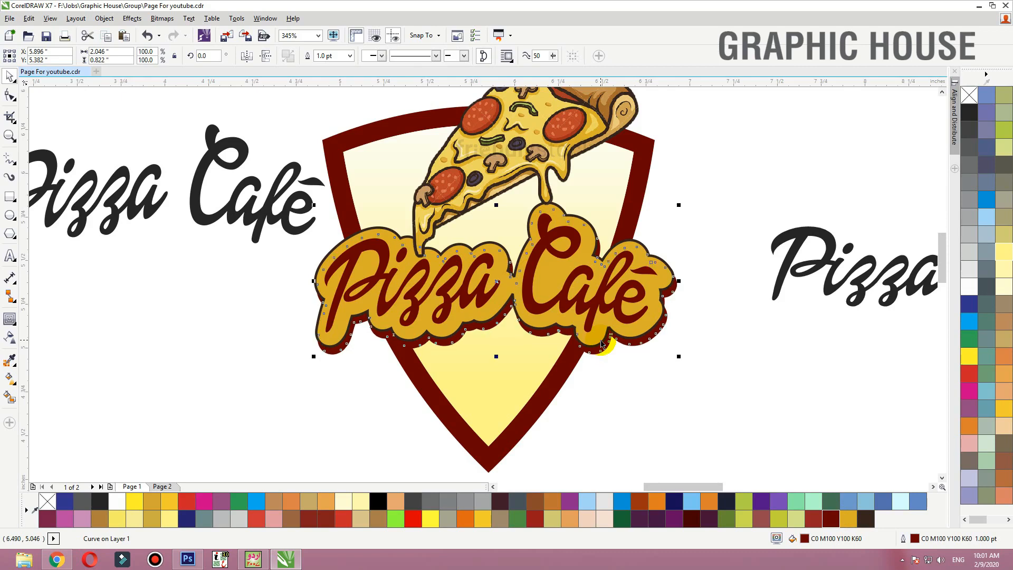
- Add a downward drop shadow to the dark red backing shape with opacity 88 and feathering 10
left_click(16, 328)
left_click(31, 317)
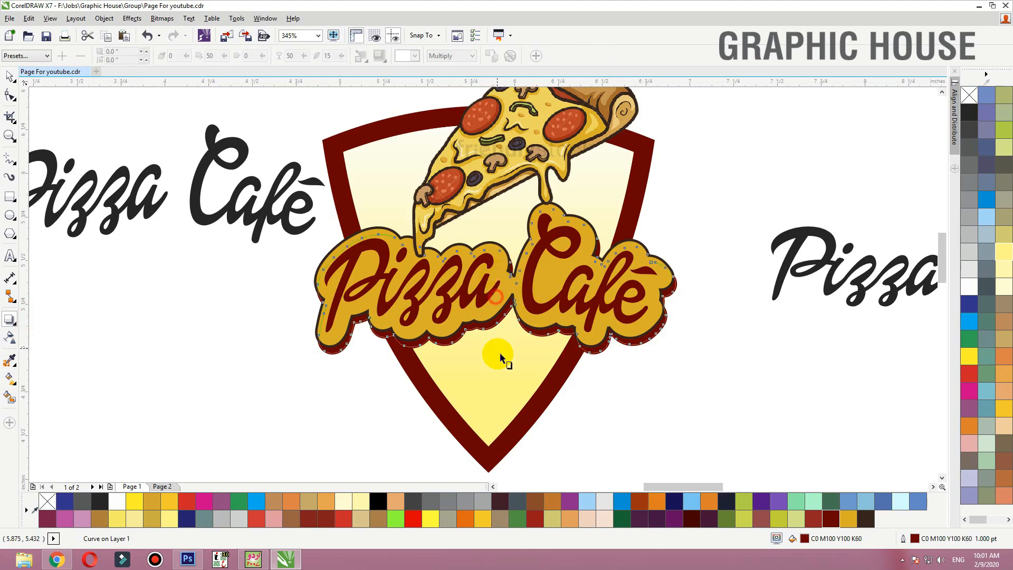
left_click_drag(496, 281, 498, 363)
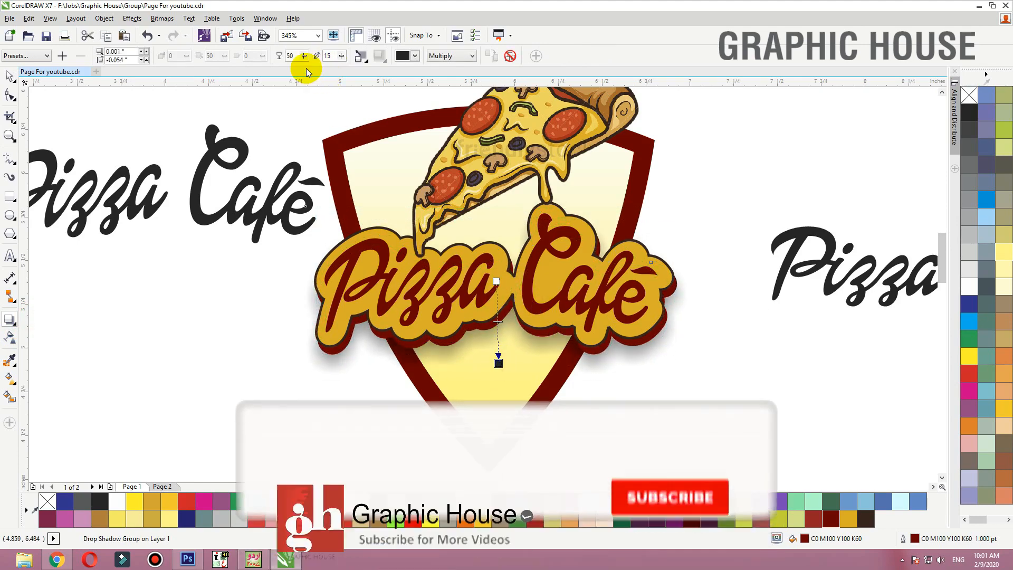
left_click_drag(296, 56, 239, 54)
type("88")
key("Tab")
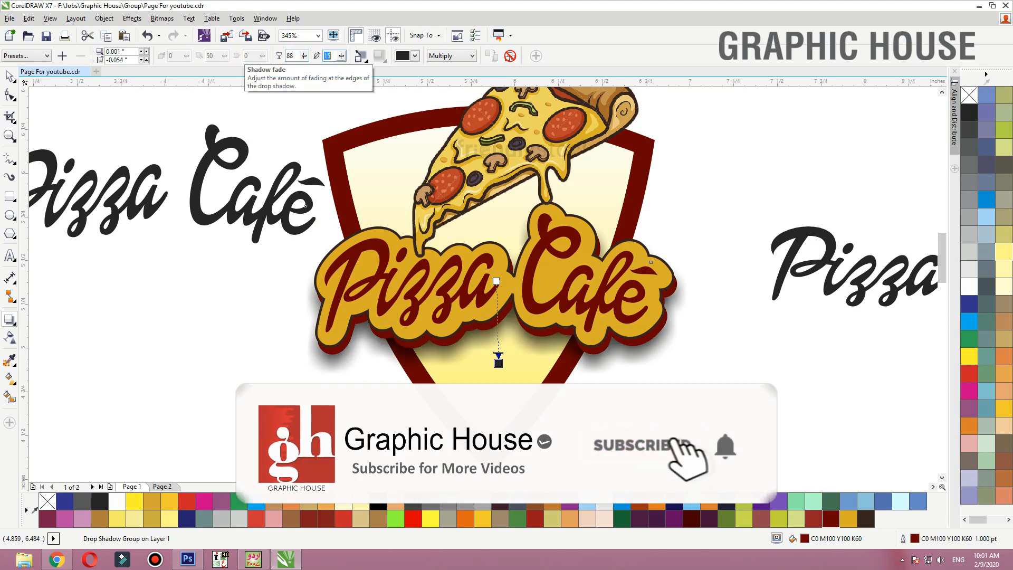
type("10")
key("Return")
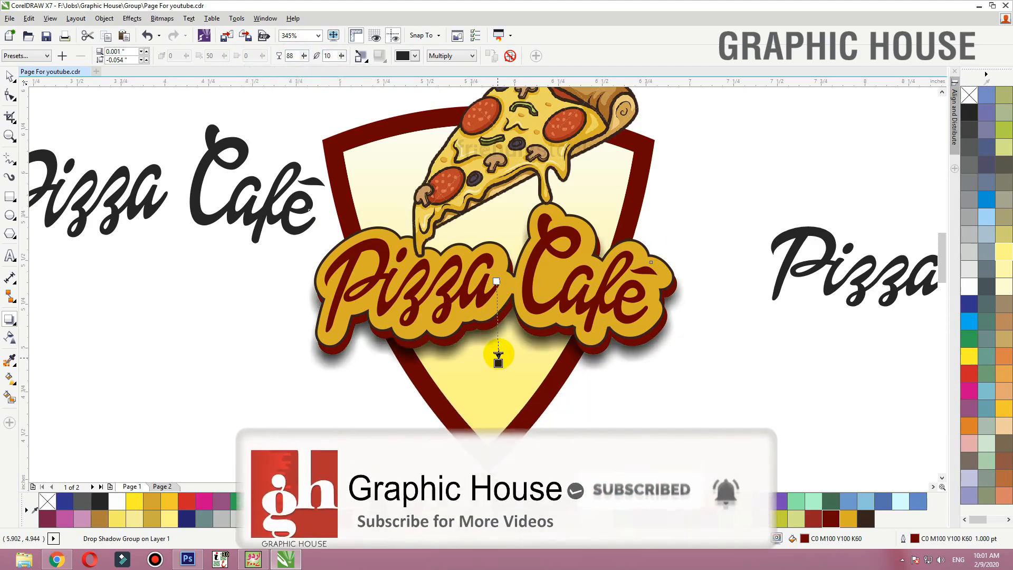
- Reduce the drop shadow's opacity to 43 and break the shadow apart from the dark red backing shape
mouse_move(498, 353)
left_mouse_down()
mouse_move(498, 323)
mouse_move(497, 368)
left_mouse_up()
key("ctrl+z")
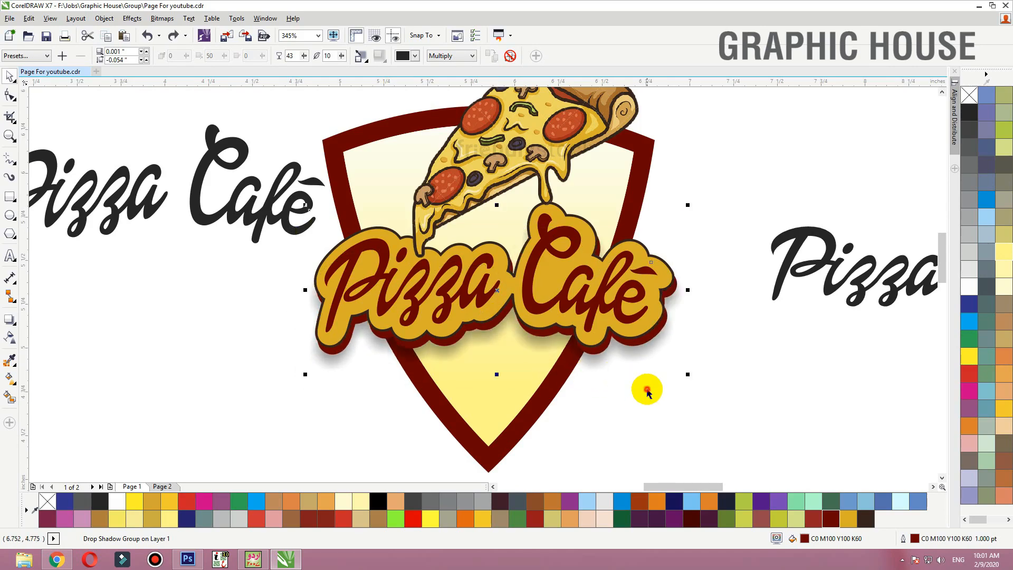
left_click(648, 389)
left_click(650, 358)
left_click(667, 398)
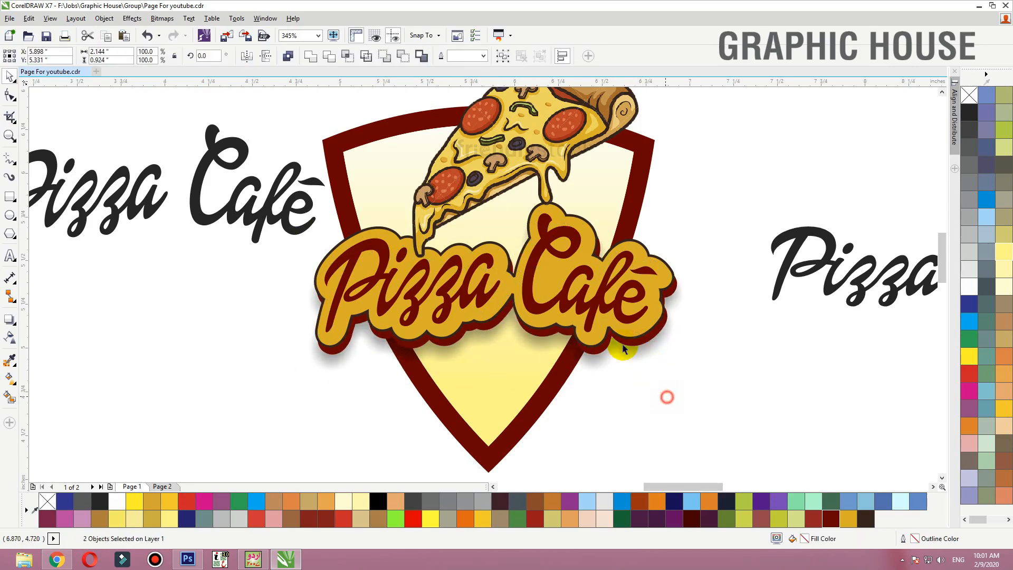
- Fill the "Pizza Café" lettering with a gradient that runs from dark red at the lower end to bright red above
left_click(547, 299)
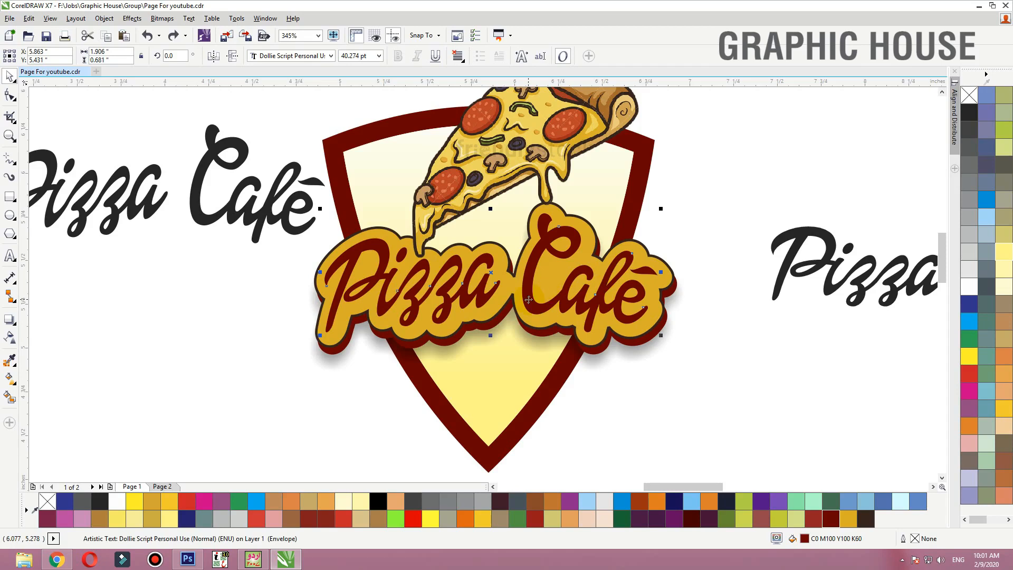
key("g")
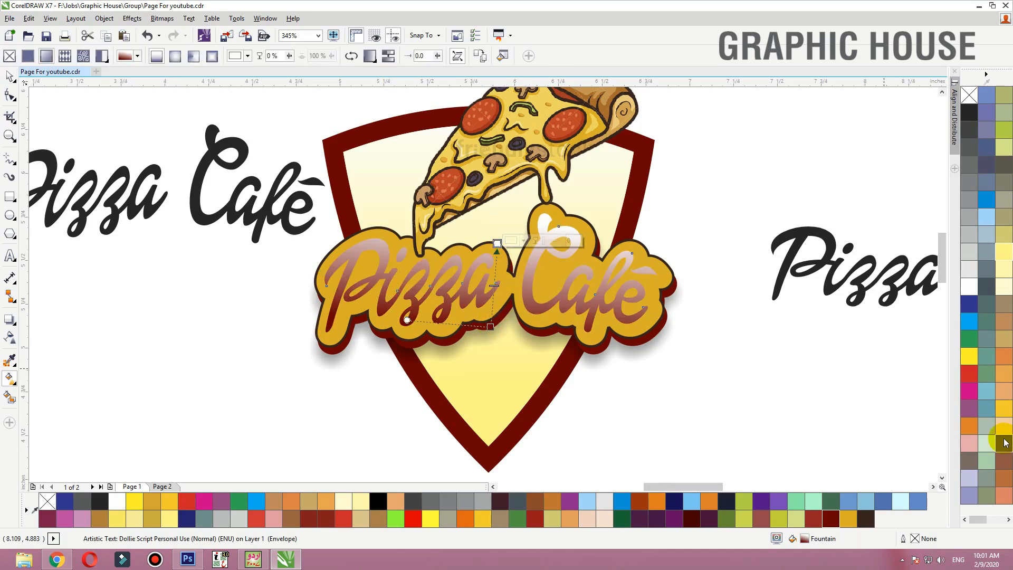
left_click(969, 373)
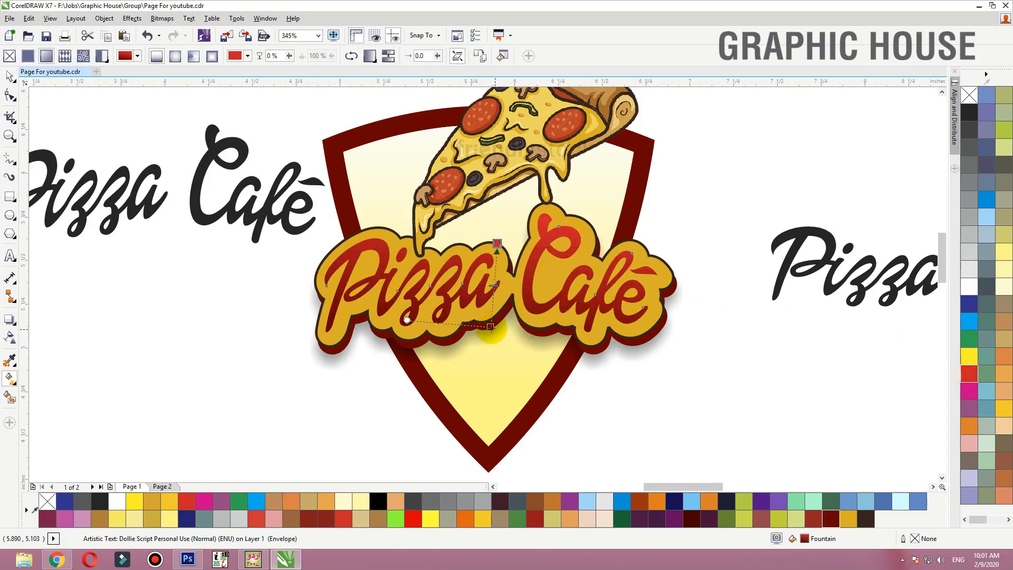
left_click_drag(476, 327, 467, 336)
left_click(701, 405)
- Place a white copy of the "Pizza Café" lettering behind the gradient text, offset slightly downward and to the right
left_click(577, 303)
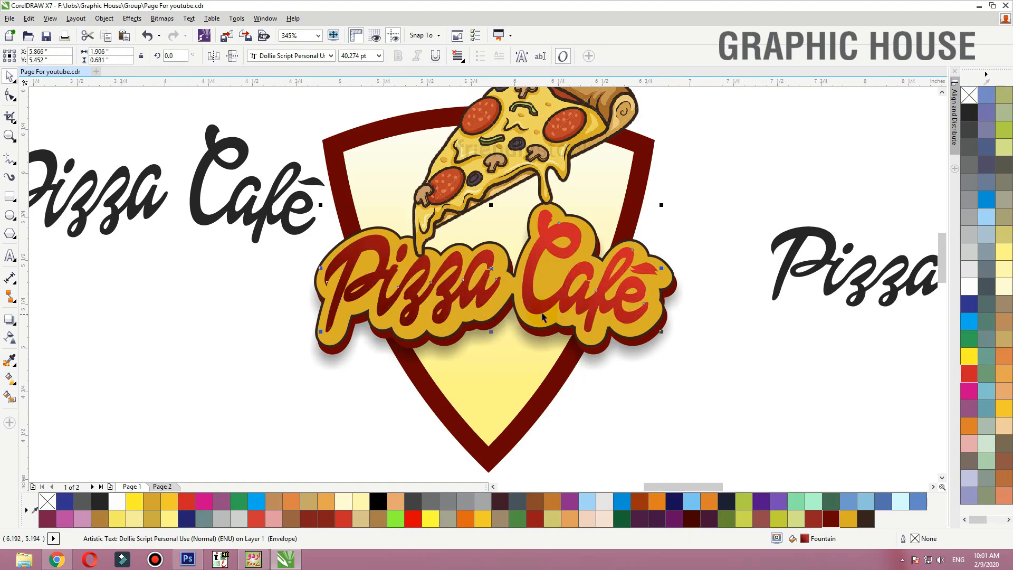
right_click(969, 287)
key("Right")
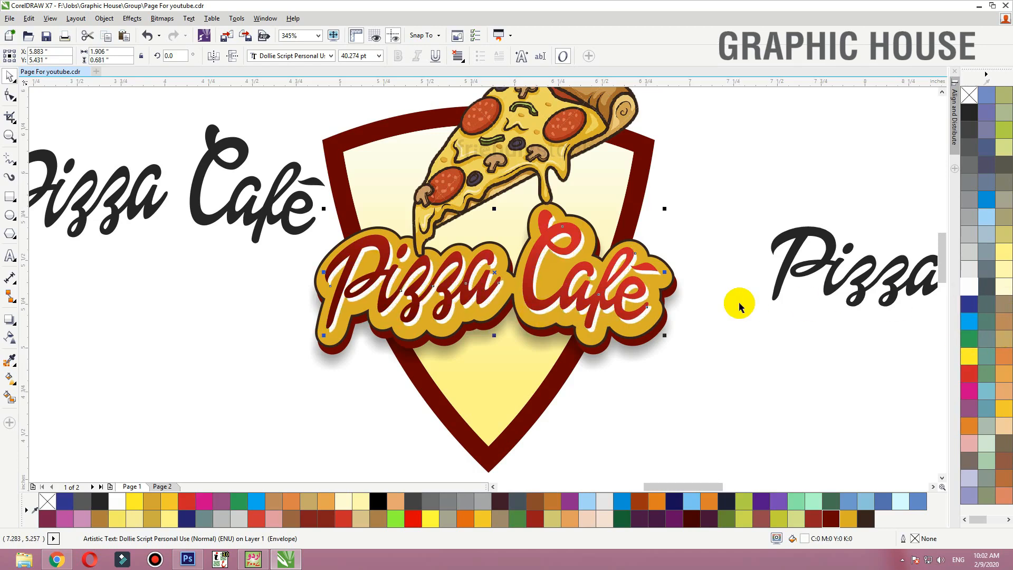
left_click(712, 352)
- Move the spare black "Pizza Café" lettering beside the shield farther up and away from the logo
key("F3")
key("F2")
left_click_drag(709, 185, 322, 428)
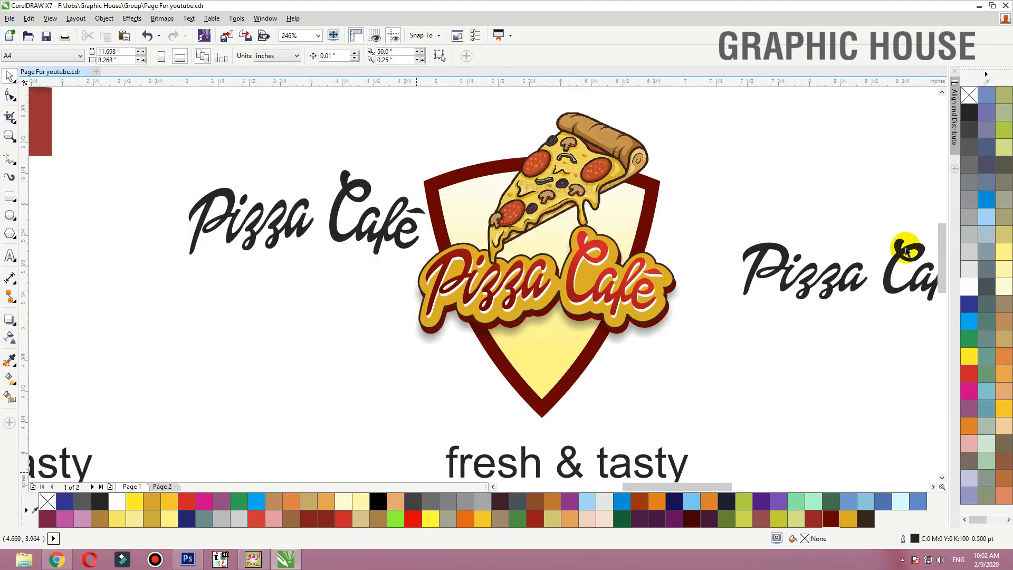
left_click_drag(378, 233, 311, 149)
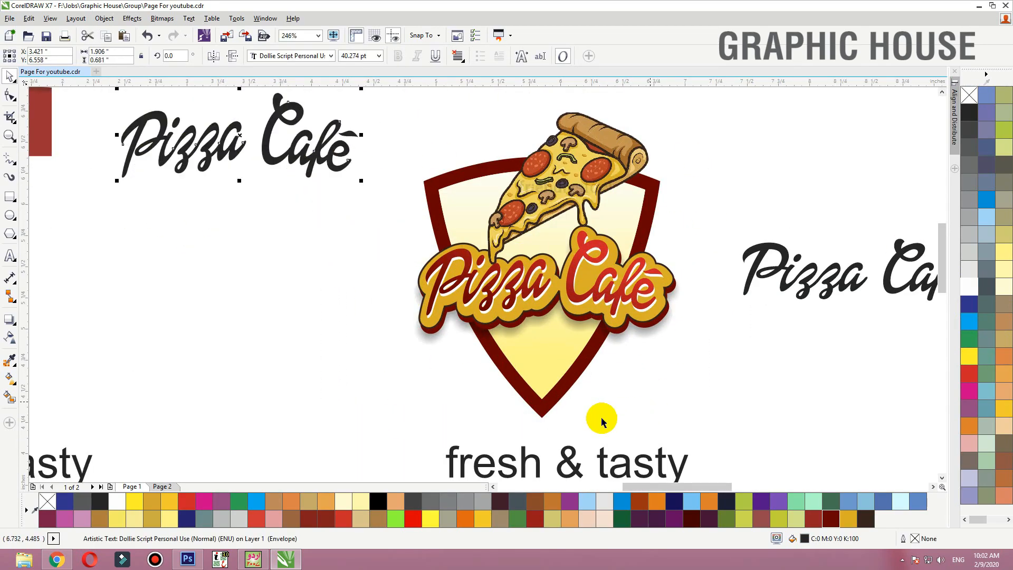
- Move the "fresh & tasty" tagline up to the shield's lower tip and change its case to Title Case
left_click_drag(572, 463, 505, 429)
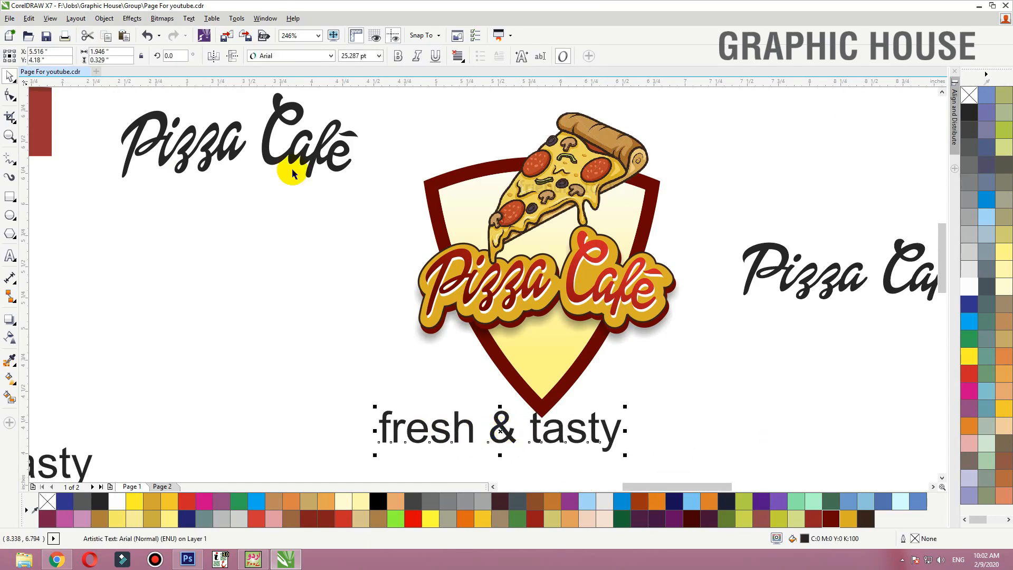
left_click(189, 18)
left_click(227, 357)
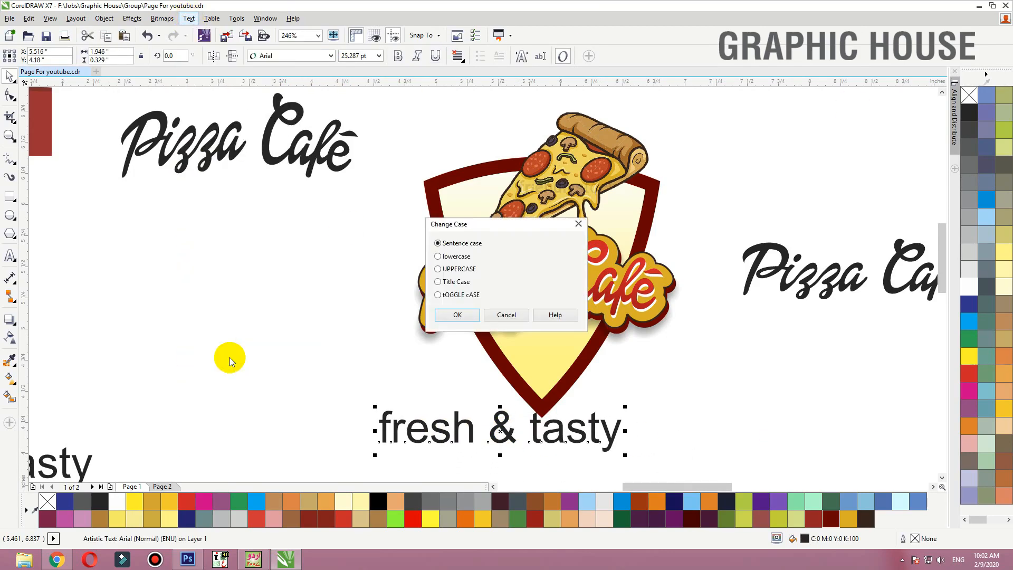
left_click(454, 315)
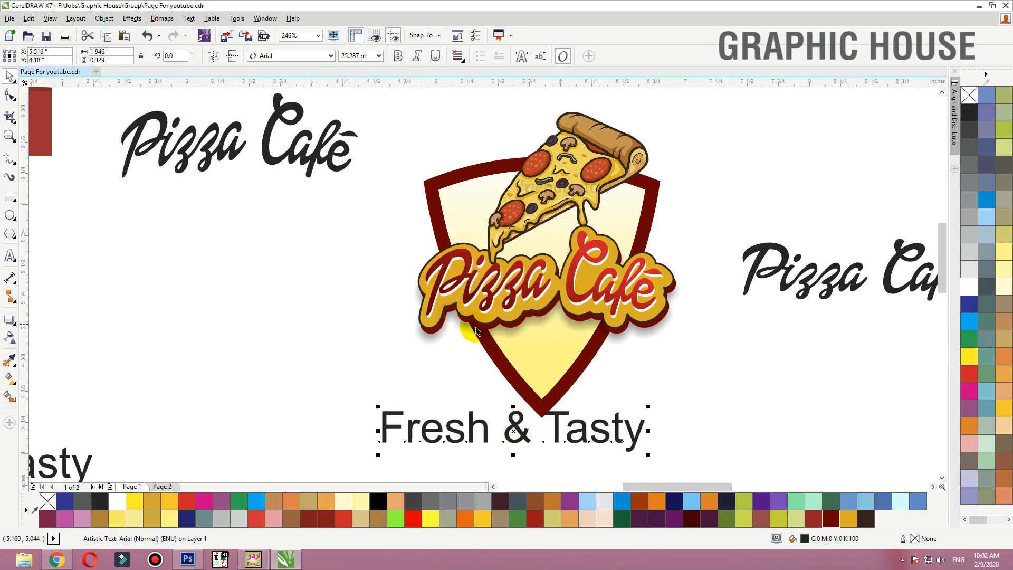
- Set the tagline's font to Bauhaus Lt BT
left_click(285, 56)
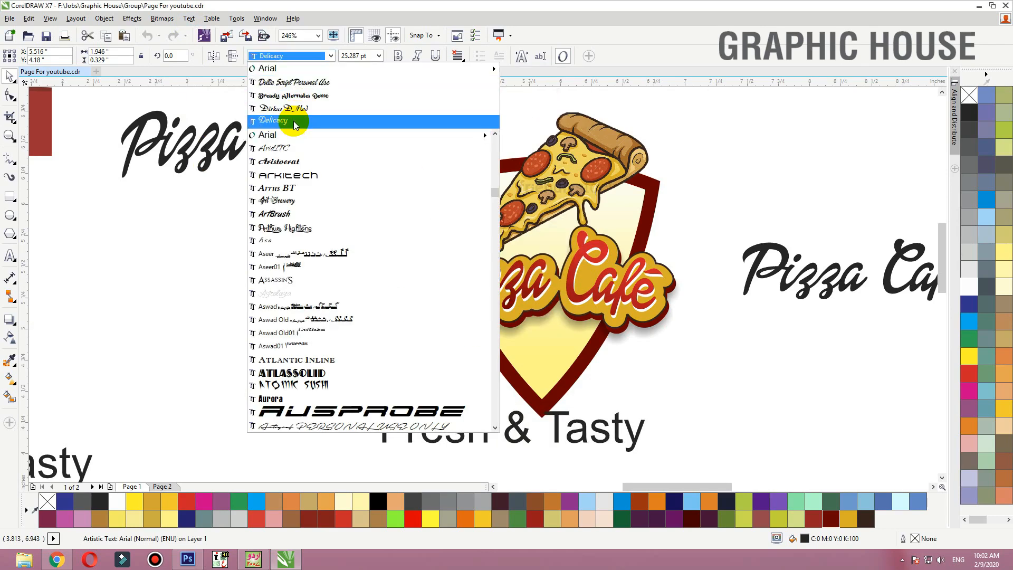
scroll(314, 179, "down", 6)
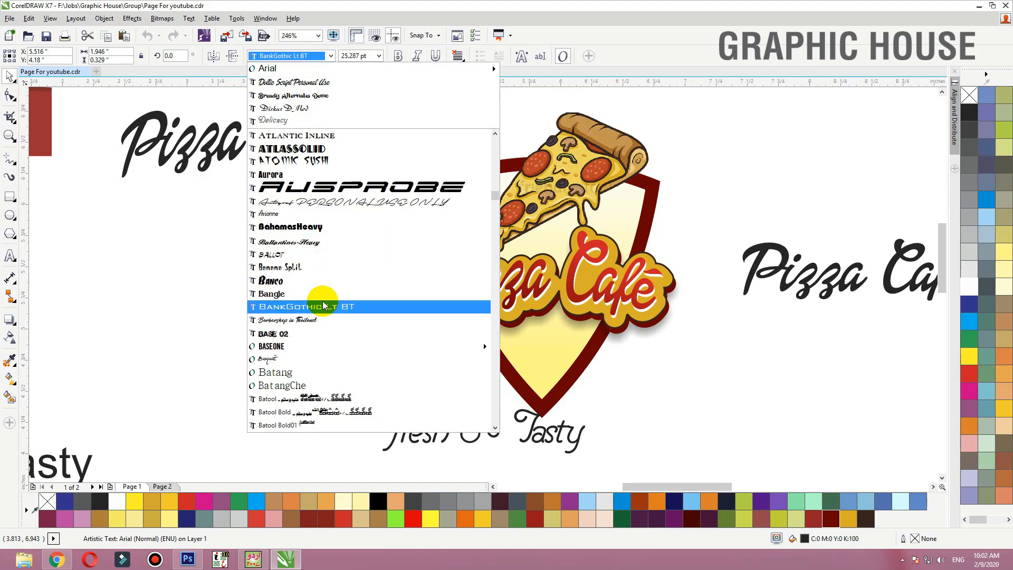
scroll(312, 343, "down", 2)
scroll(301, 345, "down", 2)
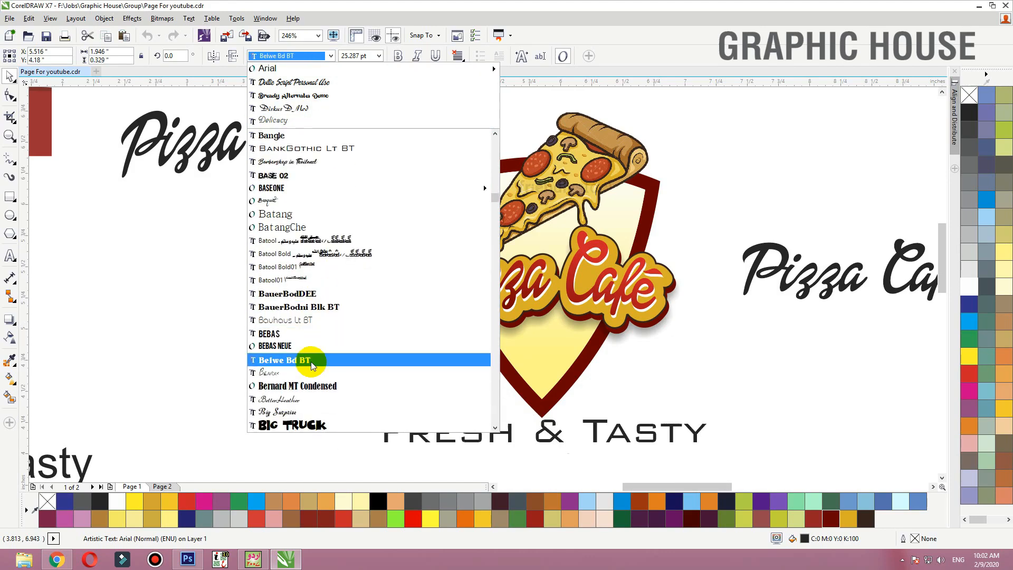
left_click(323, 322)
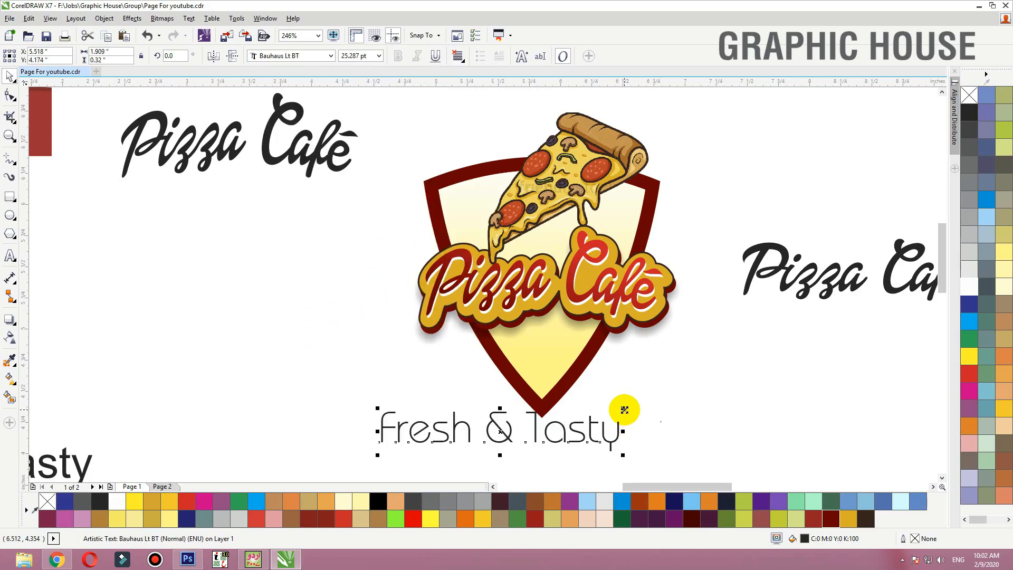
- Shrink the tagline to about 10.4 pt over the shield's lower part and set it in bold Caviar Dreams
left_click_drag(624, 410, 569, 344)
left_click(545, 391)
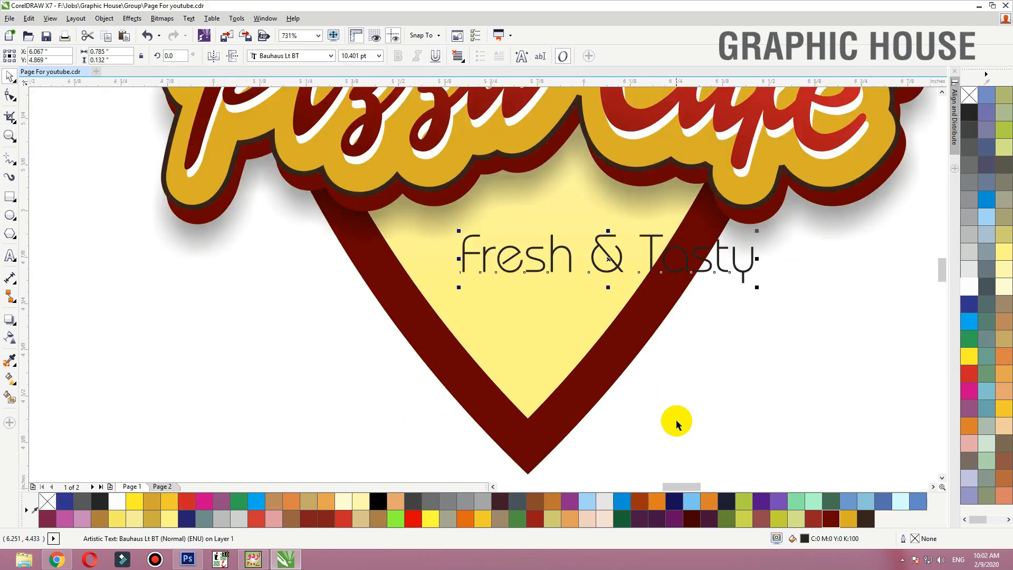
left_click(292, 55)
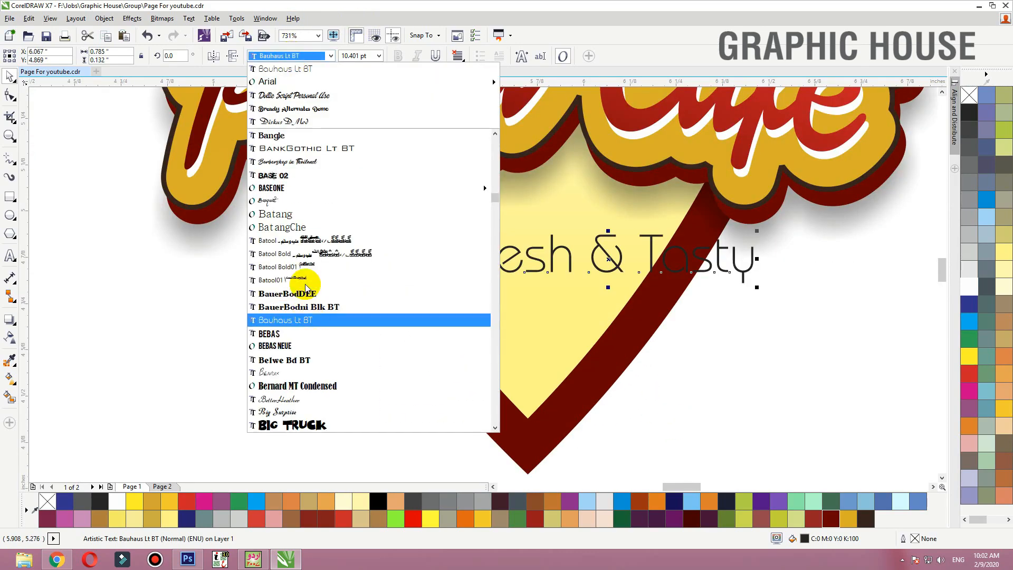
scroll(317, 289, "down", 5)
scroll(327, 196, "down", 9)
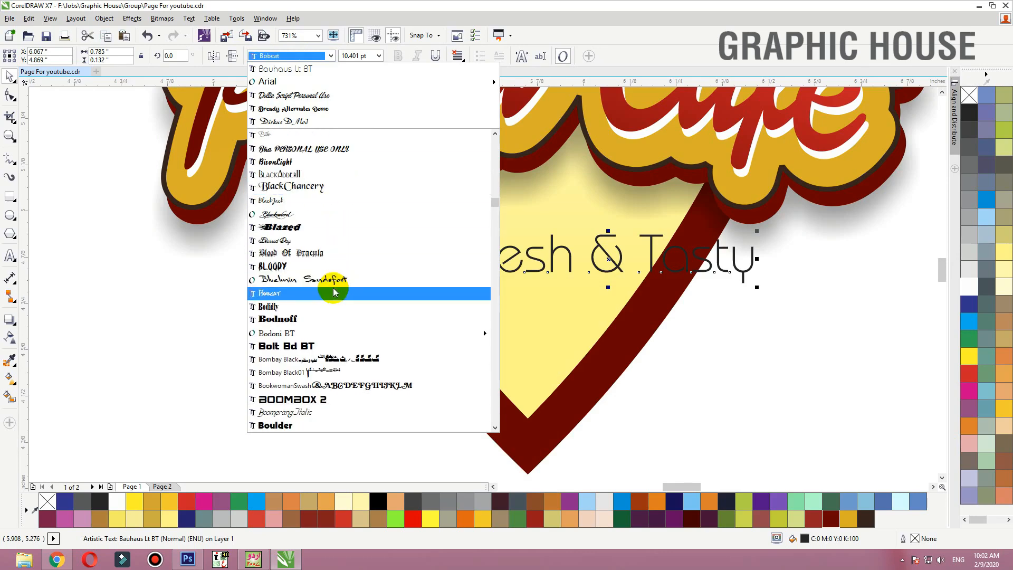
scroll(339, 194, "down", 8)
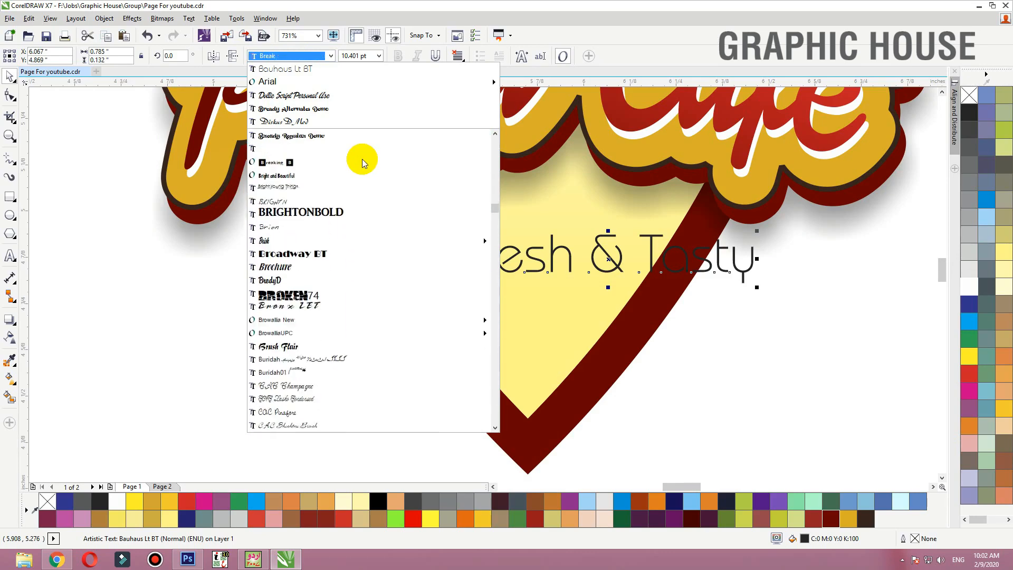
scroll(364, 211, "down", 1)
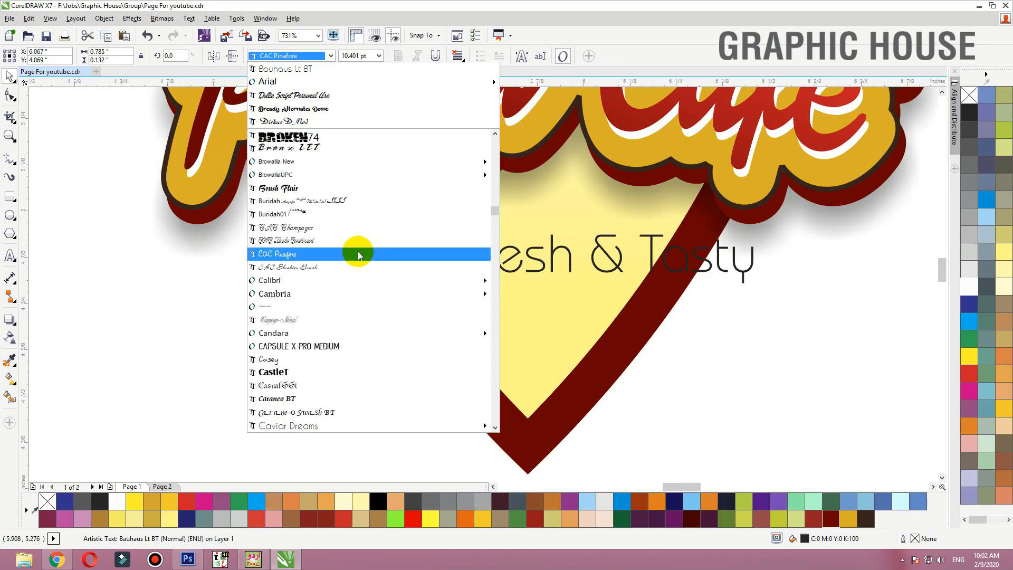
left_click(310, 425)
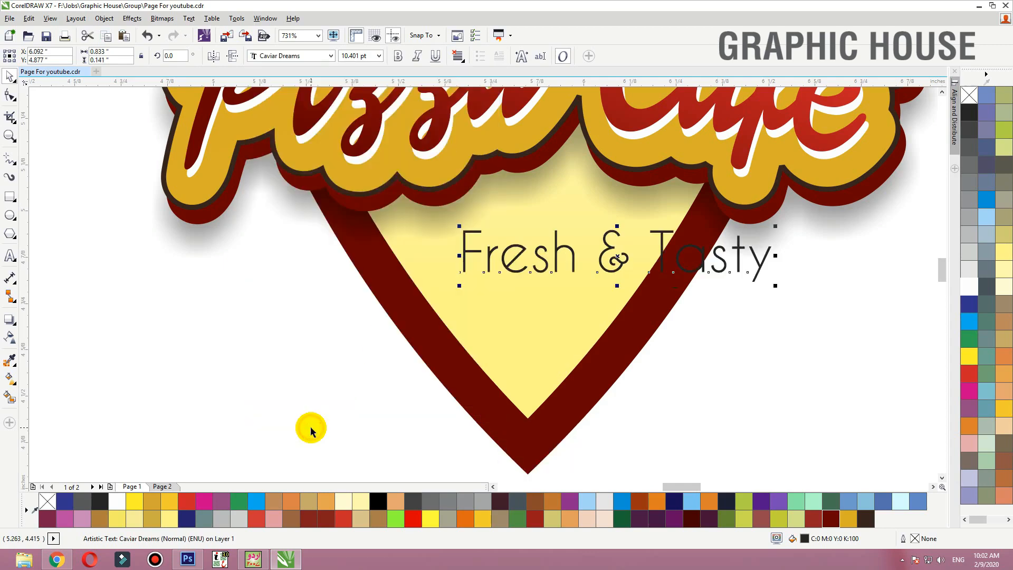
left_click(398, 56)
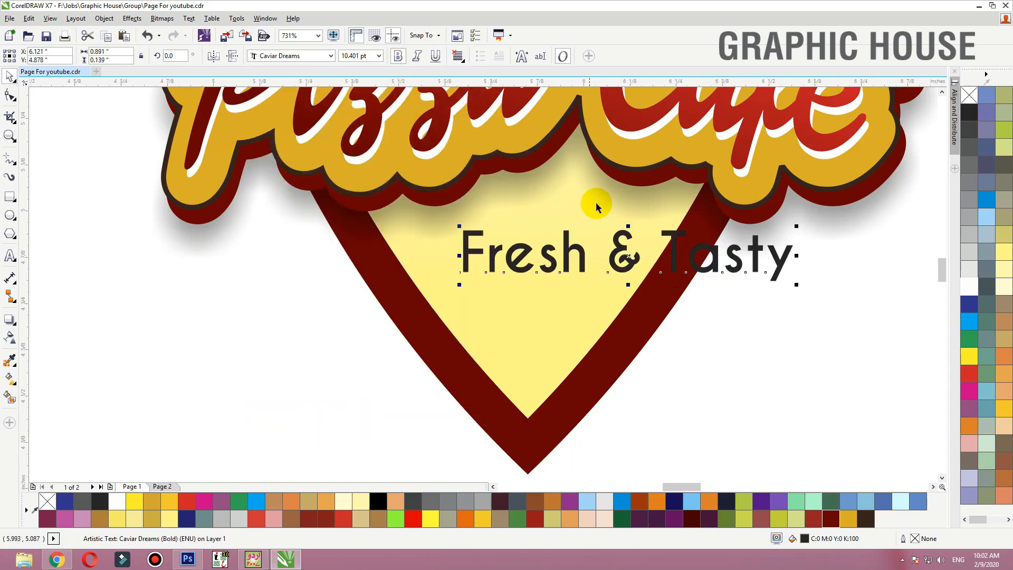
- Shift the tagline slightly up and split it into three lines: "Fresh", "&" and "Tasty"
left_click_drag(585, 257, 577, 239)
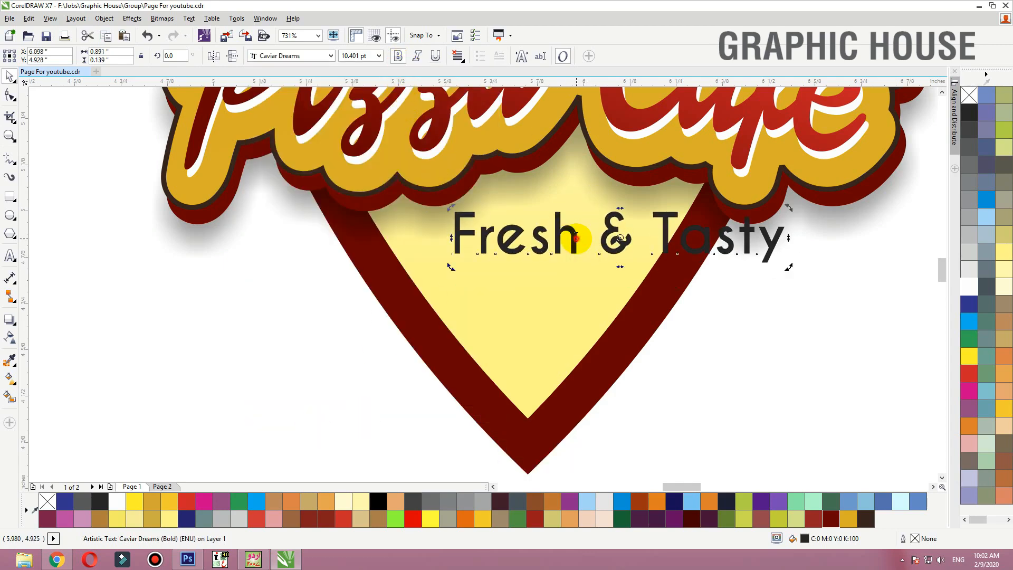
left_click(576, 238)
key("Return")
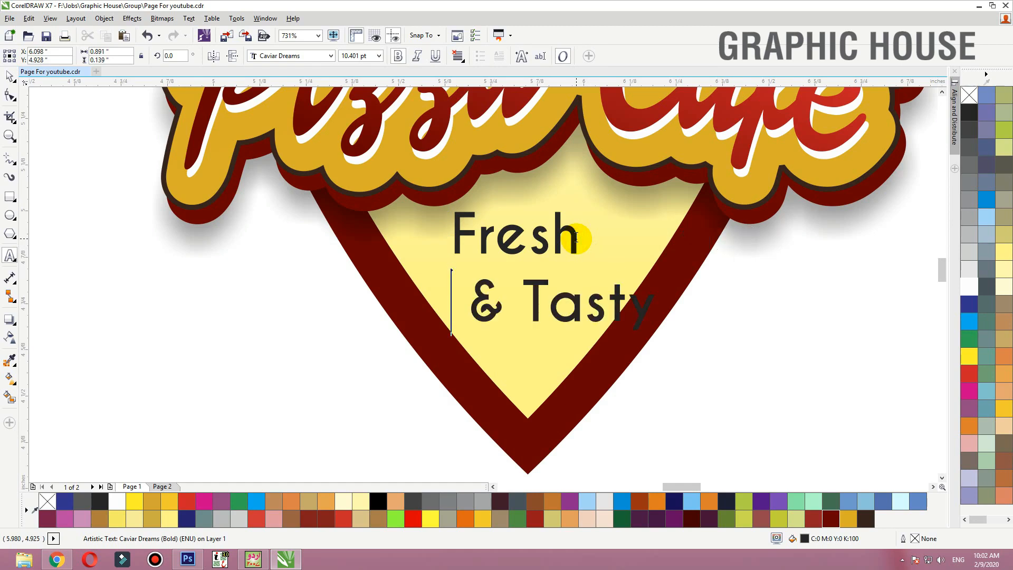
left_click(507, 273)
key("Return")
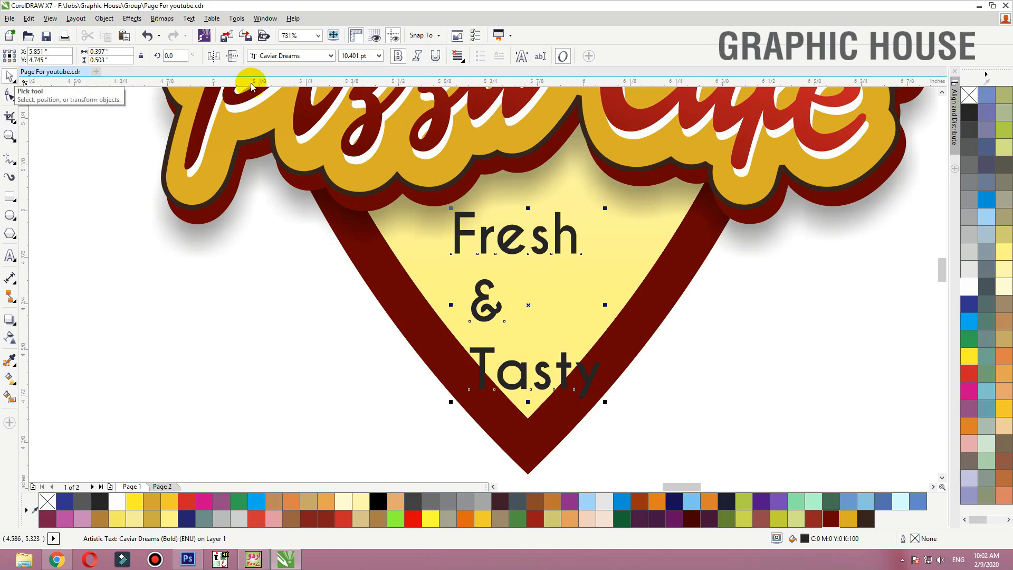
- Break the tagline's lines into separate objects and stack them closely inside the shield's lower yellow area
left_click(516, 256)
left_click_drag(549, 253, 552, 260)
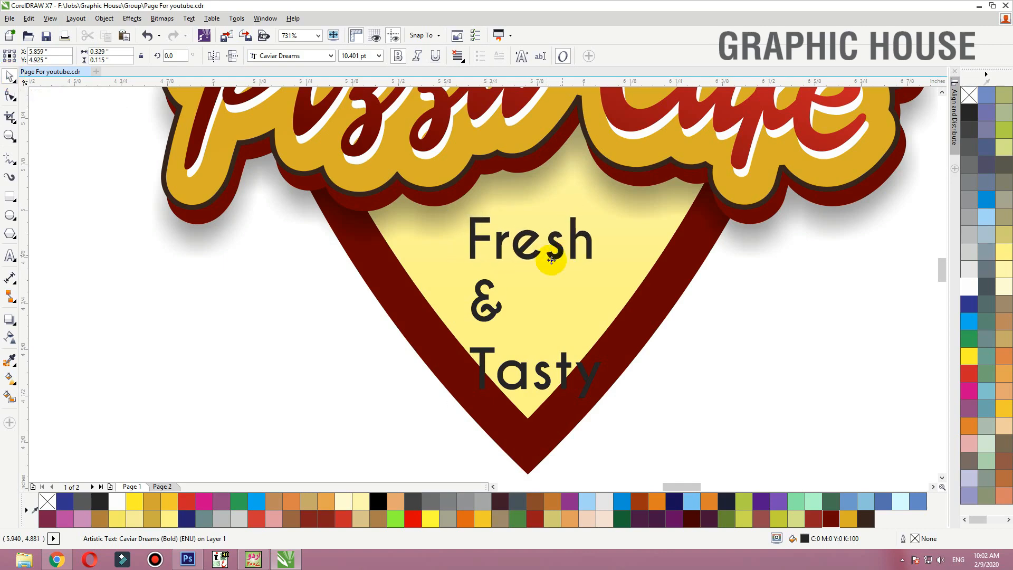
left_click_drag(493, 315, 530, 301)
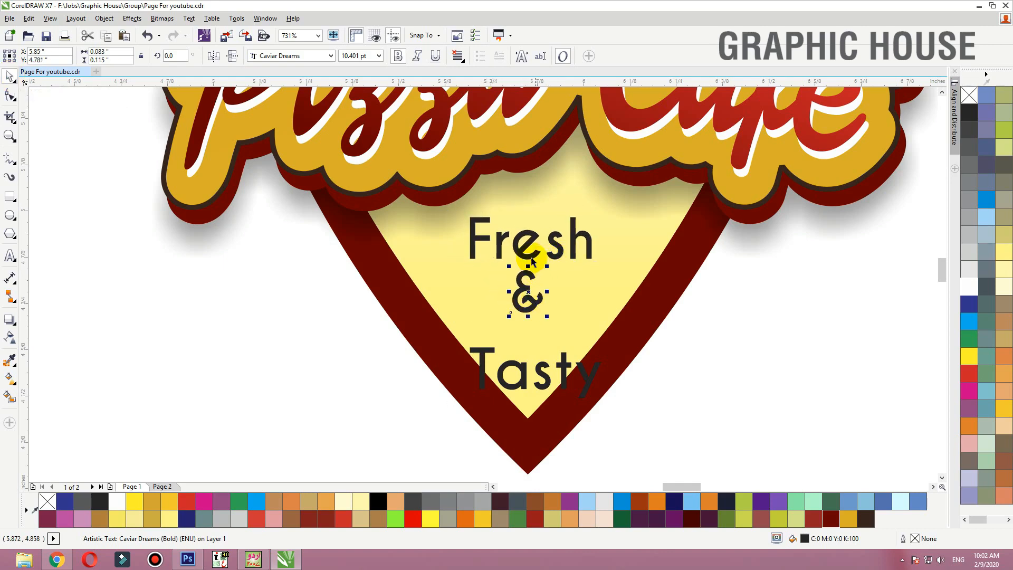
left_click_drag(534, 257, 534, 249)
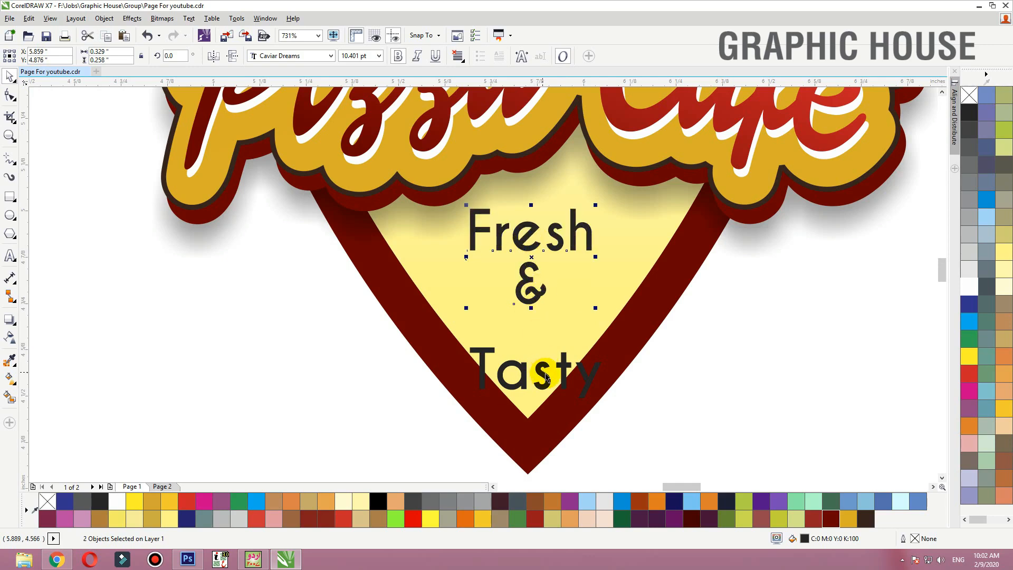
left_click_drag(547, 372, 540, 324)
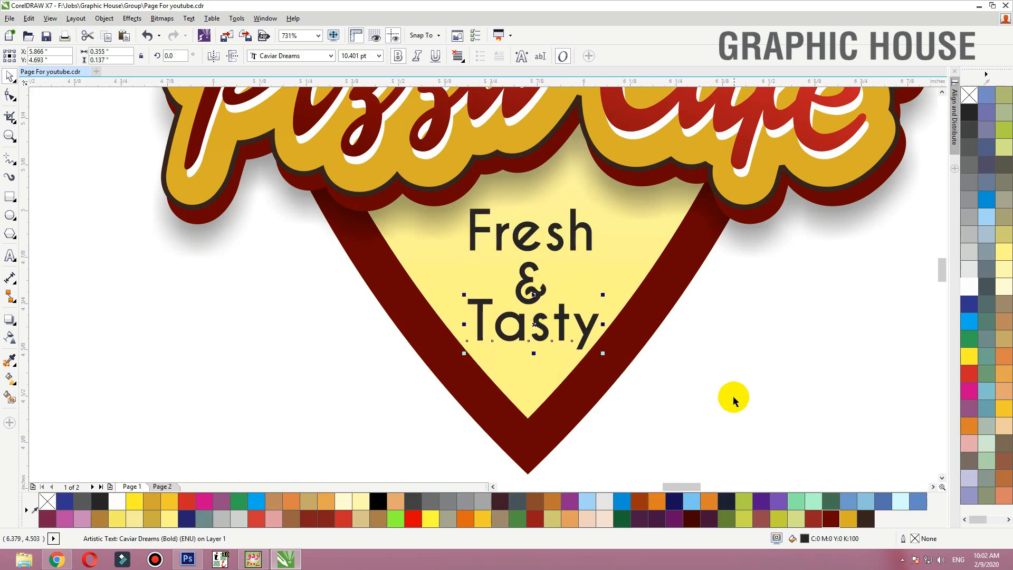
- Centre the three tagline lines on one another and scale them down to about 9.3 pt
left_click_drag(731, 398, 386, 181)
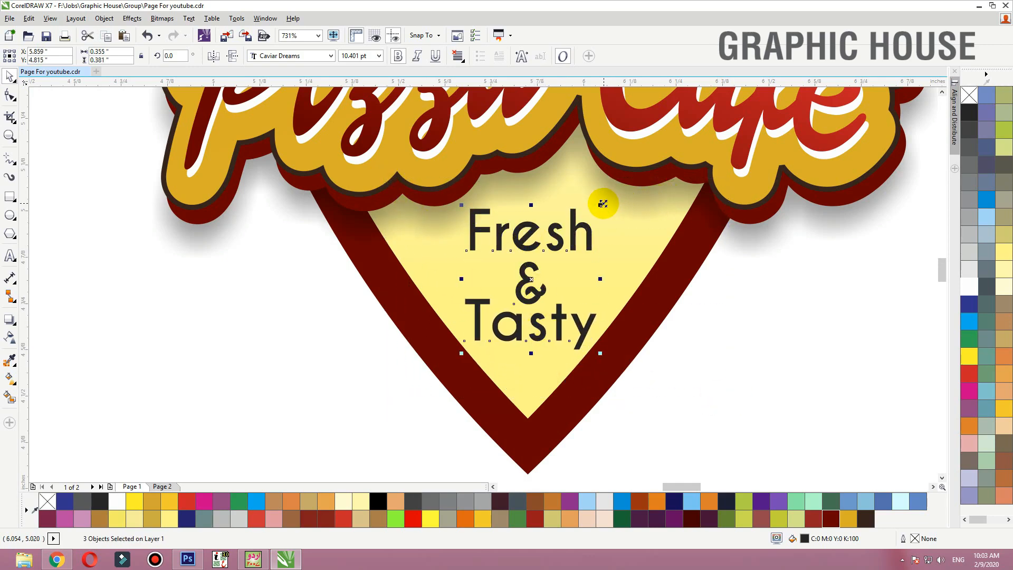
left_click_drag(600, 204, 593, 203)
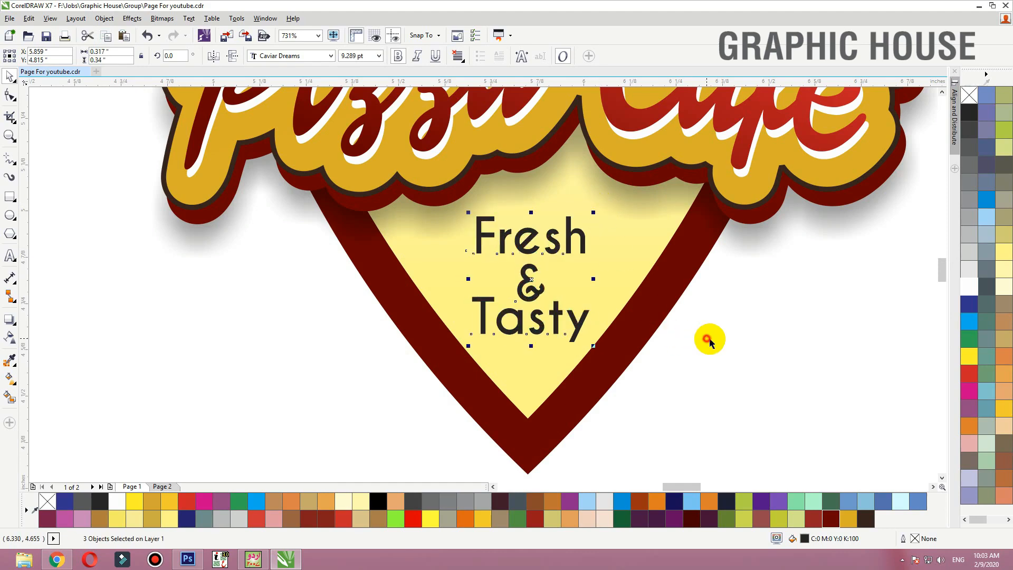
left_click(702, 300)
- Nudge "Tasty" down and "Fresh" up to even out the gaps around the ampersand
left_click_drag(701, 299, 404, 377)
key("Down")
key("Down")
left_click(541, 285)
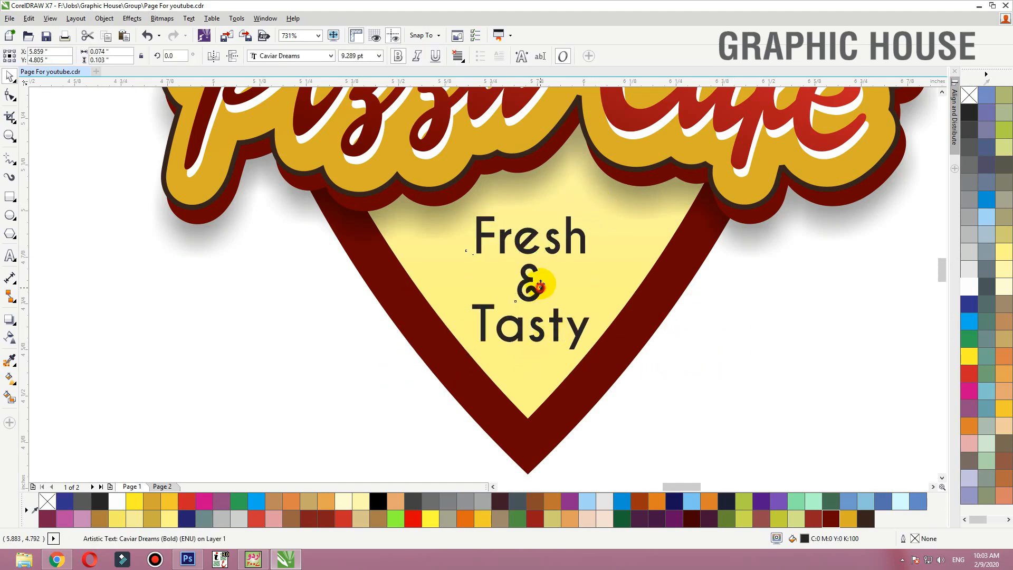
left_click(536, 252)
key("Up")
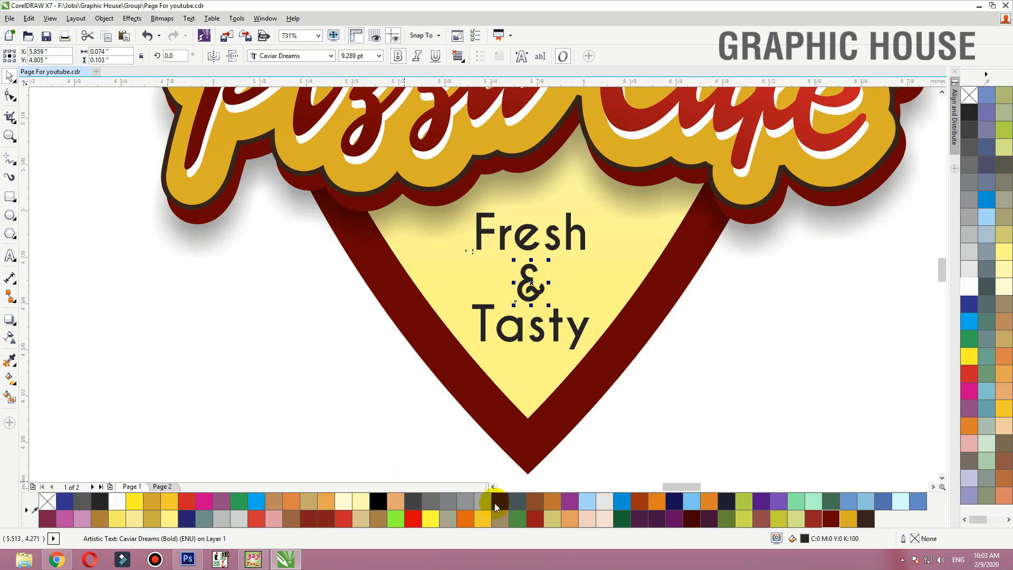
- Colour the ampersand dark red and nudge the whole tagline slightly upward in the shield
left_click_drag(730, 391, 390, 175)
key("Up")
left_click(357, 350)
left_click(589, 384)
key("shift+F2")
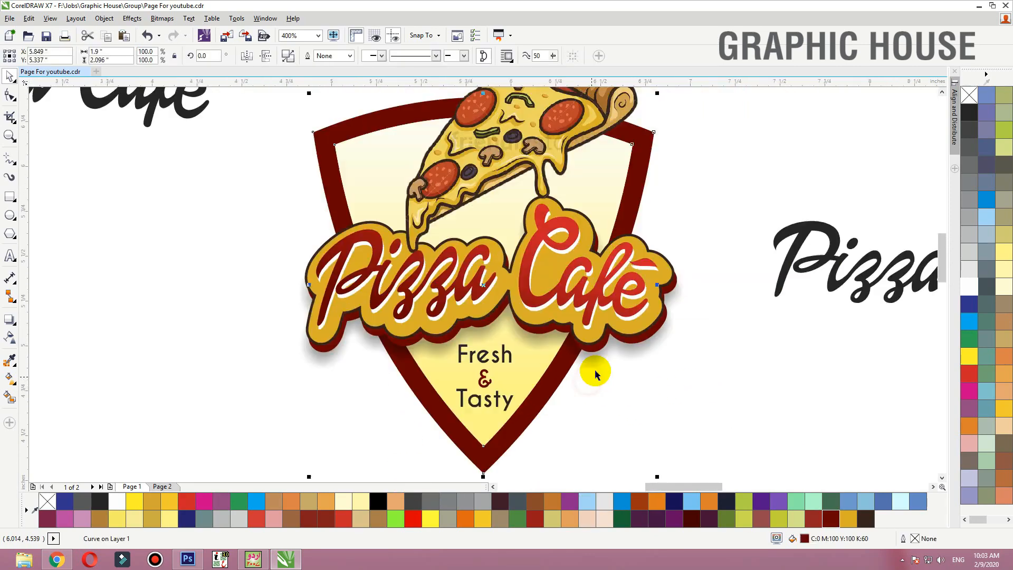
- Review the whole logo and switch to Chrome's "Pizza vector" image search results
left_click(715, 174)
scroll(683, 120, "down", 3)
left_click_drag(707, 109, 340, 390)
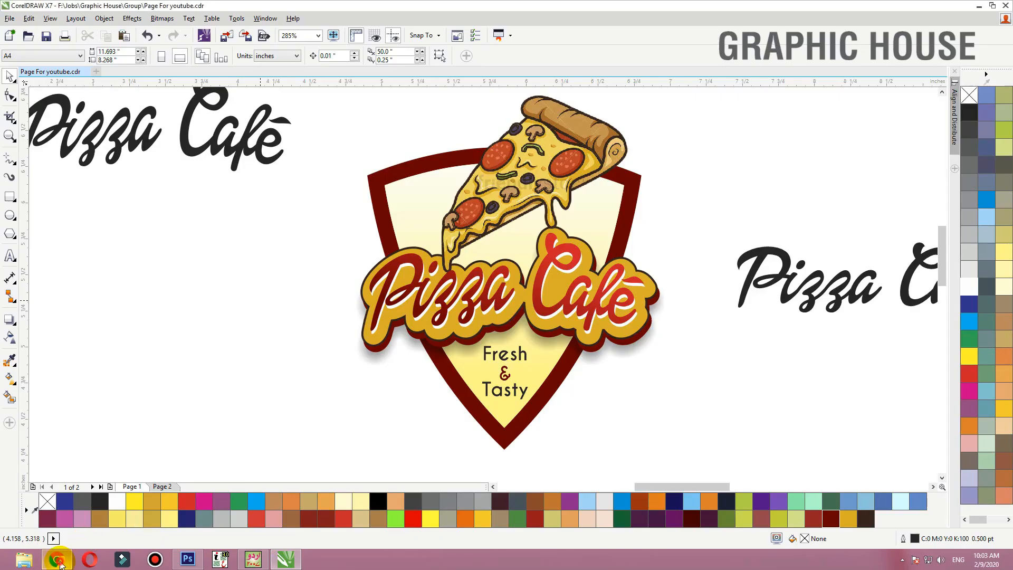
left_click(59, 564)
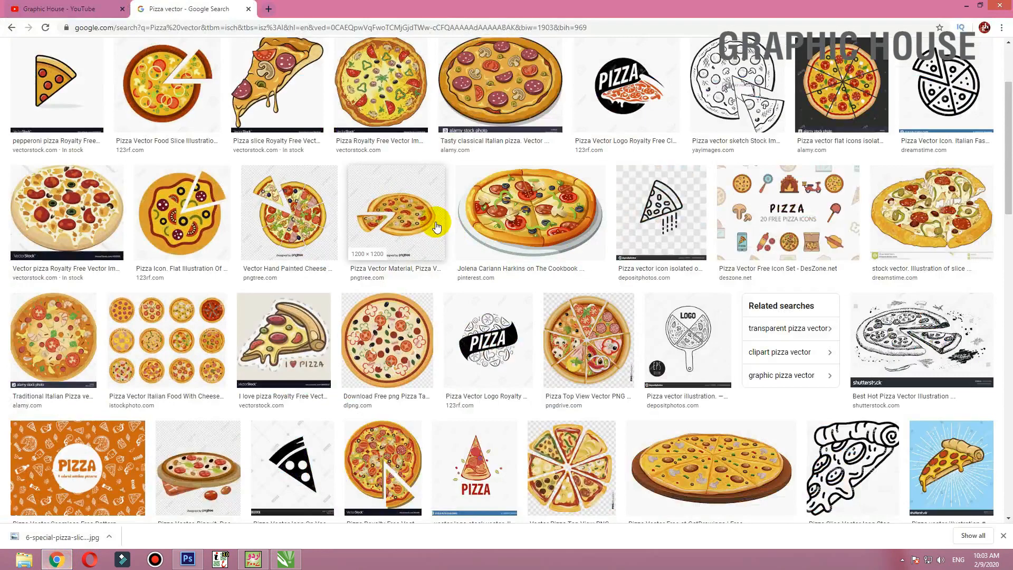
- Search the images for "Pizza icon" and look through the results for usable pizza artwork
scroll(436, 222, "up", 2)
scroll(432, 225, "down", 1)
scroll(432, 224, "up", 1)
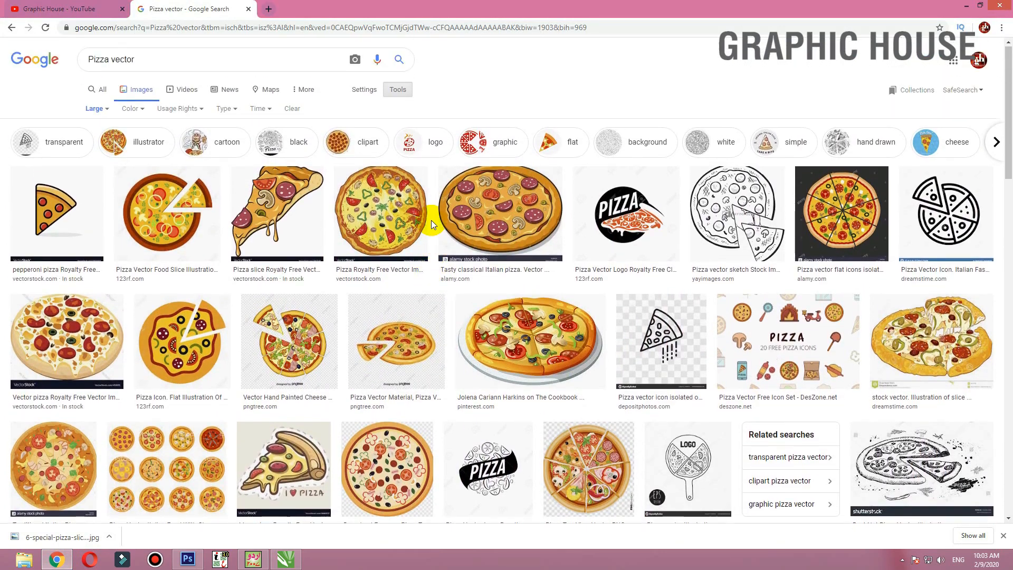
double_click(113, 60)
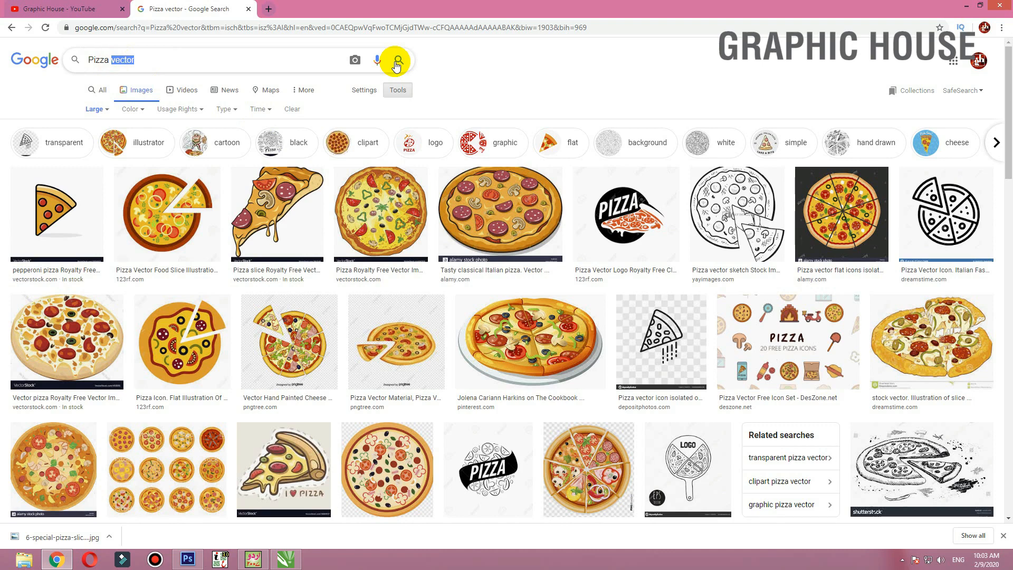
type("icon")
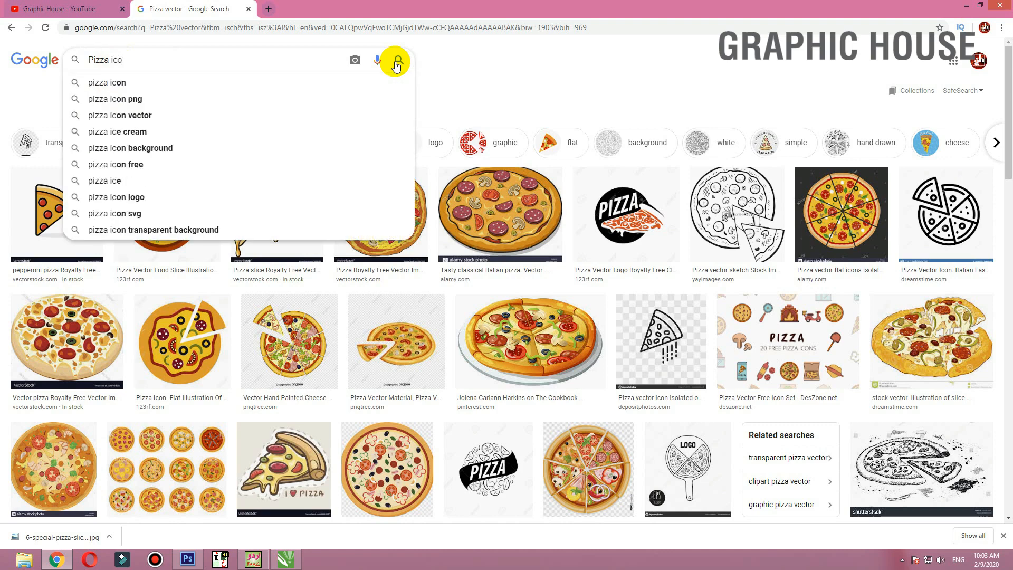
key("Return")
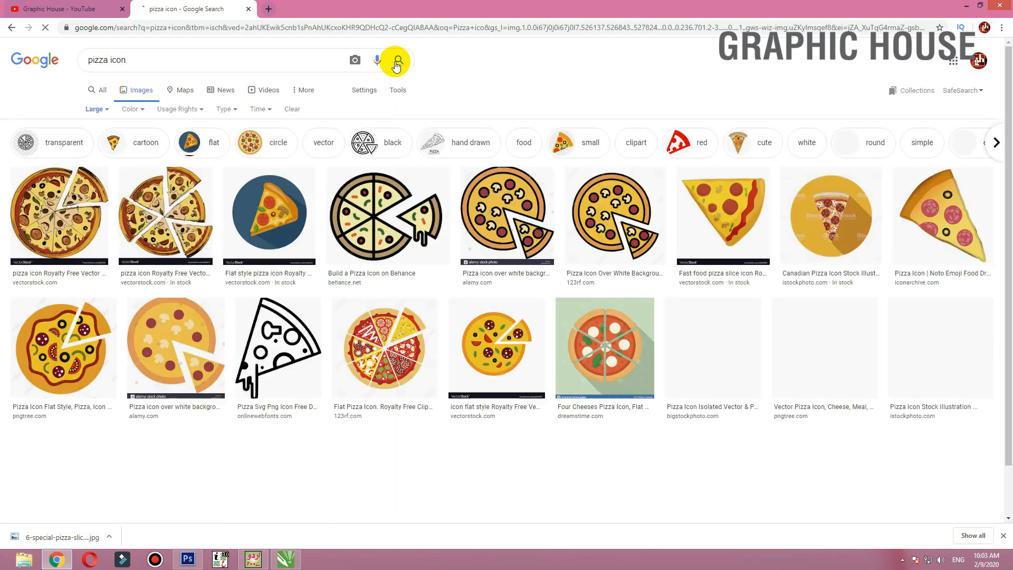
scroll(397, 64, "down", 6)
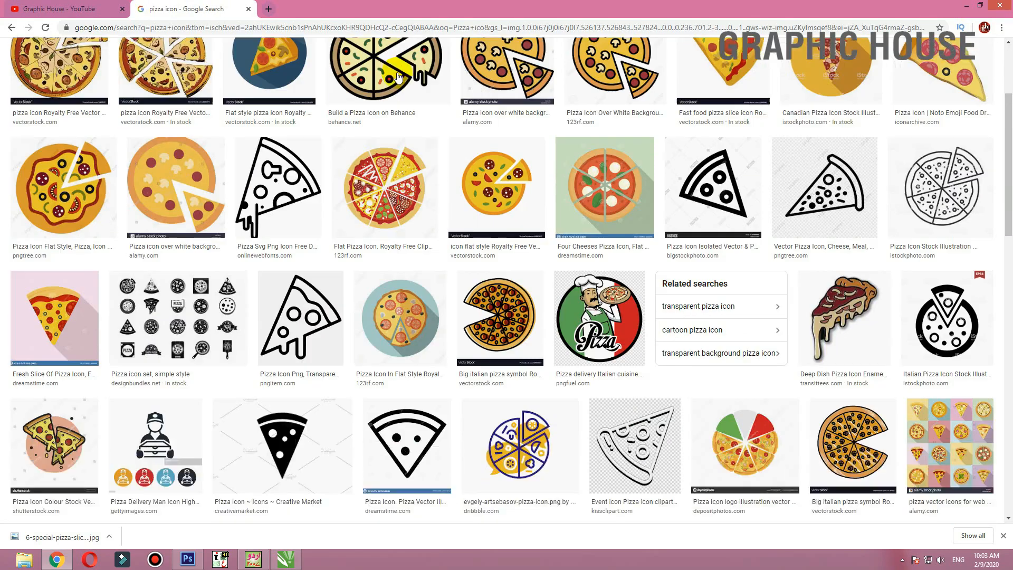
scroll(397, 78, "down", 8)
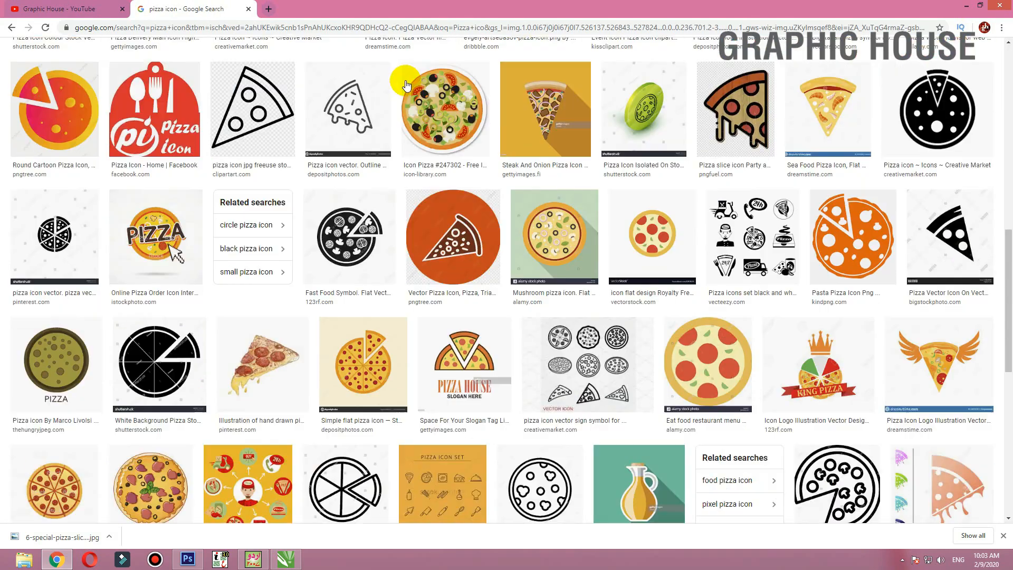
scroll(424, 141, "up", 14)
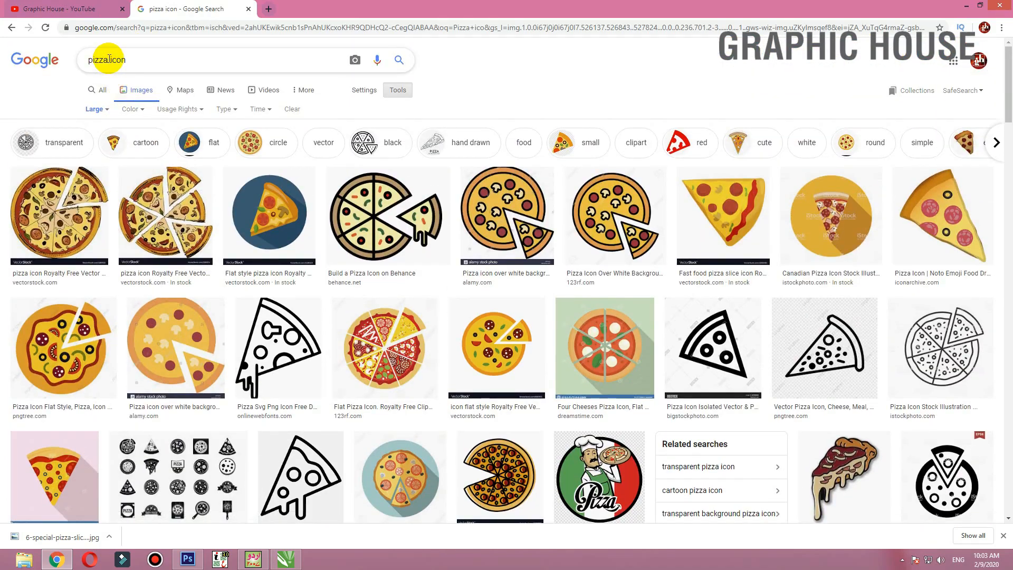
- Change the image search to "pizza background"
left_click(109, 60)
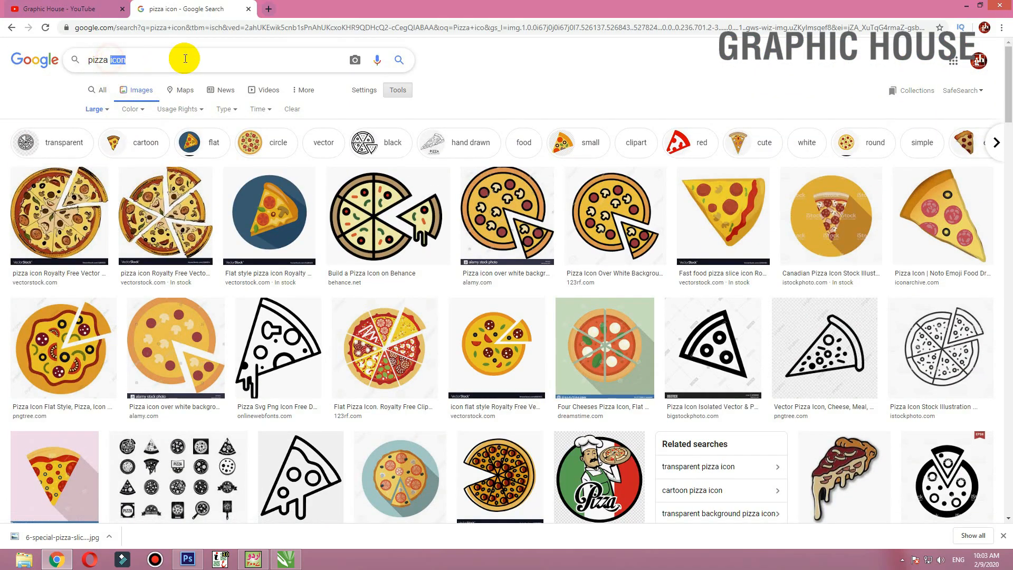
type("background")
key("Return")
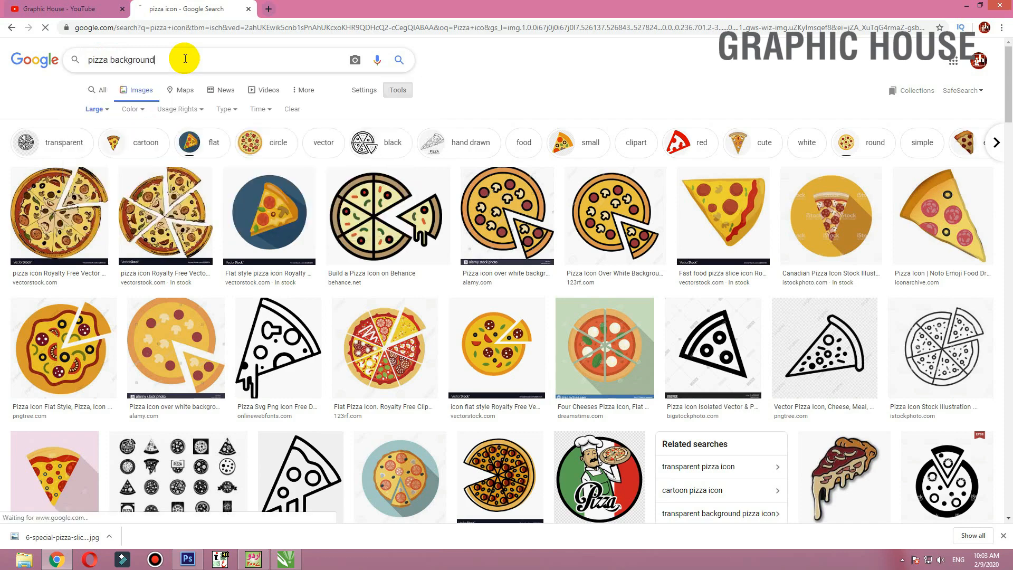
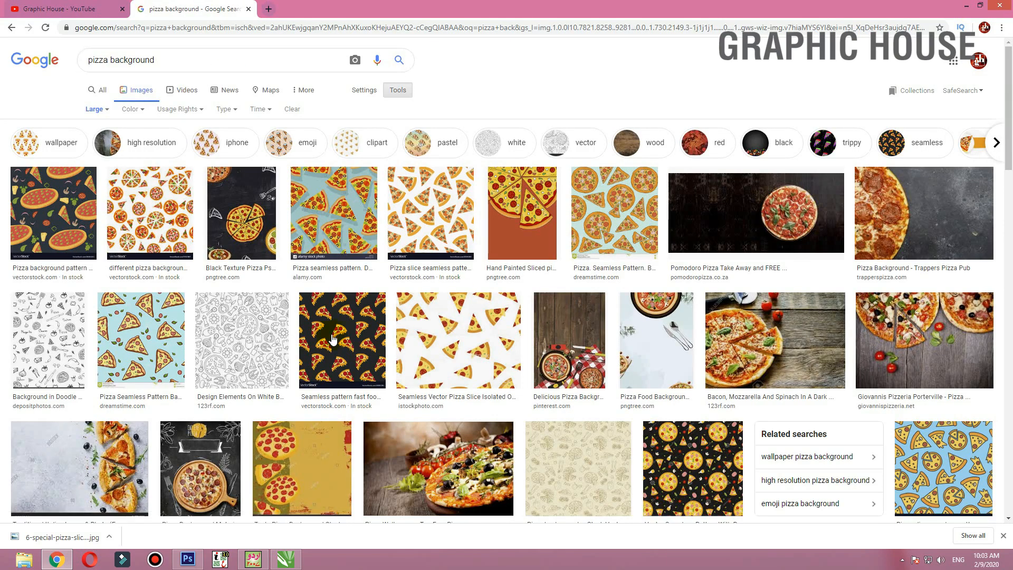
- Open the white line-art pizza pattern, preview the related iStock "Cartoon Cute Hand Drawn Pizza Seamless Pattern" and copy that image
left_click(241, 343)
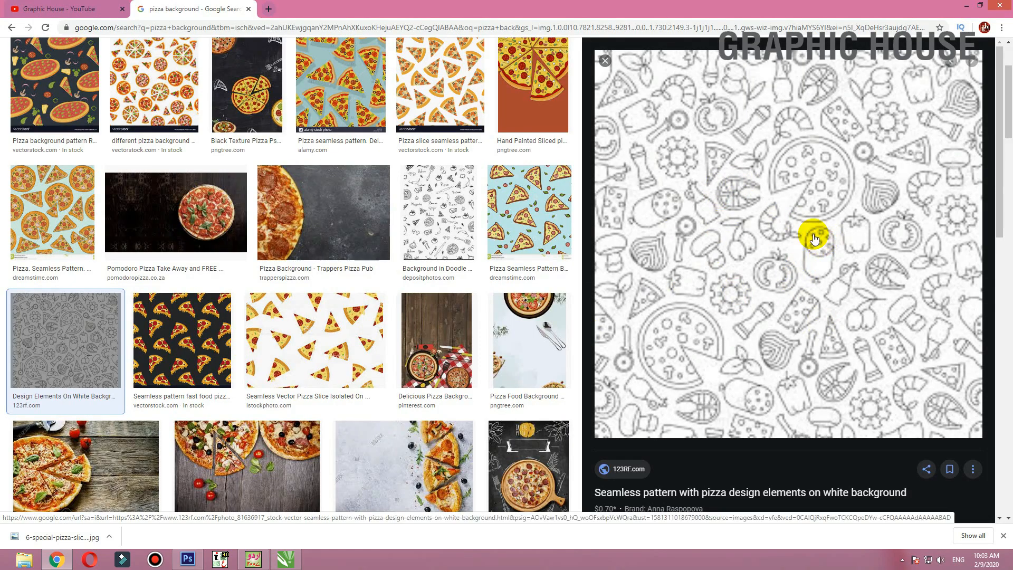
scroll(768, 192, "down", 4)
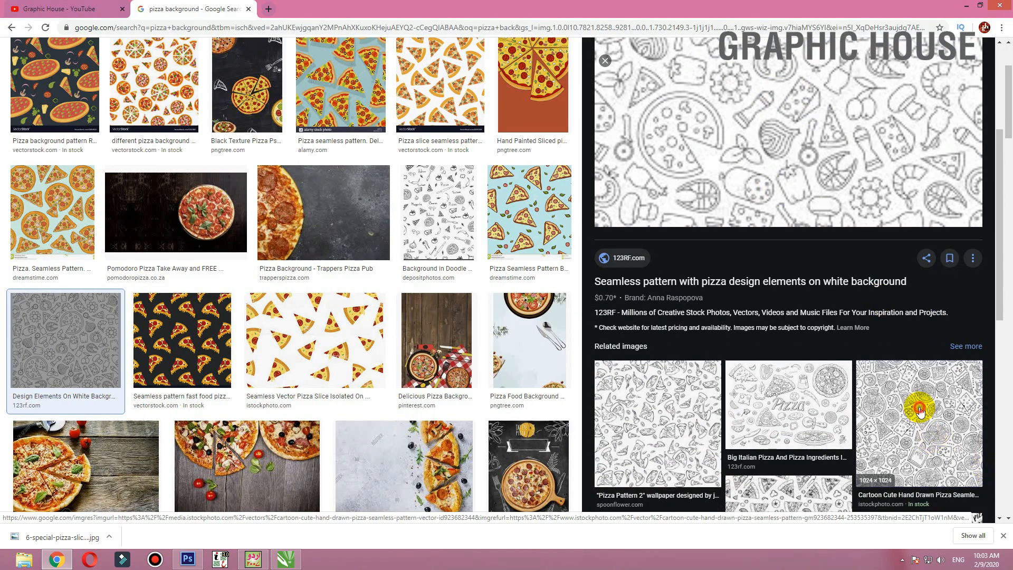
left_click(919, 411)
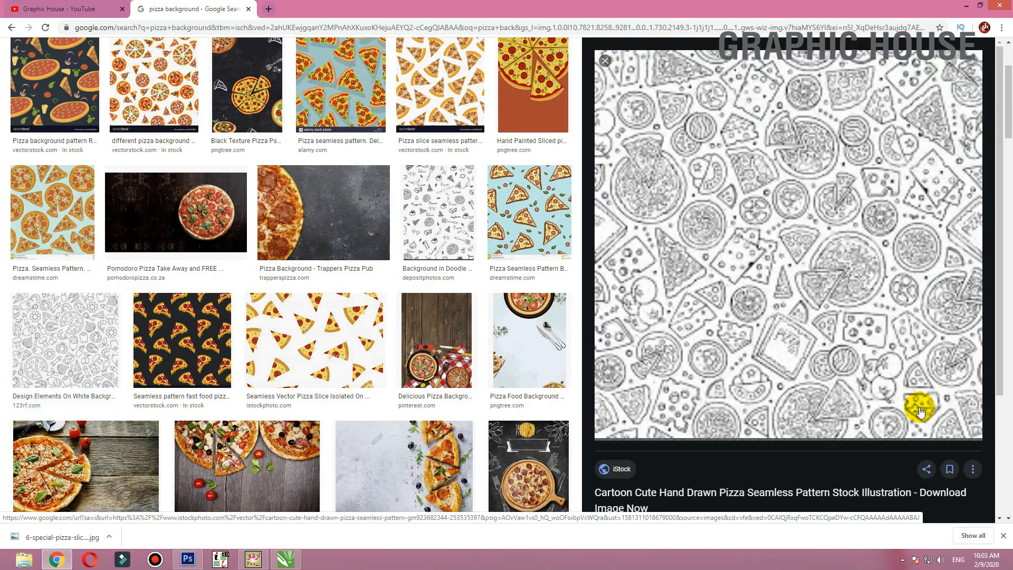
right_click(763, 239)
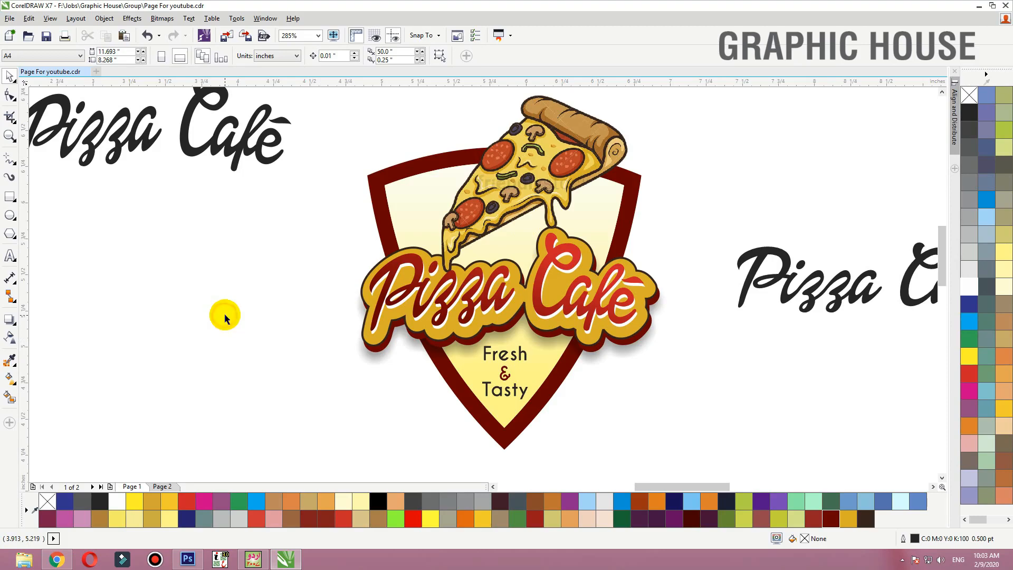
- Switch to CorelDRAW, paste the pizza pattern, scale it down to about 0.645 inches square and move it to the empty area beside the logo
key("ctrl+v")
key("shift+F2")
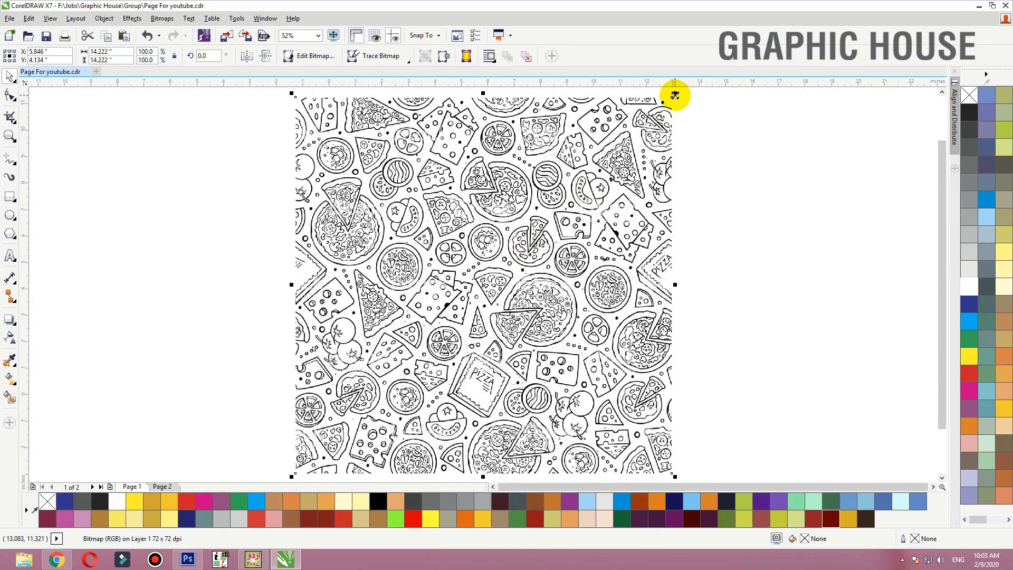
left_click_drag(675, 95, 357, 348)
key("F2")
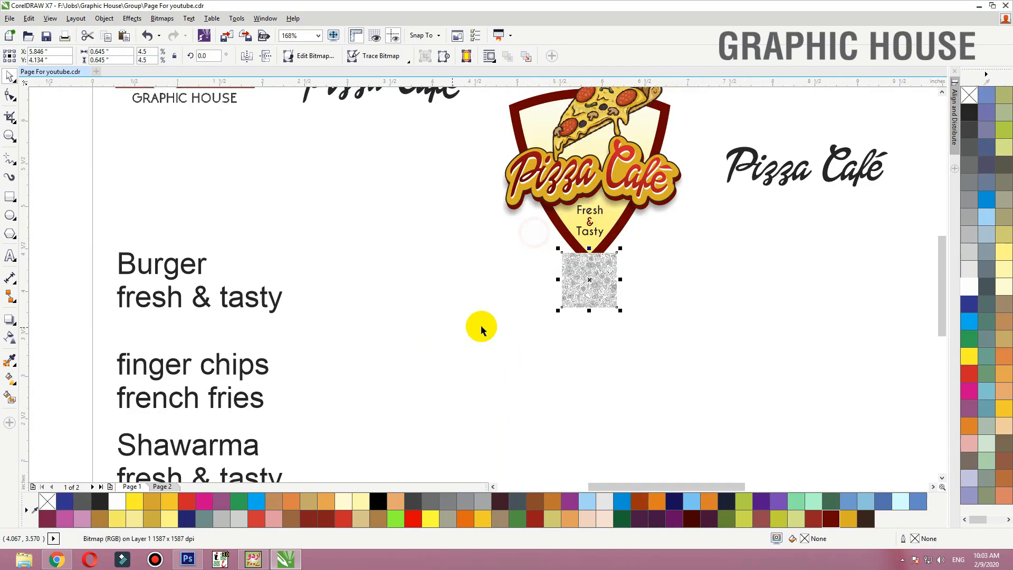
left_click_drag(607, 275, 742, 348)
- PowerClip the small pizza pattern inside the logo's inner shield shape
right_click(742, 341)
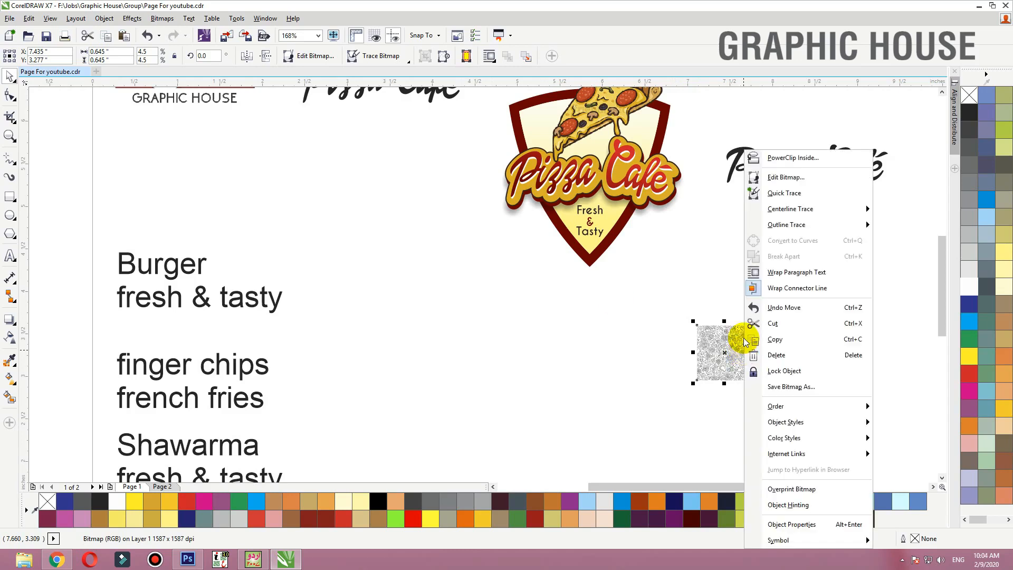
left_click(800, 158)
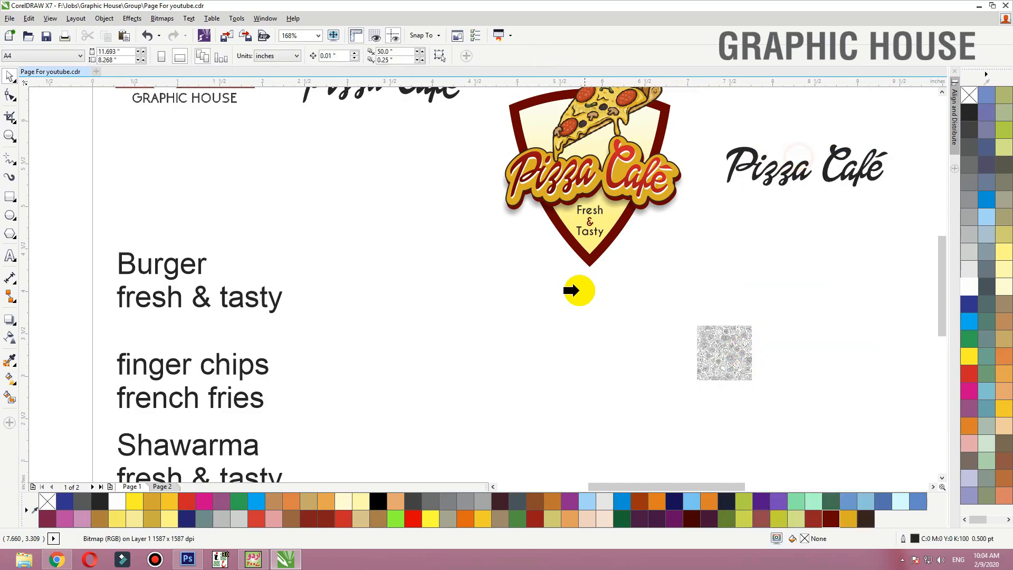
left_click(579, 249)
- Open the shield's PowerClip contents for editing and enlarge the pattern about its centre to about 2.07 inches square, covering the shield
left_click(563, 268)
scroll(532, 282, "down", 2)
key("F2")
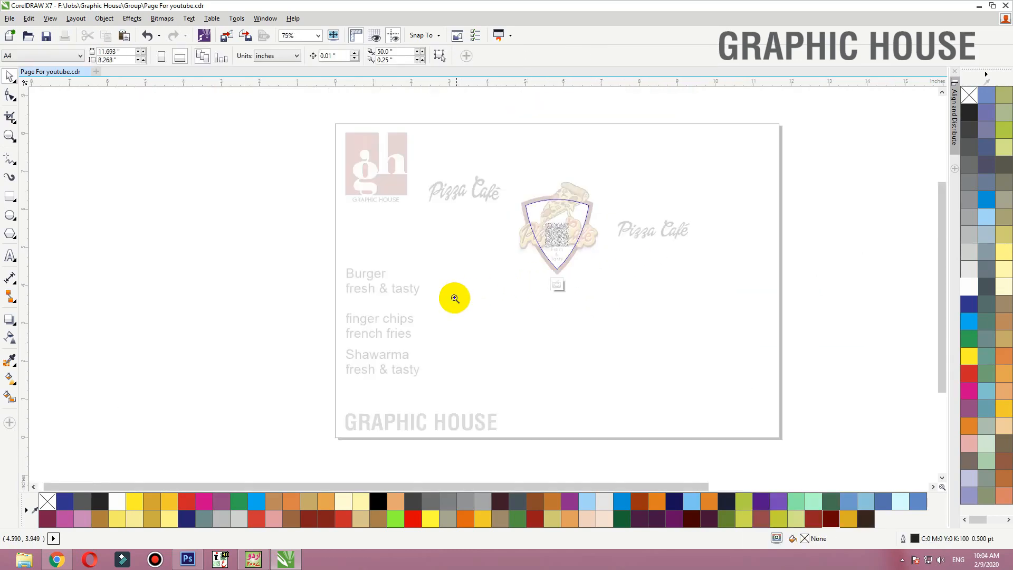
mouse_move(457, 297)
left_mouse_down()
mouse_move(662, 165)
mouse_move(628, 170)
left_mouse_up()
left_click(516, 296)
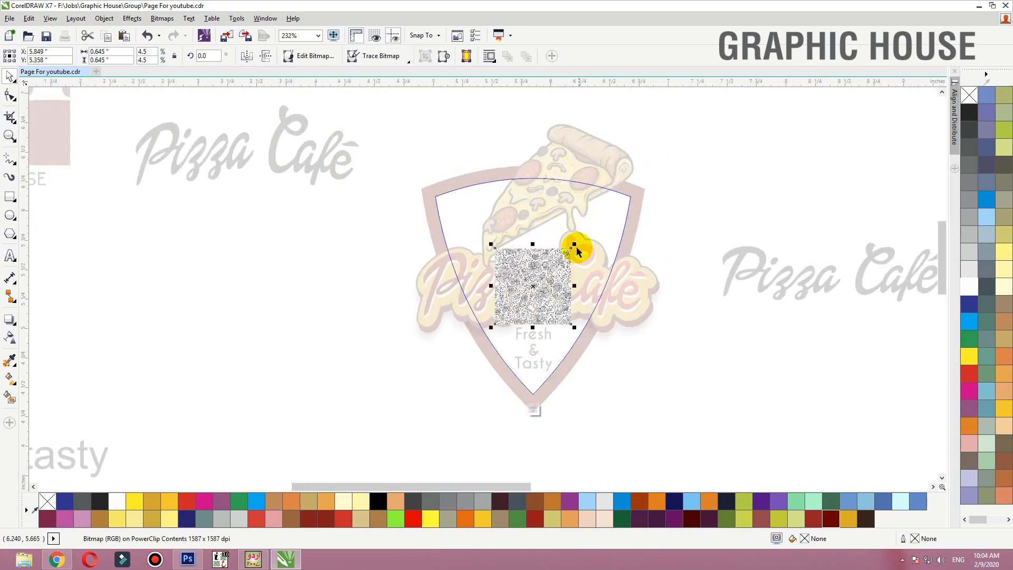
left_click_drag(575, 246, 659, 160)
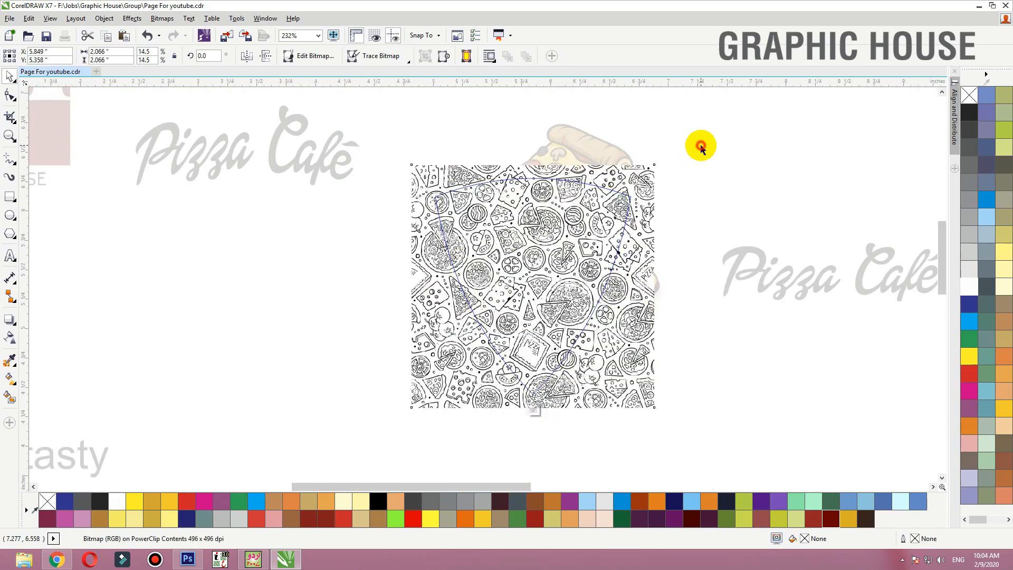
- Start the Transparency tool on the enlarged pizza pattern
left_click(495, 267)
left_click(19, 342)
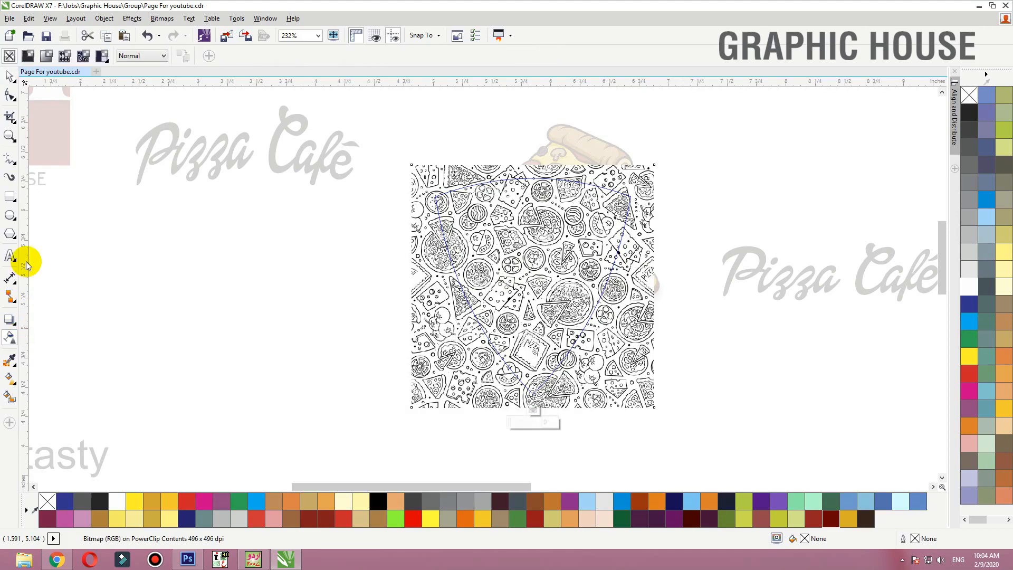
- Apply a uniform transparency of 50 to the pizza-pattern bitmap inside the shield and finish editing the PowerClip
left_click(28, 56)
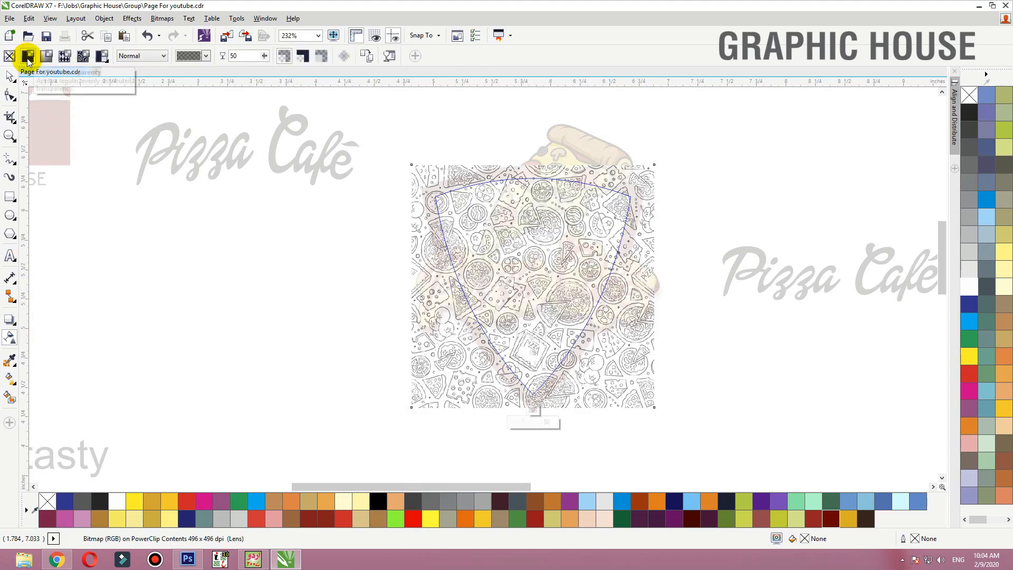
left_click(10, 76)
left_click(100, 222, "ctrl")
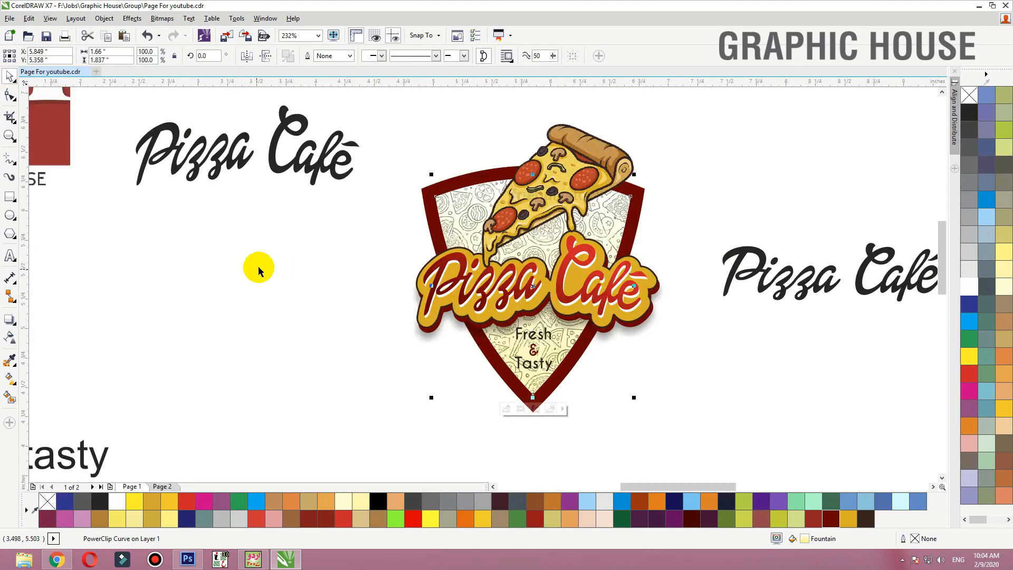
- Duplicate the patterned shield beside the logo and set the copy's frame type to None, leaving only its gradient shape
left_click_drag(446, 218, 186, 248)
key("ctrl+z")
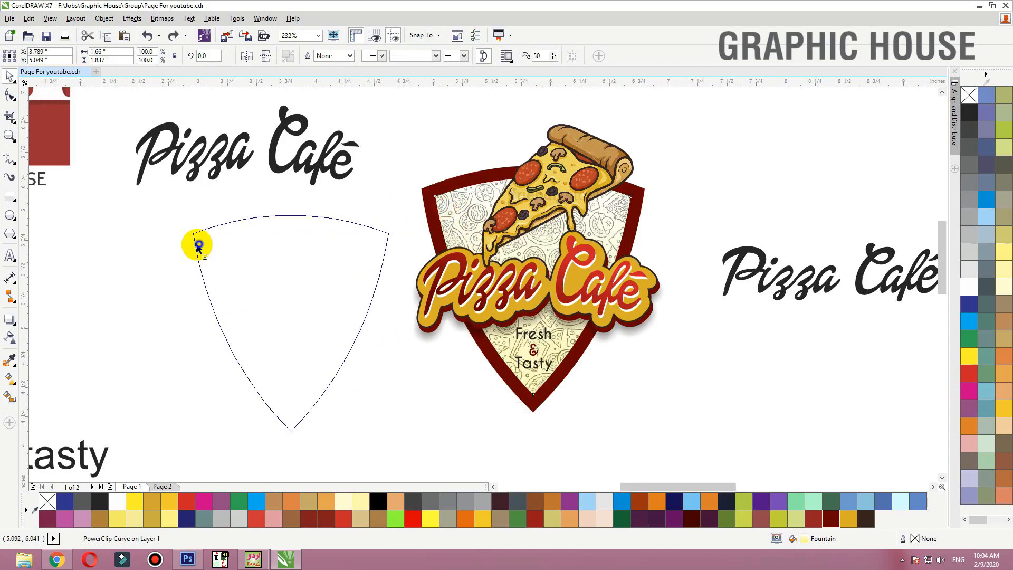
right_click(276, 240)
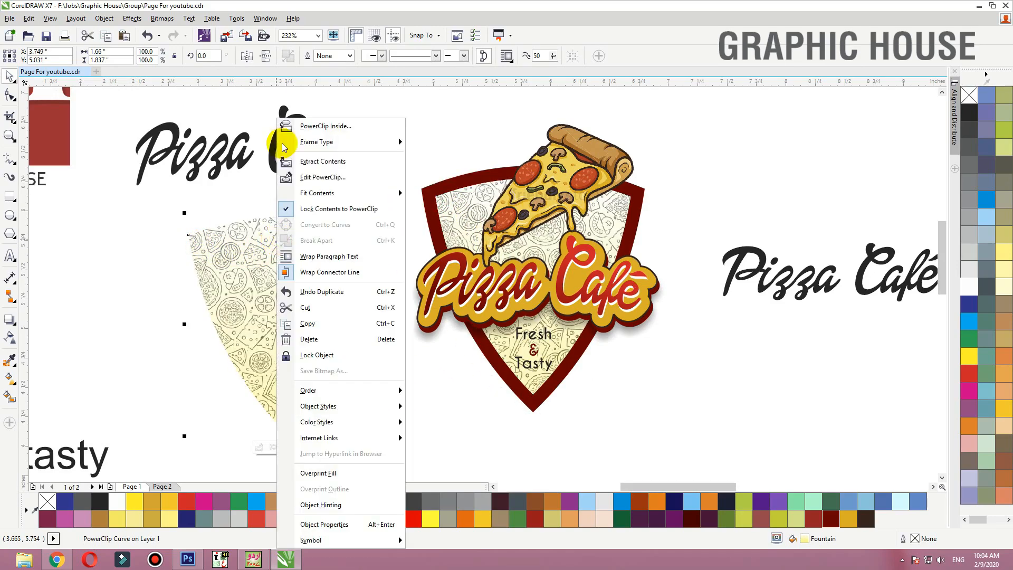
mouse_move(383, 141)
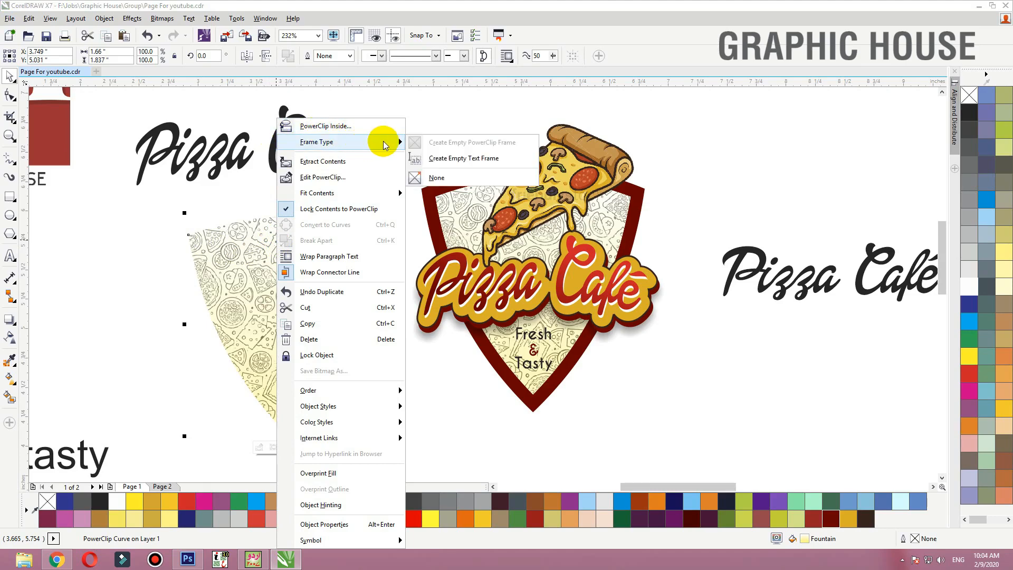
left_click(438, 178)
left_click_drag(274, 260, 179, 235)
key("ctrl+z")
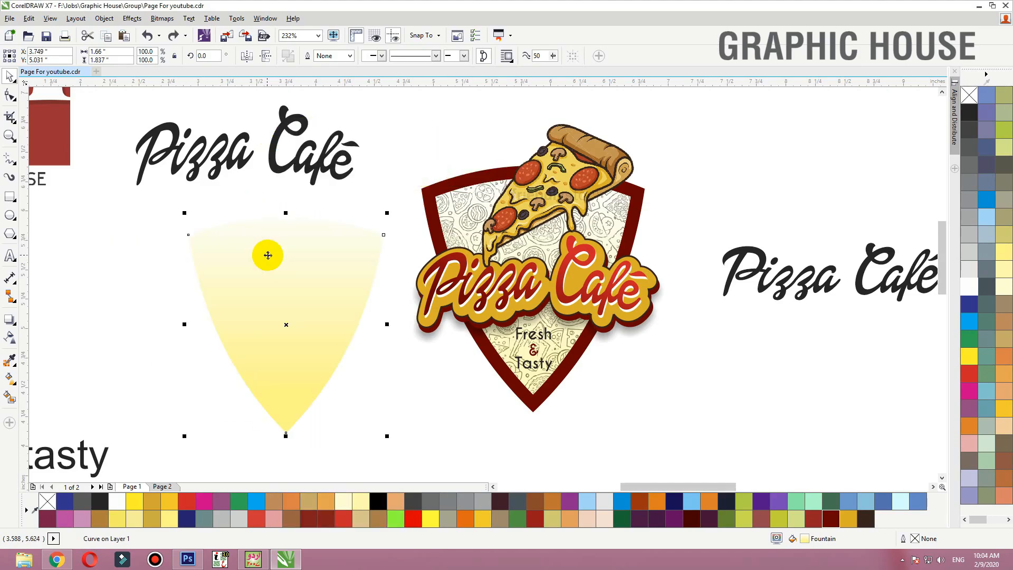
- PowerClip the plain gradient shield copy inside the logo's patterned shield
right_click(273, 241)
left_click(320, 193)
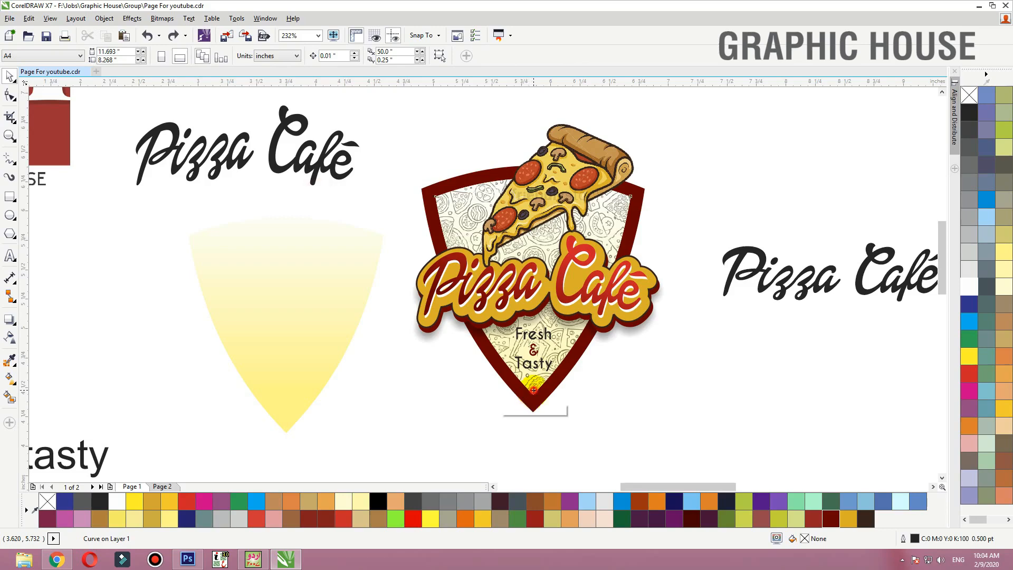
left_click(533, 391)
- Open the shield's PowerClip contents and send the gradient shape behind the pizza pattern
left_click(513, 411)
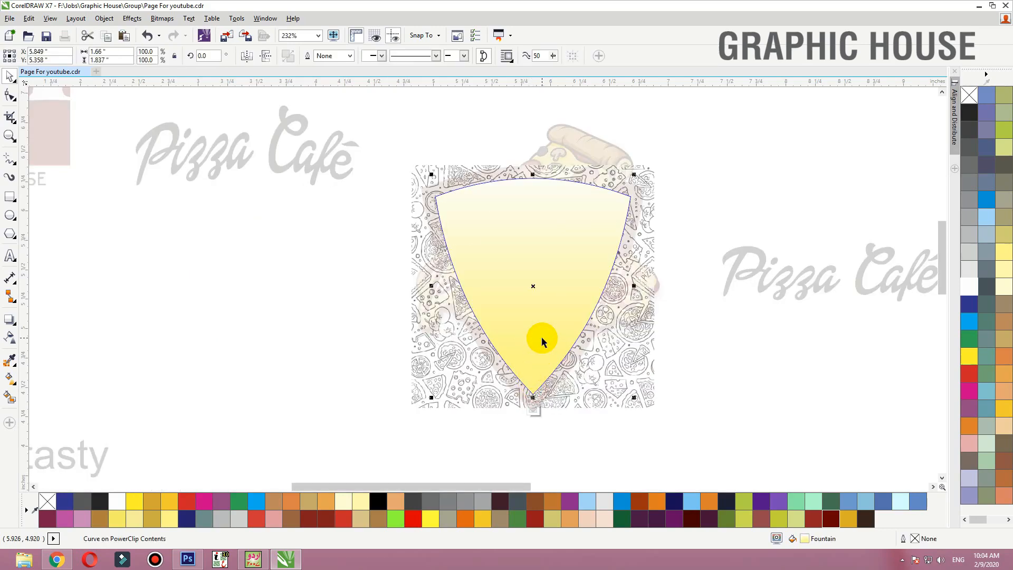
key("shift+Page_Down")
left_click_drag(593, 386, 353, 382)
key("ctrl+z")
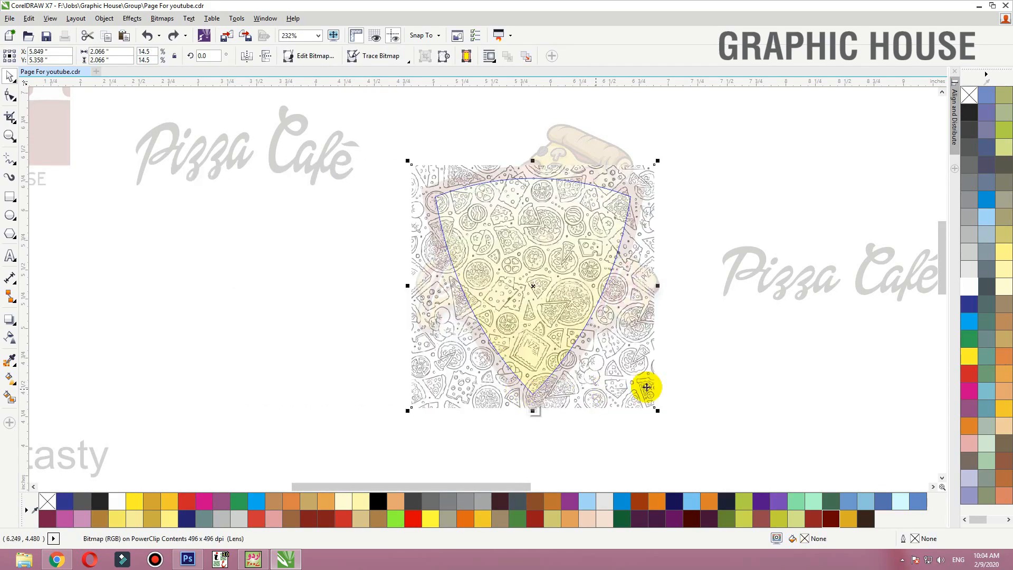
- Raise the pizza-pattern bitmap's uniform transparency, trying 60 and settling on 80
left_click(699, 386)
key("F2")
left_click_drag(753, 160, 292, 440)
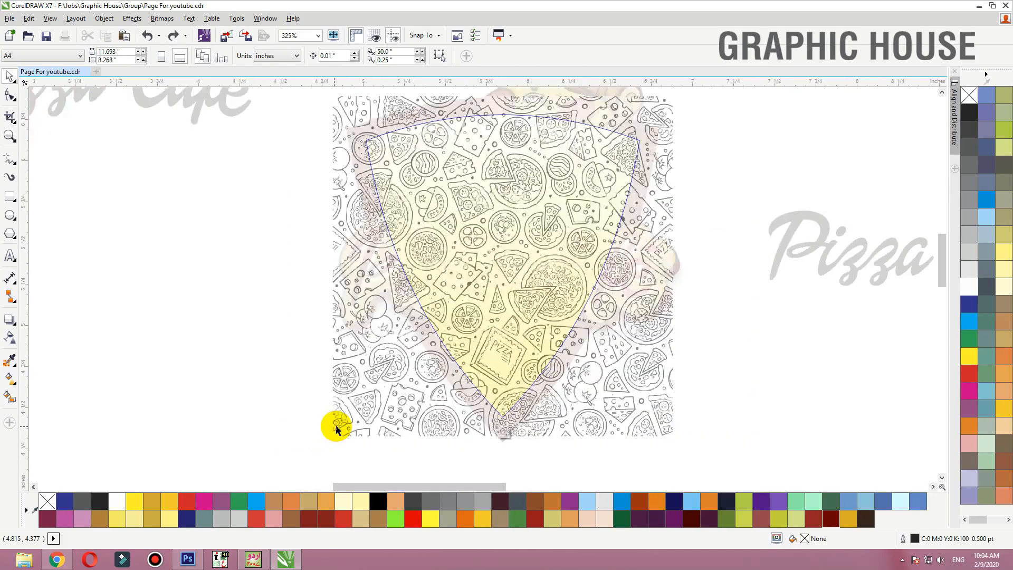
left_click(396, 409)
left_click(10, 338)
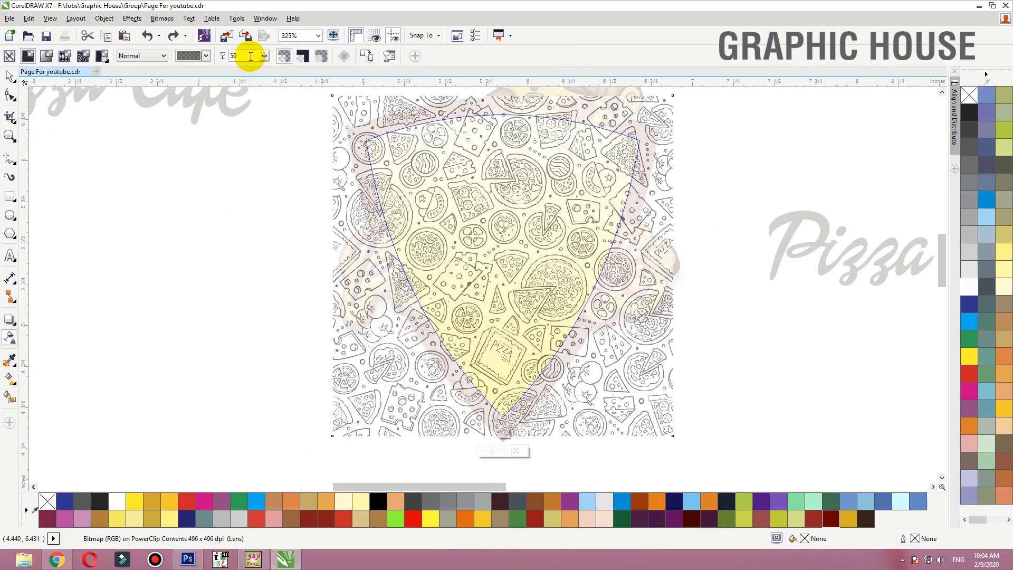
left_click(245, 56)
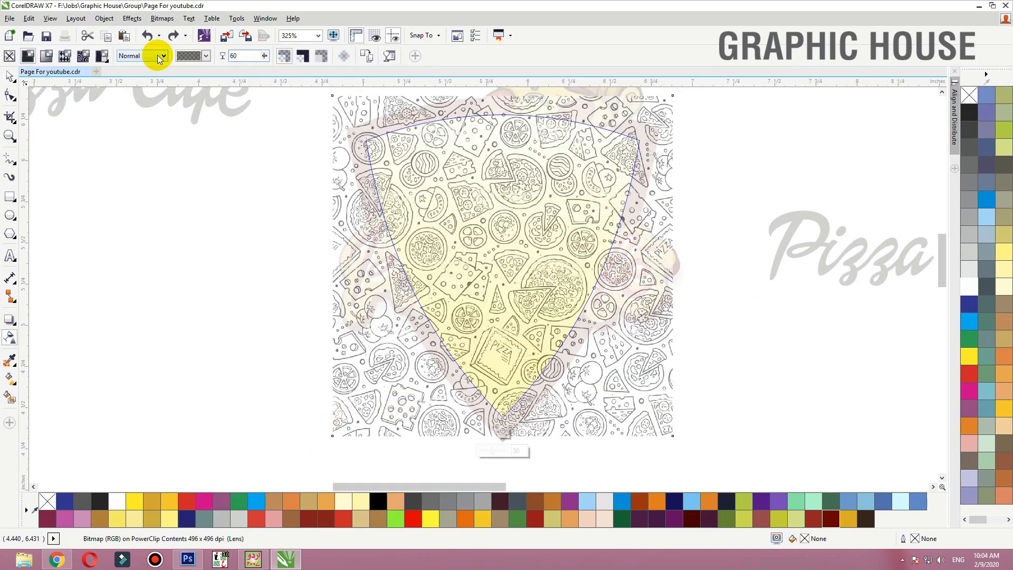
key("Return")
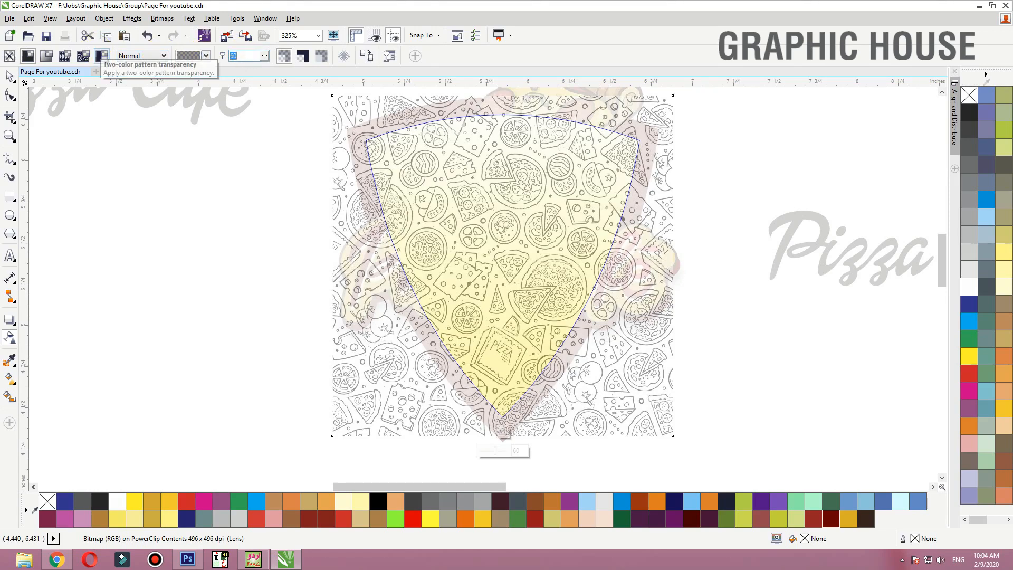
type("80")
key("Return")
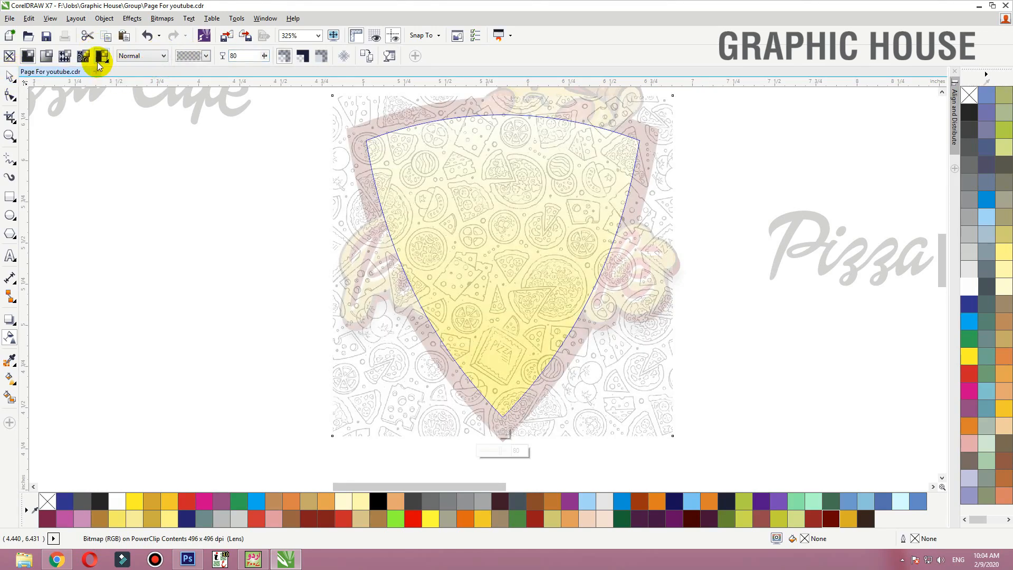
- Try the Add, Subtract and Difference merge modes on the pizza pattern's transparency
left_click(132, 56)
left_click(134, 79)
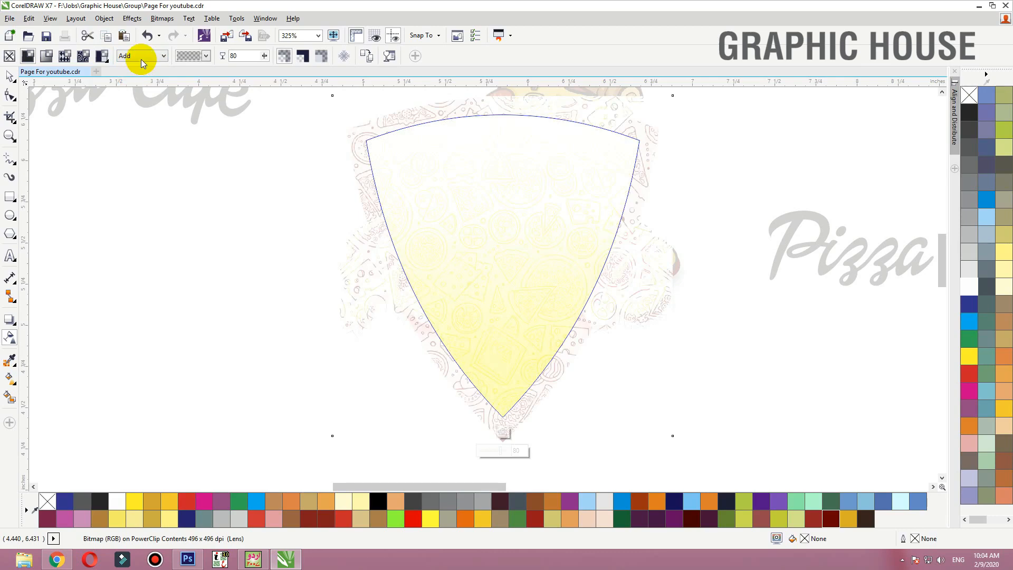
left_click(141, 57)
left_click(135, 88)
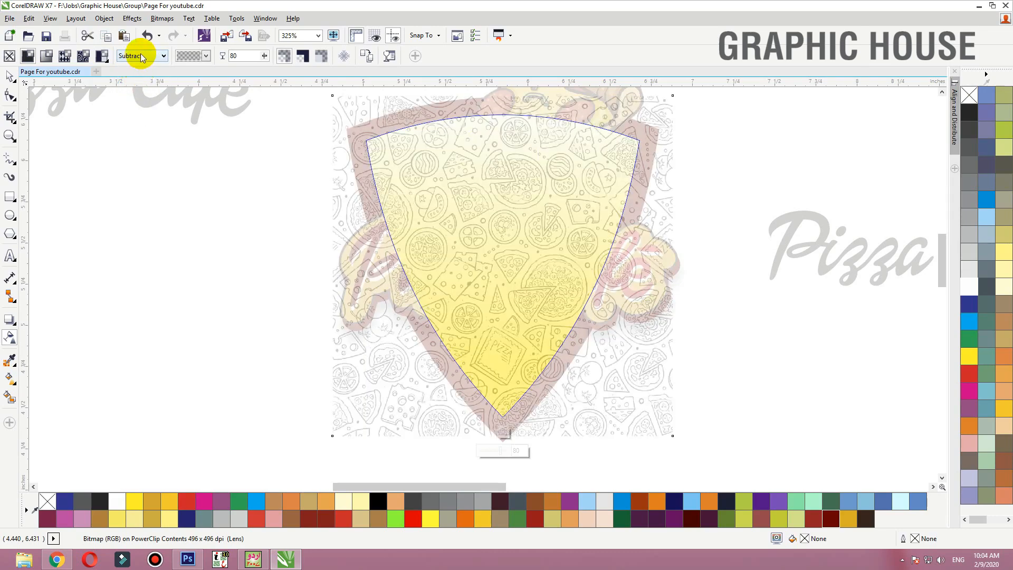
left_click(141, 56)
left_click(139, 100)
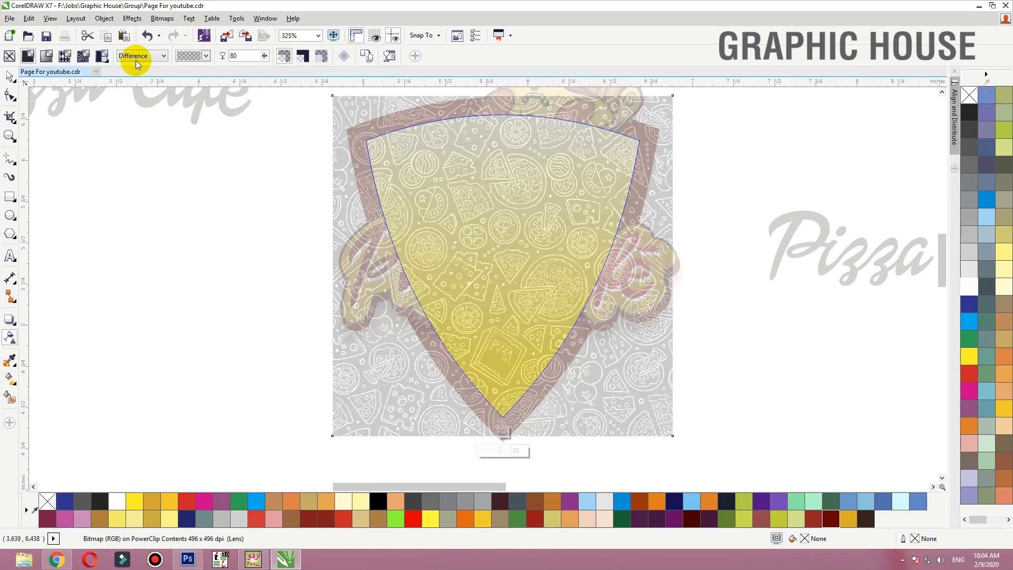
- Set the pizza pattern's transparency merge mode to Multiply and finish editing the PowerClip
left_click(135, 58)
left_click(134, 107)
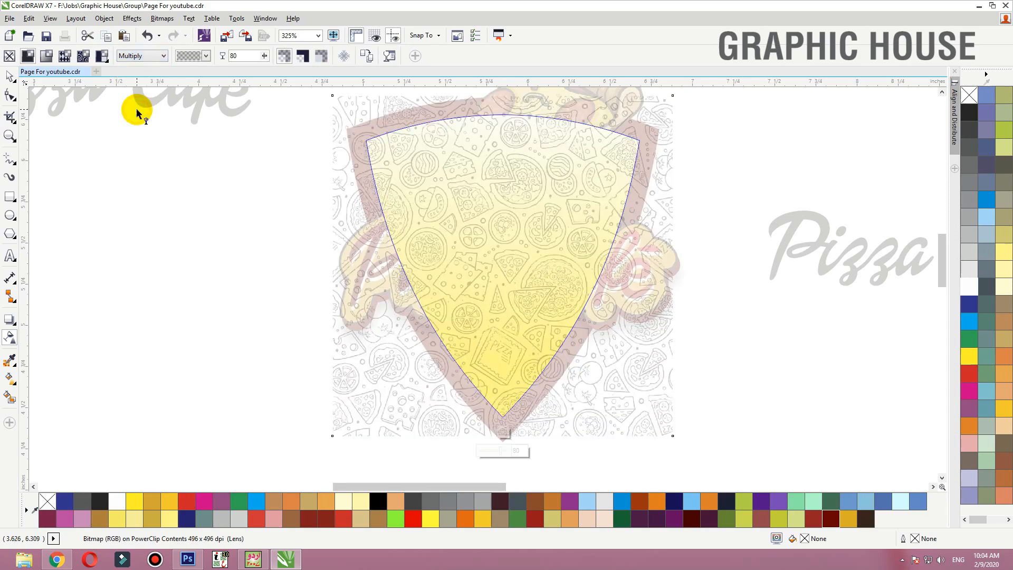
left_click(141, 55)
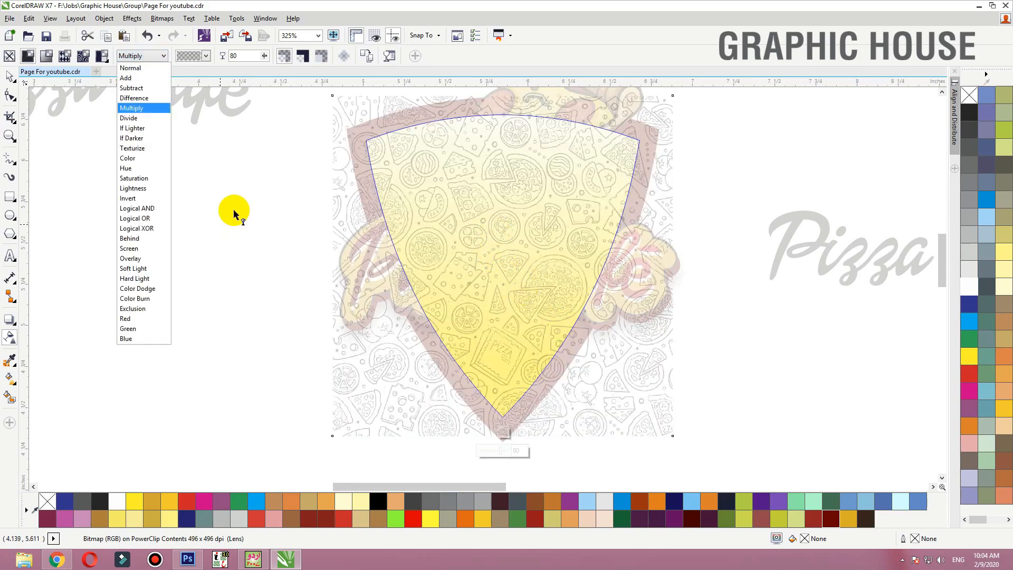
left_click(139, 67)
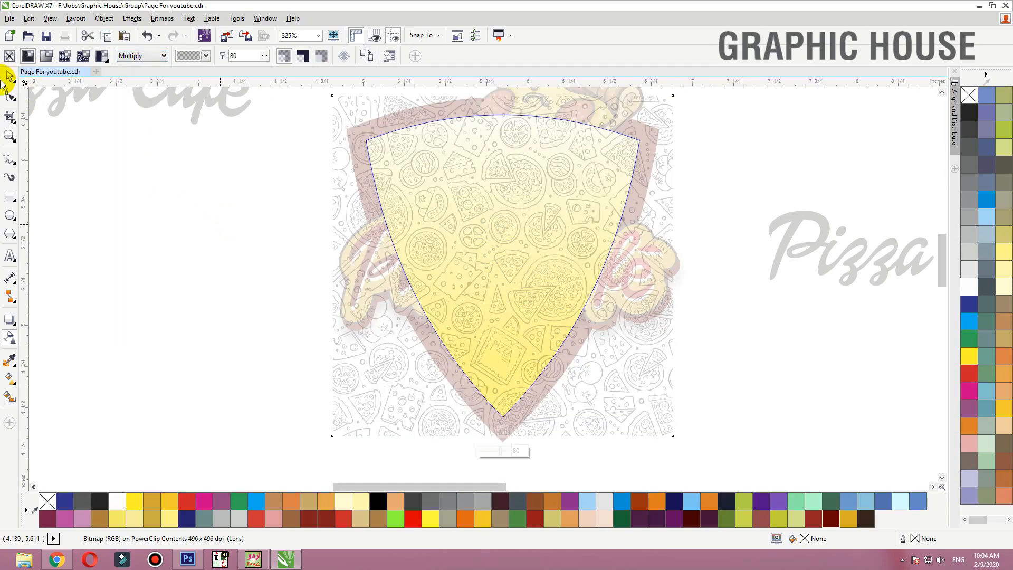
left_click(9, 77)
left_click(134, 196, "ctrl")
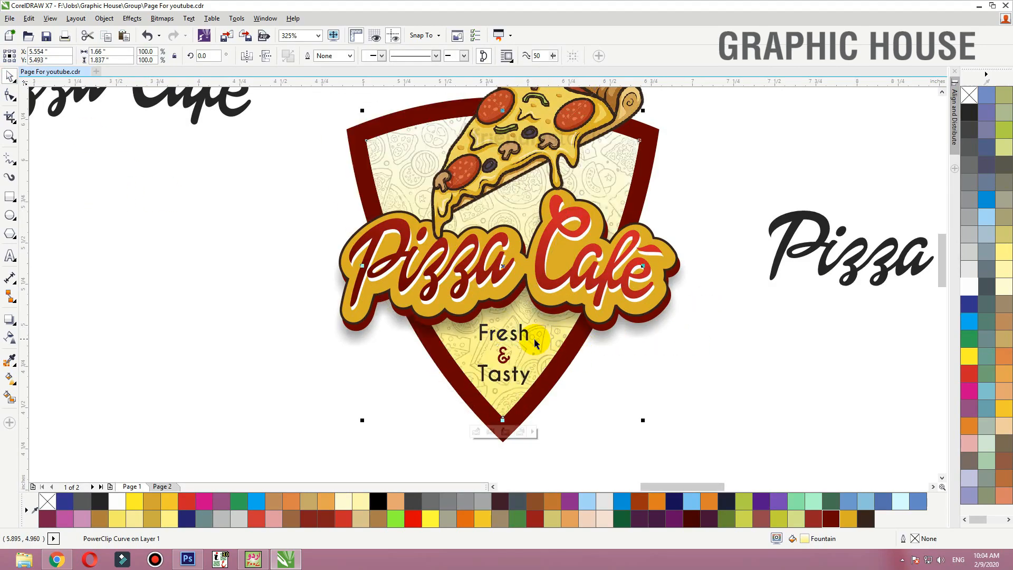
- Reopen the shield's PowerClip contents and send the pizza pattern behind the gradient shape
left_click(548, 340, "ctrl")
left_click(543, 350, "ctrl")
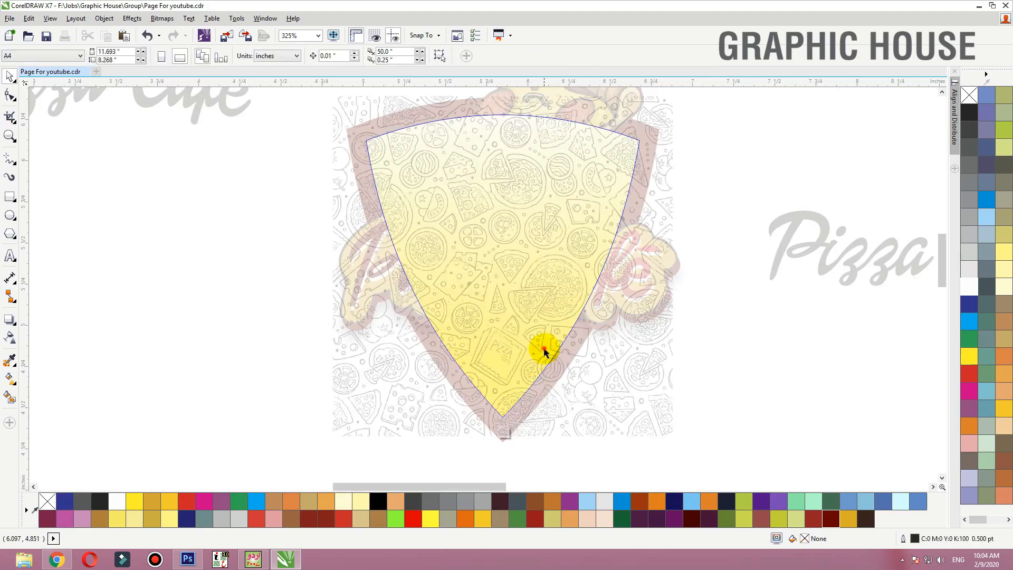
left_click(387, 348)
key("shift+Page_Down")
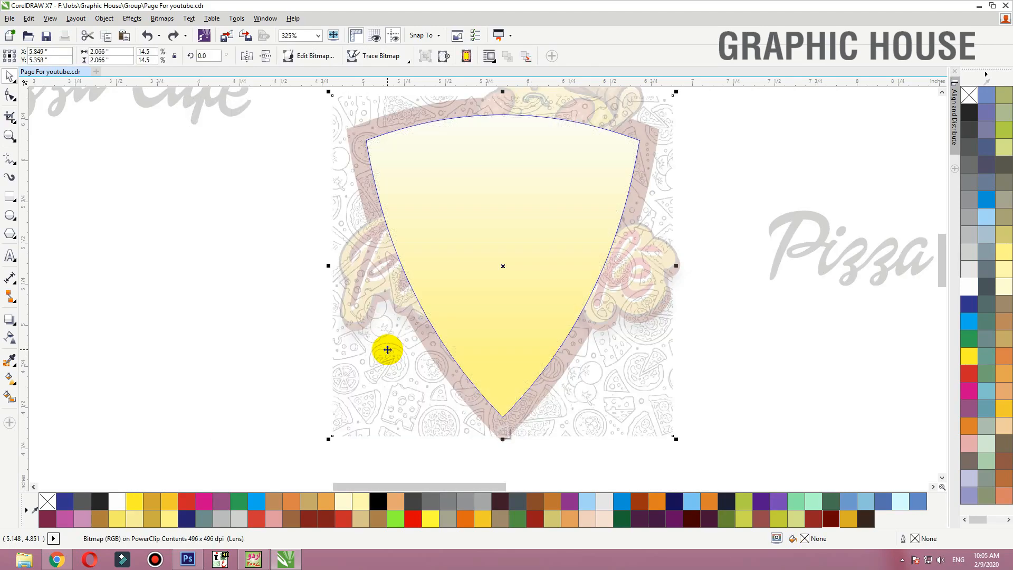
left_click_drag(588, 160, 497, 162)
key("ctrl+z")
- Shift the gradient shape's interactive fill upward so the yellow reaches higher in the shield
key("g")
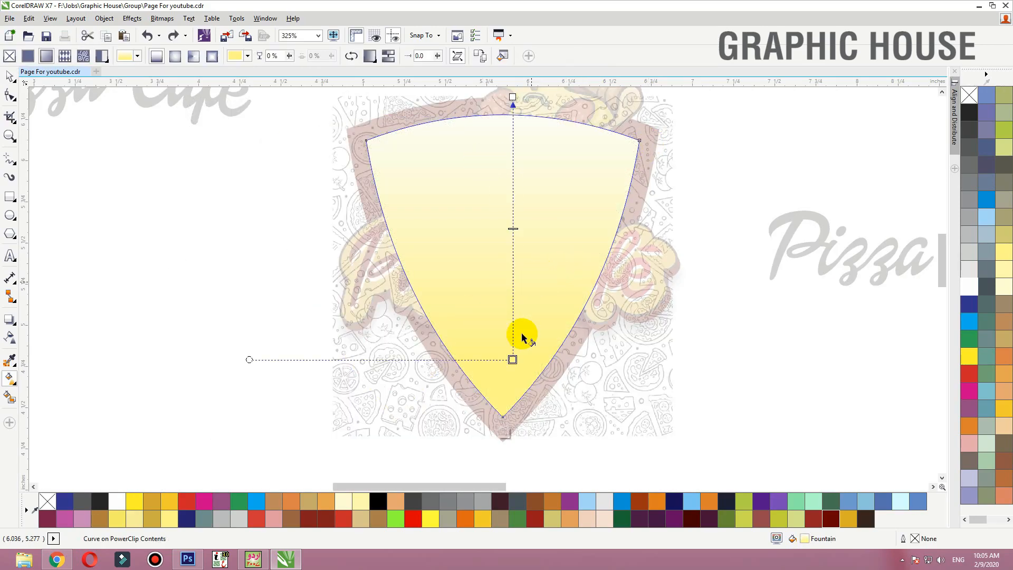
scroll(516, 153, "down", 3)
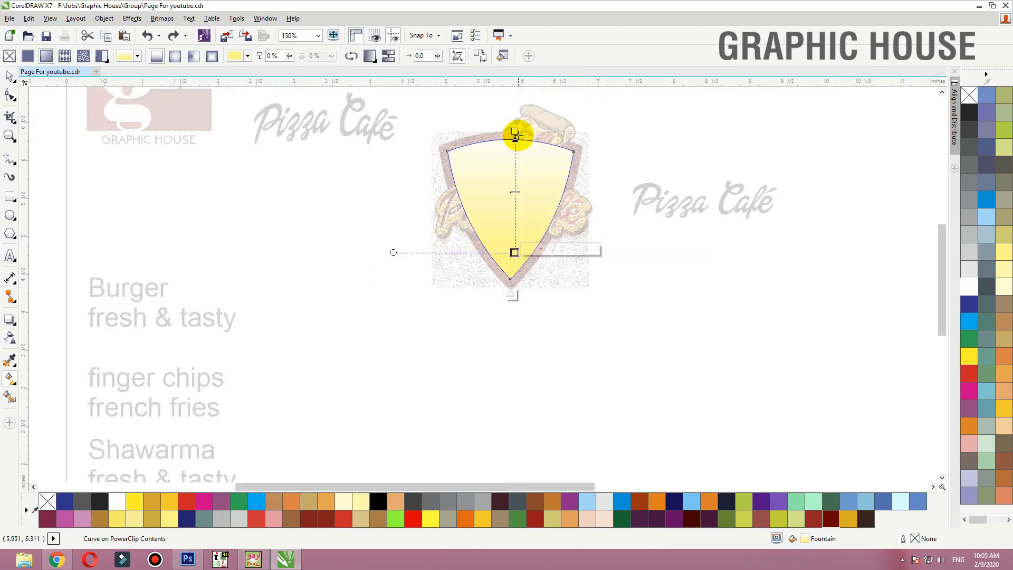
left_click(516, 104)
left_click_drag(515, 253, 513, 228)
key("space")
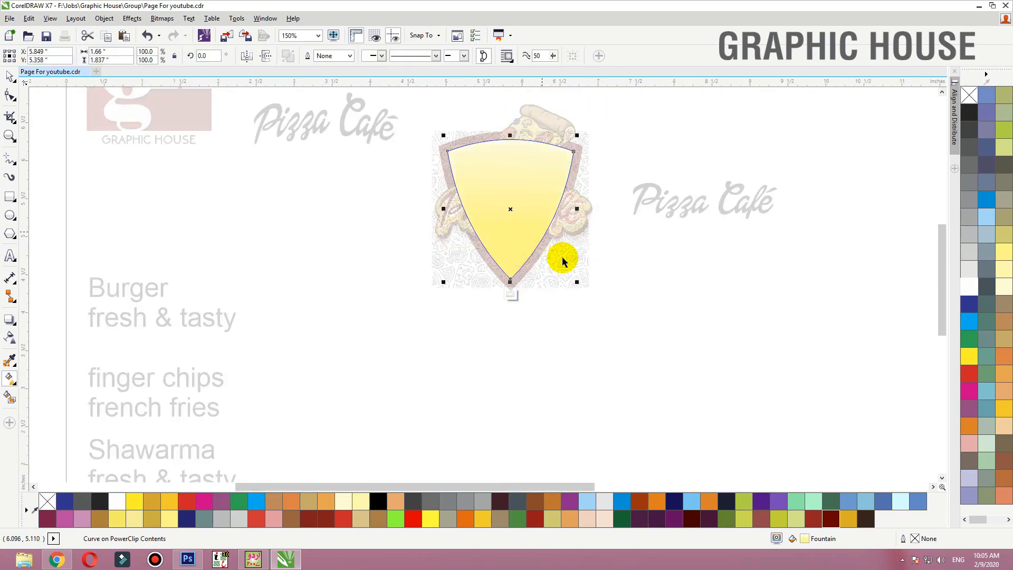
- Send the gradient shape to the back of the PowerClip contents and finish editing the PowerClip
key("shift+Page_Down")
left_click(733, 135, "ctrl")
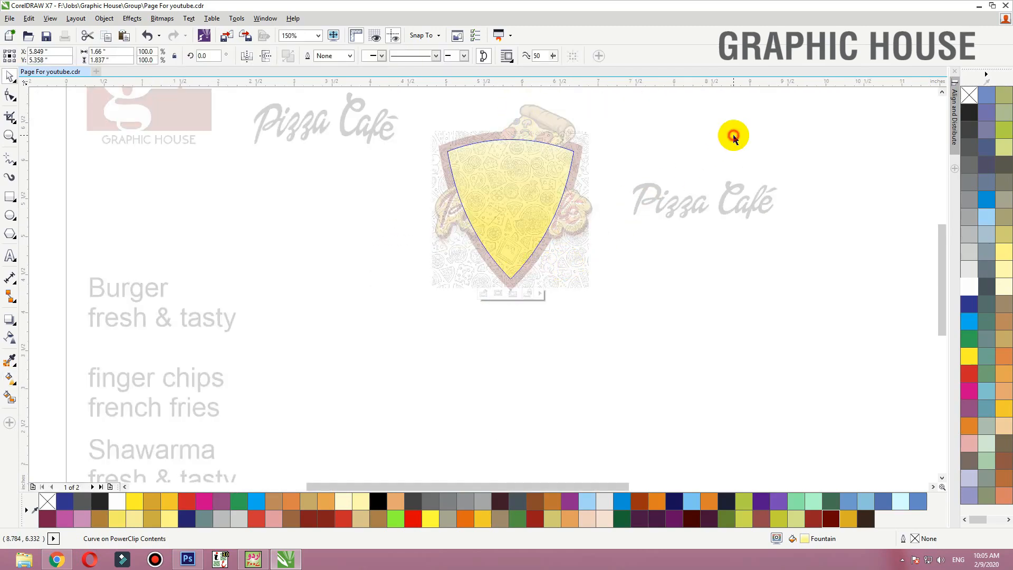
key("shift+F2")
left_click(762, 144)
scroll(650, 188, "down", 1)
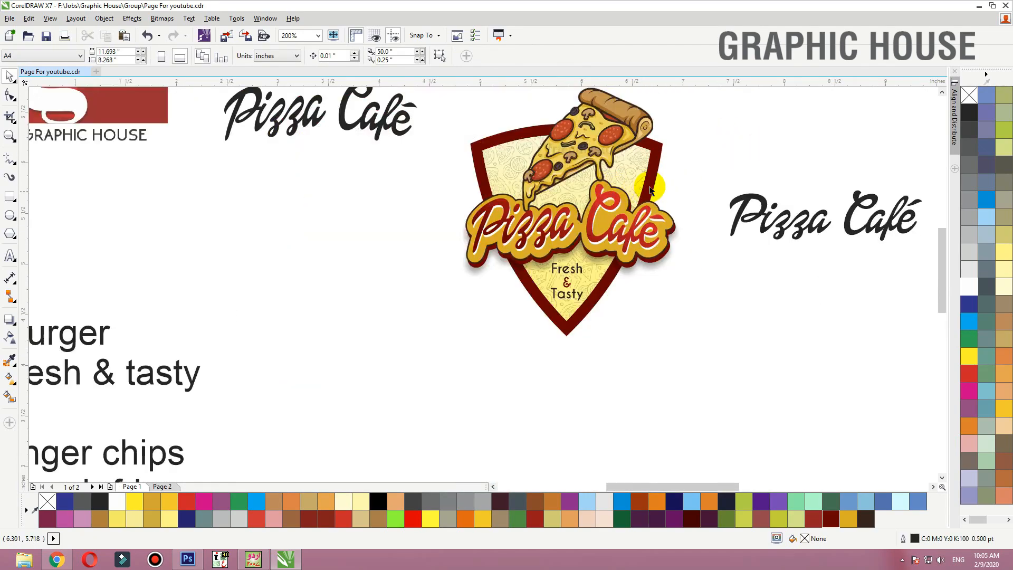
left_click_drag(538, 164, 434, 86)
key("shift+F2")
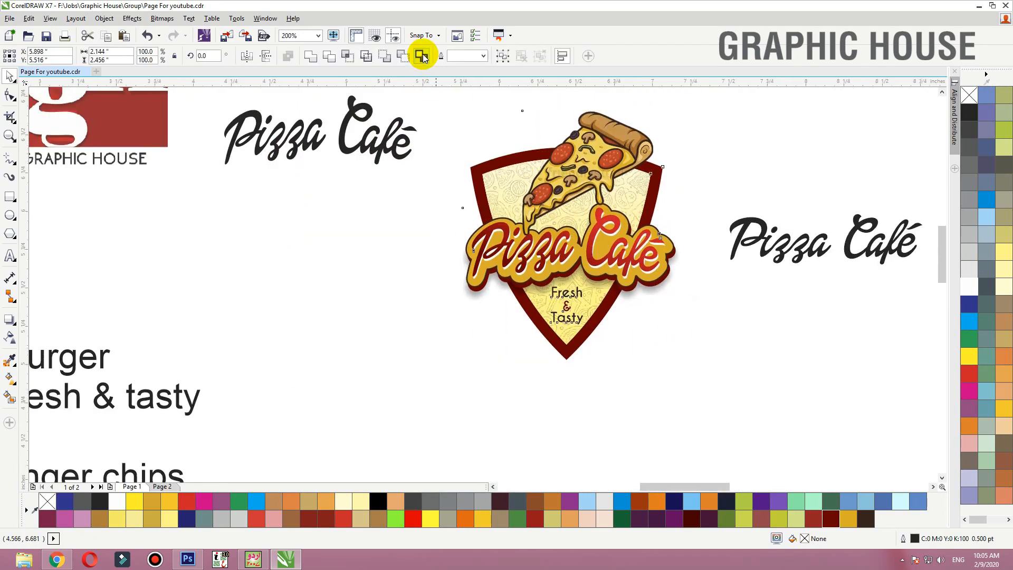
left_click(699, 190)
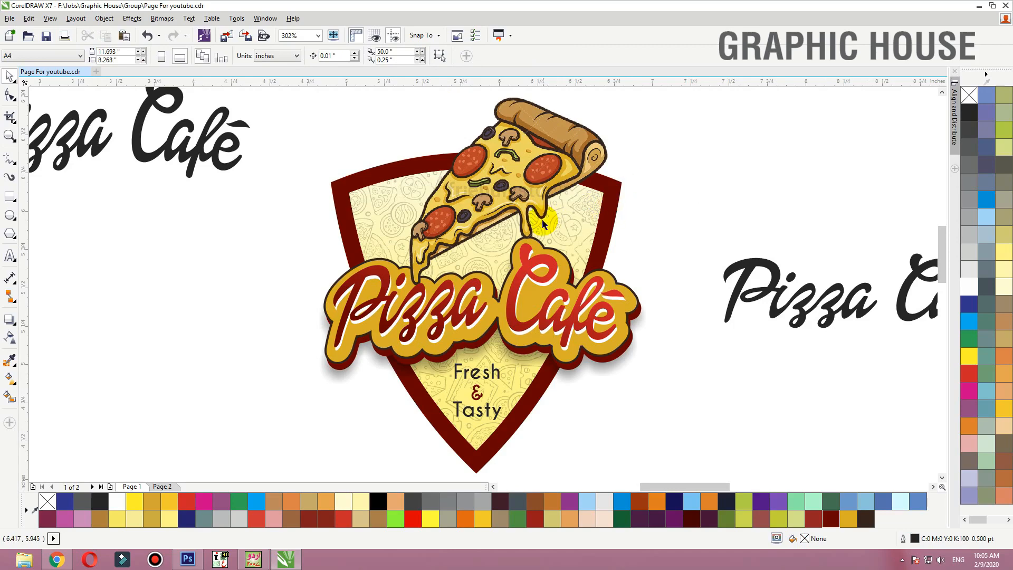
- Delete the two spare black "Pizza Café" texts on either side of the logo
scroll(454, 219, "down", 2)
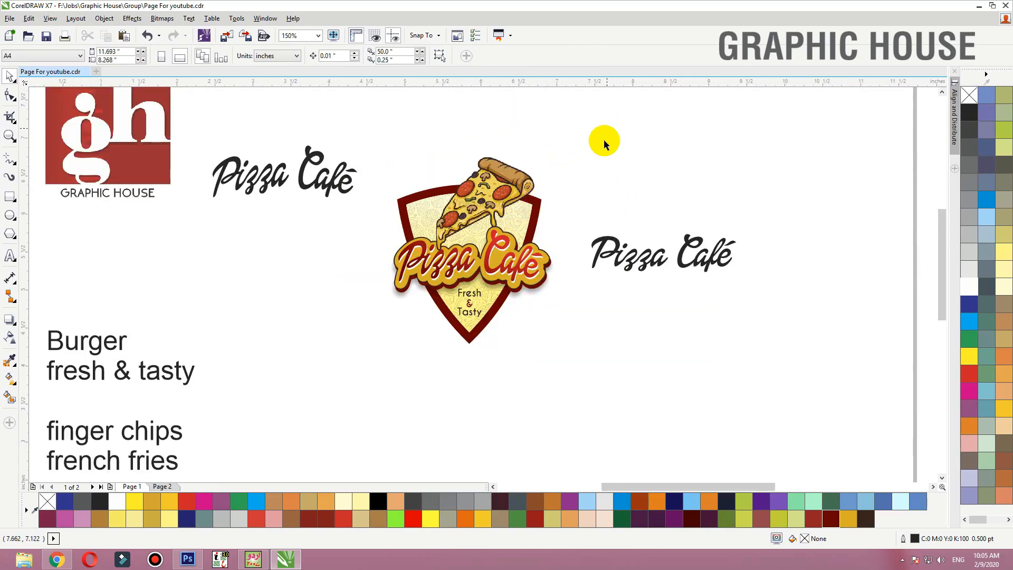
left_click_drag(634, 254, 645, 260)
key("Delete")
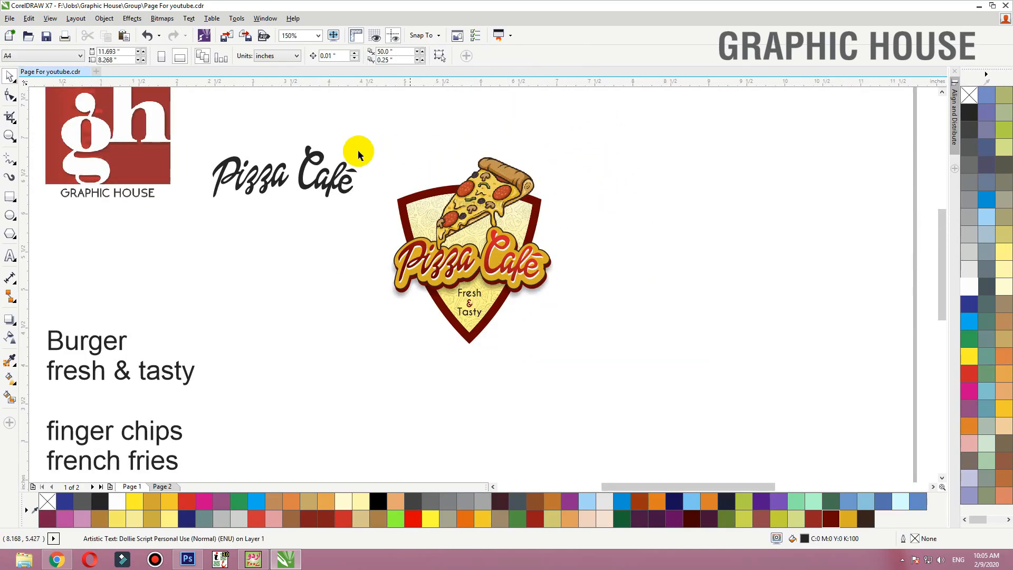
left_click_drag(328, 181, 341, 153)
key("Delete")
- Select all parts of the pizza logo and move them about 1.28 inches left, closer to the Graphic House logo
left_click_drag(643, 112, 328, 387)
left_click_drag(487, 255, 390, 256)
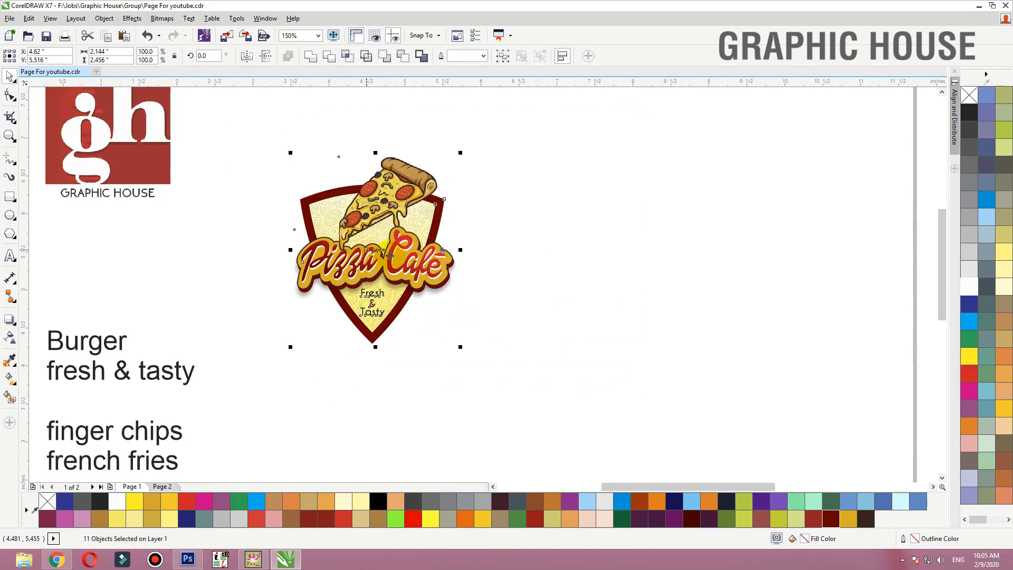
left_click(545, 256)
- Nudge the "Burger fresh & tasty" text slightly down and duplicate the whole pizza logo about 2.56 inches to the right of the original
scroll(442, 217, "down", 1)
key("F2")
left_click_drag(215, 138, 646, 423)
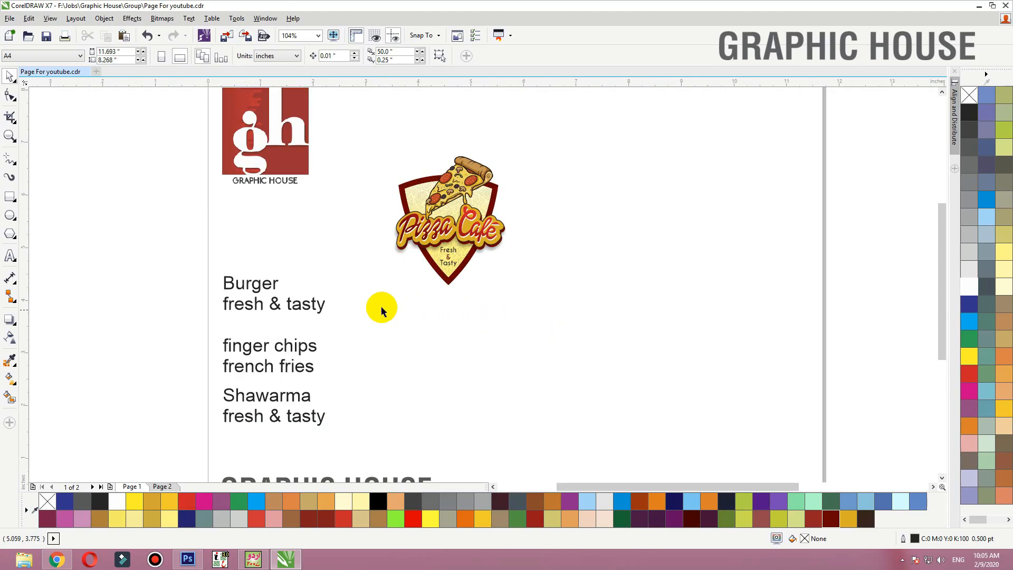
left_click_drag(313, 304, 320, 313)
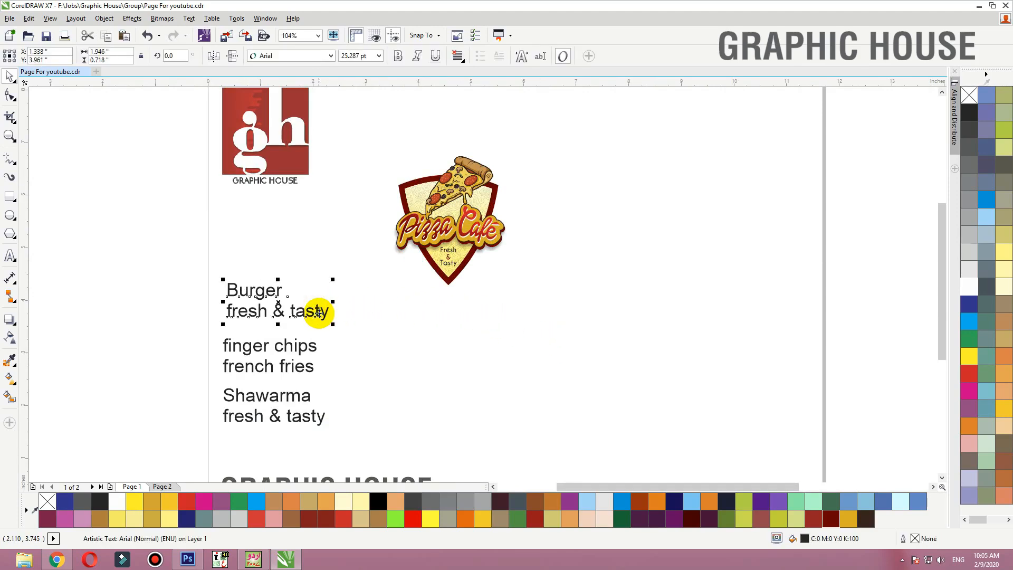
left_click_drag(591, 333, 364, 124)
left_click_drag(431, 187, 563, 185)
- Delete the pizza slice, the Pizza Café lettering and its drop shadow from the duplicated shield
left_click_drag(708, 189, 502, 254)
key("Delete")
left_click(598, 187)
key("Delete")
left_click(600, 239)
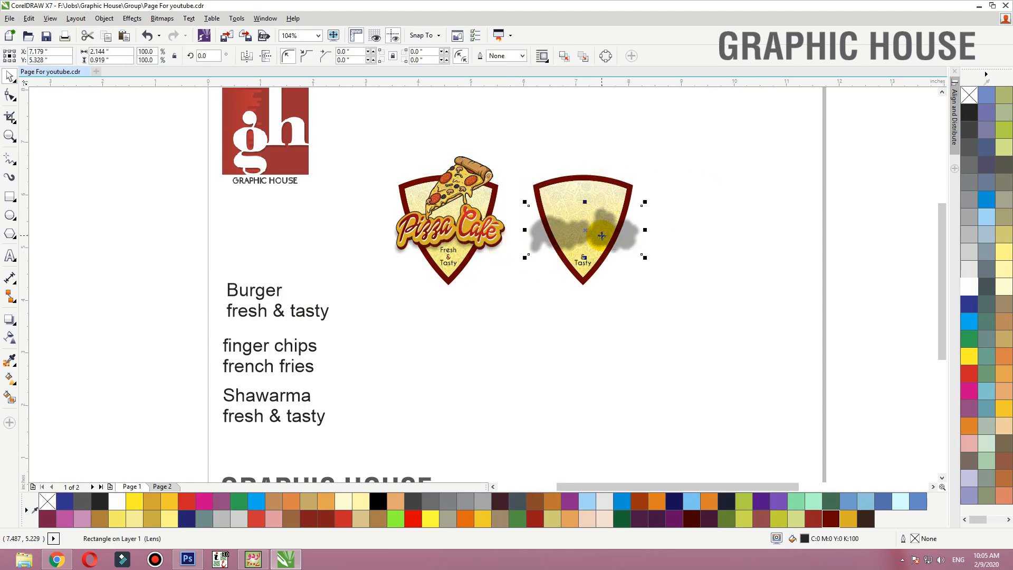
key("Delete")
left_click(591, 195)
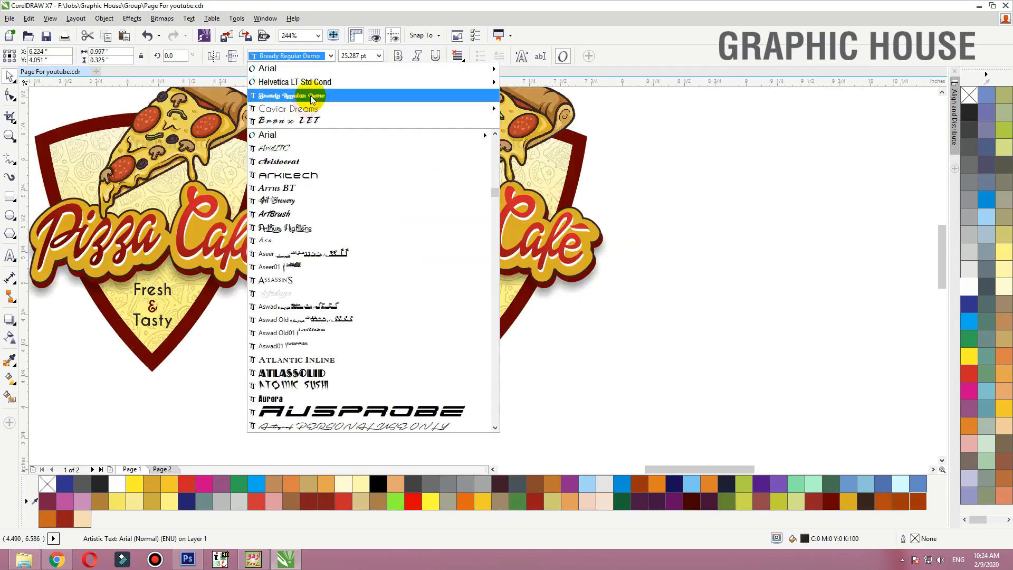
- Set the burger text's font to Bready Regular Demo and change its case to Title Case
left_click(312, 99)
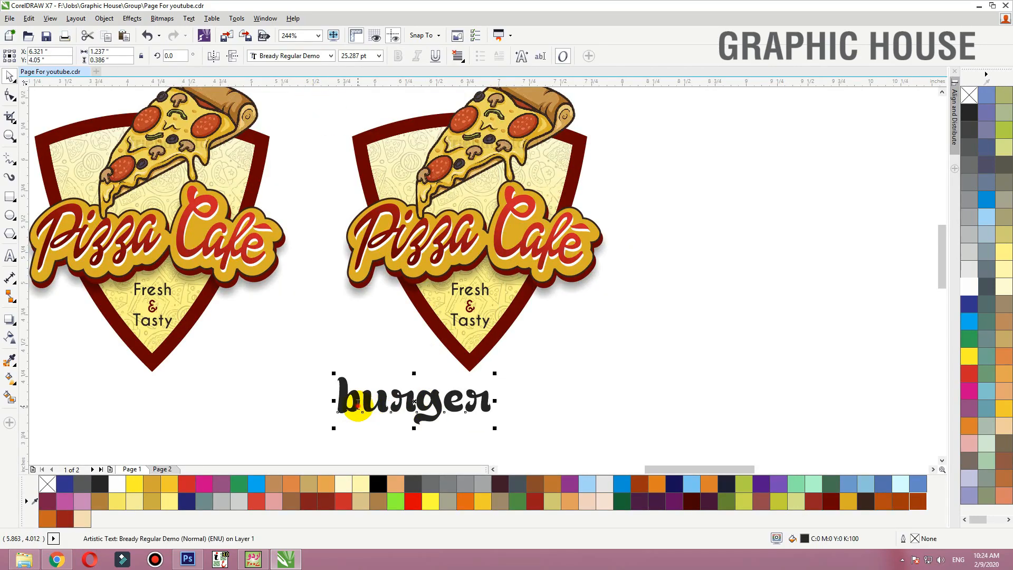
left_click(193, 19)
left_click(232, 354)
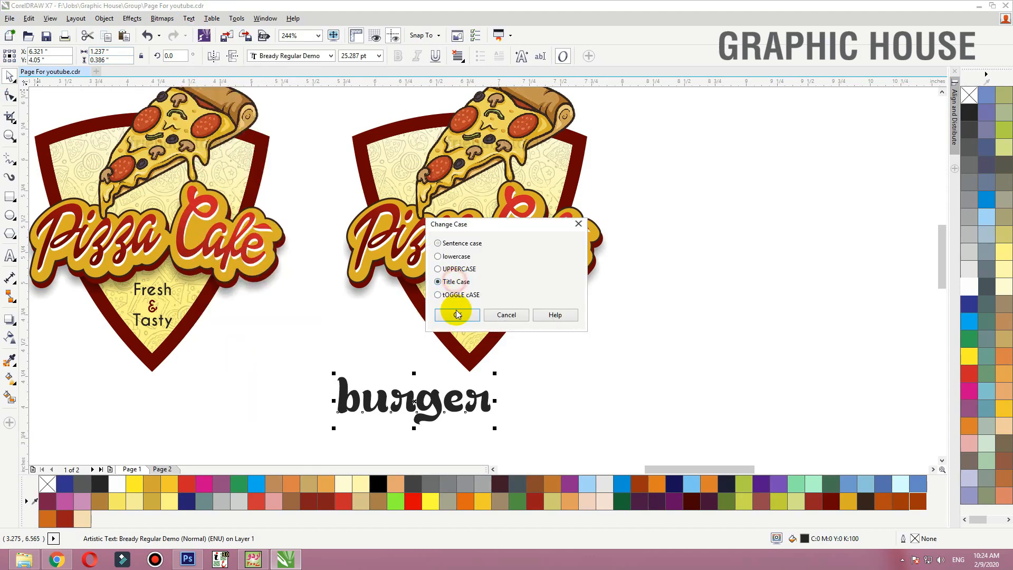
left_click(457, 313)
- Delete the Pizza Café lettering and its backing from the duplicated logo and place the Burger text there, enlarged to about 2 inches wide
left_click(446, 251)
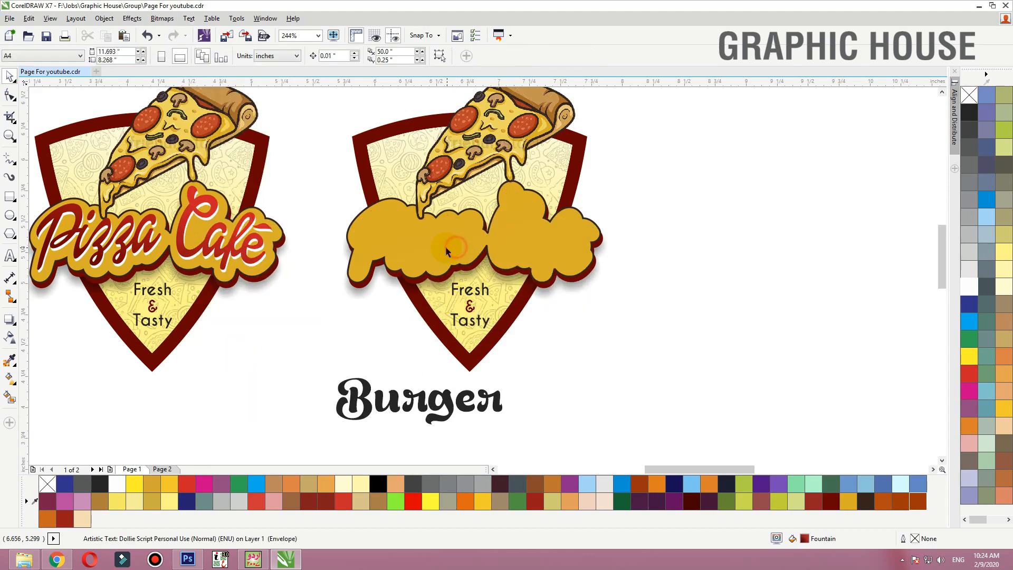
key("Delete")
left_click(485, 289)
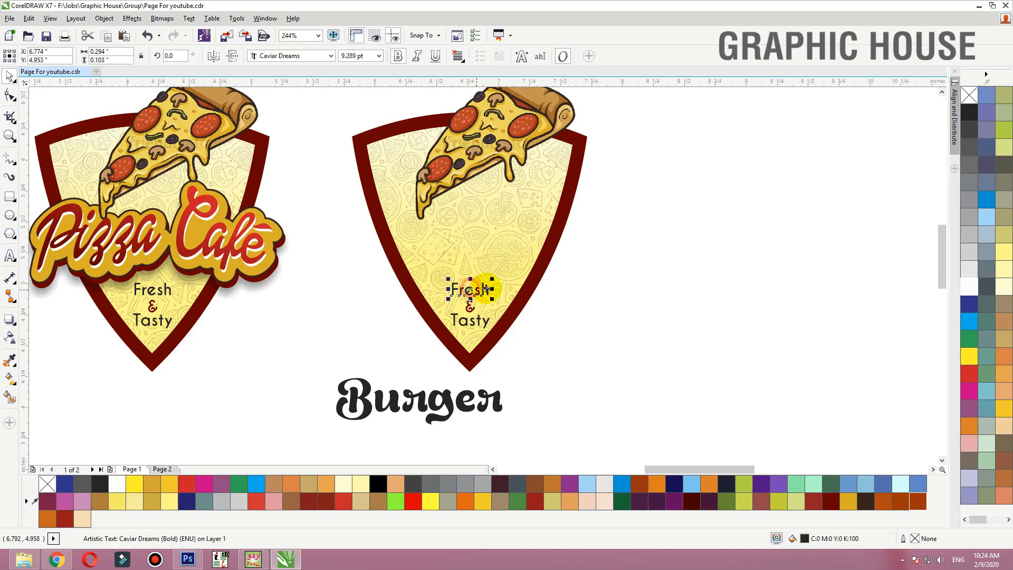
left_click_drag(443, 409, 479, 257)
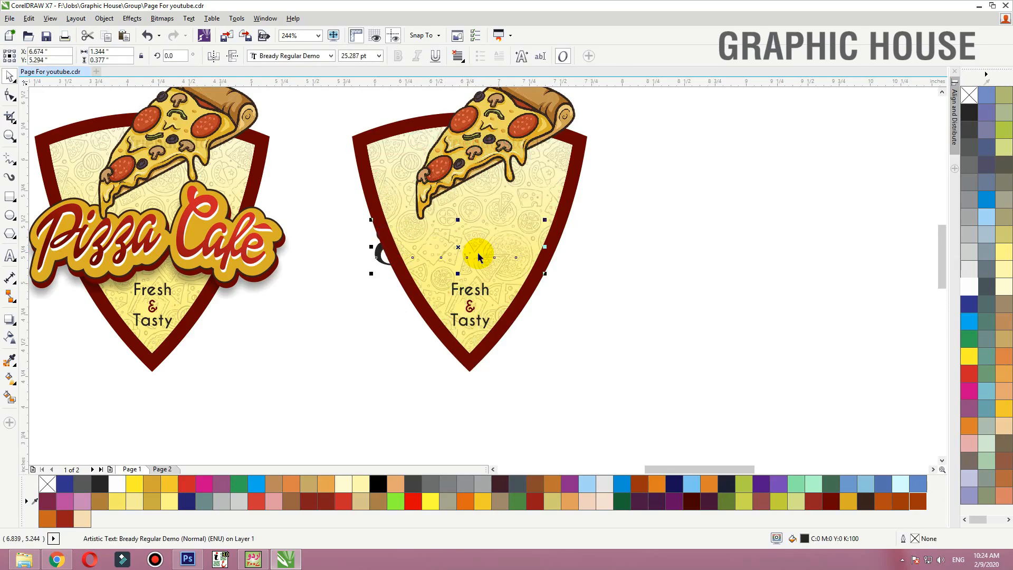
left_click_drag(544, 220, 592, 208)
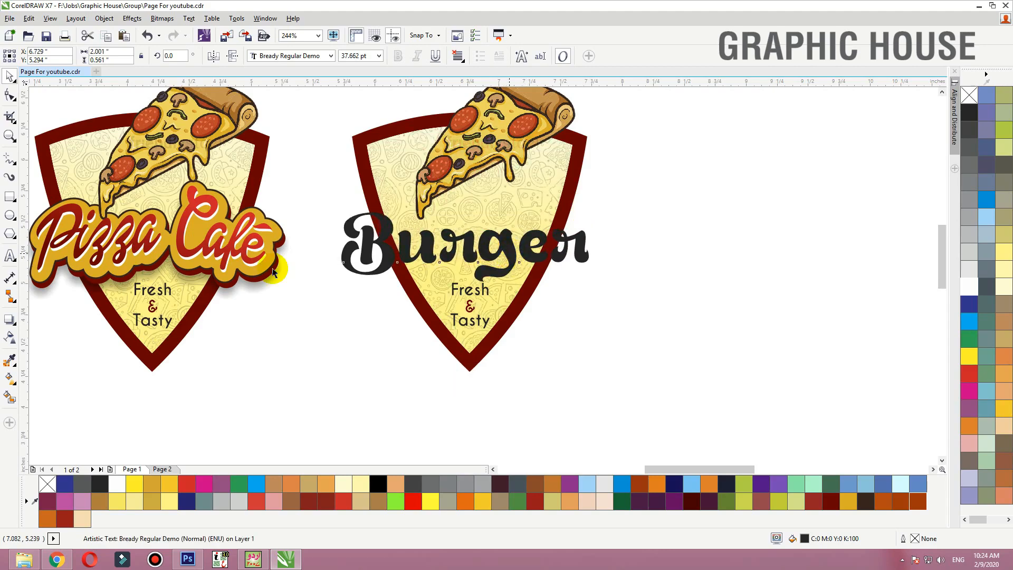
- Apply an envelope to the Burger text, remove its intermediate nodes and arch the top and bottom edges upward
left_click(15, 321)
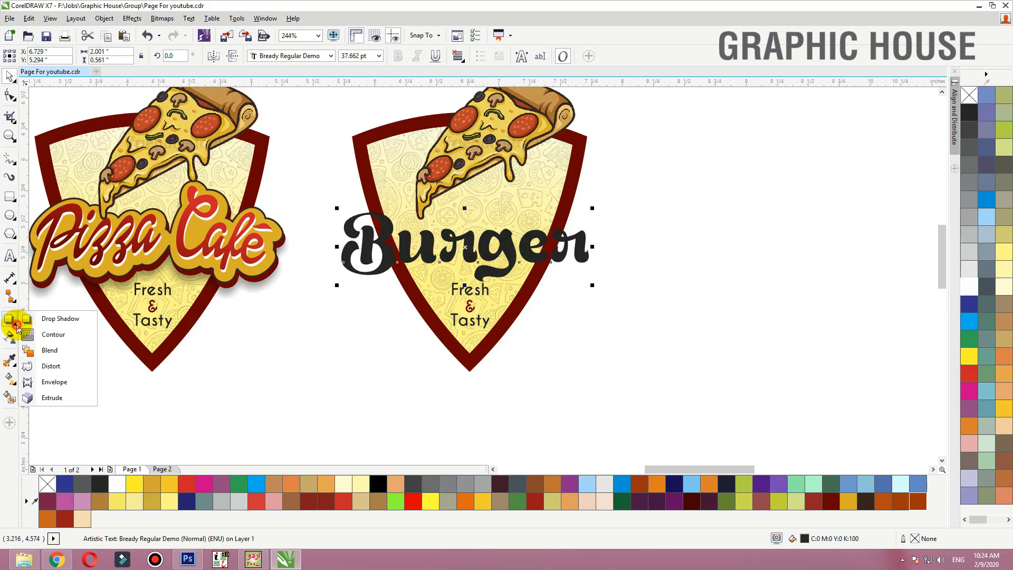
left_click(49, 382)
left_click_drag(400, 195, 491, 302)
key("Delete")
left_click_drag(609, 226, 548, 266)
key("Delete")
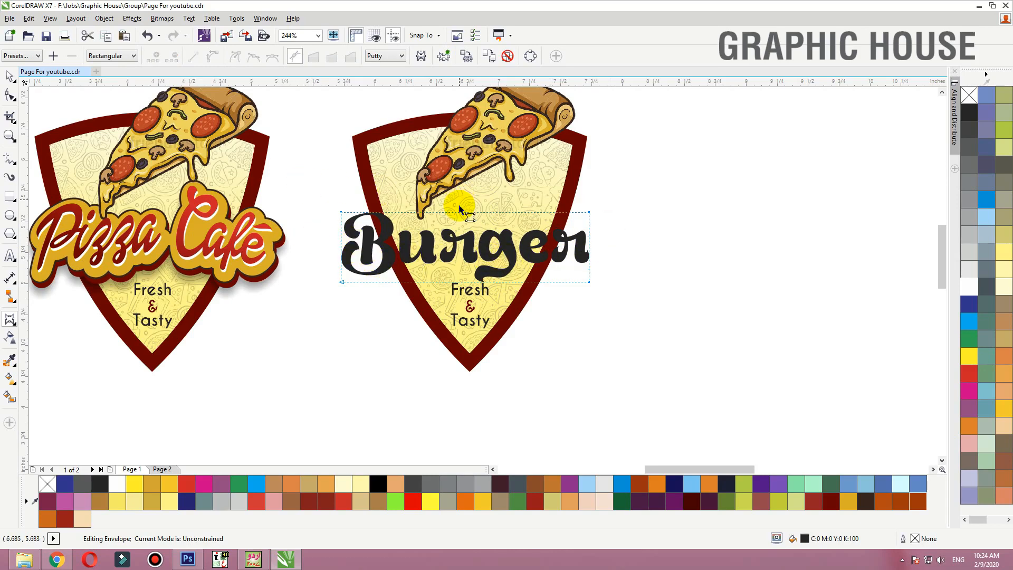
left_click_drag(466, 216, 464, 199)
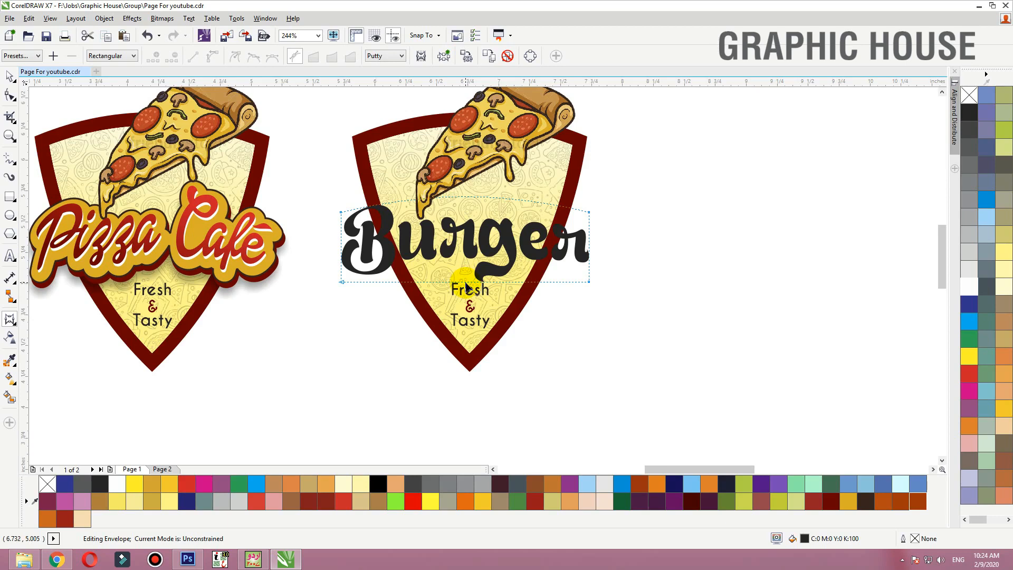
left_click_drag(467, 284, 460, 274)
left_click_drag(464, 198, 465, 191)
key("space")
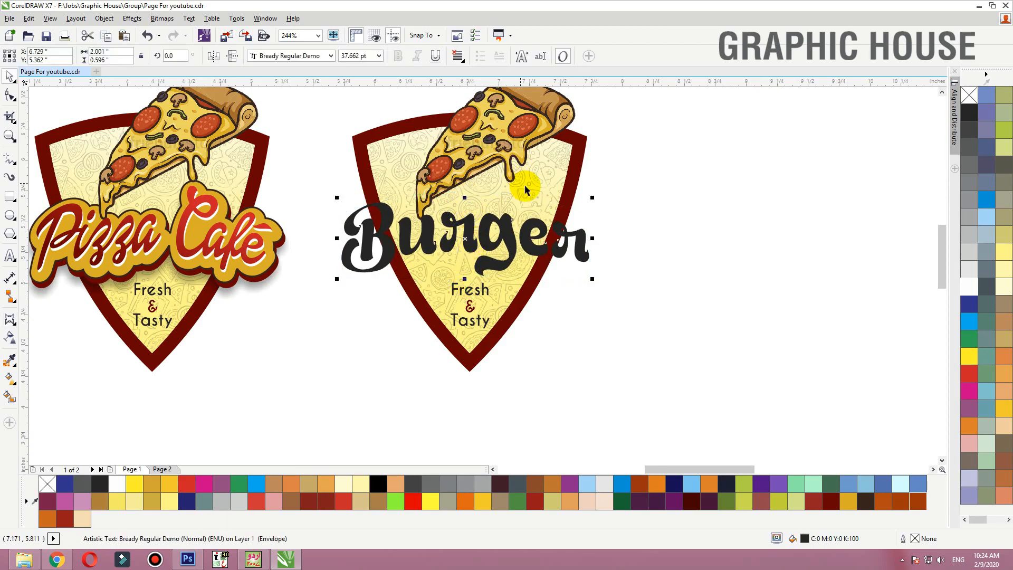
left_click(541, 185, "shift")
key("c")
left_click(638, 187)
key("ctrl+z")
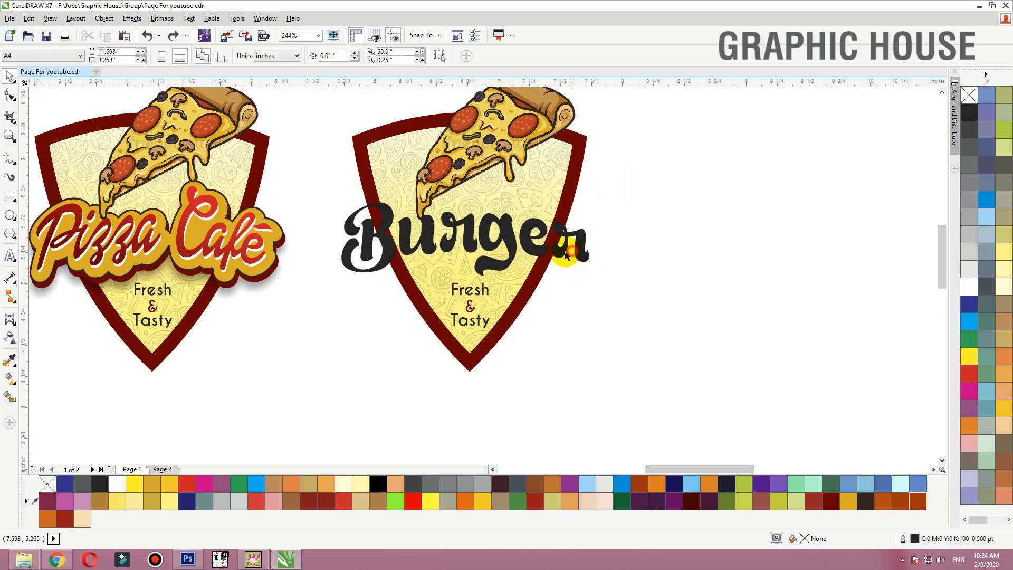
- Center the Burger text horizontally on the dark red shield border
left_click(565, 253)
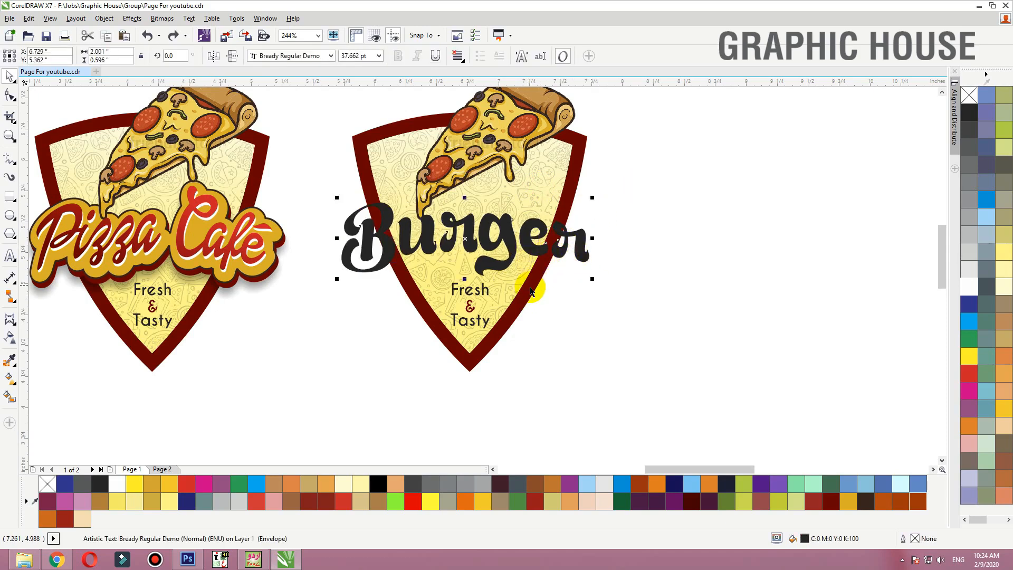
left_click(529, 289, "shift")
key("c")
left_click(617, 290)
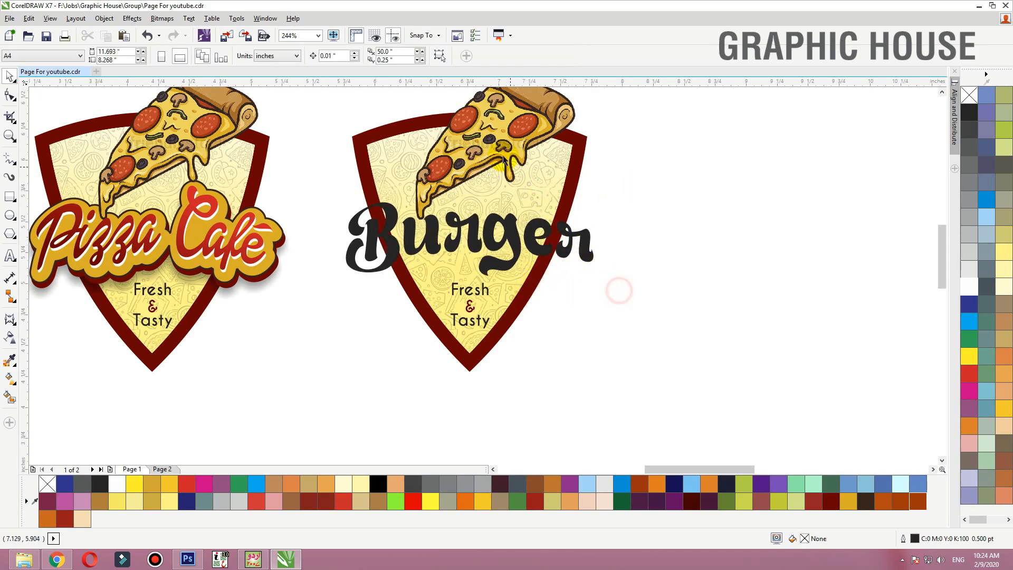
- Delete the pizza slice from the Burger shield
left_click(495, 159)
key("Delete")
left_click_drag(450, 144, 442, 141)
key("ctrl+z")
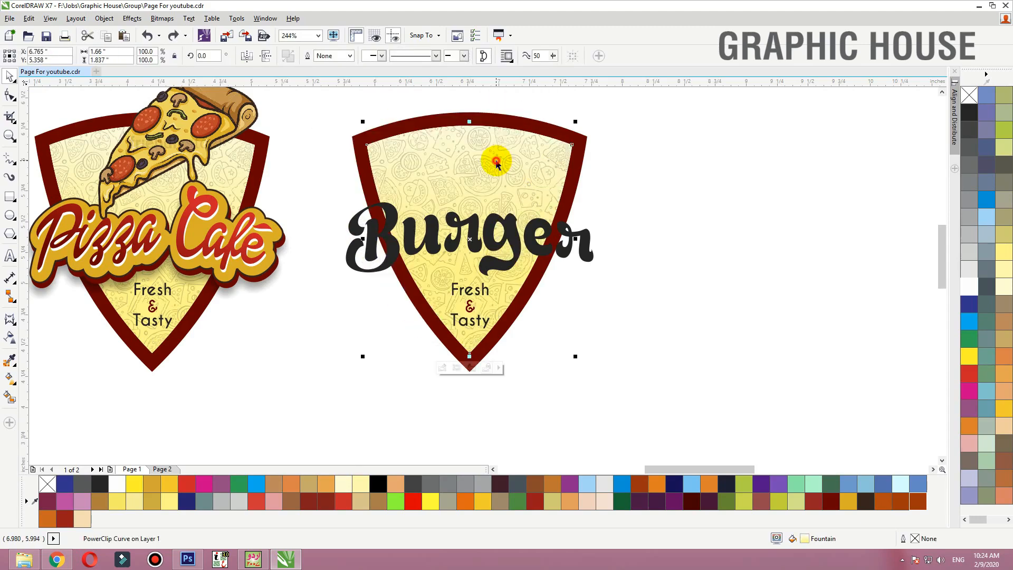
- Delete the pizza pattern inside the Burger shield's PowerClip, keeping the yellow gradient, and finish editing the PowerClip
left_click(497, 161, "ctrl")
left_click(492, 174)
key("Delete")
left_click(636, 174, "ctrl")
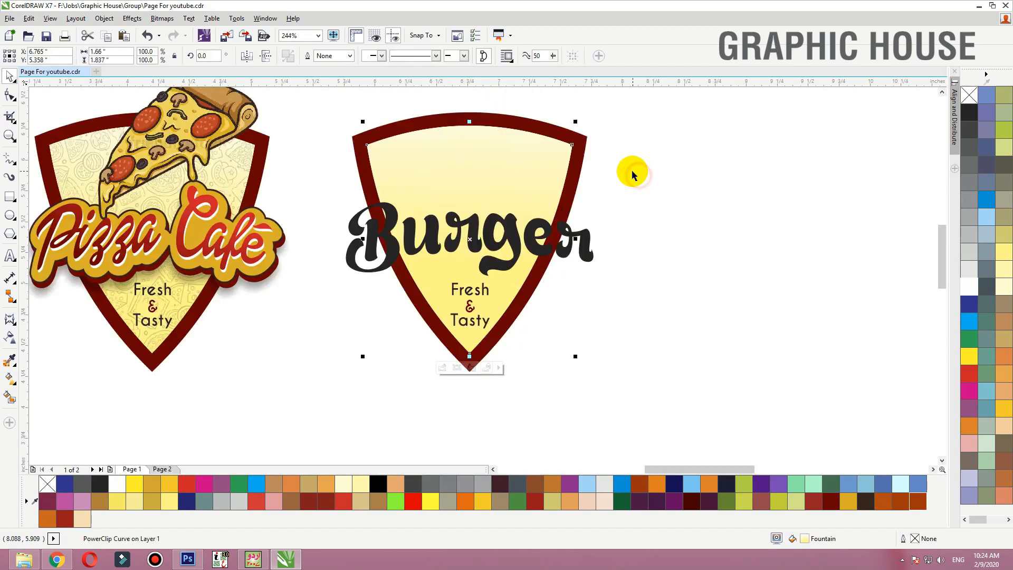
left_click(638, 167)
- Import burger-vector-1.png and place it over the upper part of the Burger shield, sized to about 1.13 inches
left_click(224, 39)
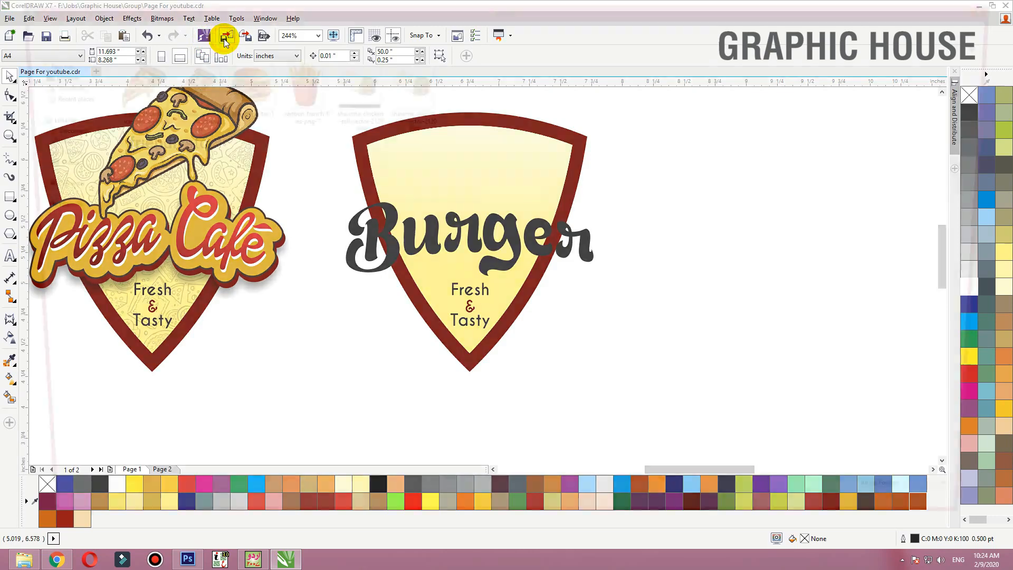
double_click(237, 85)
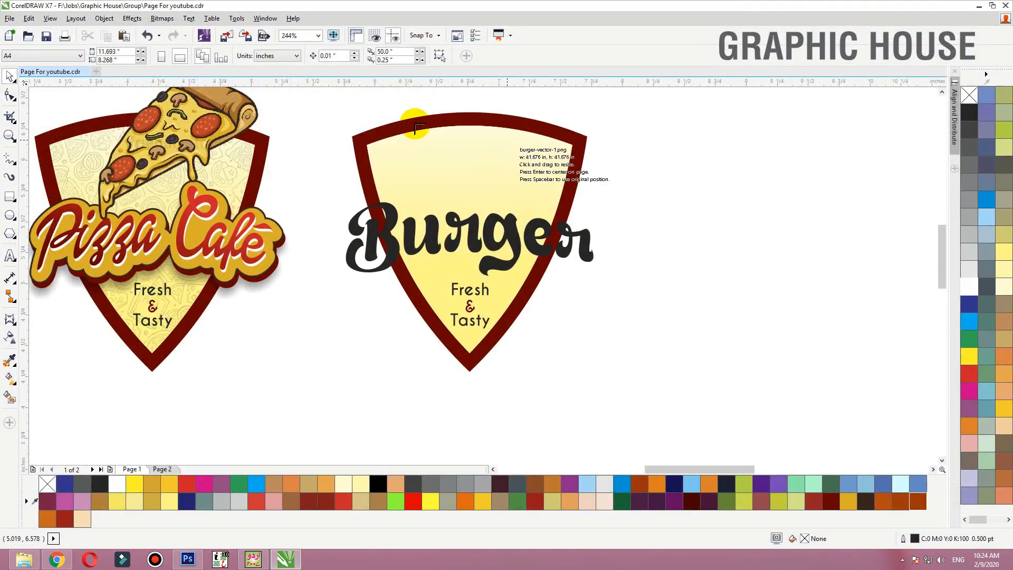
left_click_drag(409, 107, 528, 227)
left_click_drag(487, 170, 492, 166)
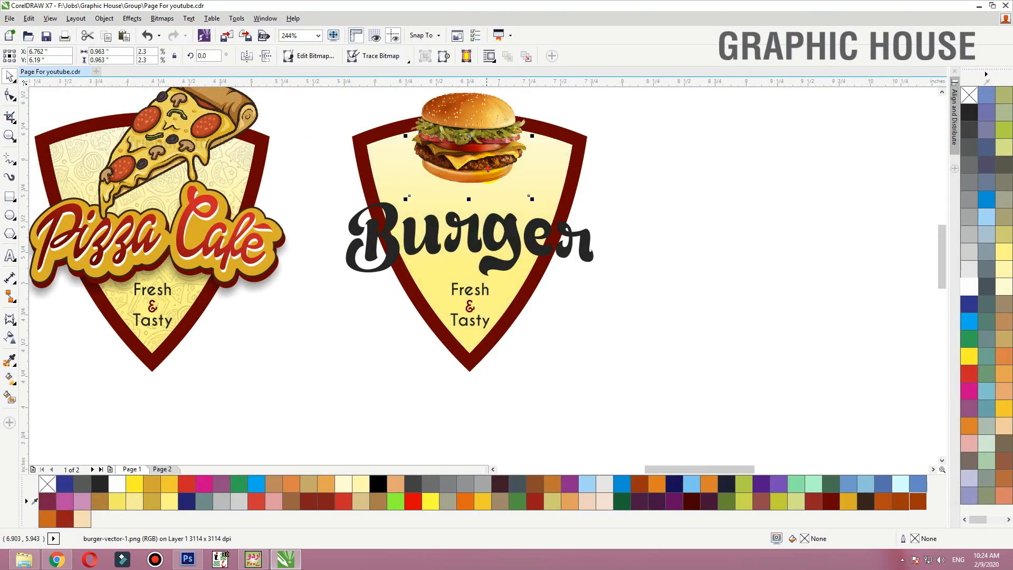
left_click_drag(537, 200, 544, 210)
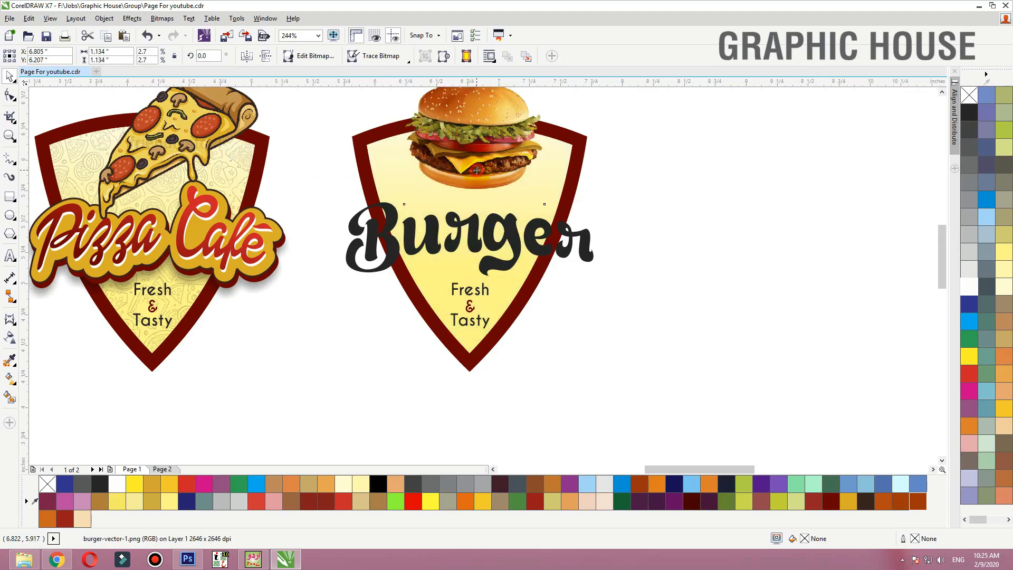
left_click_drag(476, 169, 476, 166)
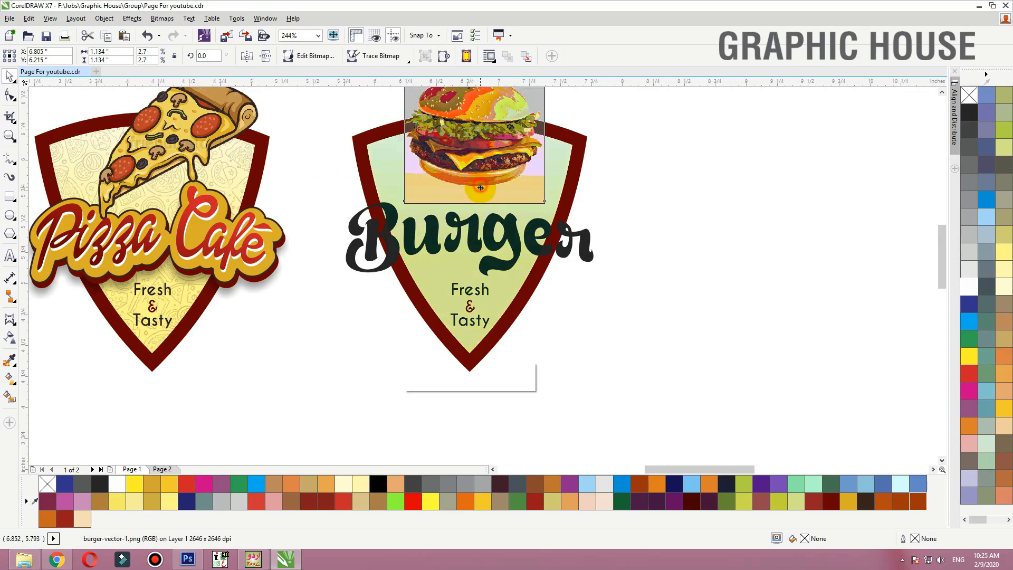
- Move the Burger text about 0.04 inch up toward the burger image
left_click(501, 242)
left_click_drag(709, 154, 303, 274)
left_click_drag(502, 287, 502, 277)
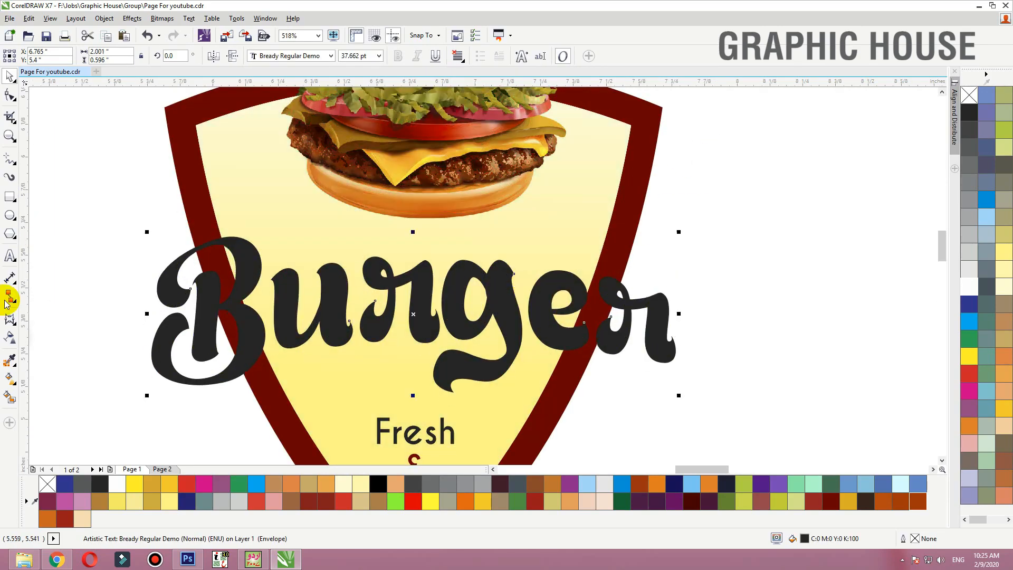
- Add a one-step outside contour of 0.07 inch around the Burger text
left_click(16, 325)
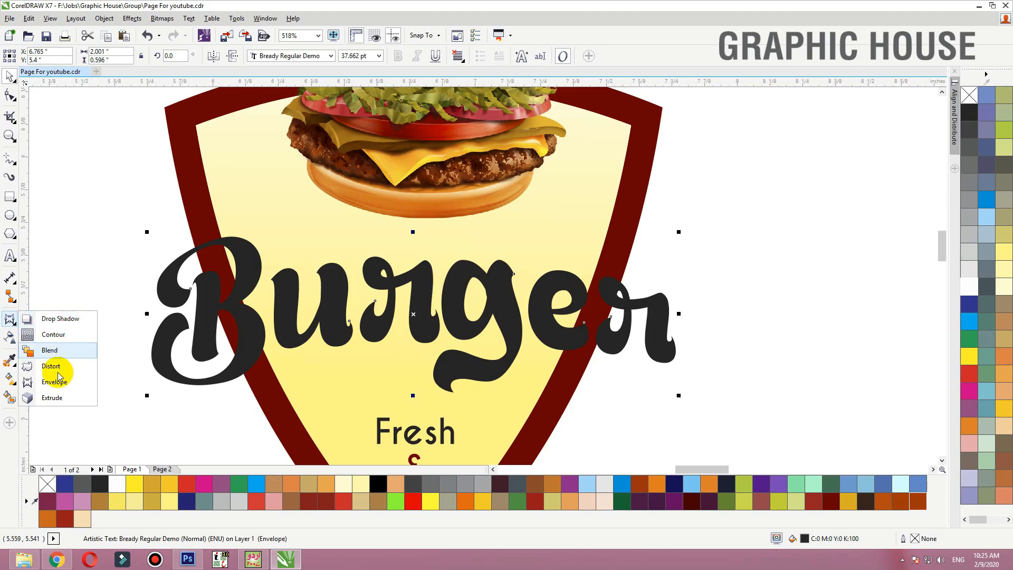
left_click(55, 334)
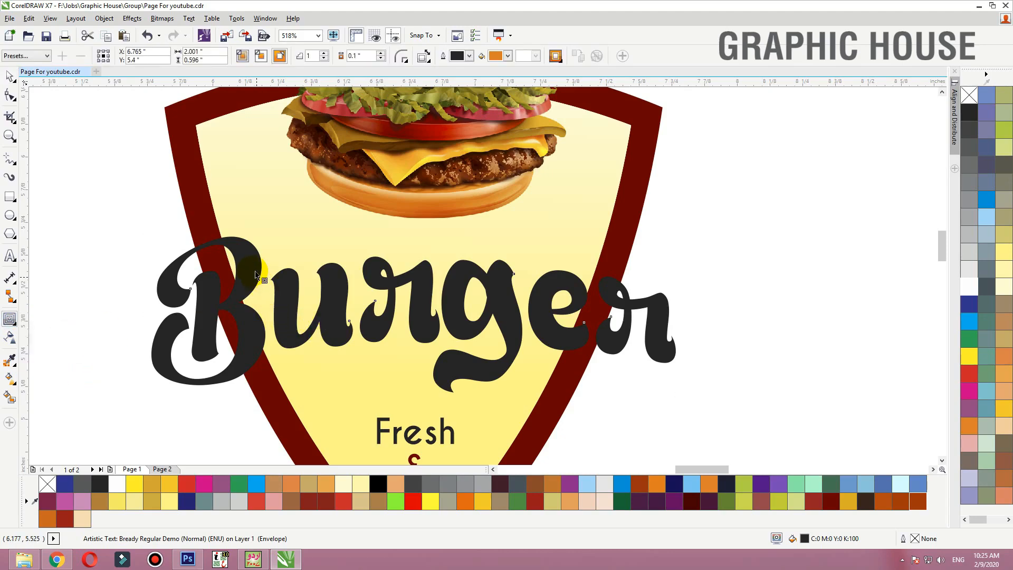
left_click(250, 263)
left_click_drag(263, 224, 267, 219)
key("space")
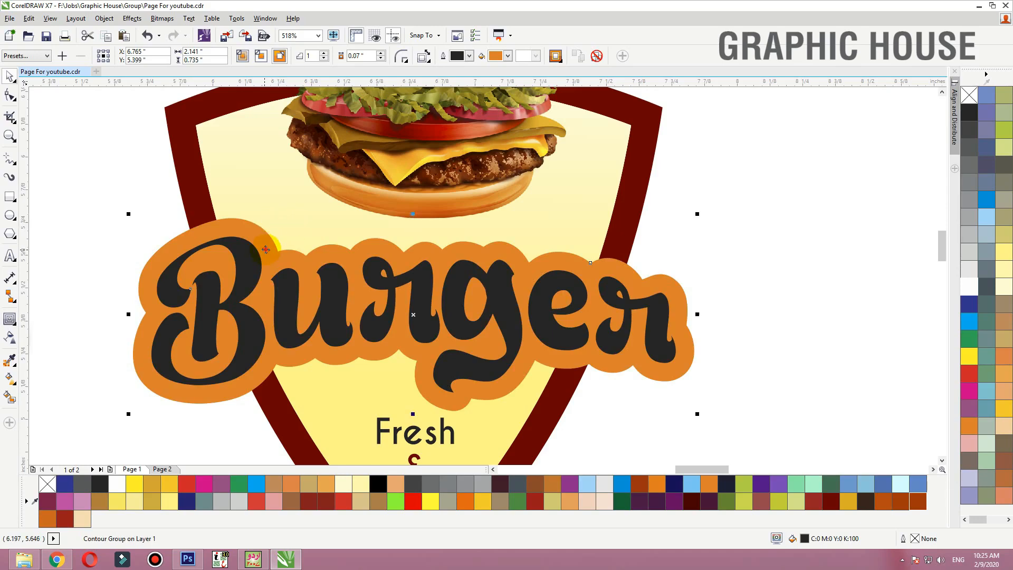
- Break the orange contour apart from the Burger text into a separate curve
key("ctrl+k")
key("ctrl+z")
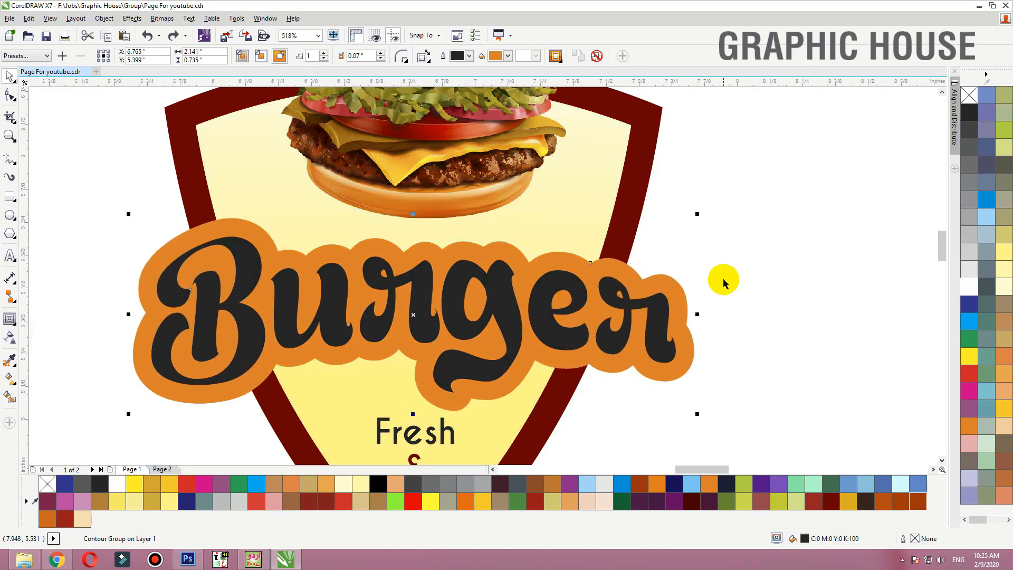
key("ctrl+k")
left_click(769, 270)
left_click_drag(666, 317, 678, 278)
key("ctrl+z")
key("ctrl+z")
- Sample the reddish brown at the upper edge of the burger bun and fill the shield border with it
scroll(684, 310, "down", 1)
key("F2")
left_click_drag(759, 172, 325, 399)
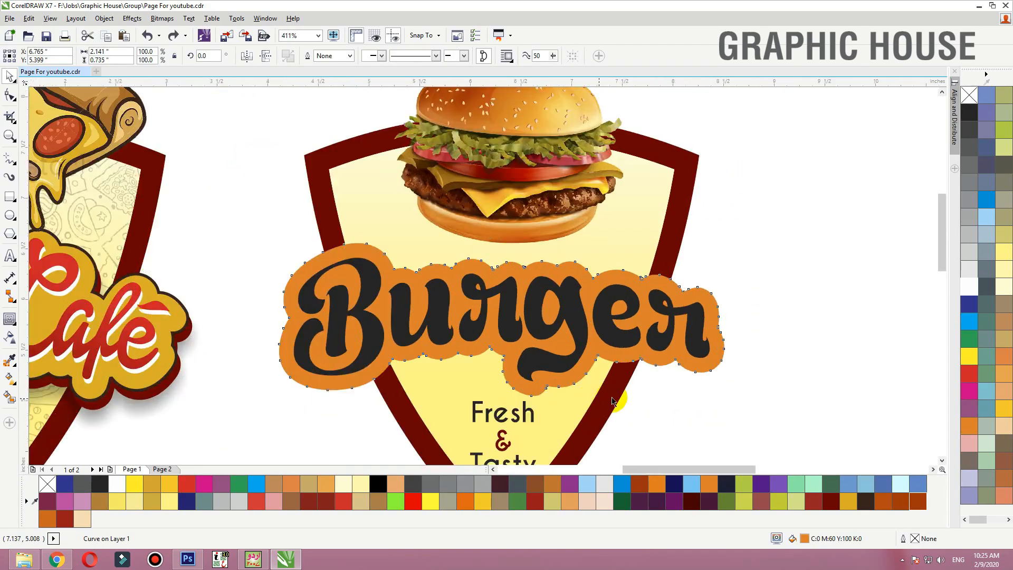
scroll(612, 400, "down", 1)
key("F2")
left_click_drag(736, 409, 371, 201)
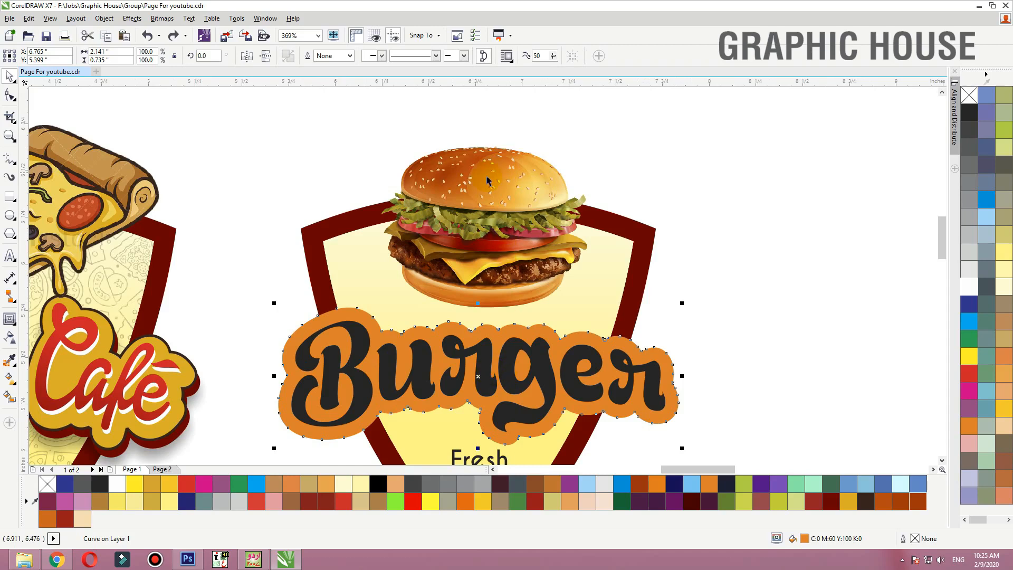
left_click(11, 362)
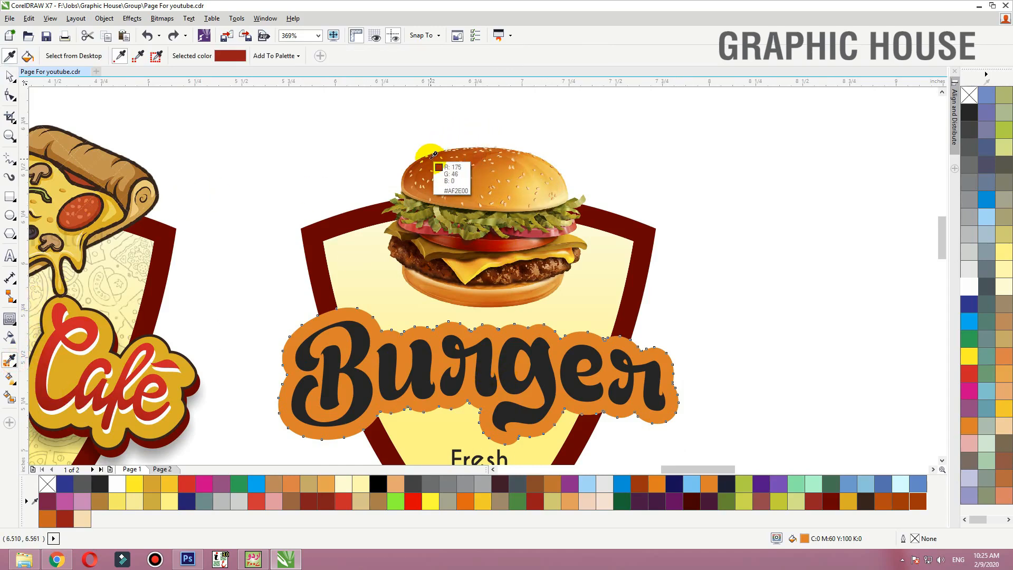
left_click(434, 155)
left_click(638, 285)
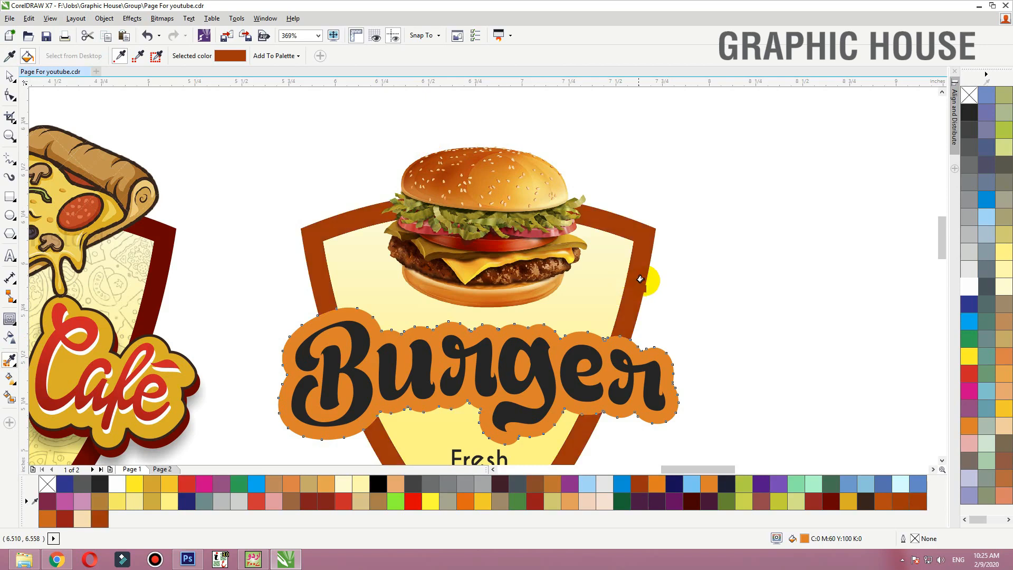
- Sample the bun's reddish brown again and fill the contour shape behind the Burger text with it
key("space")
key("space")
left_click(425, 156)
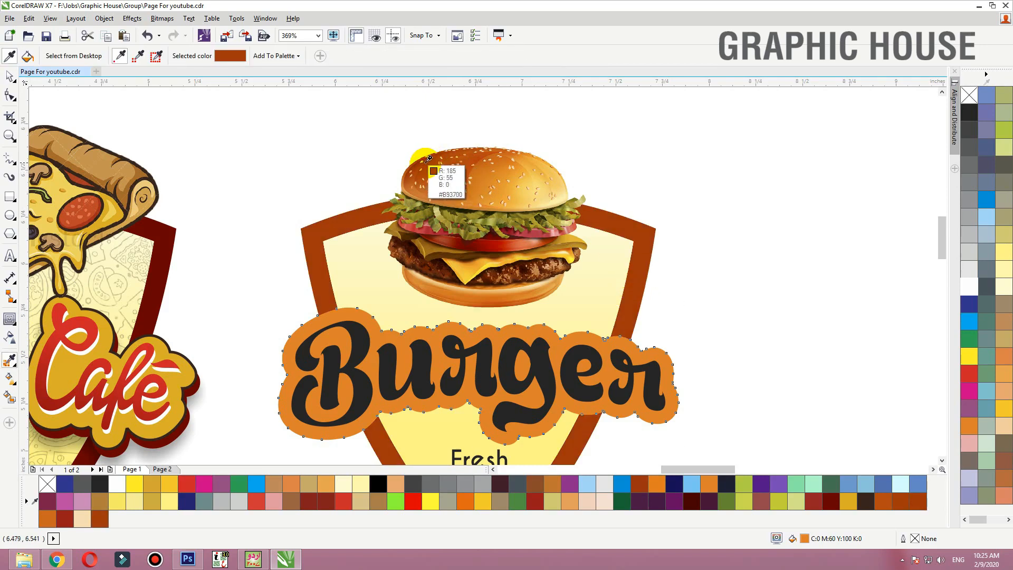
left_click(334, 430)
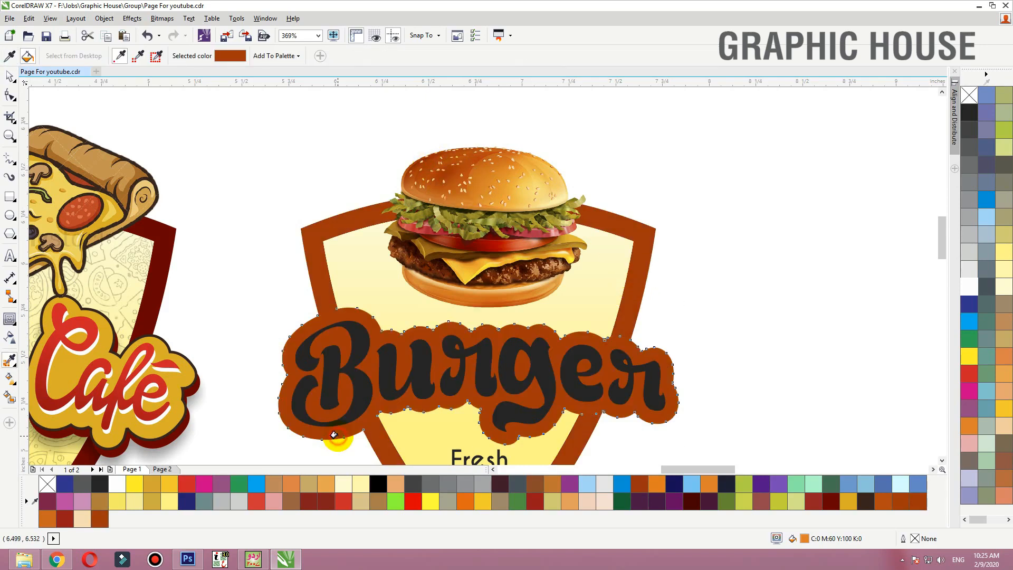
- Apply a vertical linear fountain fill to the contour behind Burger, running from reddish brown below to an orange sampled from the bun above
left_click(305, 232)
key("space")
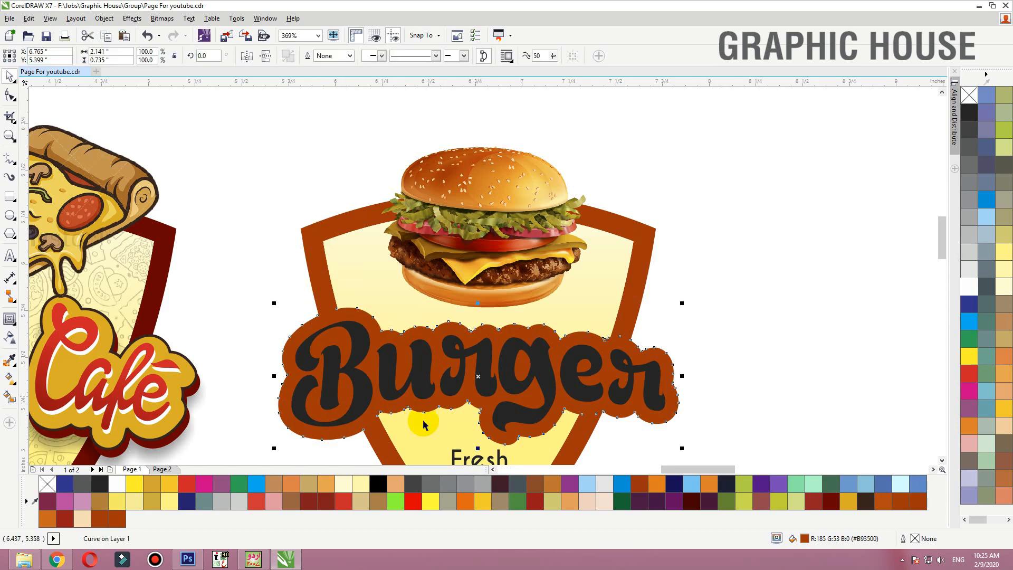
key("g")
left_click_drag(485, 435, 482, 325)
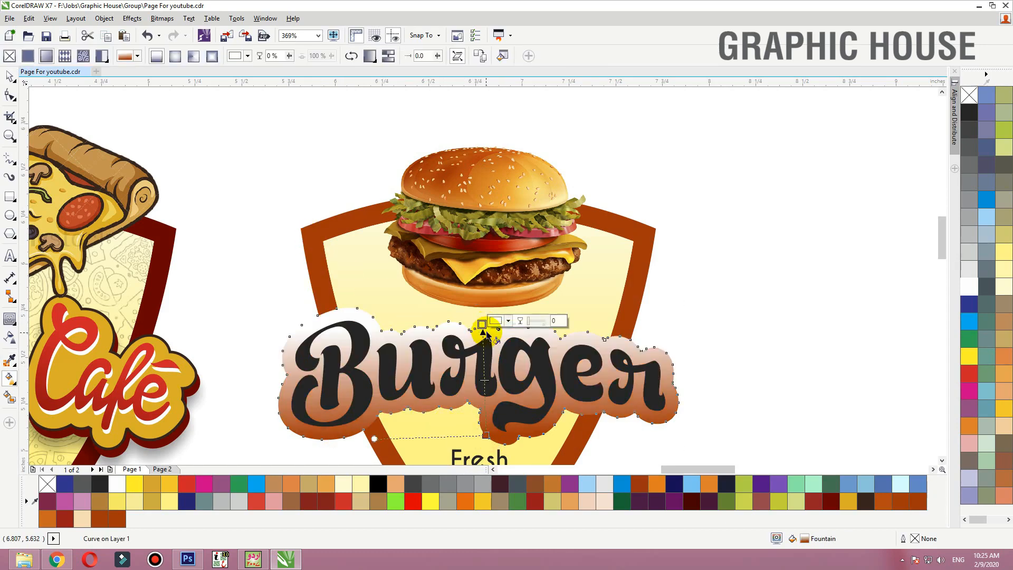
left_click(507, 321)
left_click(530, 343)
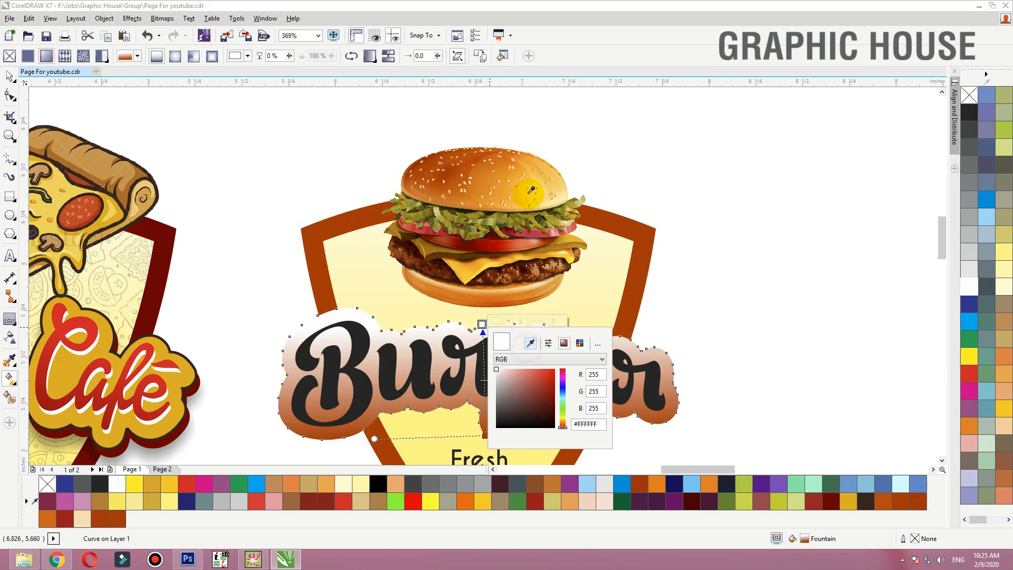
left_click(510, 176)
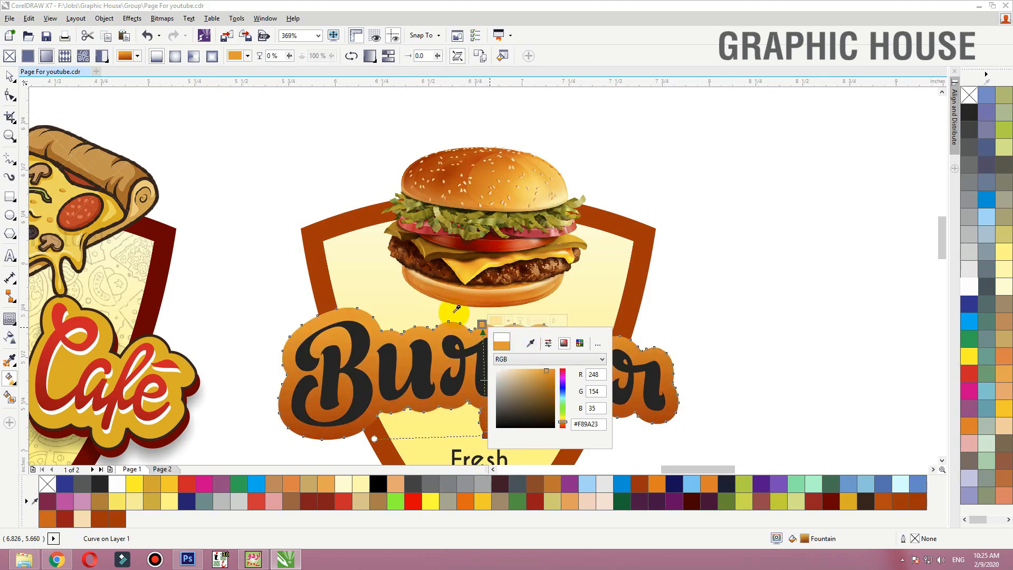
left_click(545, 204)
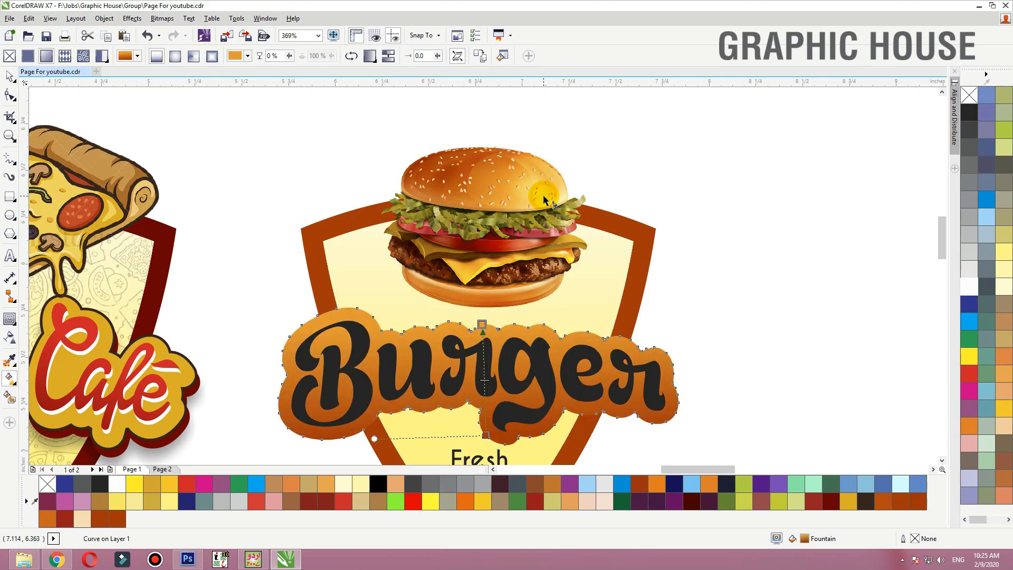
- Change the contour gradient's upper colour to the lighter golden yellow #FFD05A sampled from the burger bun
left_click(482, 324)
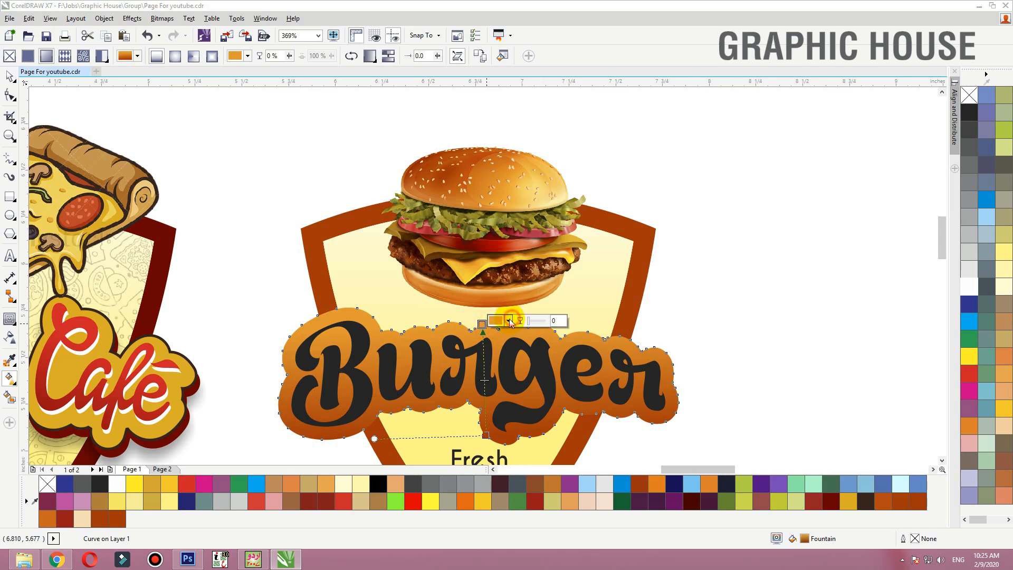
left_click(508, 321)
left_click(531, 188)
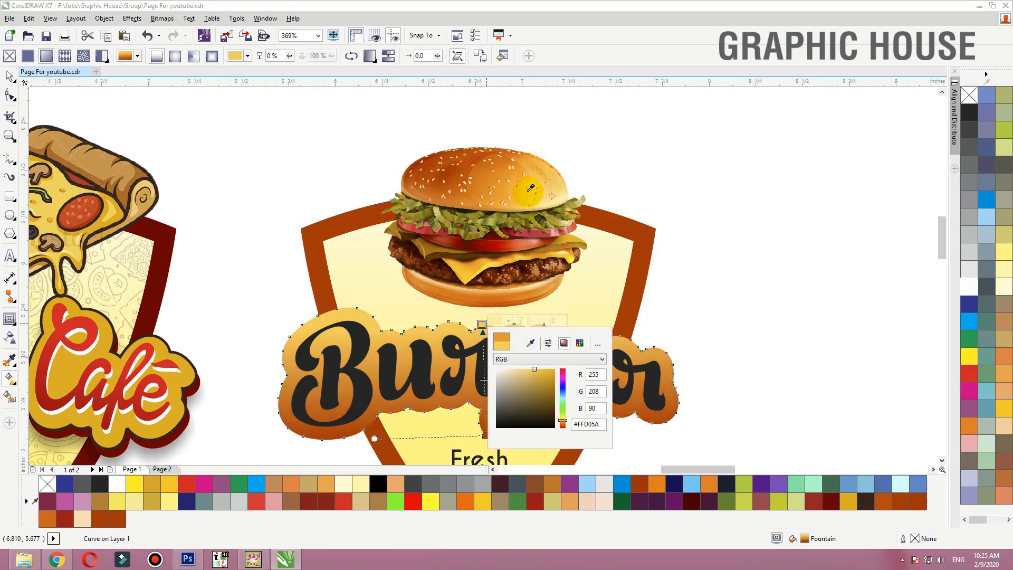
left_click(10, 76)
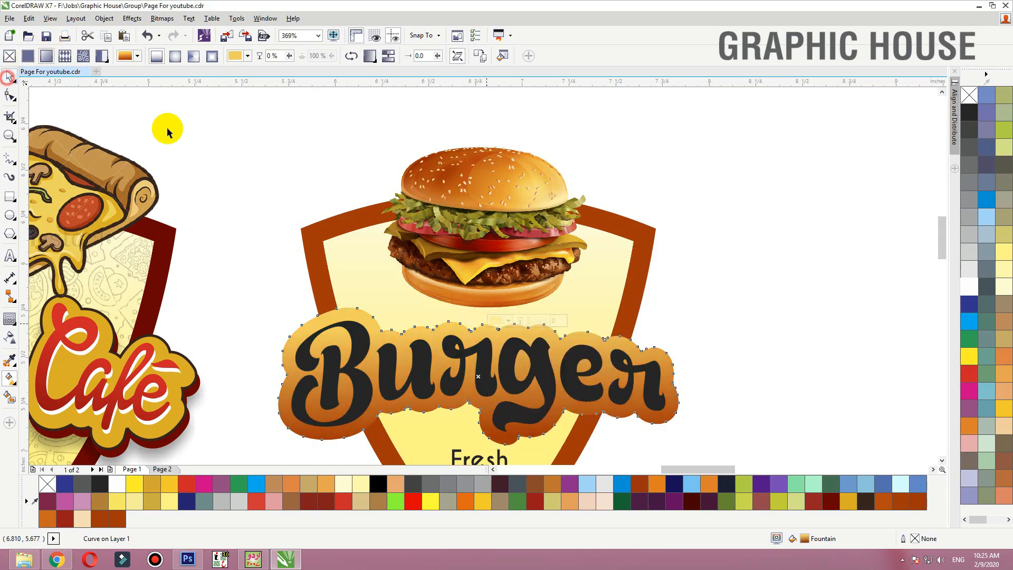
- Extend the lower end of the gradient slightly beyond the bottom edge of the Burger contour
scroll(691, 273, "down", 2)
left_click_drag(690, 274, 359, 392)
key("g")
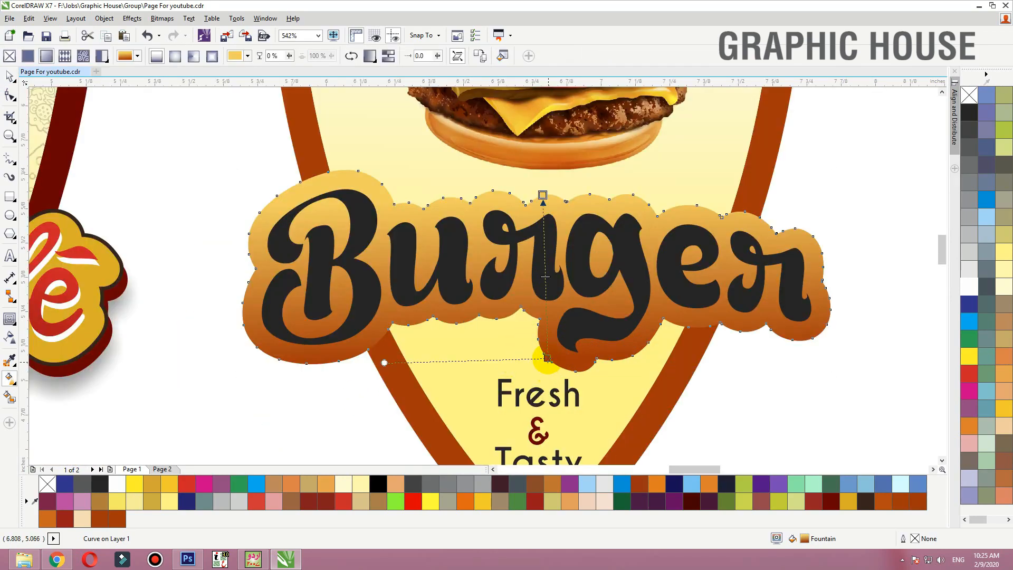
left_click_drag(546, 359, 547, 384)
key("space")
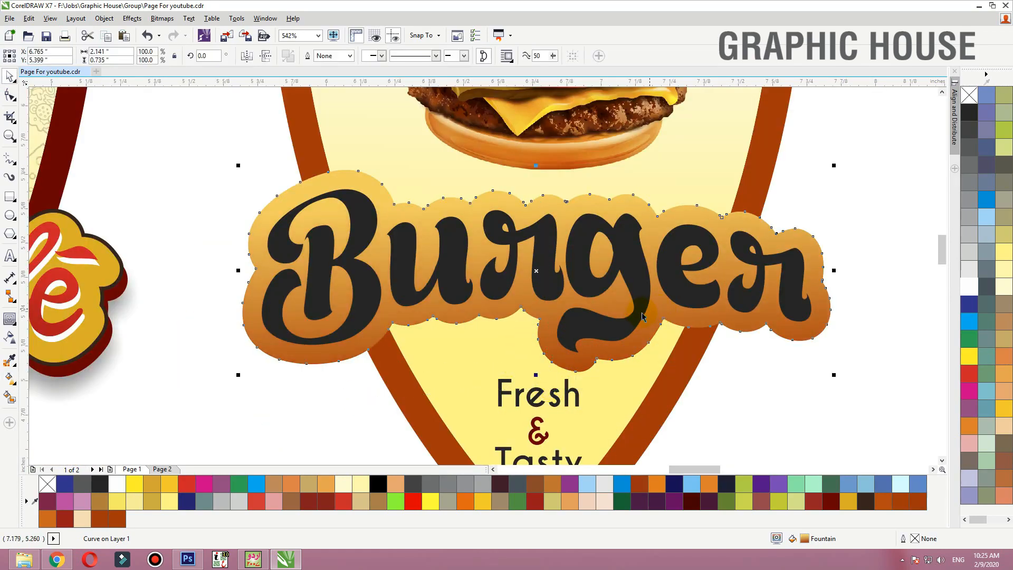
- Fill the Burger text with reddish brown, duplicate it slightly up and to the left, and fill the copy white
left_click(918, 500)
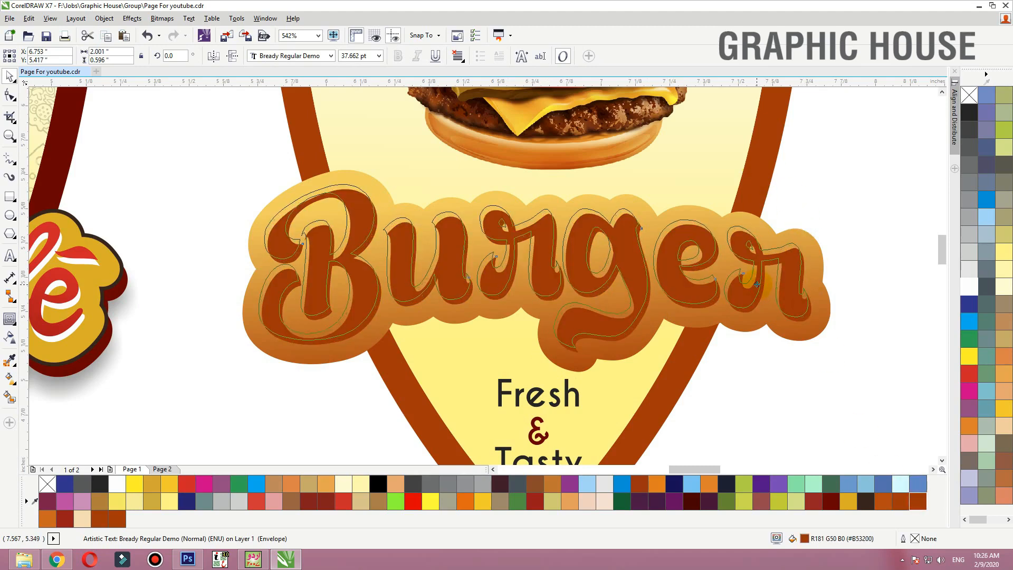
left_click_drag(760, 289, 757, 284)
left_click(986, 290)
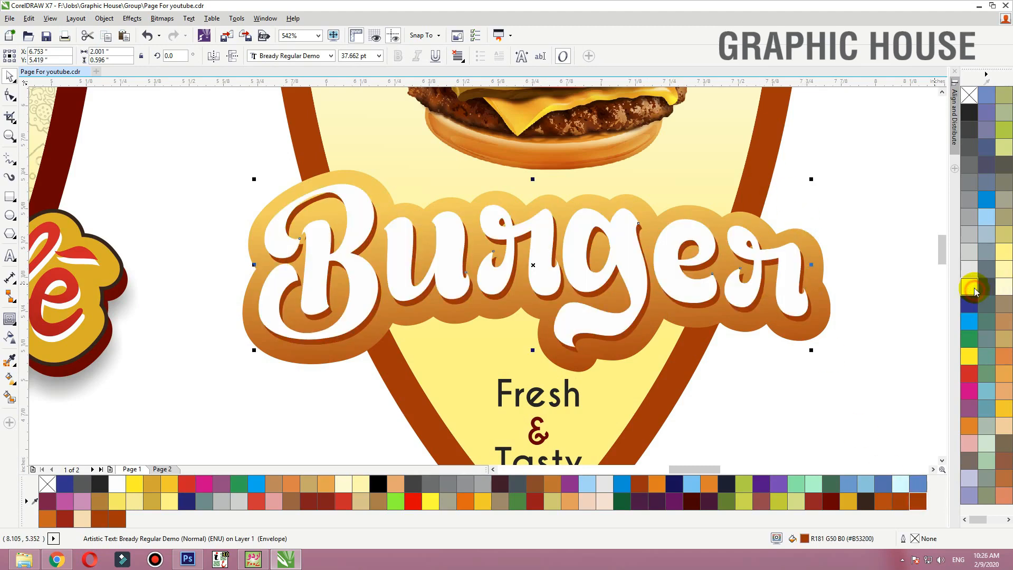
left_click(876, 235)
- Duplicate the contour slightly downward, fill the copy with reddish brown #B93500, and place it behind the gradient contour as a thick lower edge
left_click(821, 331)
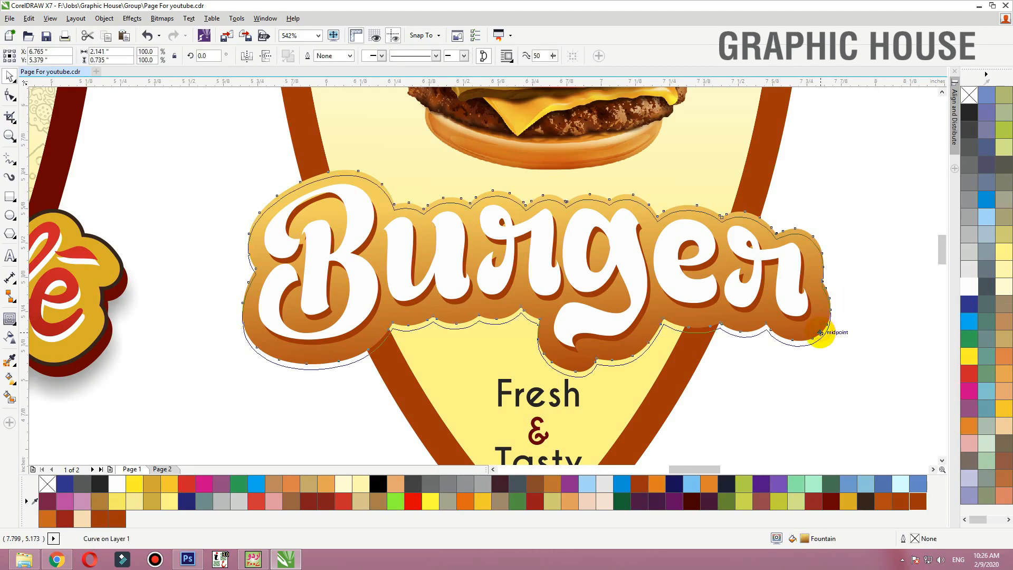
left_click_drag(821, 337, 821, 335)
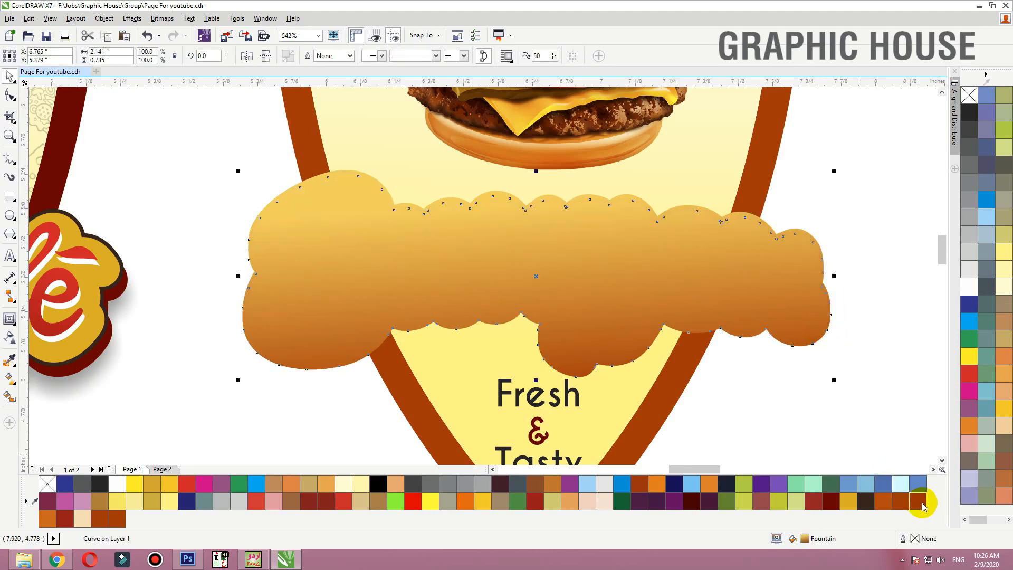
left_click(922, 504)
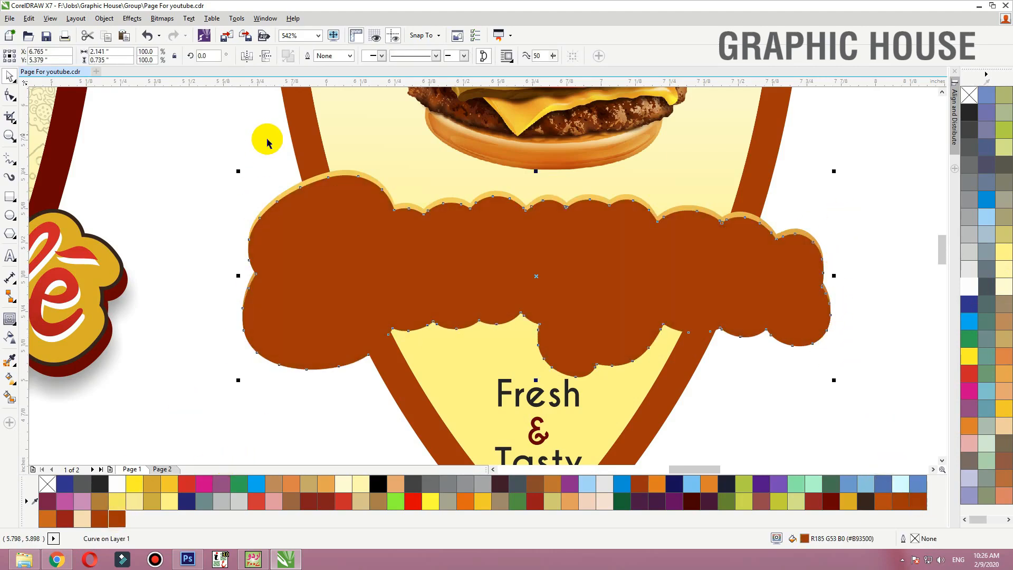
key("ctrl+Page_Down")
key("ctrl+Page_Down")
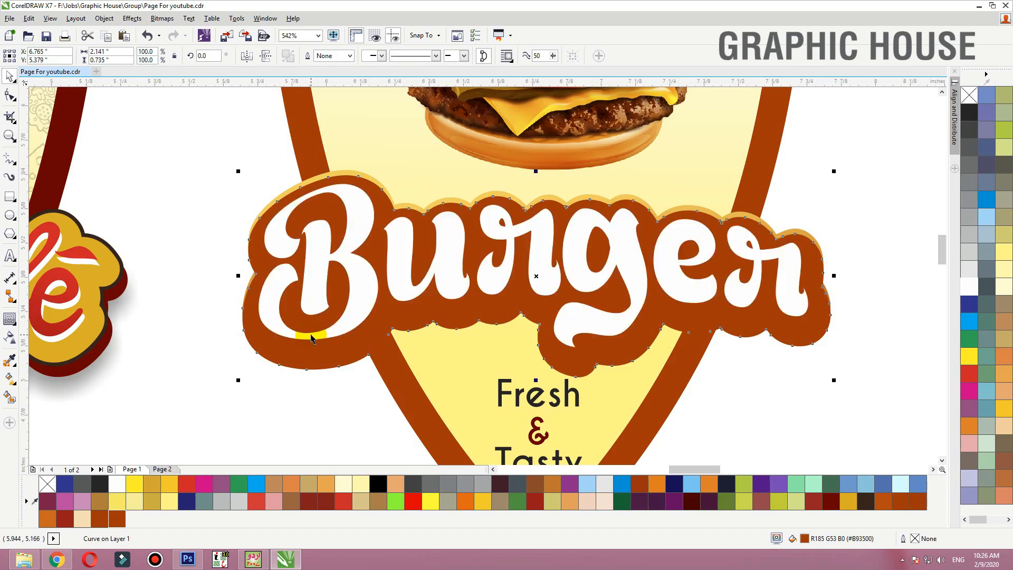
key("Down")
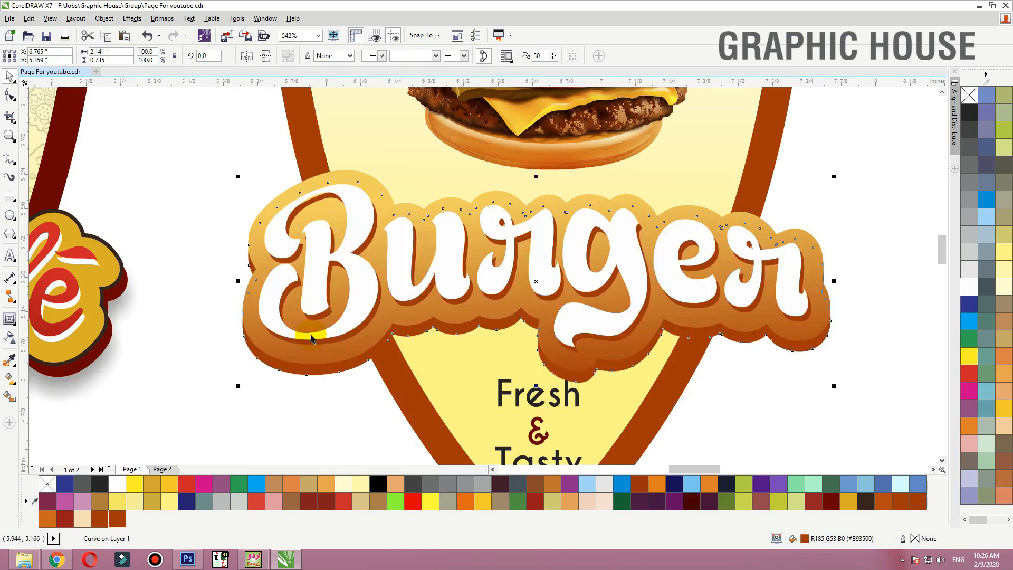
- Nudge the Burger lettering together with both contour shapes upward, closer to the burger image
left_click_drag(893, 168, 171, 391)
key("Up")
key("Up")
key("Up")
key("Down")
key("Down")
key("Down")
key("Down")
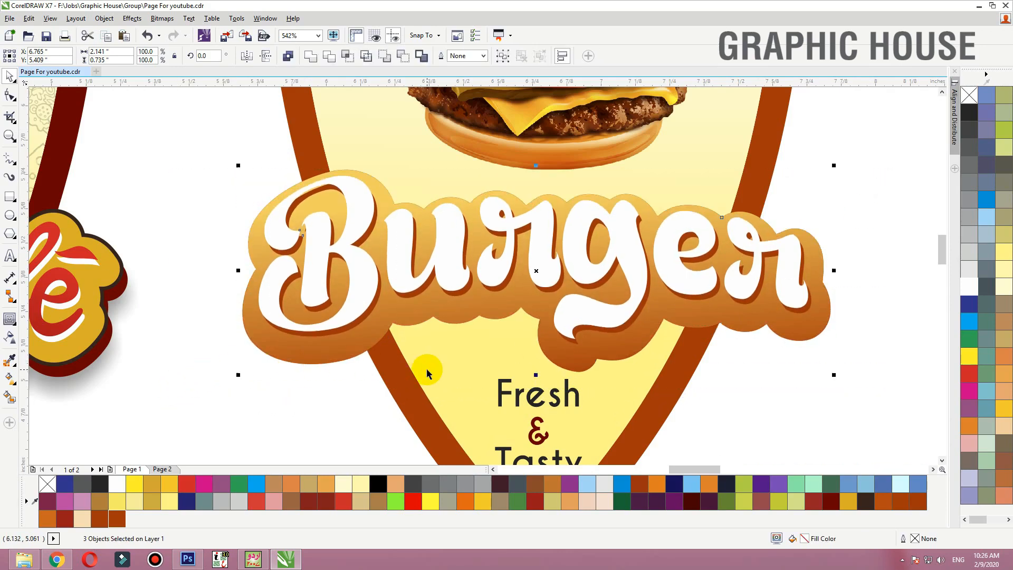
left_click_drag(901, 148, 174, 401)
key("Up")
key("Up")
key("Up")
key("Up")
key("Up")
key("Up")
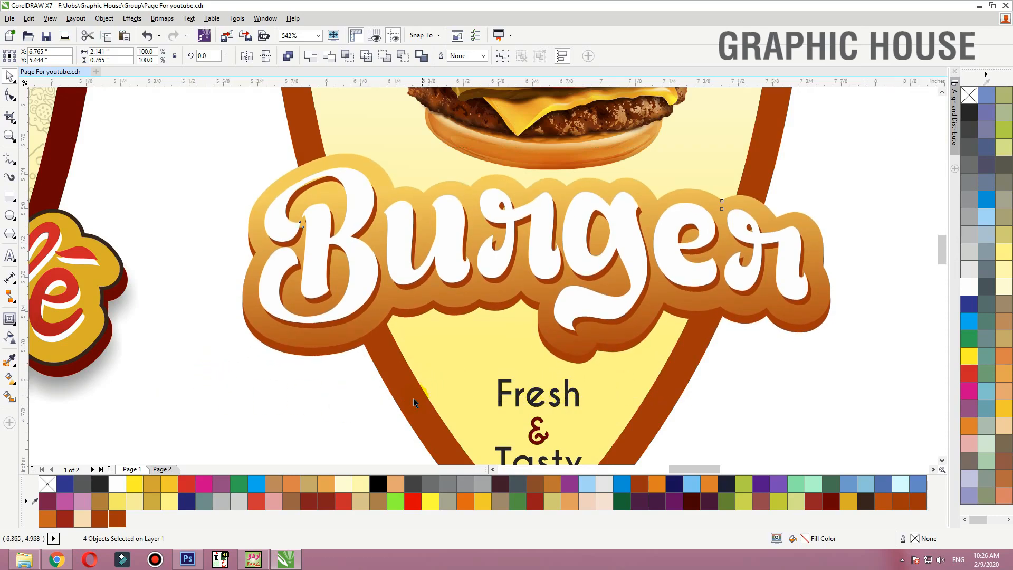
key("Up")
- Add a drop shadow to the reddish brown lower contour, cast slightly downward
left_click(324, 411)
left_click(336, 352)
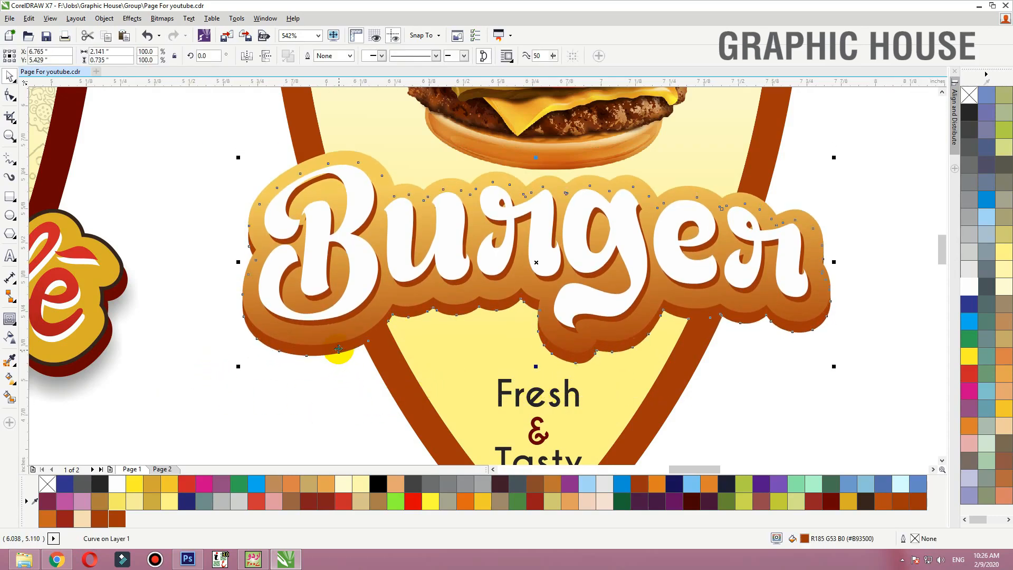
left_click(12, 328)
left_click(53, 319)
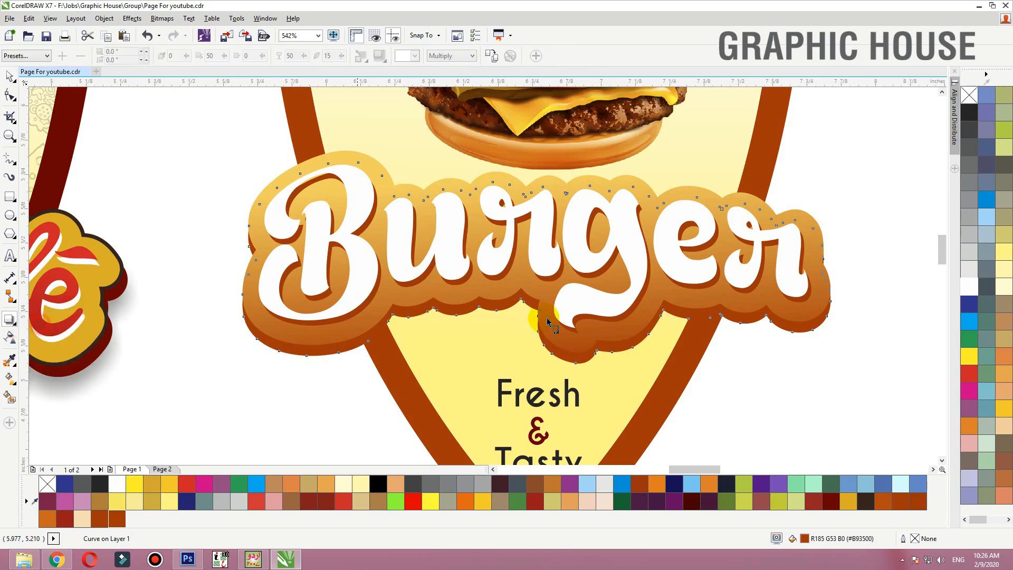
left_click_drag(524, 322, 520, 372)
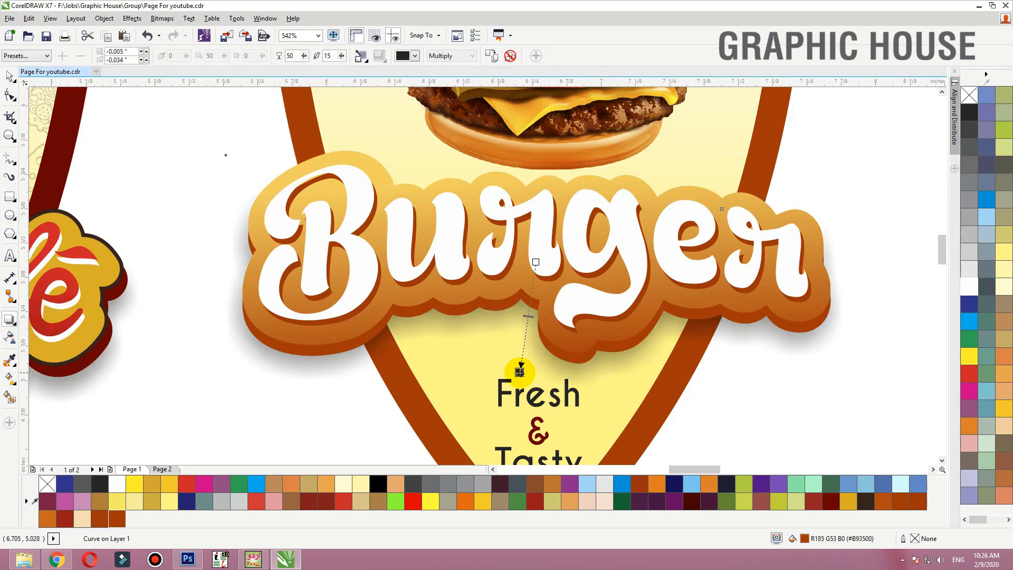
- Set the drop shadow's feathering to 10 and its opacity to 66
left_click(294, 56)
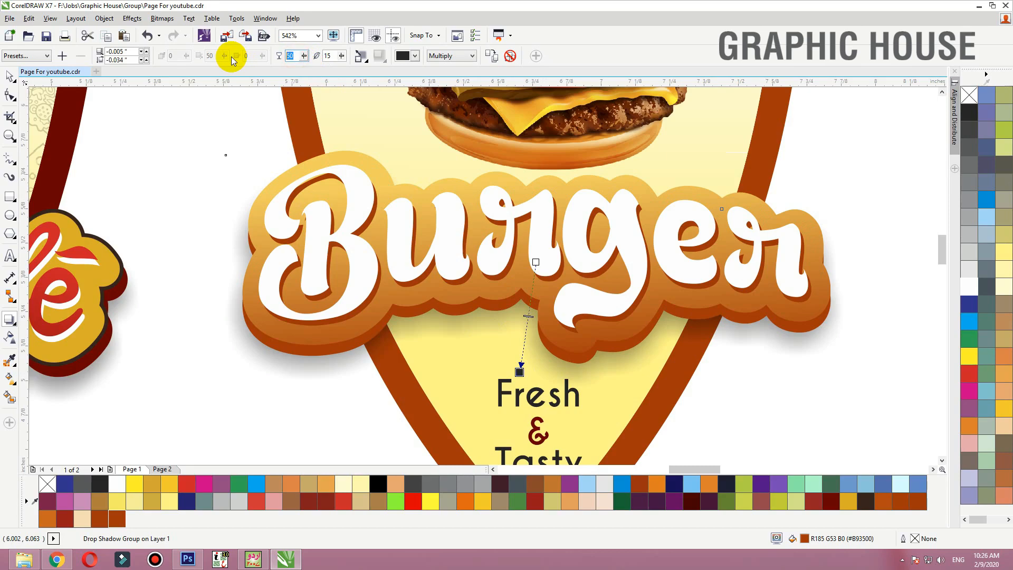
type("10")
key("Return")
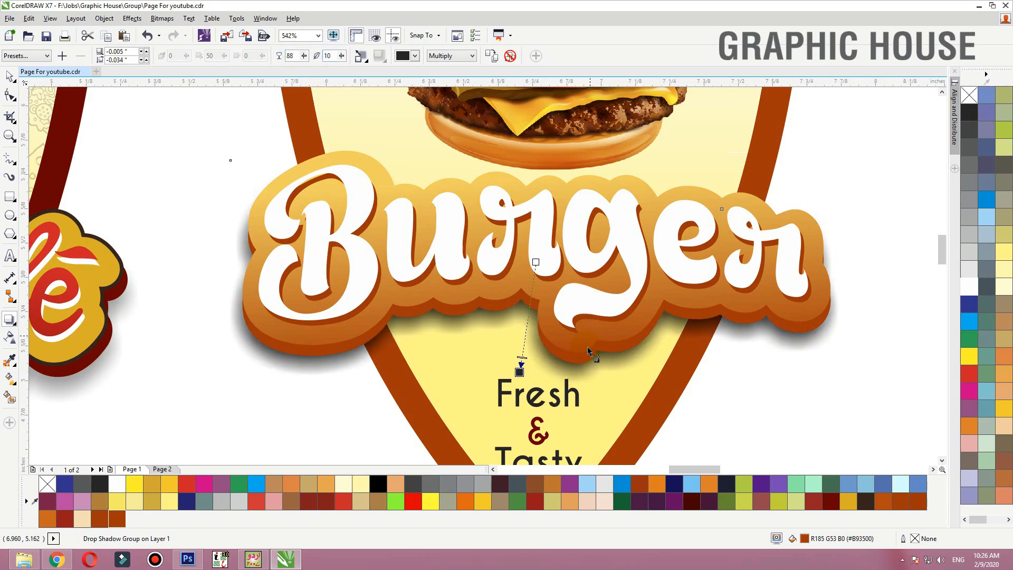
left_click_drag(523, 342, 525, 334)
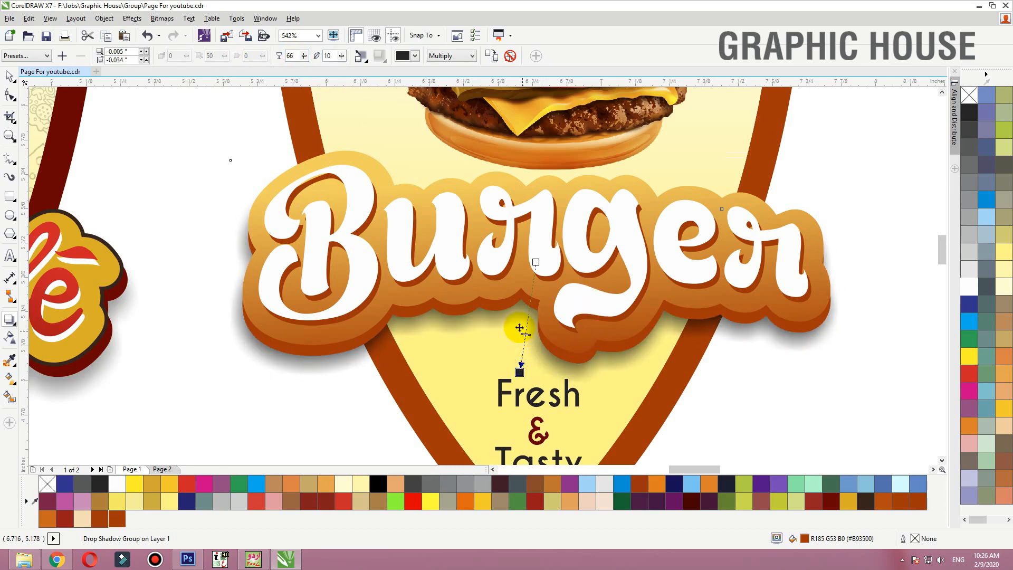
key("space")
key("F3")
left_click(844, 252)
key("F3")
key("F2")
left_click_drag(765, 176, 615, 287)
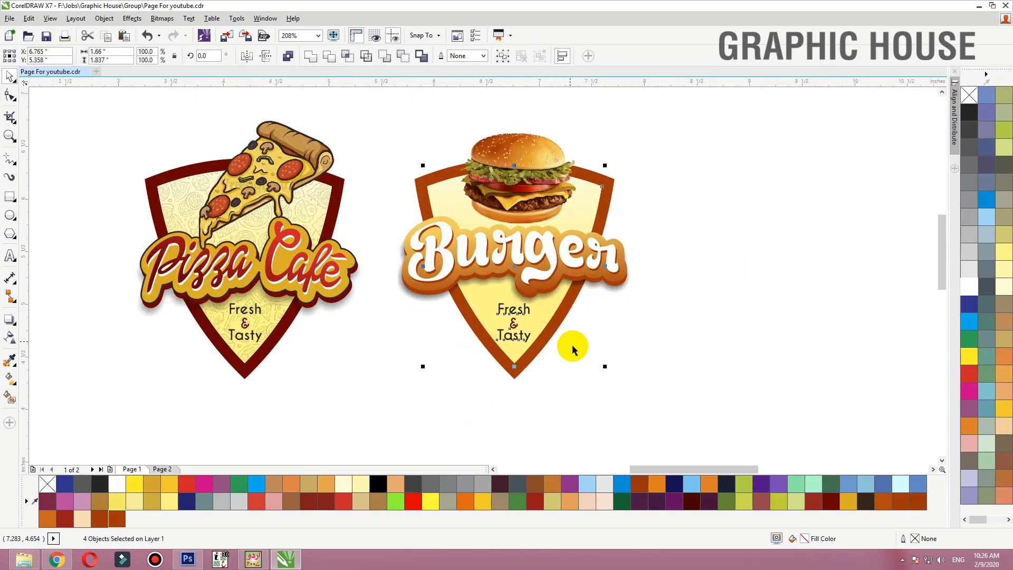
left_click(586, 367)
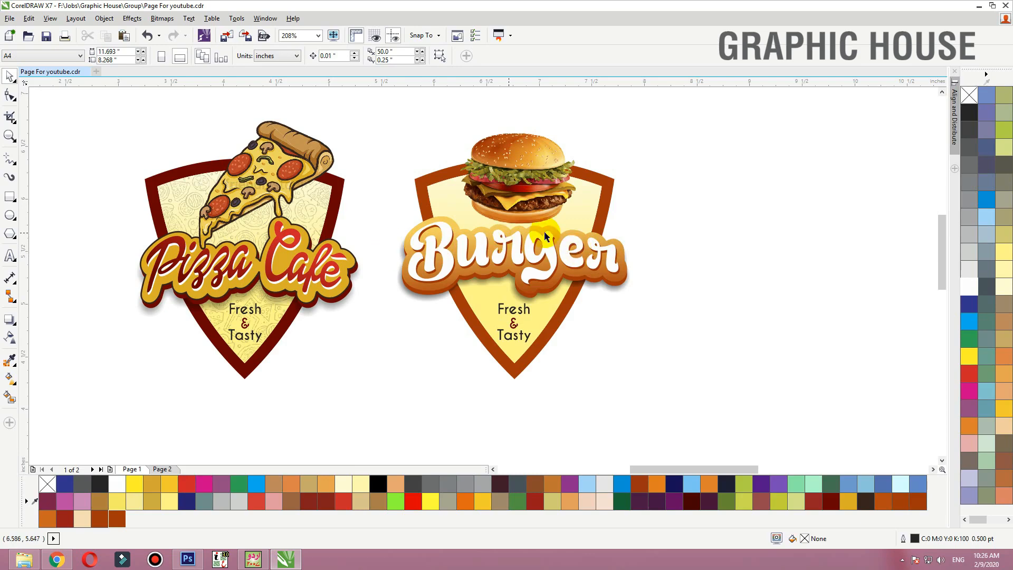
- Duplicate the complete Burger logo and place the copy to the right of the original
left_click_drag(700, 91, 353, 415)
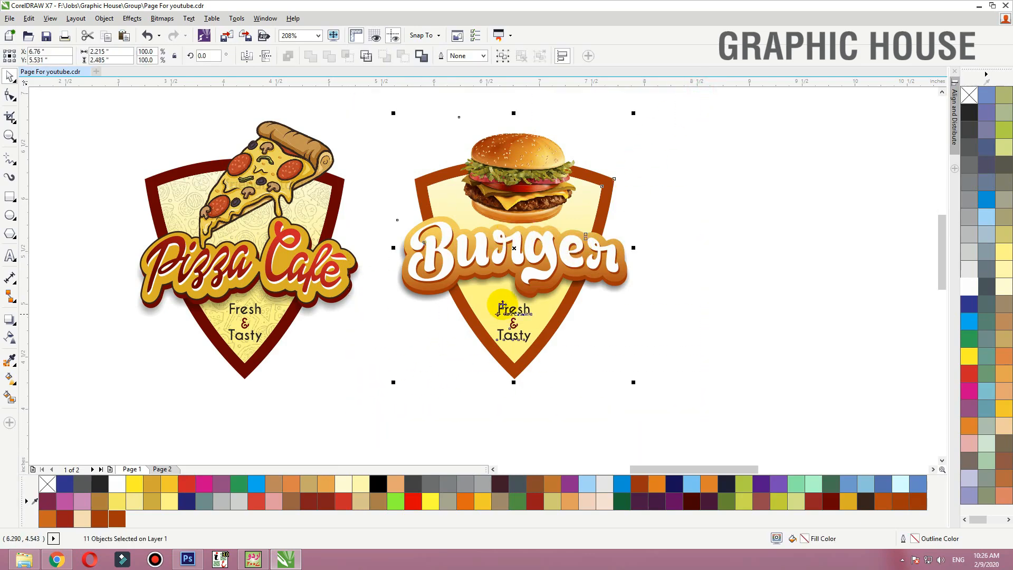
left_click_drag(583, 293, 748, 293)
left_click(590, 396)
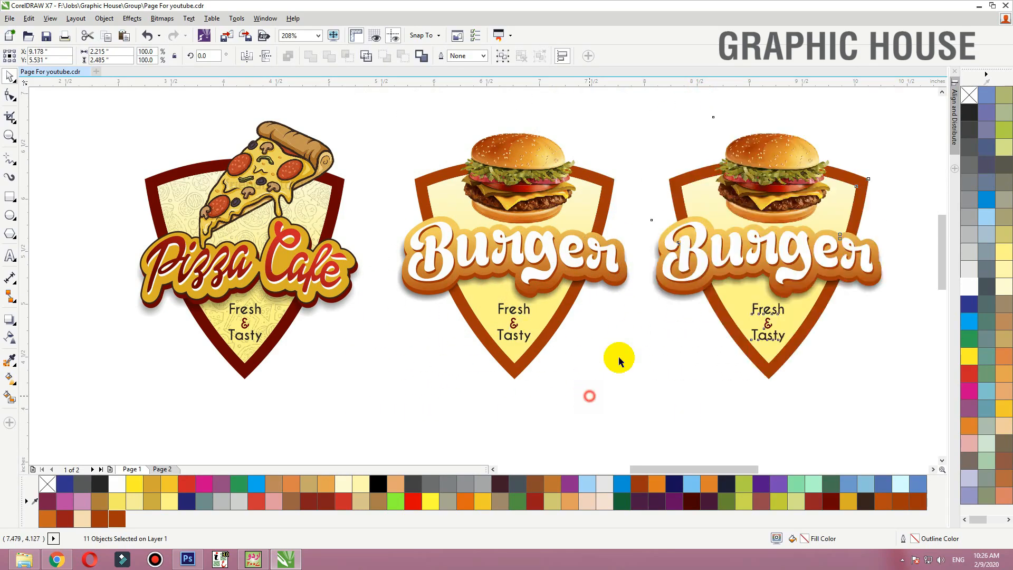
- Delete the Burger lettering with its contours and the burger image from the copied logo
left_click(776, 245)
left_click(919, 206)
left_click_drag(863, 269, 620, 307)
key("Delete")
left_click(802, 152)
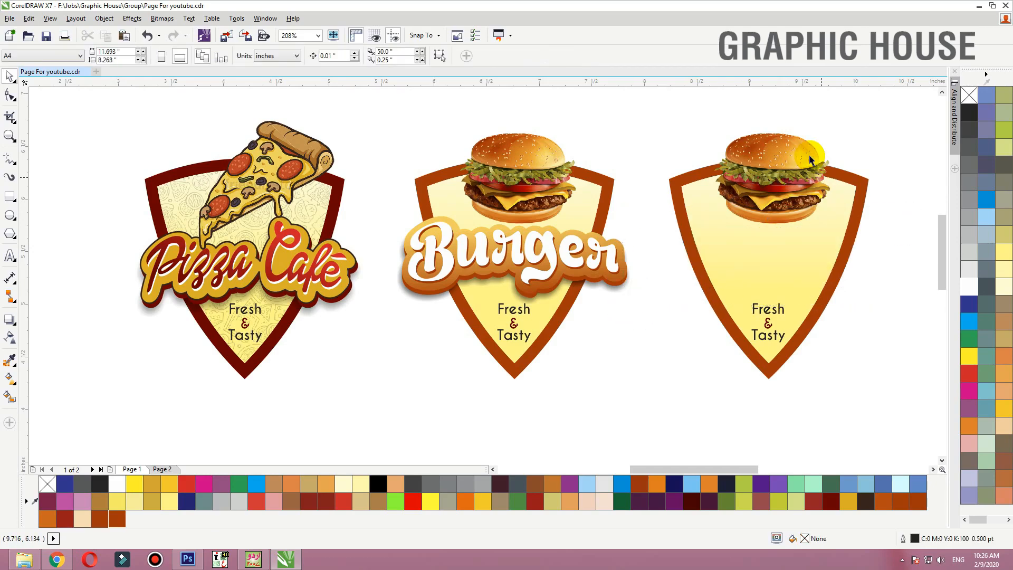
key("Delete")
- Move the finger chips text beneath the blank shield and delete its separate "fresh & tasty" line
scroll(684, 140, "down", 1)
left_click_drag(322, 321, 553, 308)
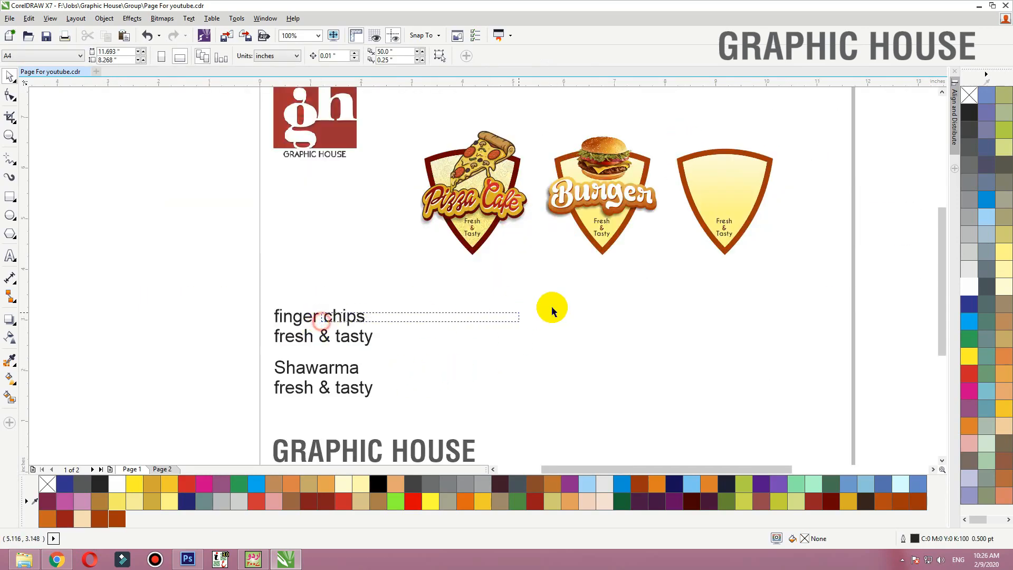
mouse_move(346, 320)
left_mouse_down()
mouse_move(725, 285)
mouse_move(768, 265)
left_mouse_up()
left_click_drag(555, 309, 858, 99)
left_click(552, 440)
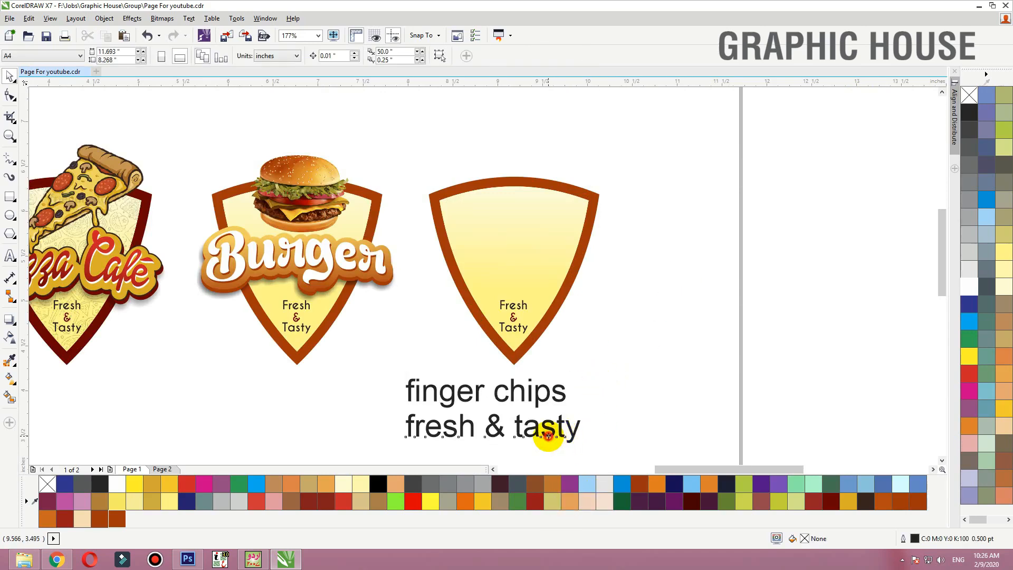
key("Delete")
- Set the finger chips text to the Bready Regular Demo font
left_click(539, 398)
left_click(292, 54)
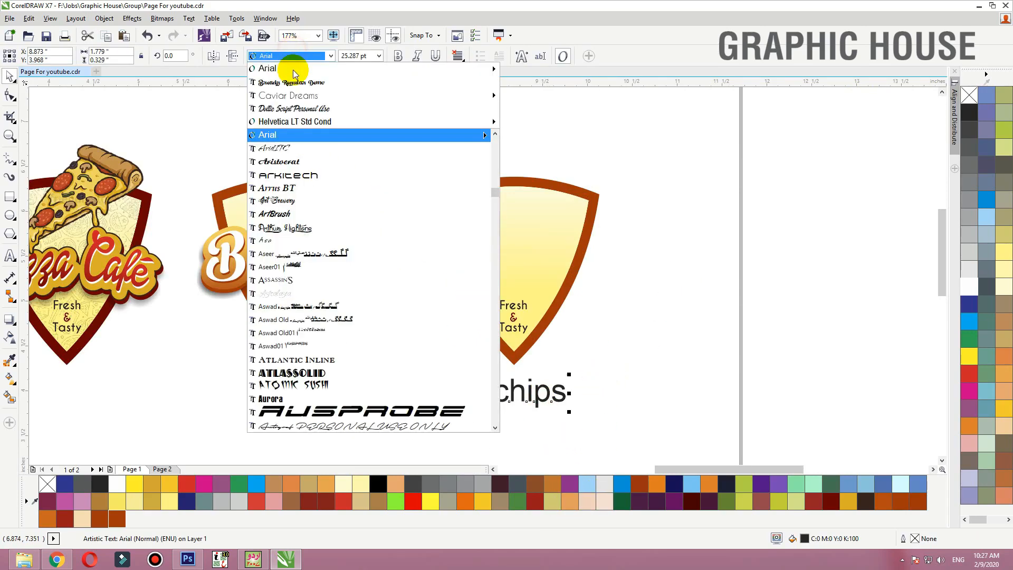
left_click(291, 80)
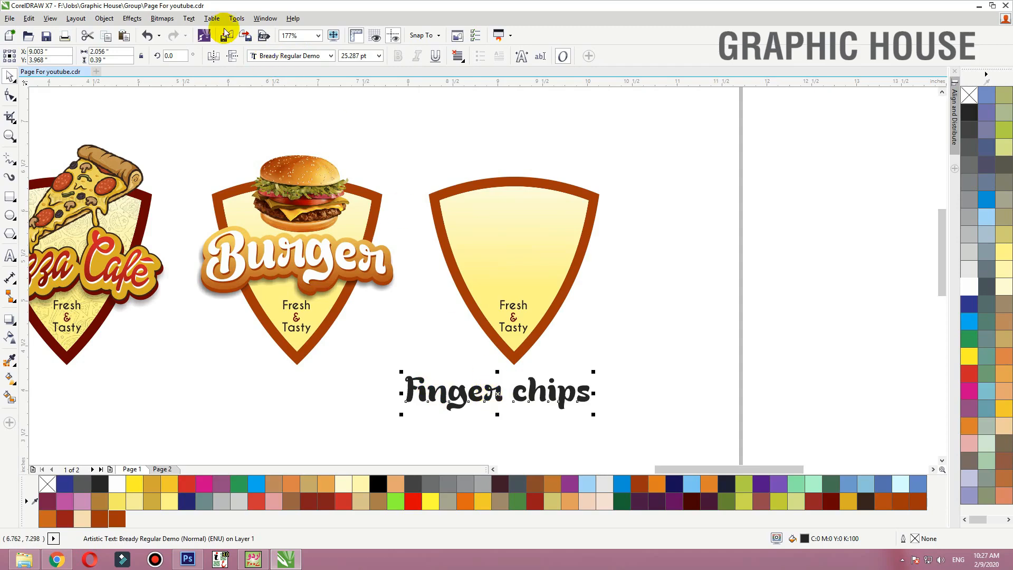
- Change the finger chips text to Title Case
left_click(199, 22)
left_click(208, 352)
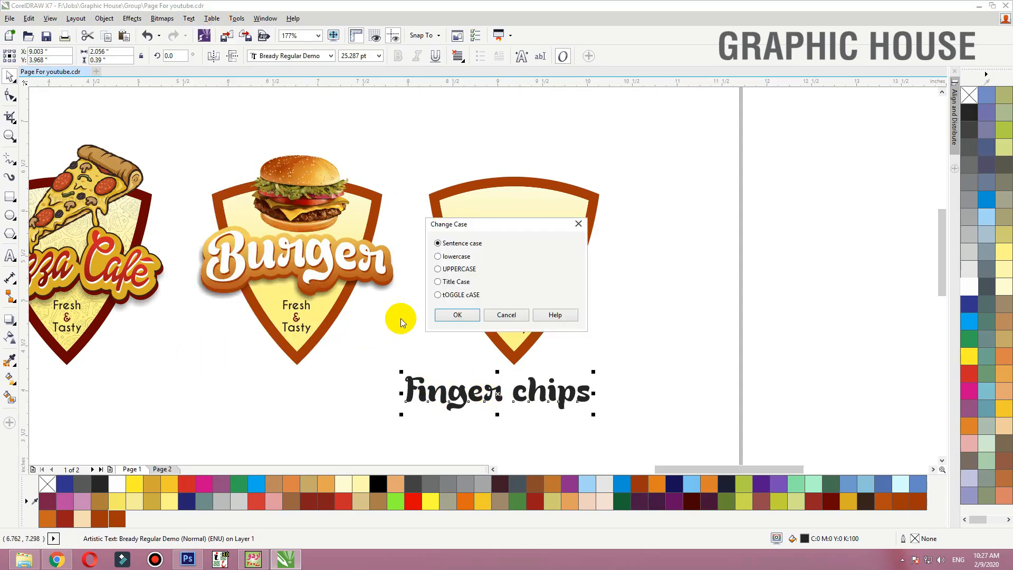
left_click(456, 283)
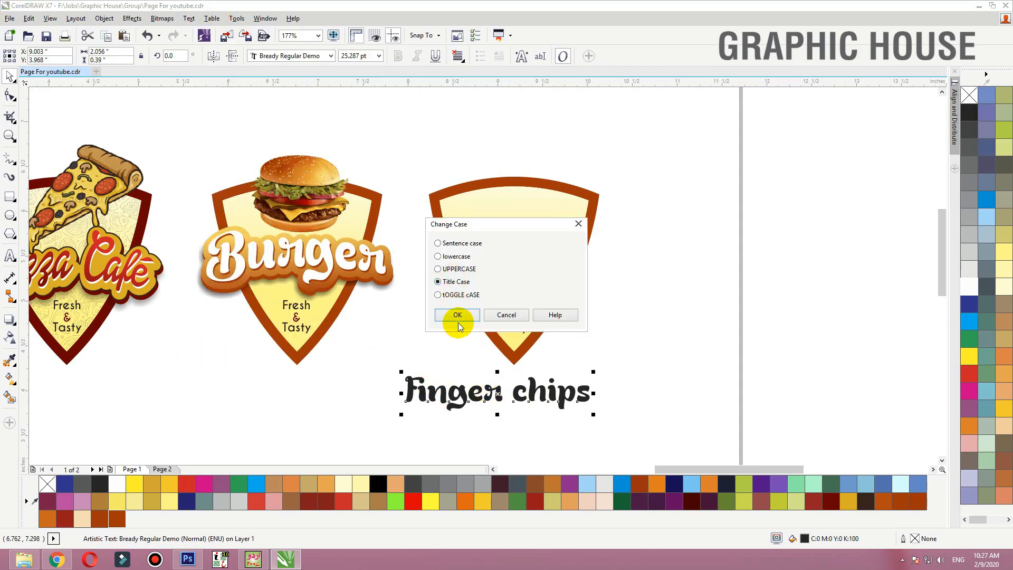
left_click(452, 315)
- Split the Finger Chips text into two separate words, with Finger above Chips, beneath the shields
double_click(509, 399)
key("Return")
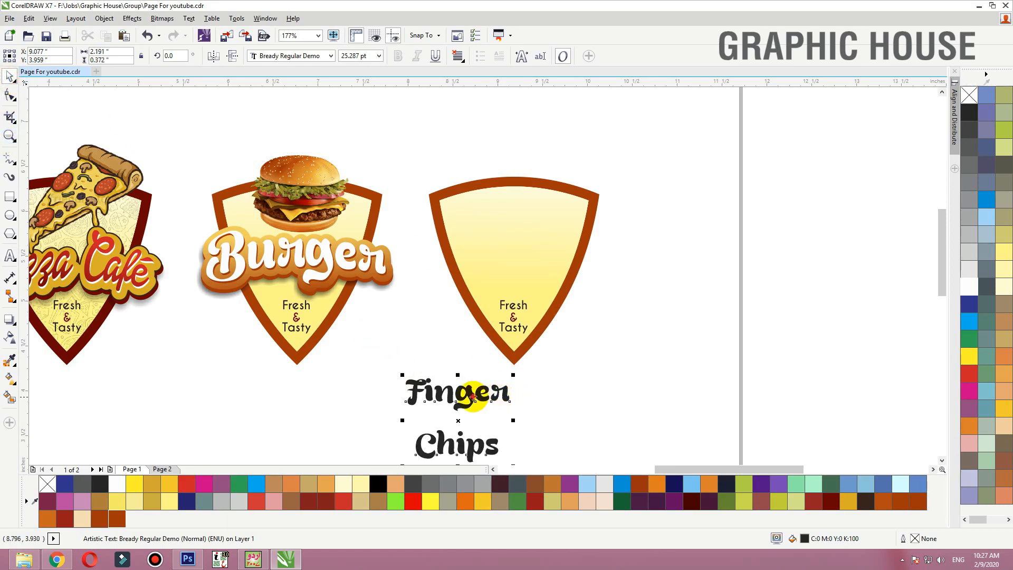
left_click_drag(473, 396, 432, 377)
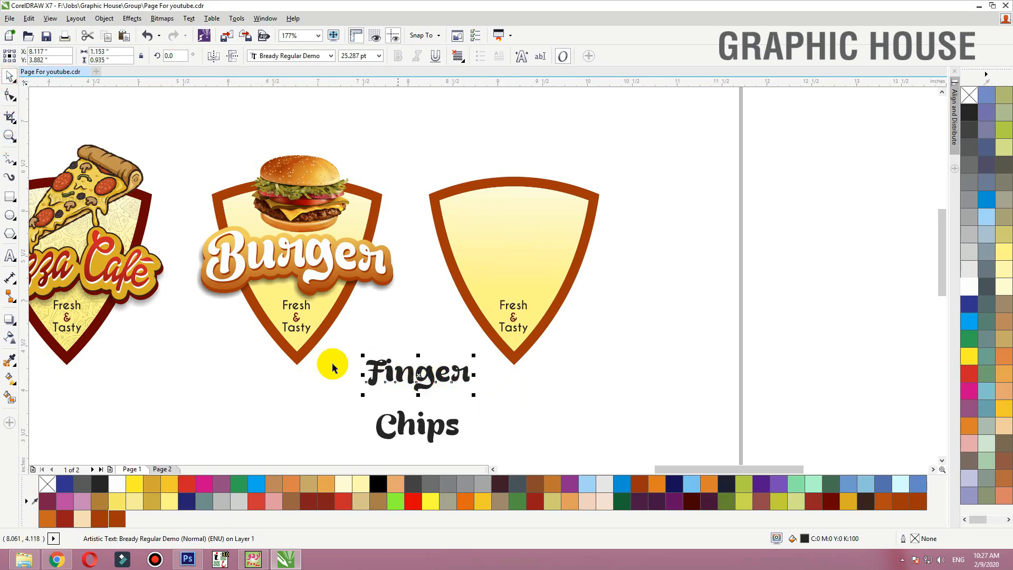
- Enlarge the word Chips to about 61 pt and place Finger close above its left part
key("F2")
left_click_drag(271, 287, 612, 501)
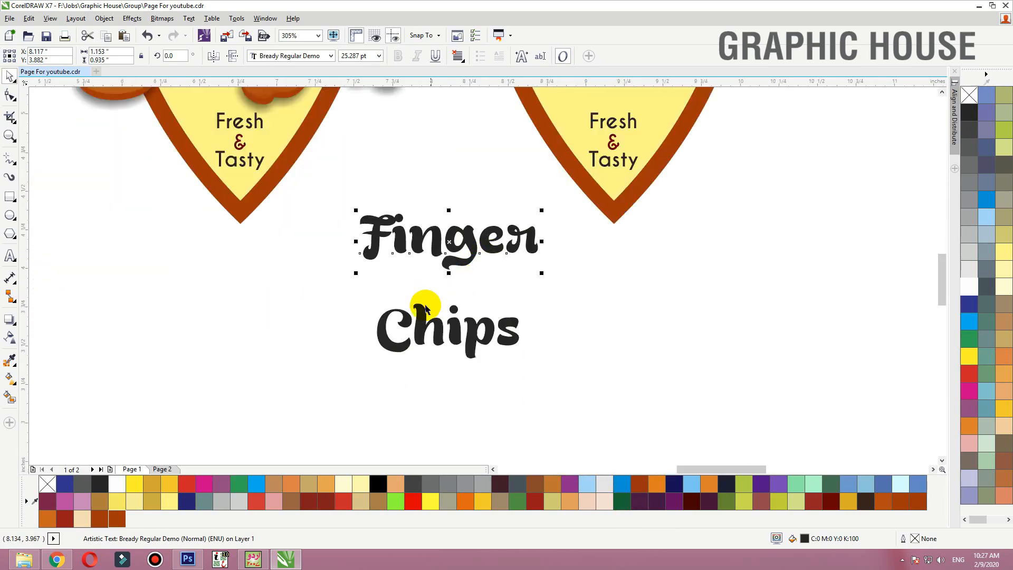
left_click(475, 340)
left_click_drag(523, 300, 624, 258)
left_click_drag(504, 352, 524, 336)
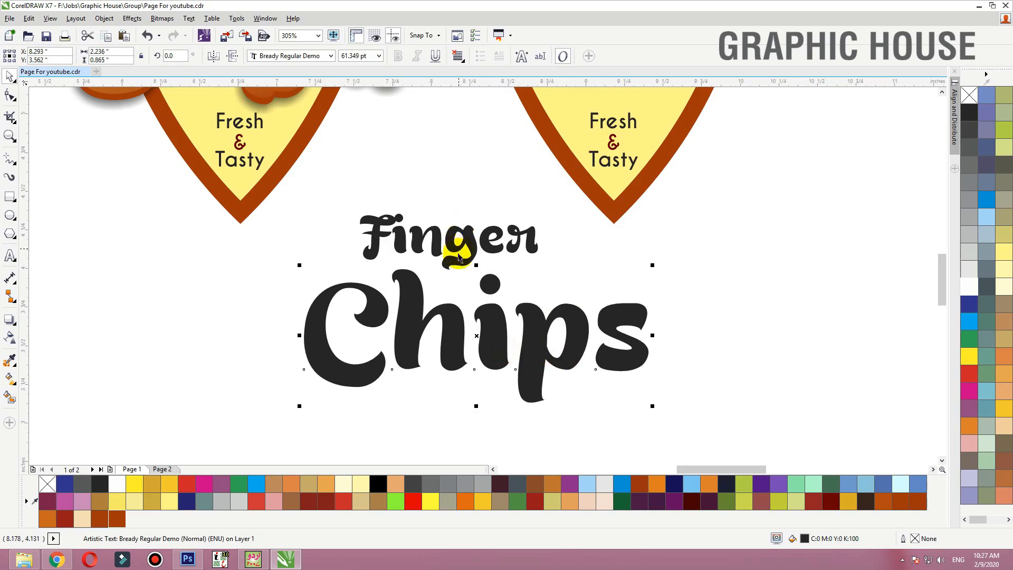
left_click_drag(458, 259, 402, 272)
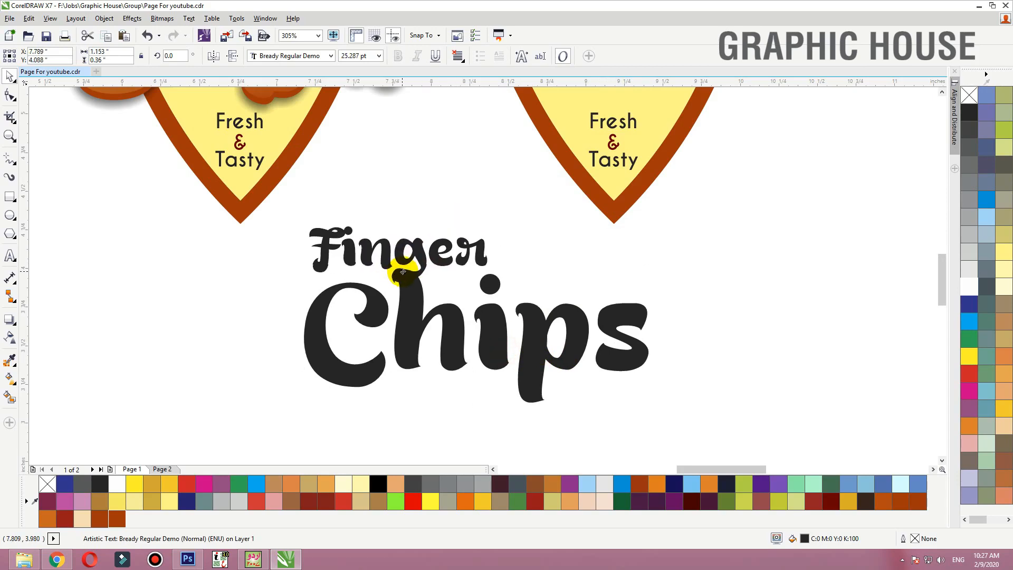
- Convert the words Finger and Chips to curves and weld them into a single shape
left_click(427, 332, "shift")
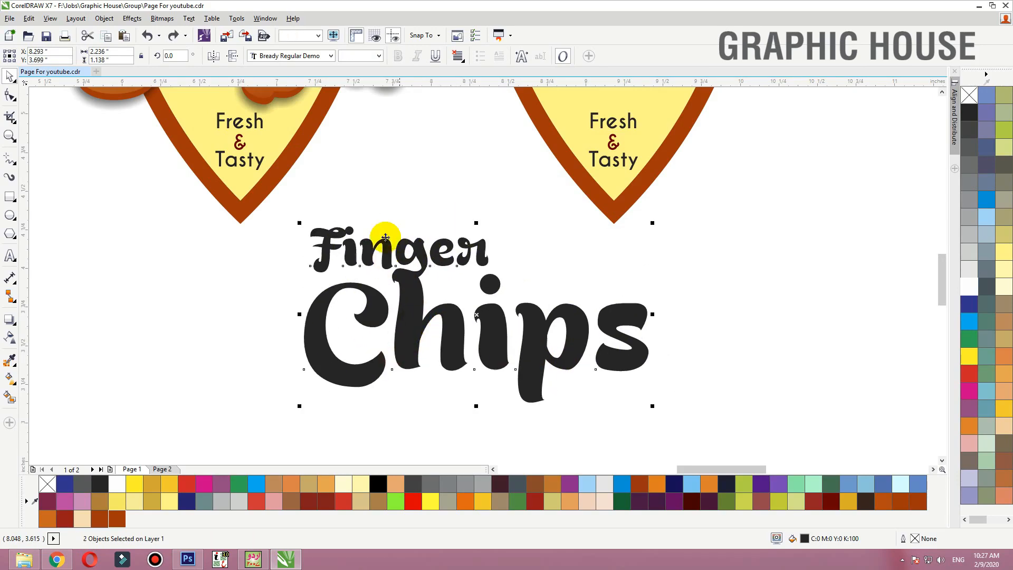
key("ctrl+q")
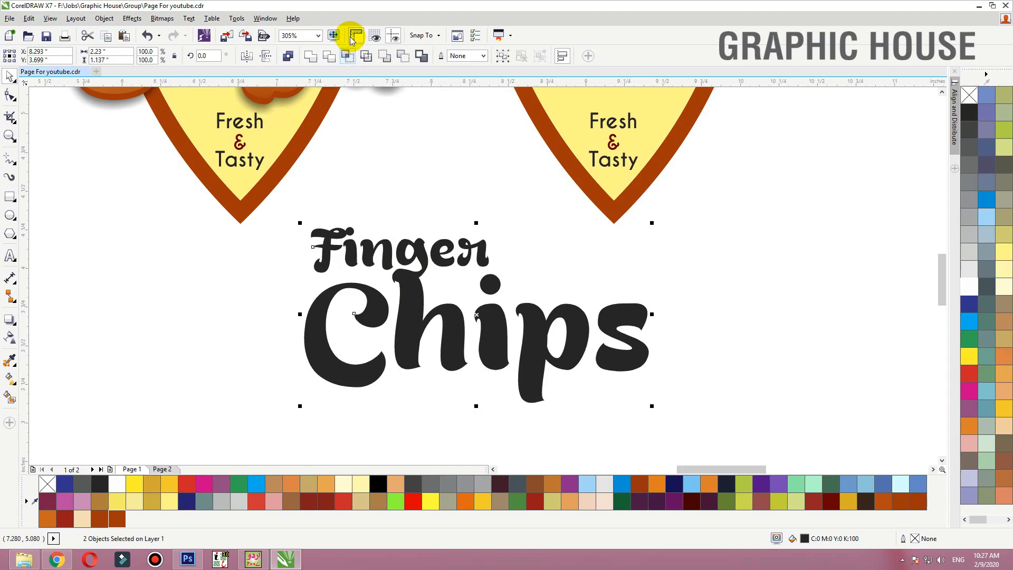
left_click(313, 63)
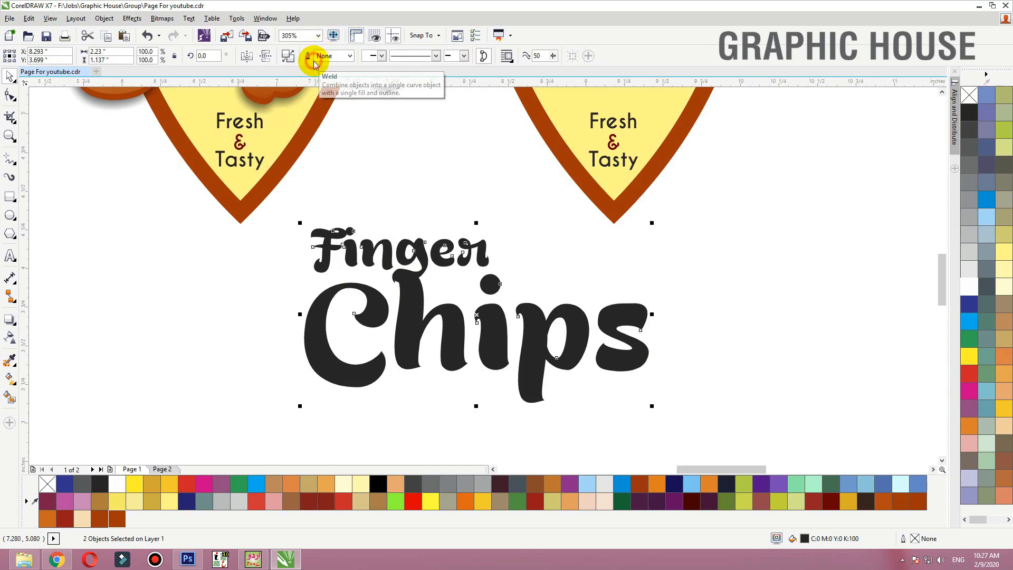
- Add a one-step outside contour of 0.075" in orange around the Finger Chips lettering
left_click(15, 323)
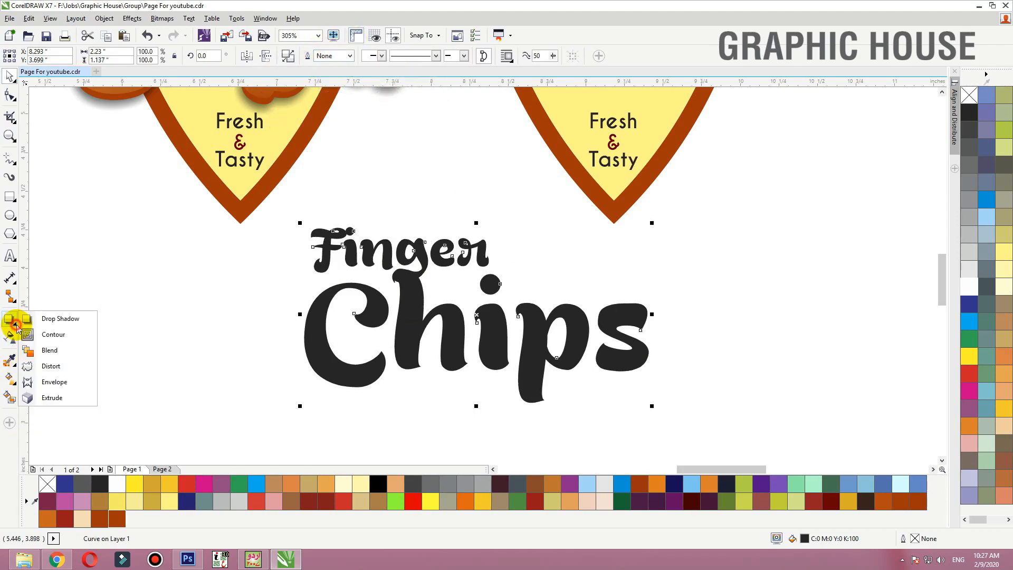
left_click(53, 334)
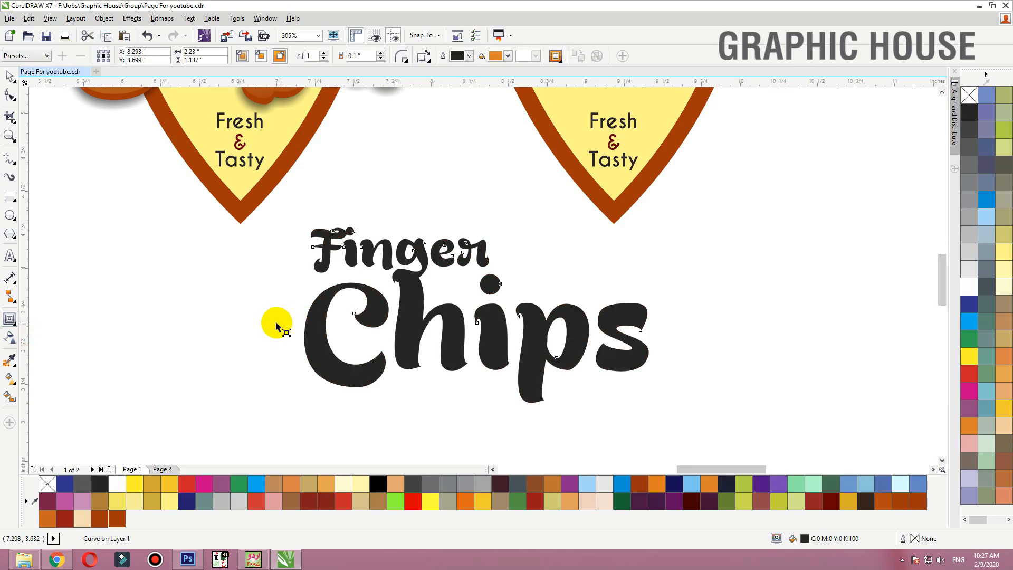
left_click_drag(283, 327, 384, 327)
key("space")
key("ctrl+z")
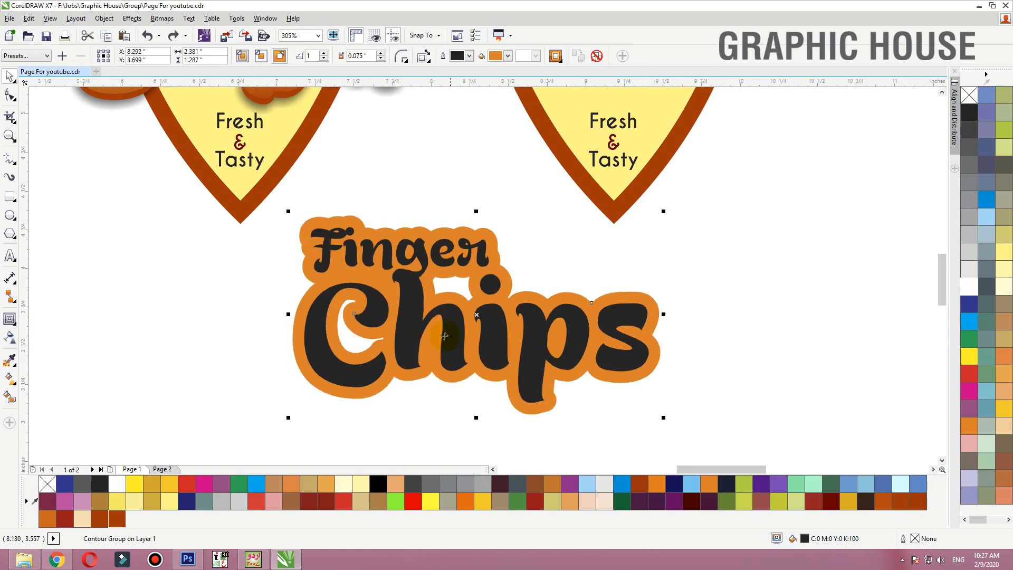
- Break the contour apart from the Finger Chips lettering and move the lettering off to the right
key("ctrl+k")
left_click(265, 344)
left_click_drag(351, 369, 677, 357)
- Delete the nodes of both inner holes in the orange contour so it becomes a solid backing shape
left_click(484, 351)
key("F10")
left_click_drag(415, 321, 412, 320)
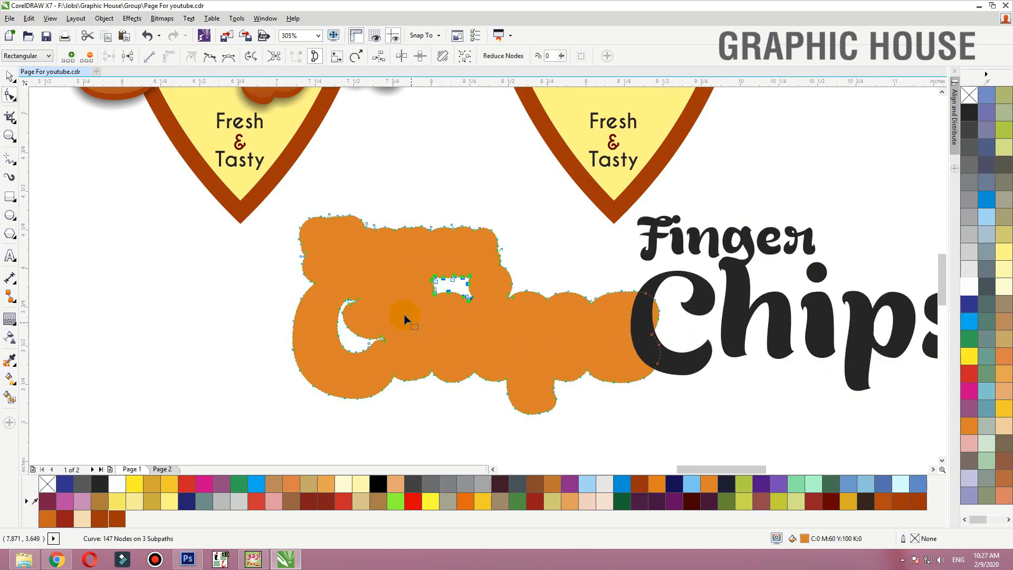
key("Delete")
left_click_drag(404, 285, 340, 347)
key("Delete")
key("space")
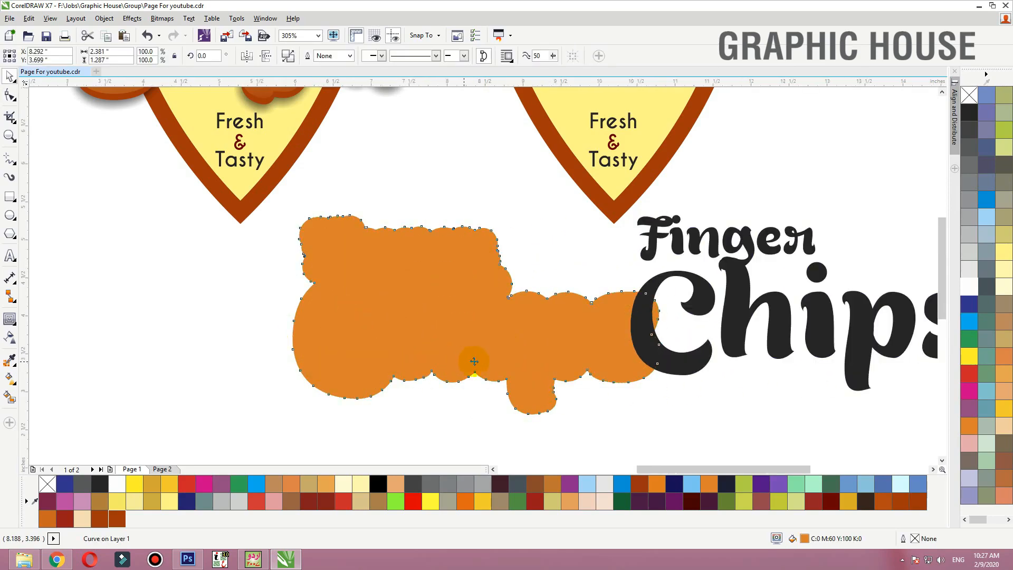
- Align the Finger Chips lettering centrally on the orange backing, both horizontally and vertically
scroll(473, 357, "down", 3)
left_click_drag(473, 357, 555, 231)
key("ctrl+z")
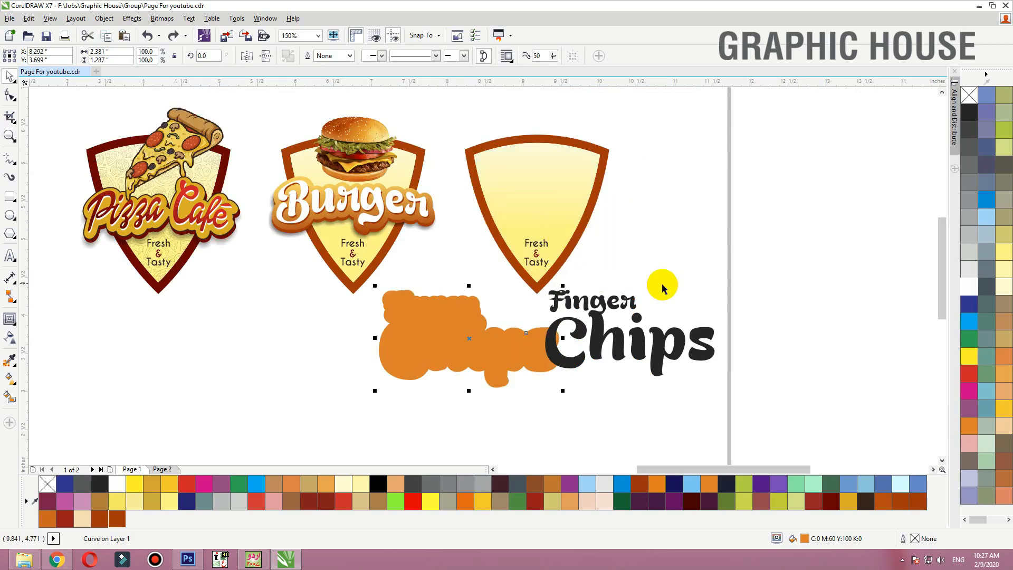
left_click(602, 333)
left_click(468, 336, "shift")
key("c")
key("e")
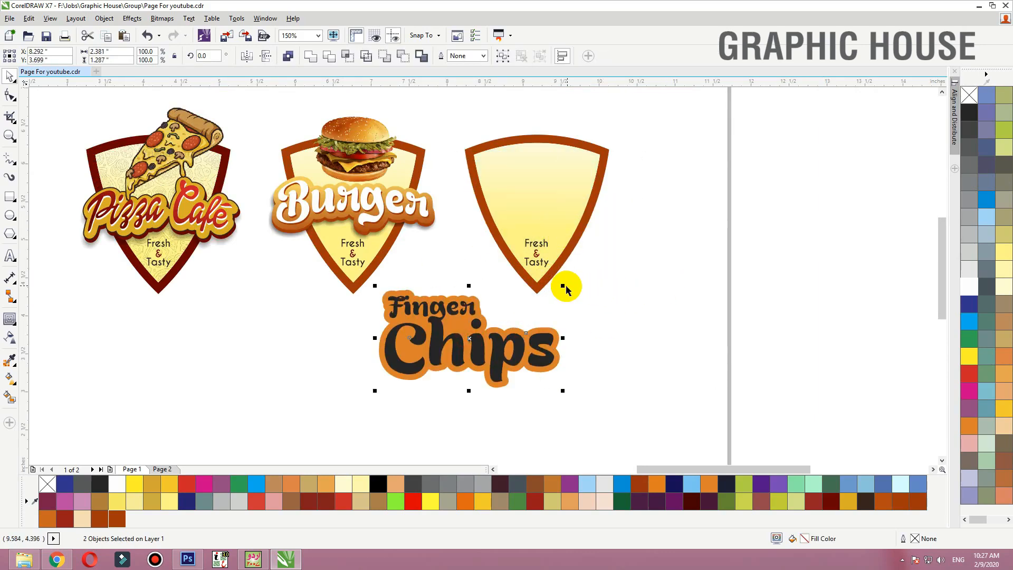
- Scale the lettering and its backing down to about 1.57" wide and place them across the blank shield
left_click_drag(564, 286, 533, 304)
left_click_drag(487, 344, 549, 215)
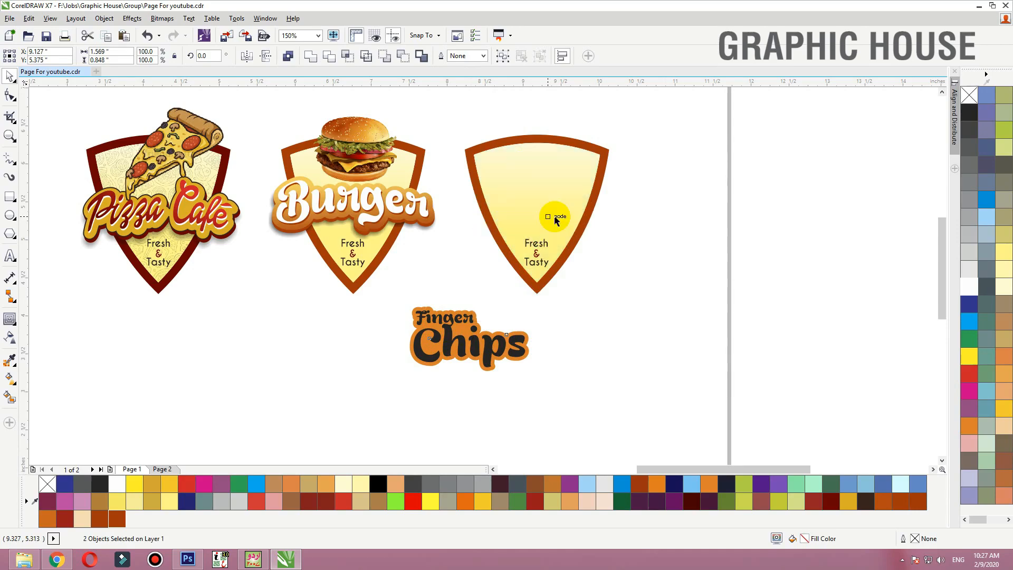
scroll(529, 145, "up", 4)
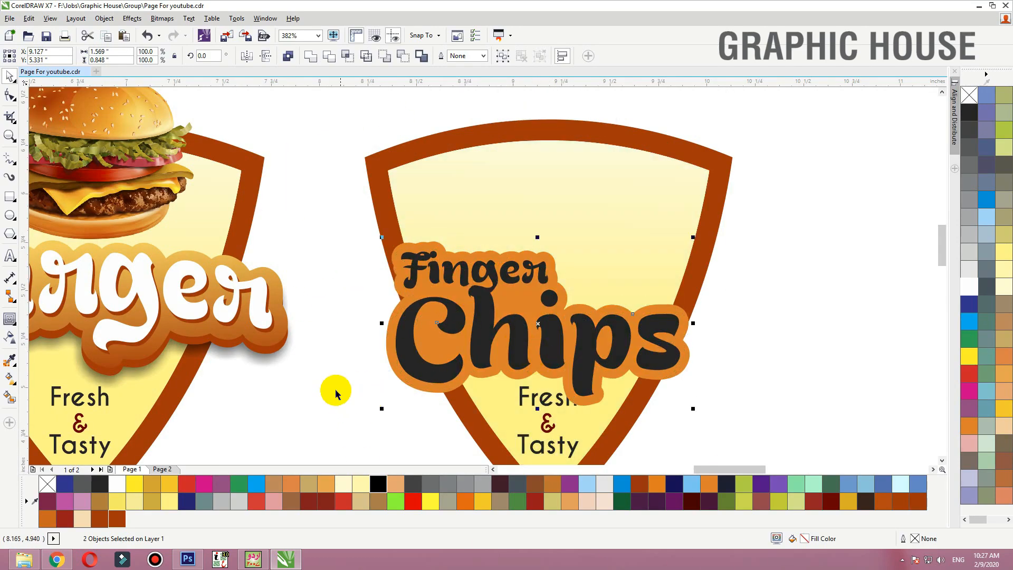
left_click(332, 391)
- Import the cartoon-french-fries-png-7 image and place it over the third shield
left_click(227, 36)
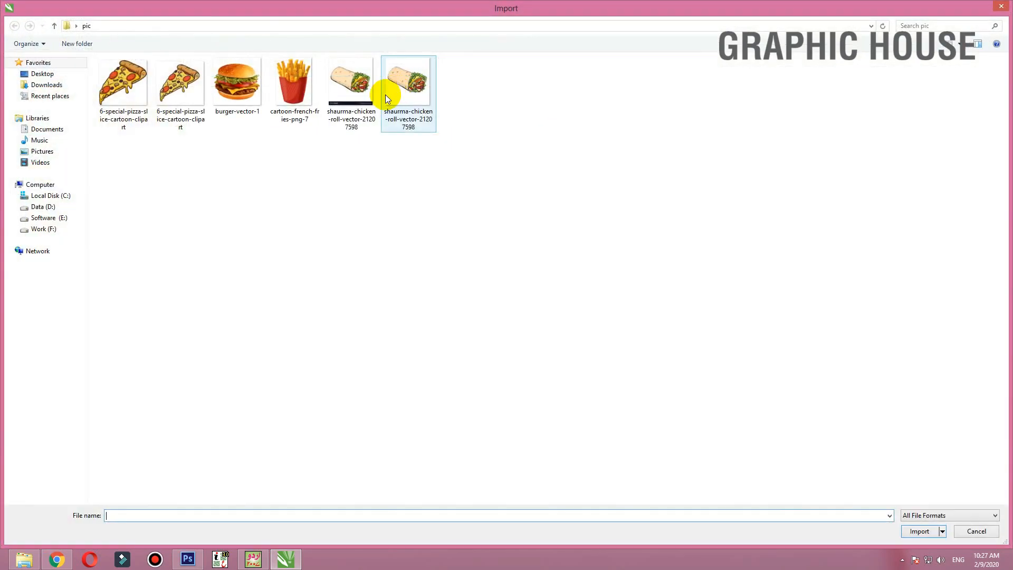
left_click(310, 99)
double_click(310, 99)
left_click_drag(474, 100, 663, 304)
- Enlarge the french fries image to about 0.96" wide and position it over the shield's upper edge
left_click_drag(591, 227, 590, 216)
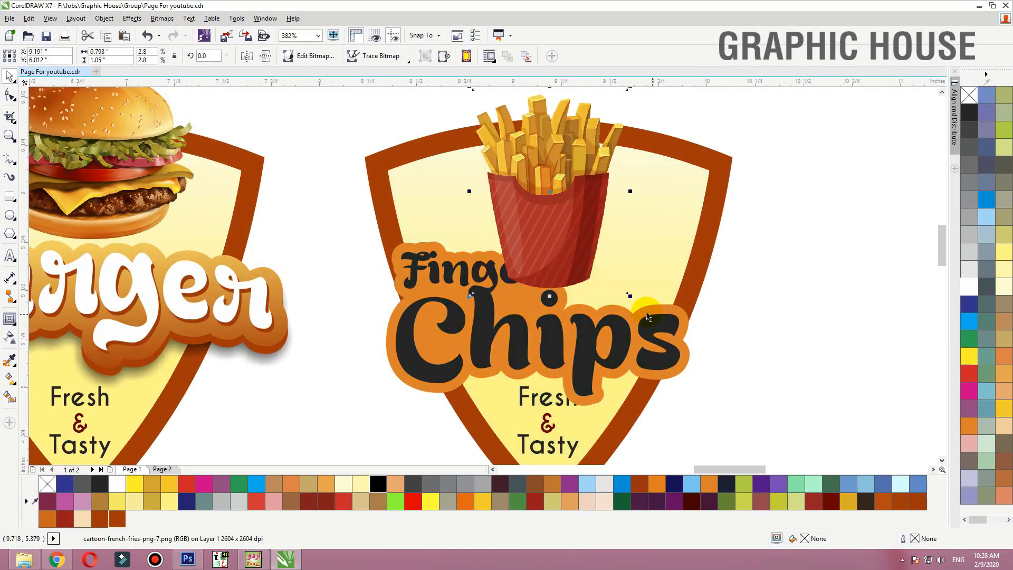
left_click_drag(632, 297, 640, 311)
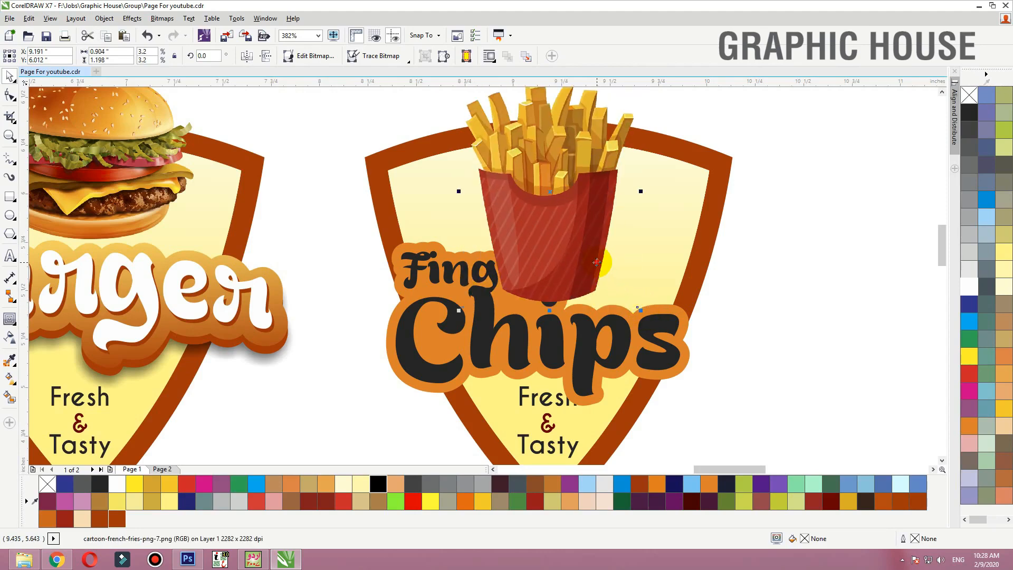
left_click_drag(596, 263, 595, 255)
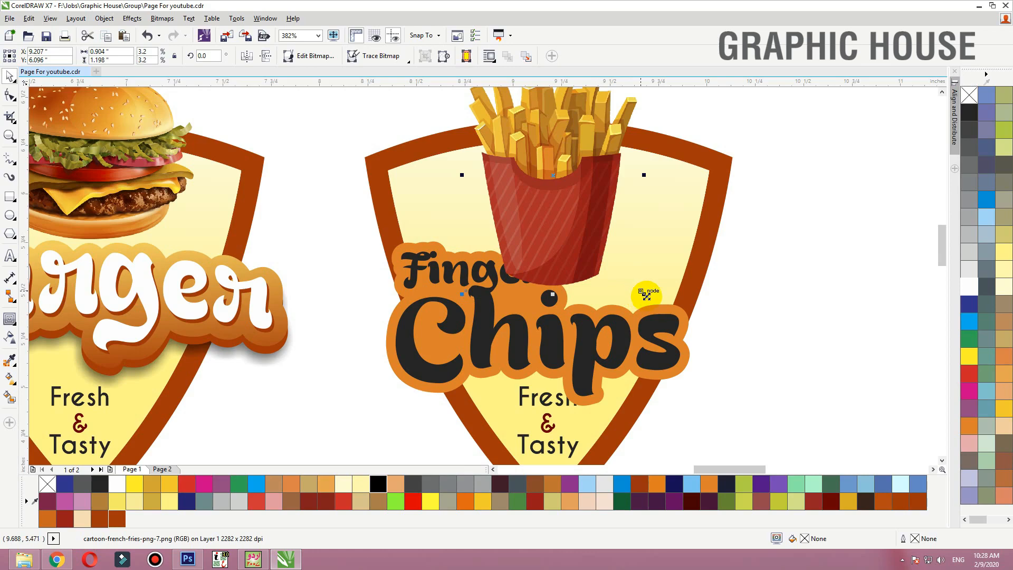
left_click_drag(647, 294, 649, 301)
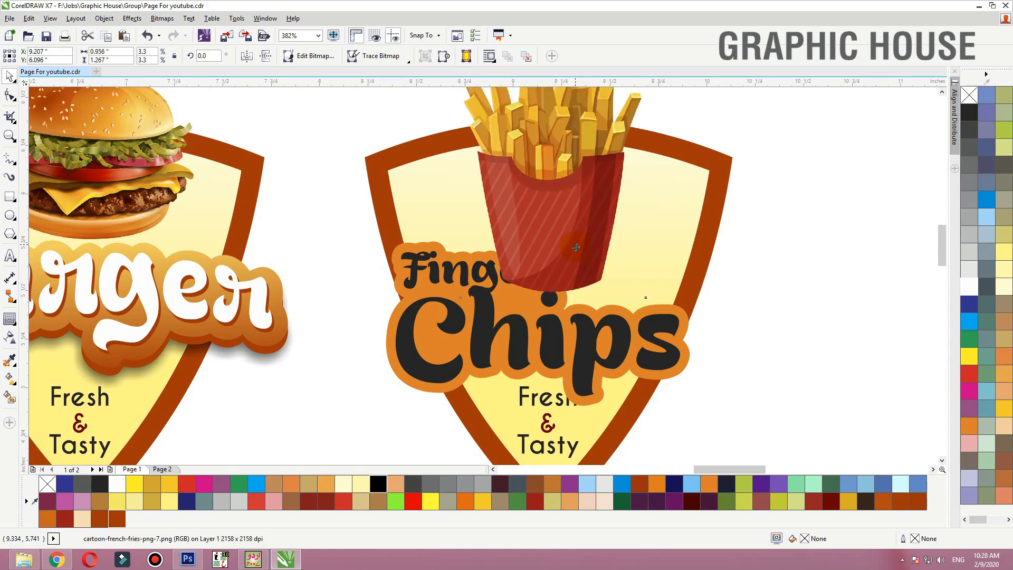
- Recolor the third shield's border with the dark red sampled from the french fries carton
left_click(10, 360)
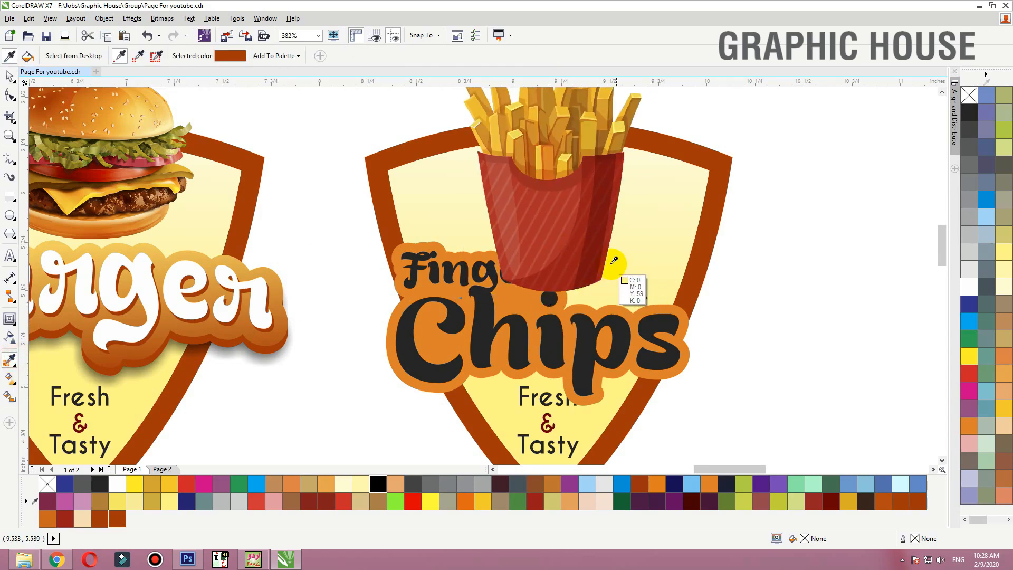
left_click(615, 273)
left_click(714, 243)
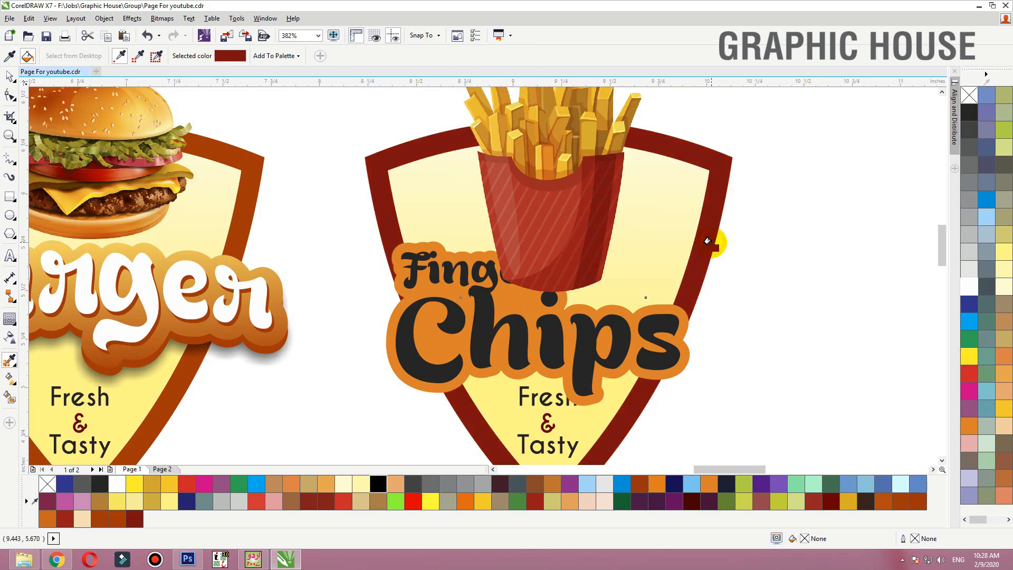
key("space")
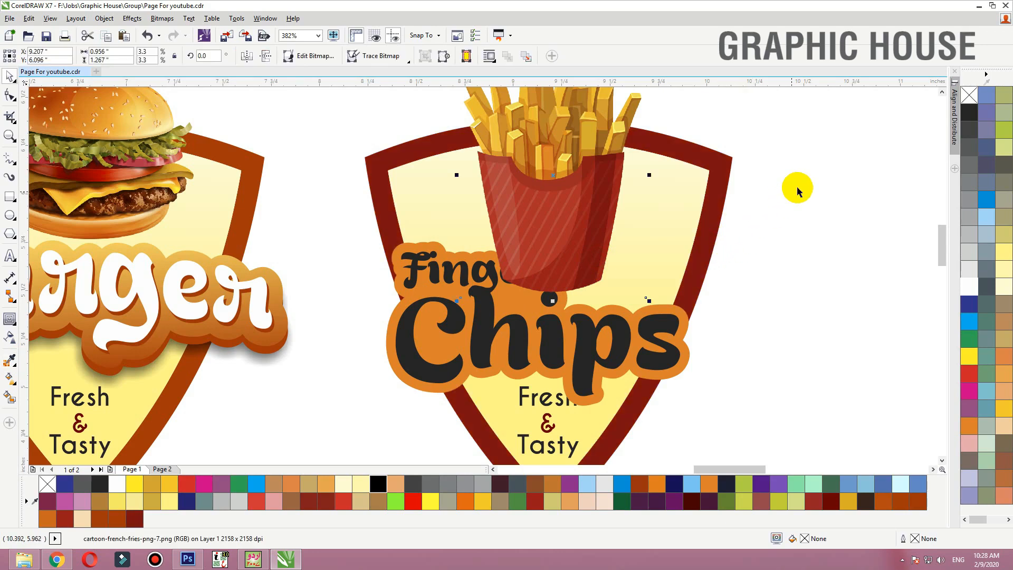
- Bring the Finger Chips lettering and backing in front of the fries and move them up, clear of the Fresh & Tasty text
left_click_drag(798, 187, 362, 405)
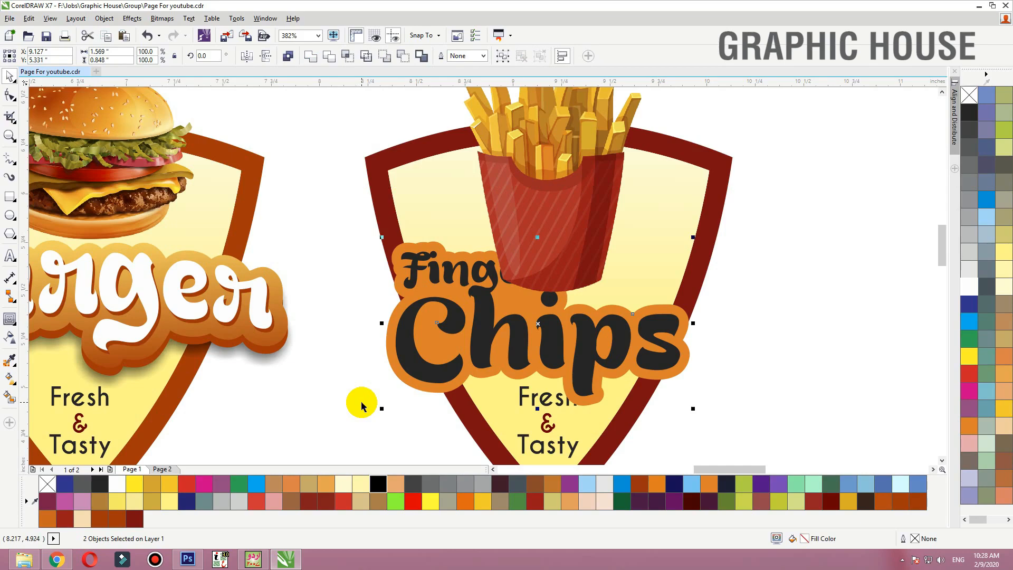
key("shift+Page_Up")
left_click_drag(579, 324, 583, 324)
left_click(756, 331)
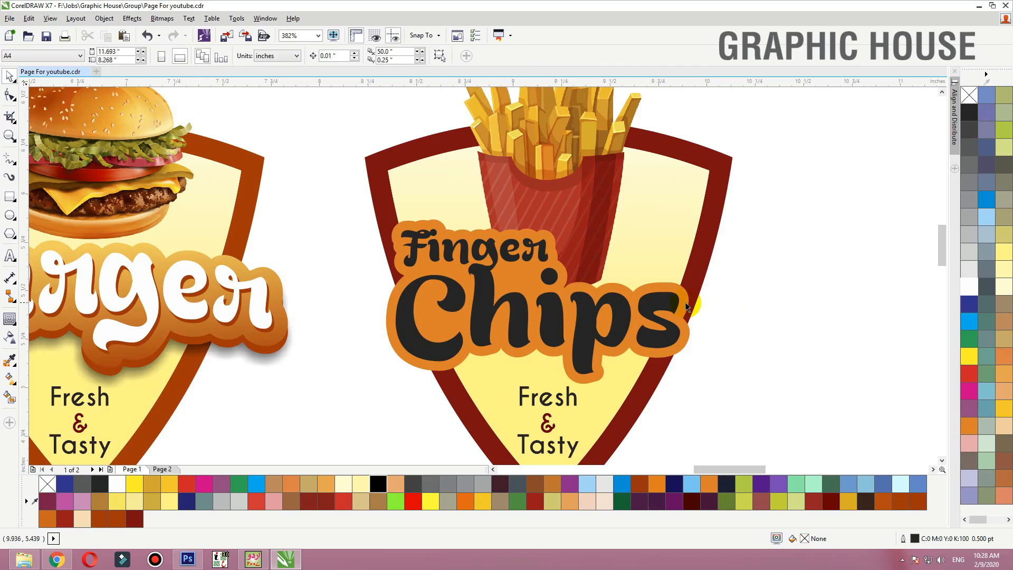
- Fill the orange lettering backing with the darker orange sampled from the french fries
left_click(685, 303)
left_click_drag(694, 317, 695, 317)
key("ctrl+z")
scroll(743, 306, "down", 1)
key("F2")
left_click_drag(770, 341, 425, 180)
left_click(16, 361)
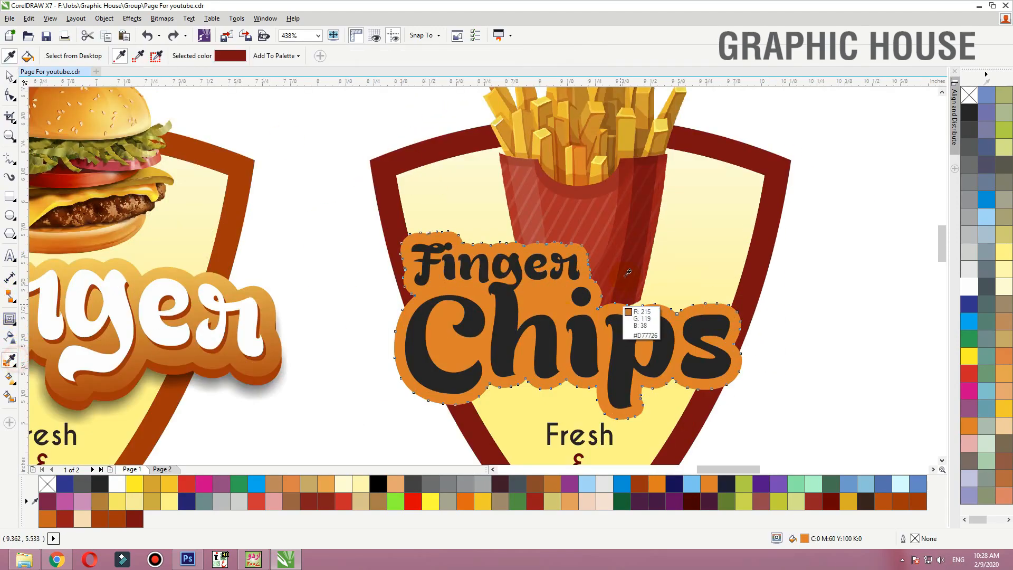
left_click(584, 178)
left_click(650, 387)
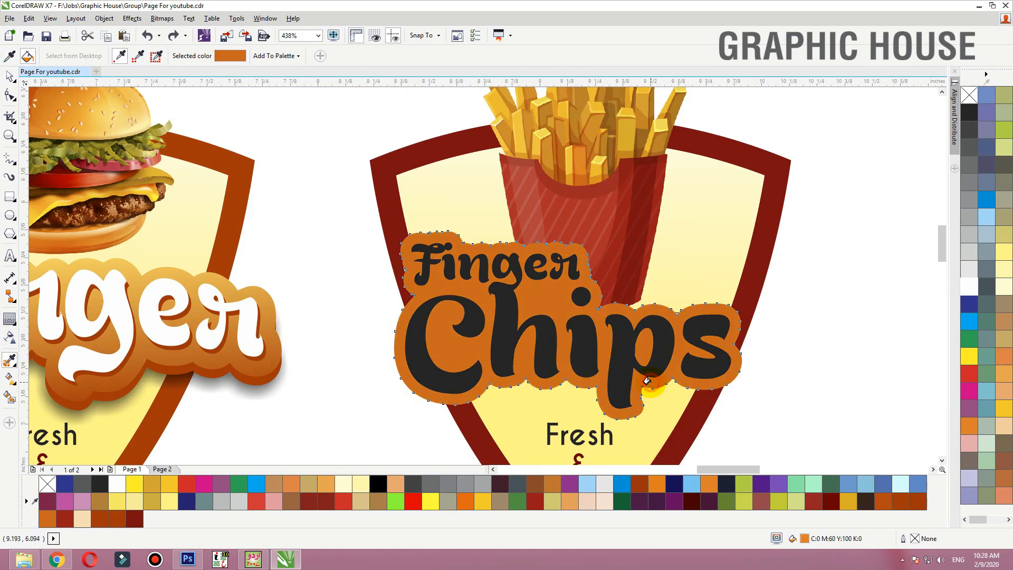
- Apply a vertical gradient to the lettering backing, from golden yellow #E4AE1B sampled from the fries at the top to orange at the bottom
key("space")
key("g")
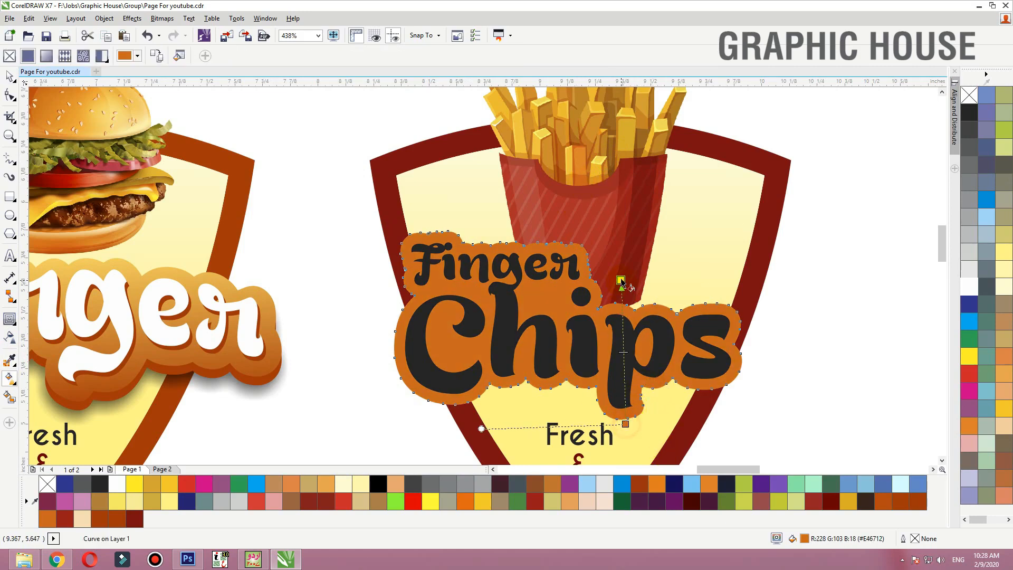
left_click_drag(621, 283, 620, 278)
left_click(648, 275)
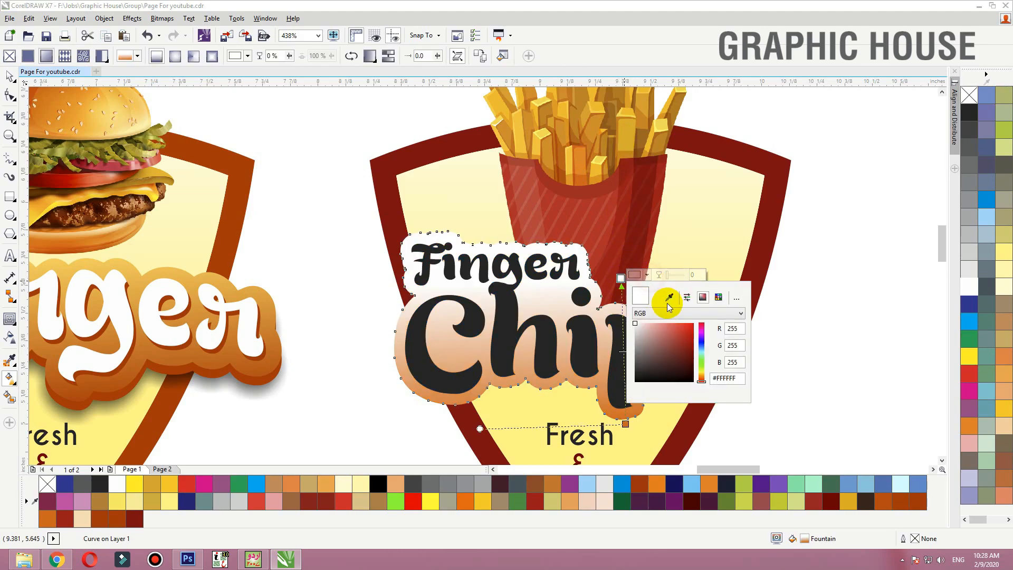
left_click(669, 297)
left_click(627, 125)
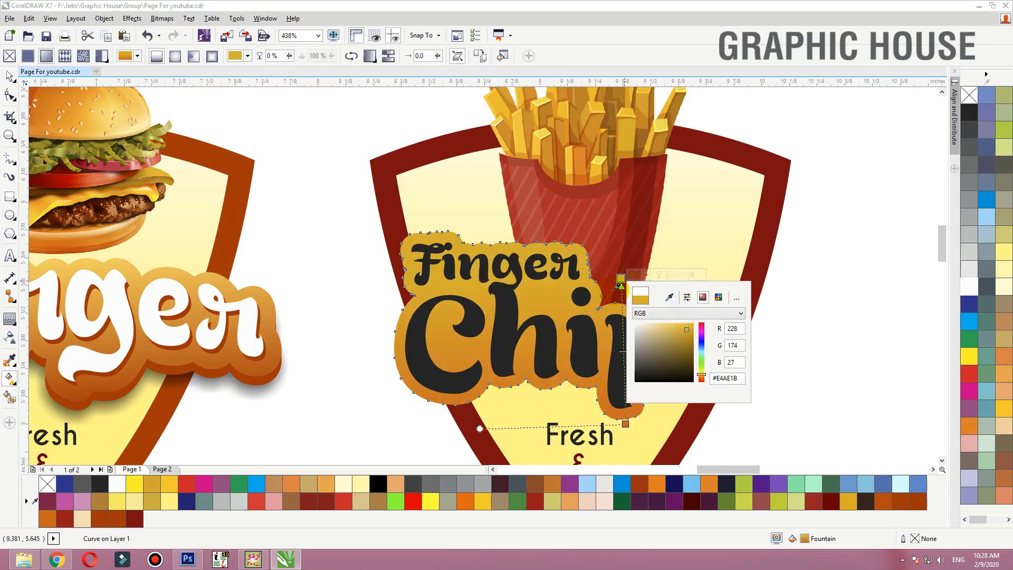
left_click(619, 287)
left_click_drag(625, 424, 636, 418)
key("space")
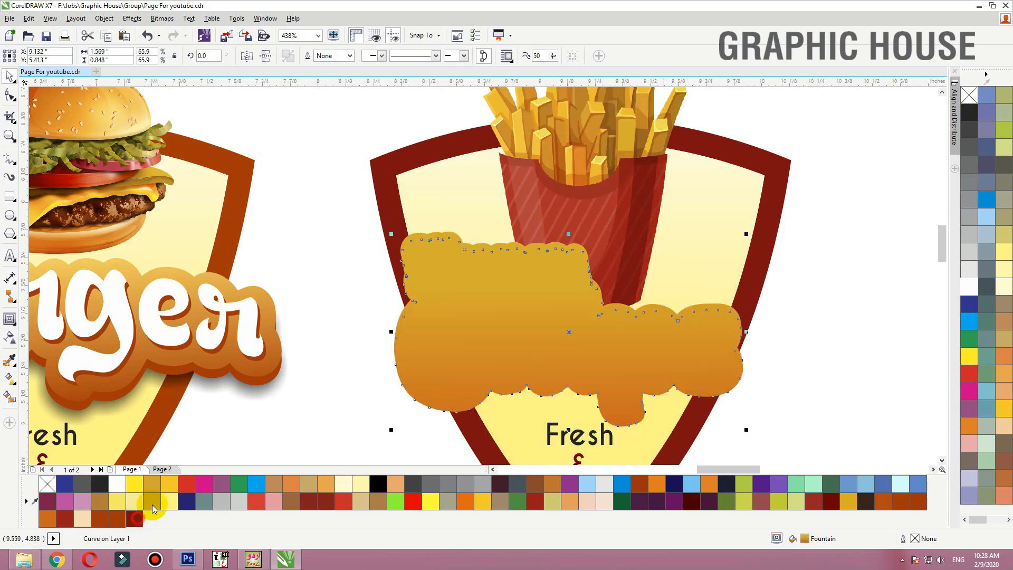
- Fill the lettering backing's lower layer dark red #8D090B and place it behind the gradient backing as a lower edge
left_click(135, 519)
key("ctrl+Page_Down")
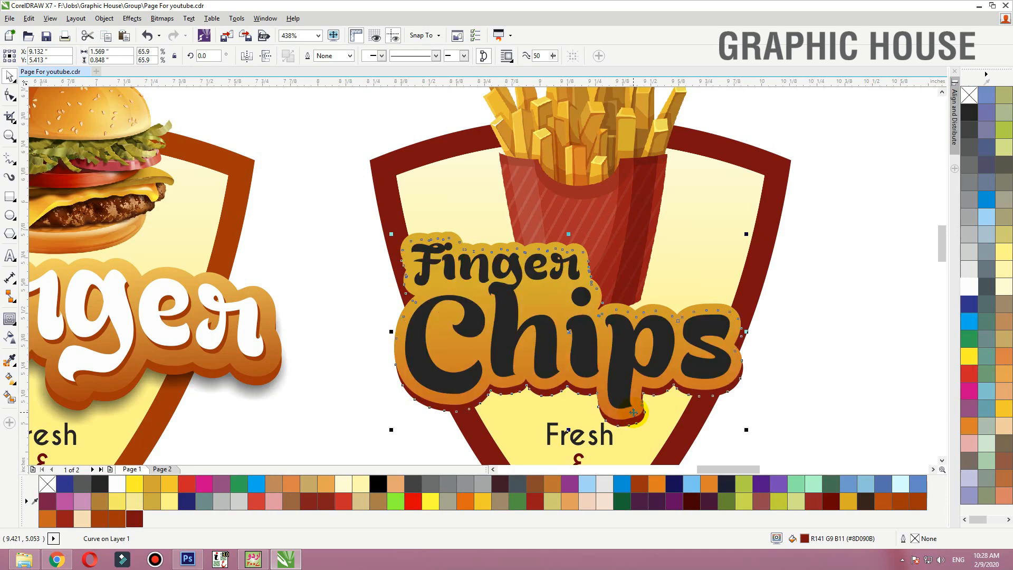
key("ctrl+Down")
key("ctrl+Up")
- Fill the Finger Chips lettering red and lay a white duplicate over it, shifted slightly up and left
left_click(534, 501)
left_click_drag(809, 273, 410, 421)
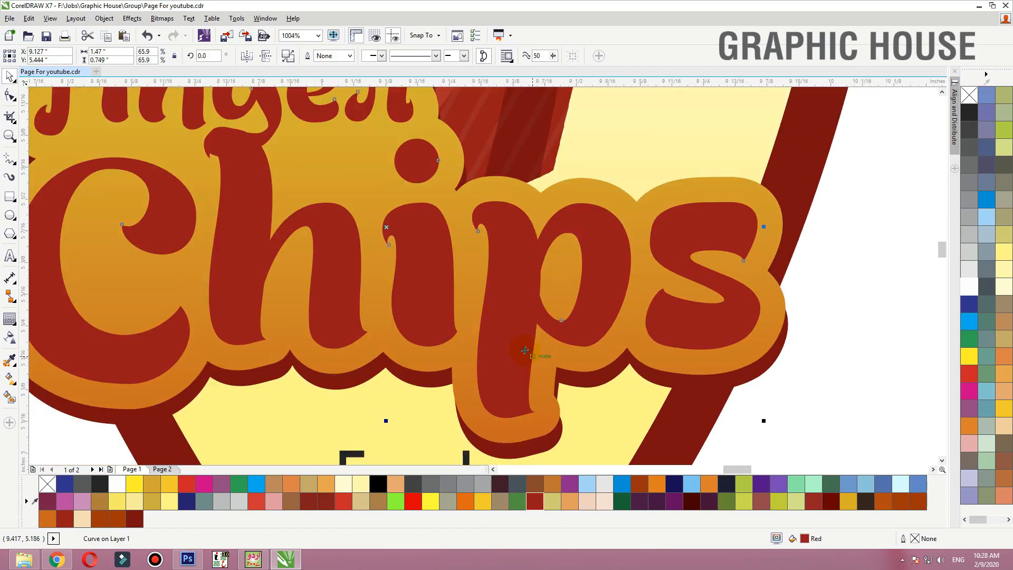
left_click_drag(522, 347, 515, 337)
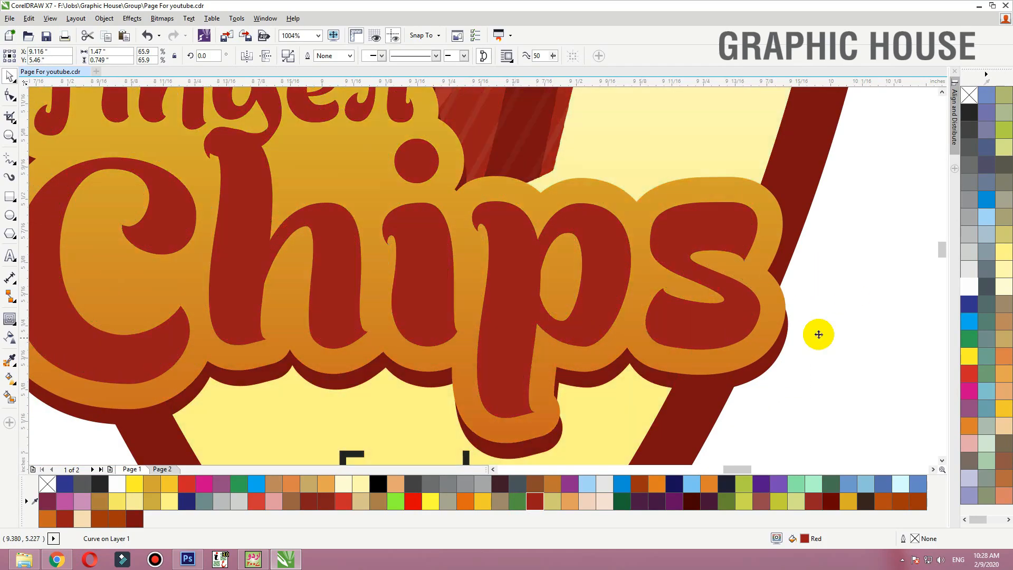
left_click(968, 287)
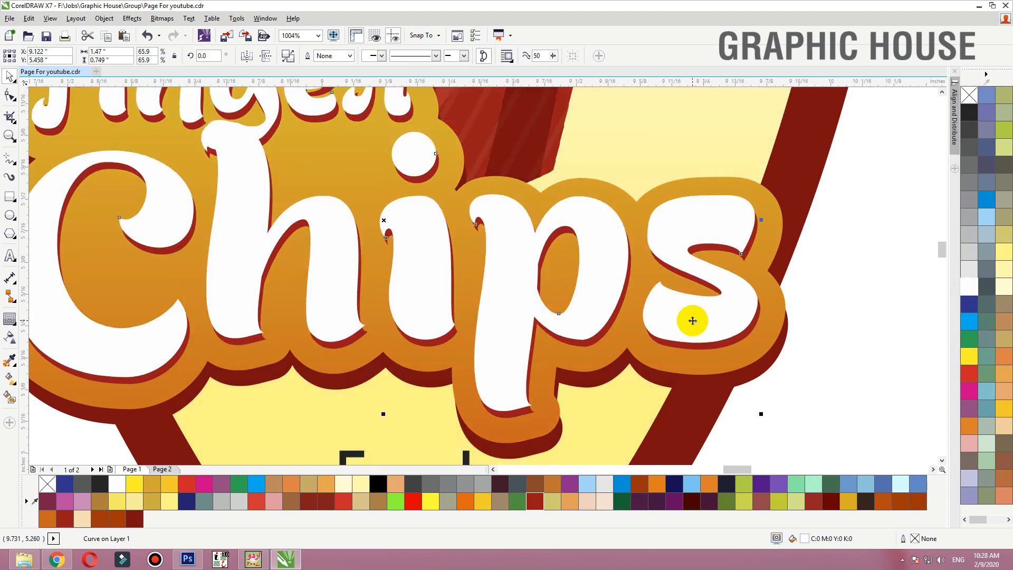
- Add a soft drop shadow to the dark red layer behind the Finger Chips lettering, with its direction running upward
scroll(749, 297, "down", 4)
left_click(816, 251)
key("F2")
left_click_drag(816, 250, 395, 430)
left_click(570, 307)
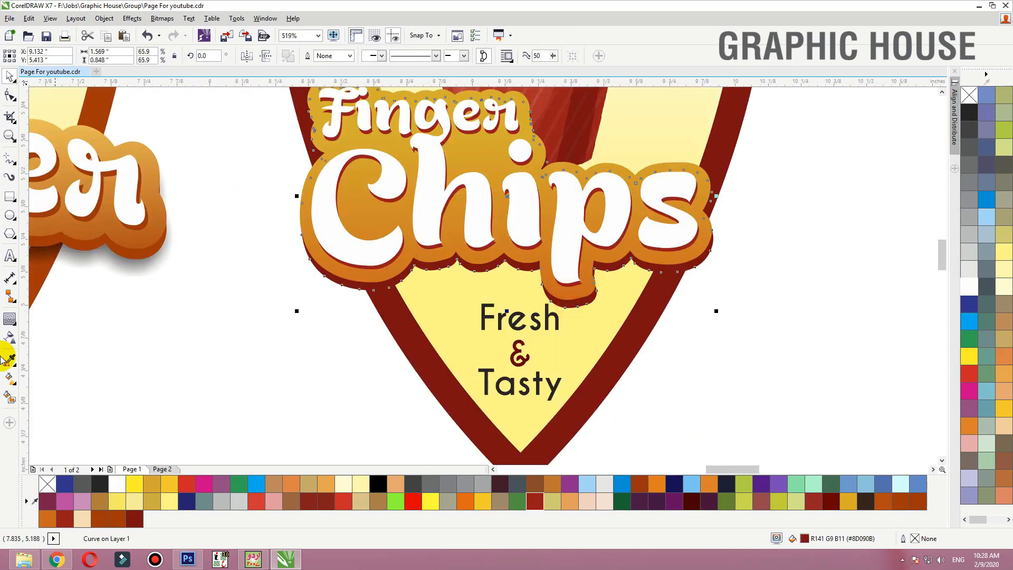
left_click(9, 319)
left_click(35, 319)
left_click_drag(480, 257, 507, 216)
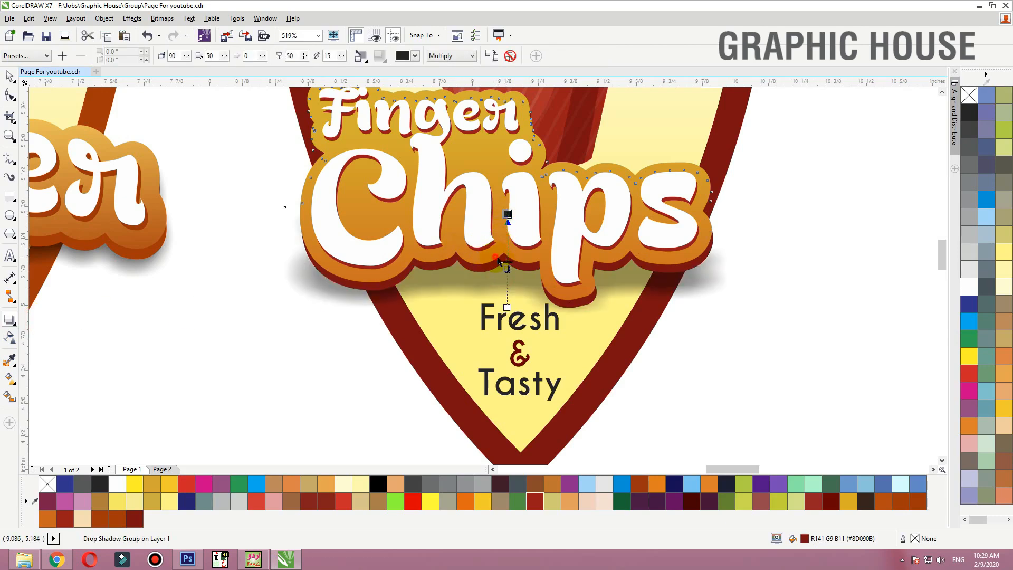
left_click_drag(498, 260, 518, 137)
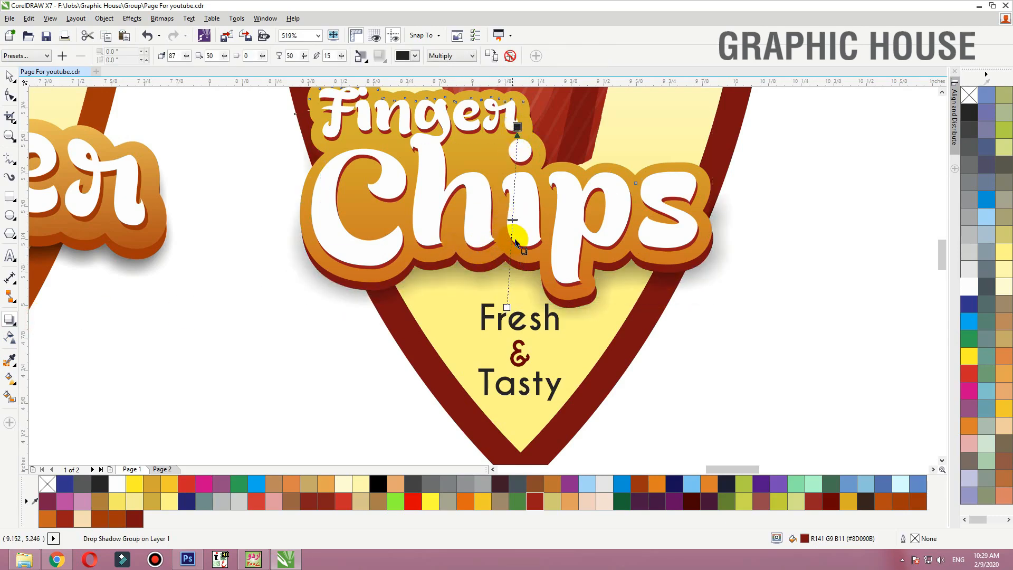
left_click_drag(505, 307, 507, 321)
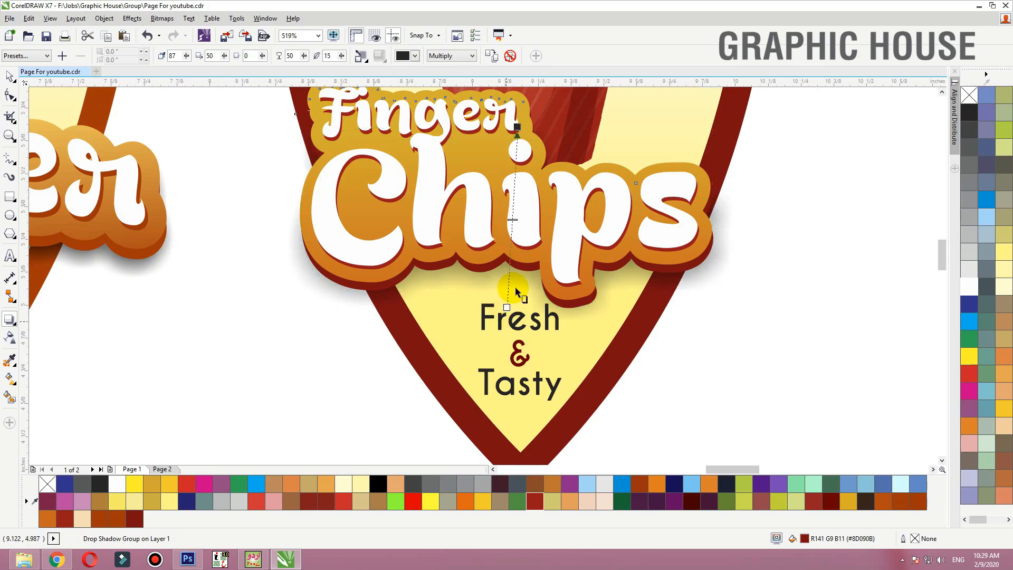
- Set the drop shadow's opacity to 88 and its feathering to 5, and reduce the opacity to 59
left_click_drag(295, 55, 242, 52)
type("88")
key("Tab")
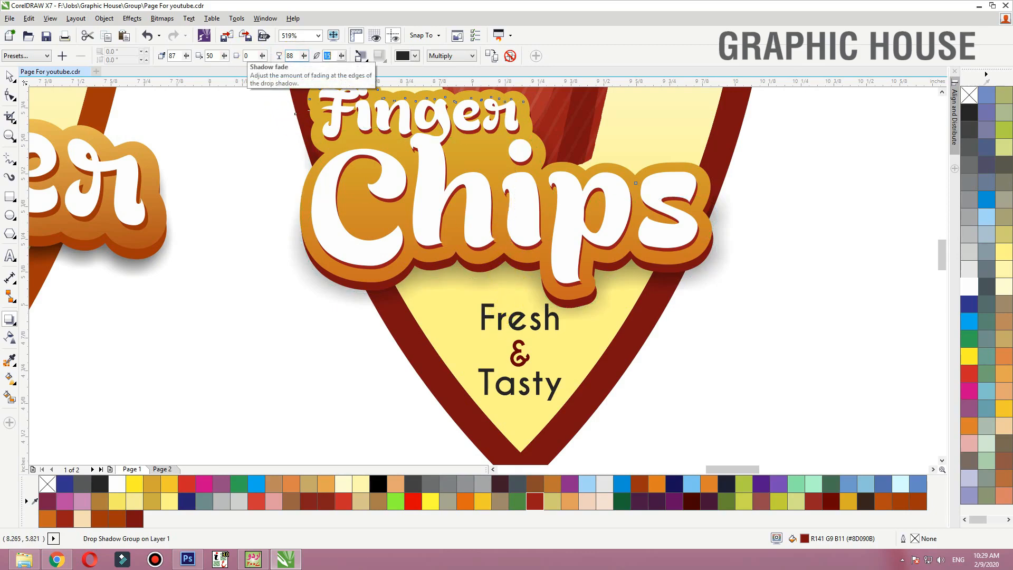
type("5")
key("Return")
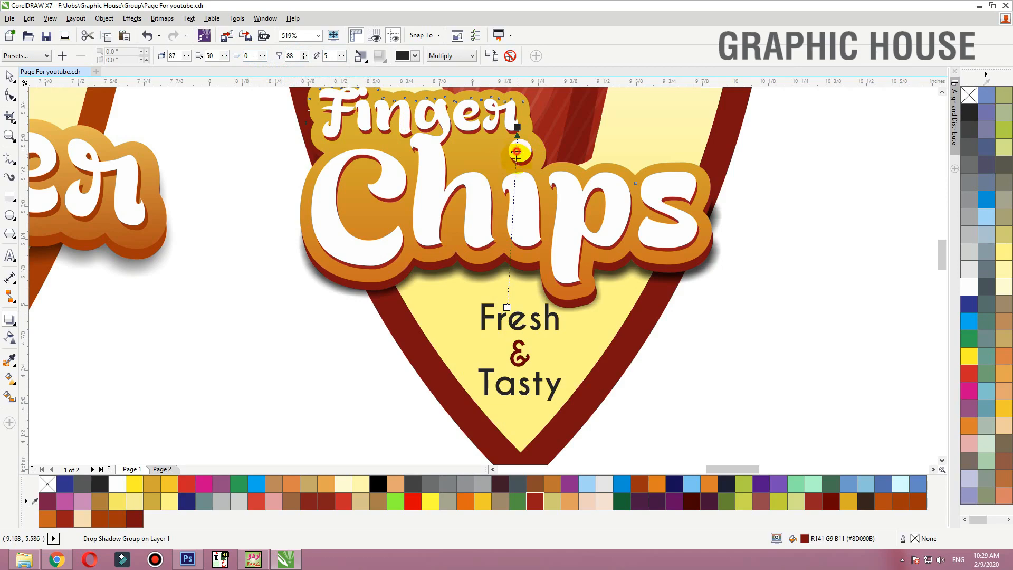
key("space")
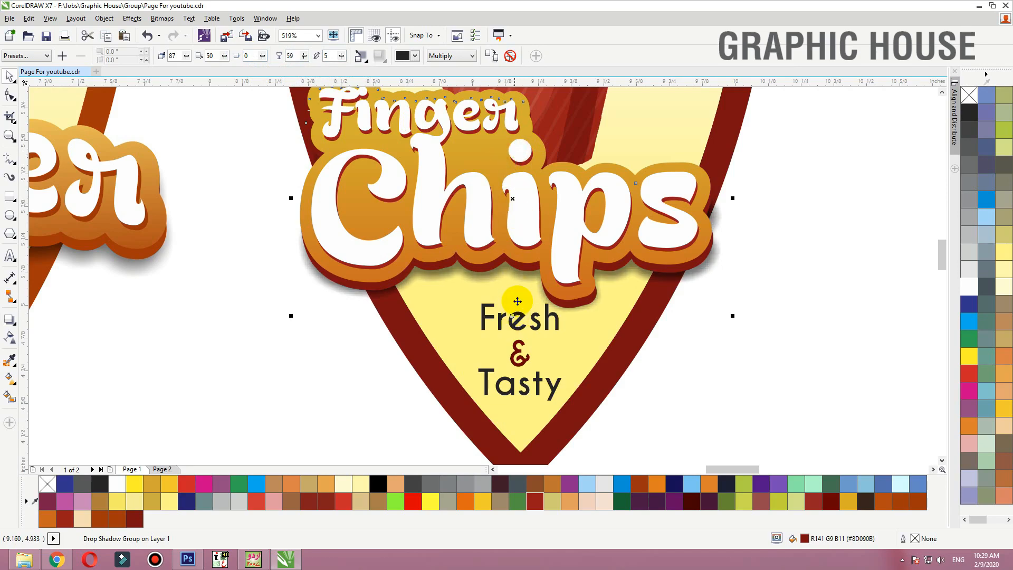
key("ctrl+z")
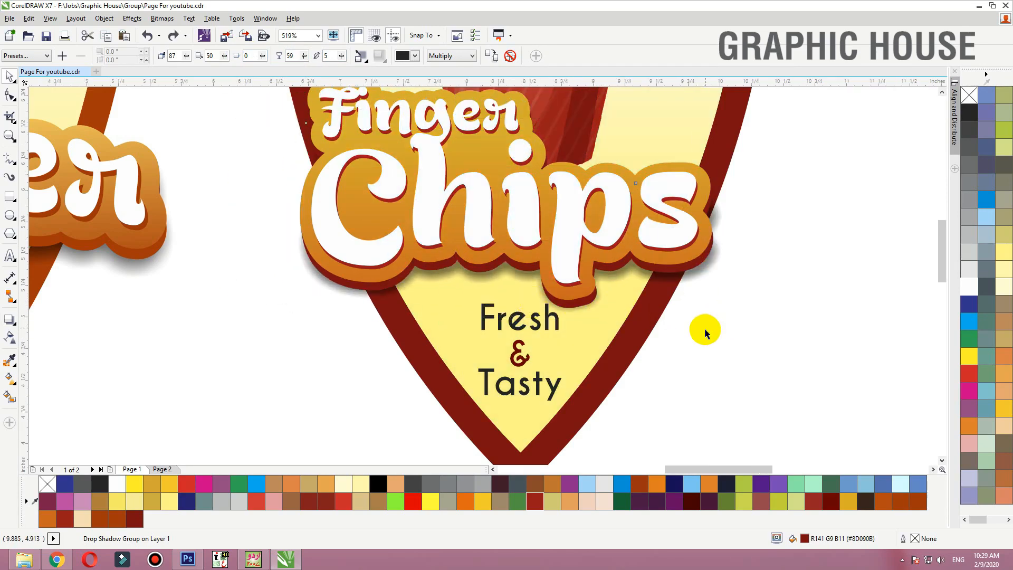
- Nudge the Fresh & Tasty text slightly down inside the Finger Chips shield
scroll(706, 330, "down", 3)
left_click(762, 316)
left_click_drag(790, 274, 540, 410)
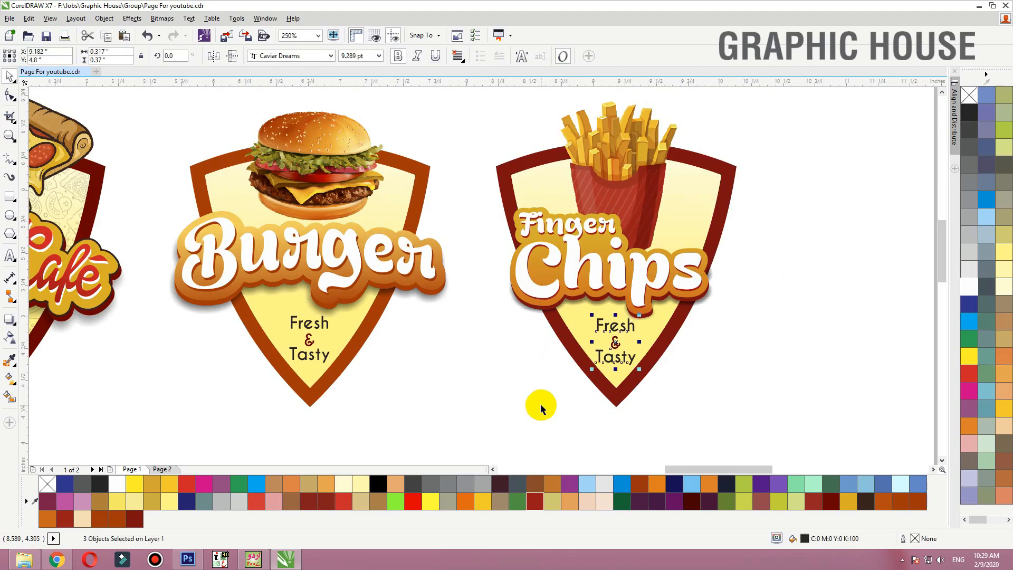
left_click(757, 338)
- Duplicate the complete Finger Chips logo into the empty area below the Pizza Café and Burger logos
scroll(754, 370, "down", 3)
left_click_drag(752, 396, 554, 170)
scroll(436, 333, "down", 2)
scroll(721, 214, "up", 2)
left_click_drag(720, 213, 453, 363)
left_click(572, 343)
key("ctrl+z")
left_click_drag(728, 224, 457, 391)
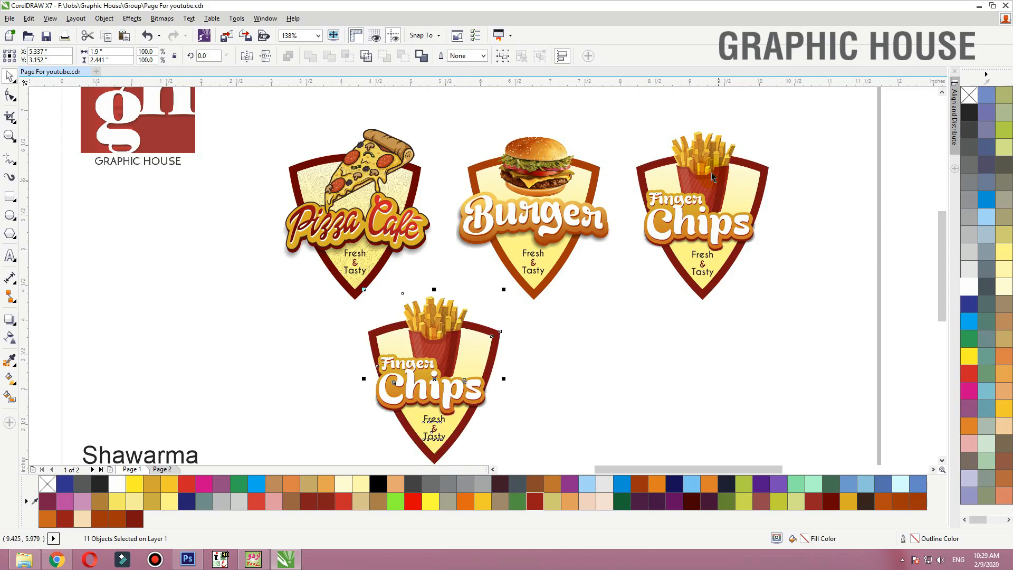
left_click(557, 384)
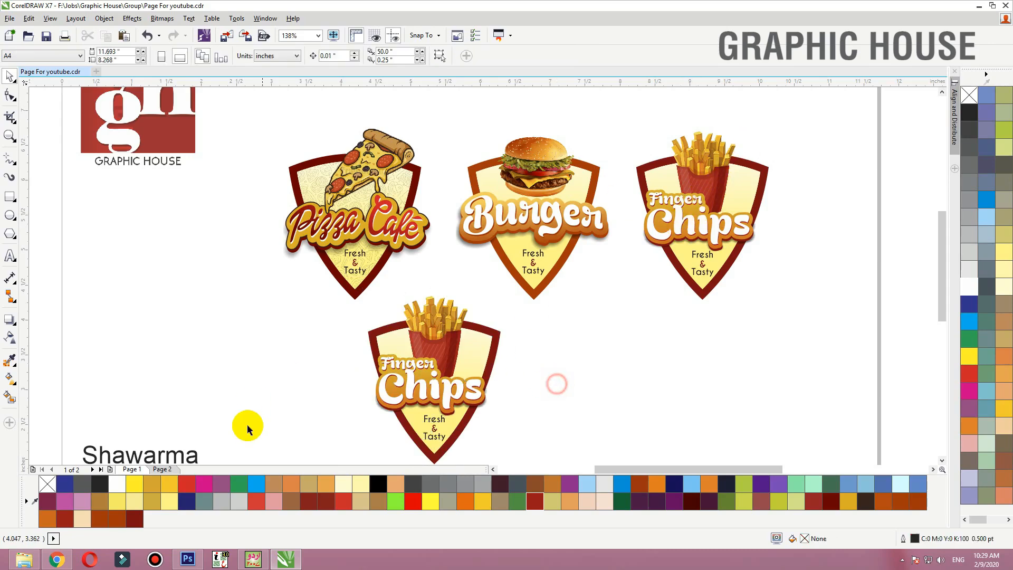
- Move the Shawarma and fresh & tasty text beside the duplicated shield
left_click_drag(191, 457, 311, 389)
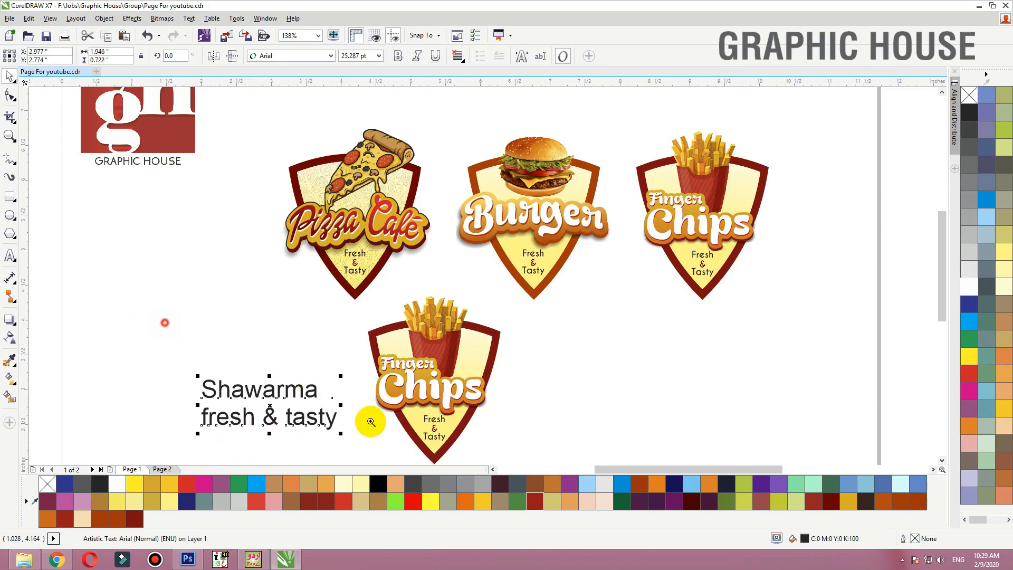
scroll(613, 466, "down", 2)
left_click_drag(140, 285, 612, 466)
- Delete the fries and the Finger Chips lettering with its backing from the duplicated shield, keeping its Fresh & Tasty text
left_click(597, 240)
key("Delete")
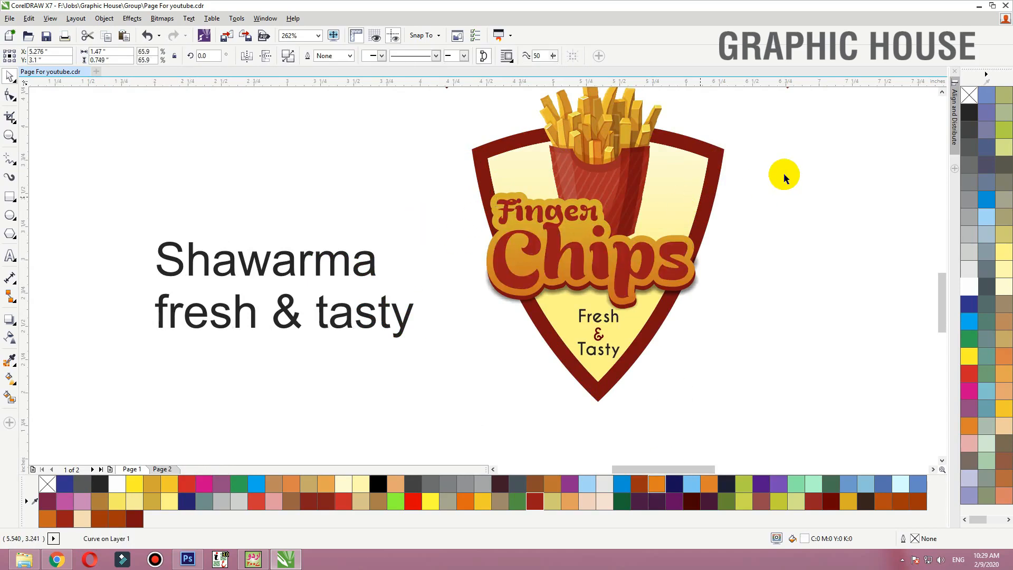
left_click_drag(788, 174, 434, 311)
key("Delete")
left_click(554, 165)
key("Delete")
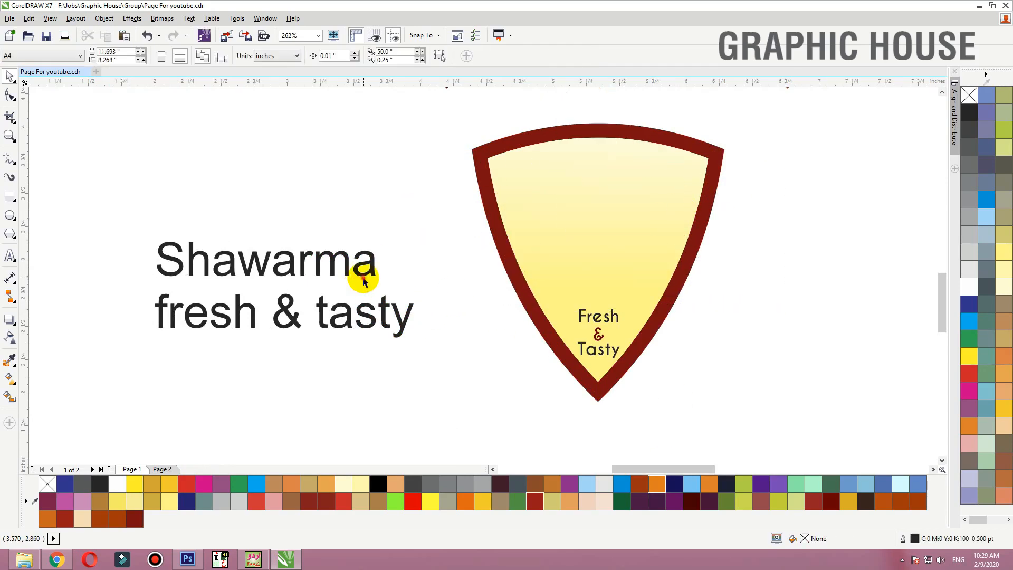
- Place the Shawarma text in front of the shield above Fresh & Tasty, and delete the leftover fresh & tasty line
left_click_drag(382, 272, 698, 273)
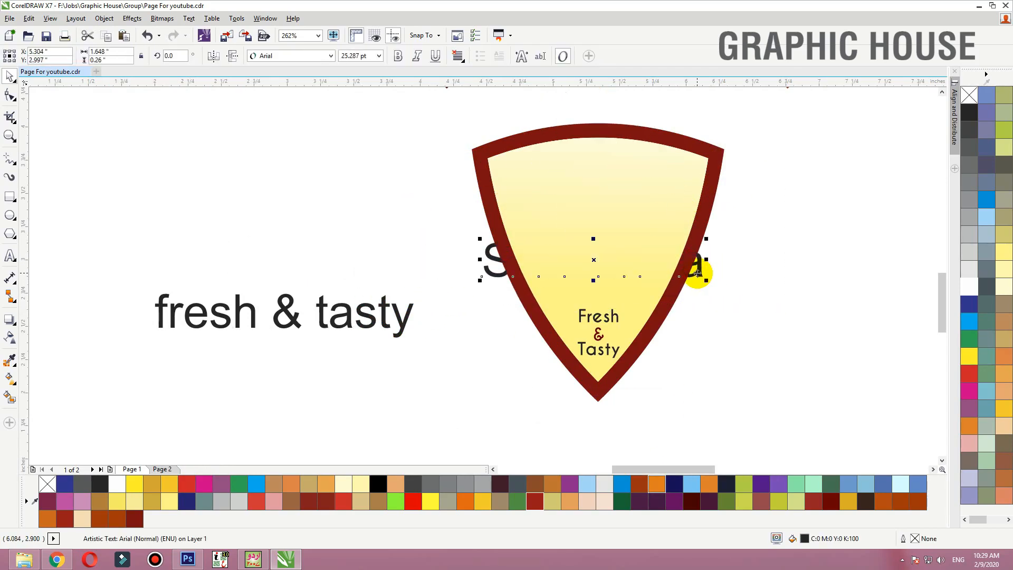
left_click(412, 316)
left_click(405, 321)
key("Delete")
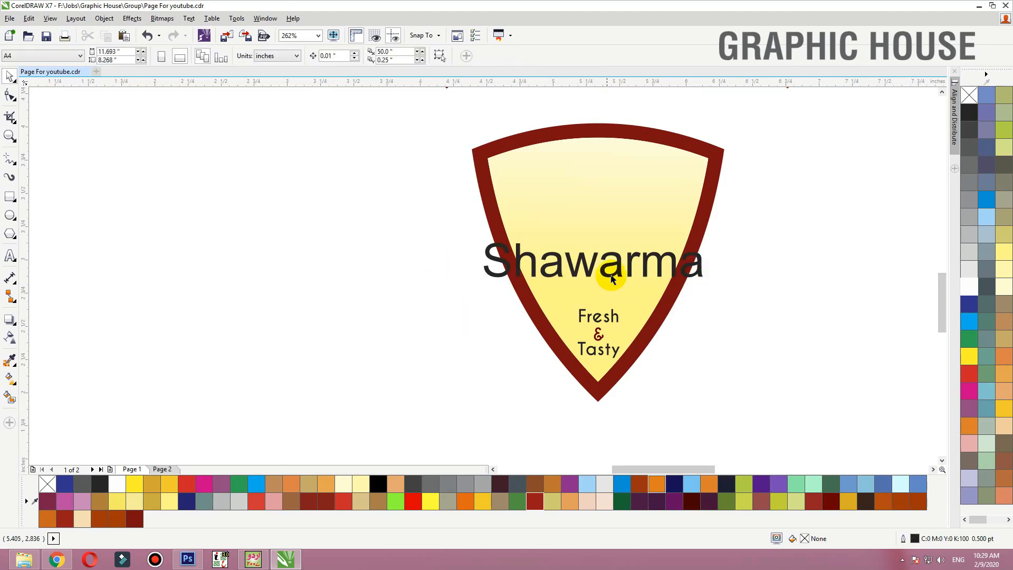
- Enlarge the Shawarma text to about 33.7 pt and set its font to Bready Regular Demo
left_click(611, 274)
left_click_drag(706, 239, 744, 220)
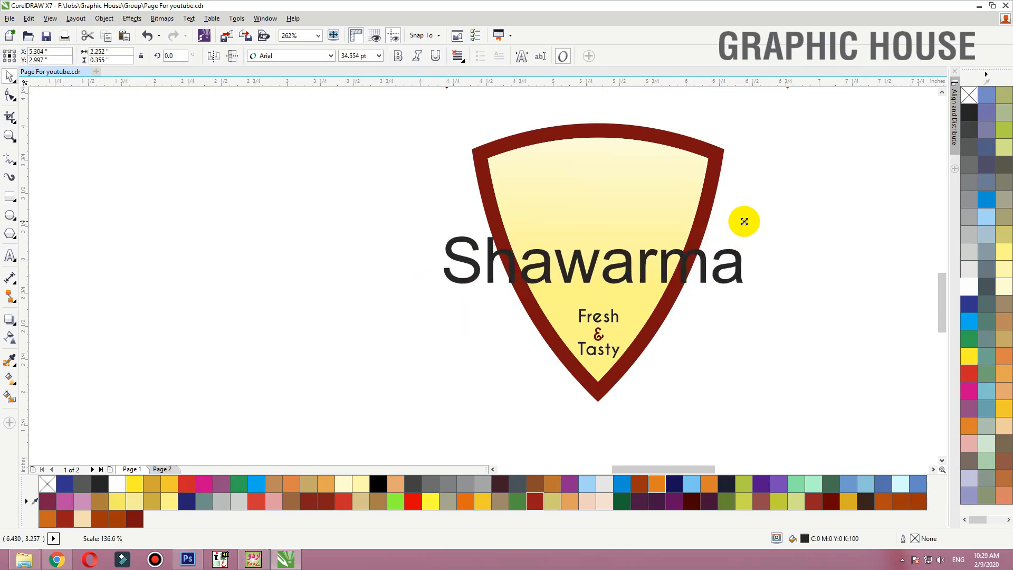
left_click(284, 55)
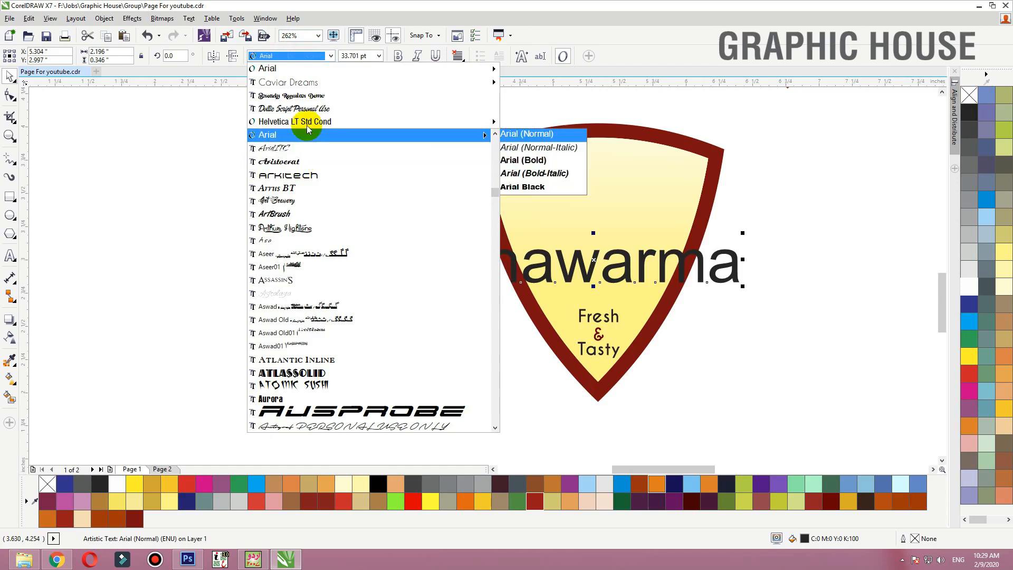
left_click(311, 101)
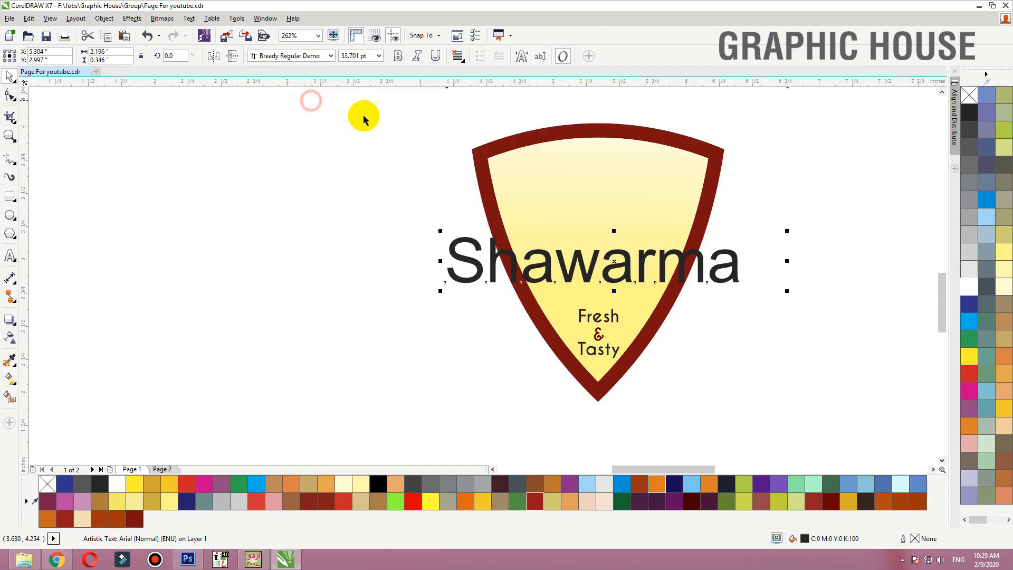
double_click(482, 265)
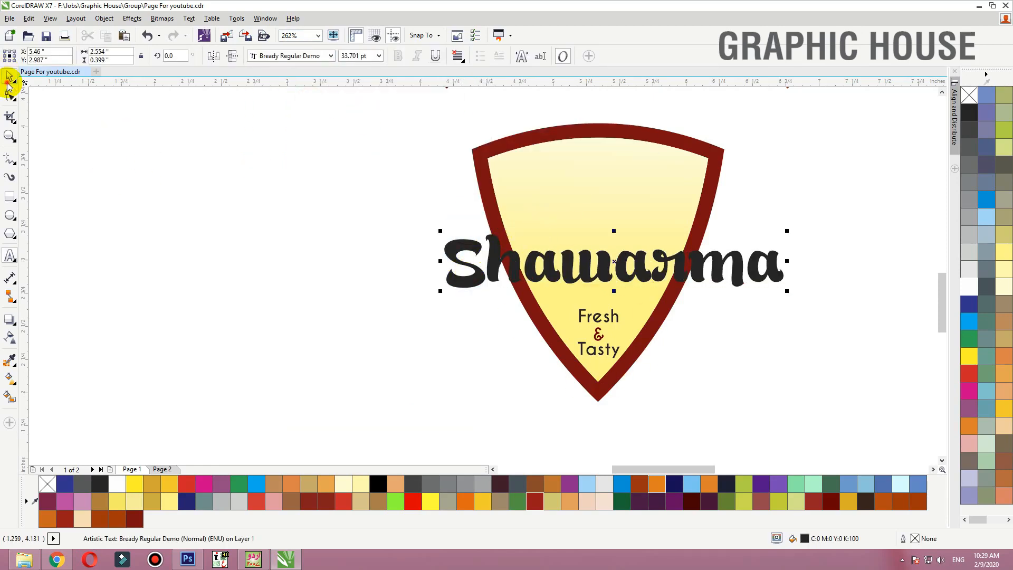
left_click(10, 320)
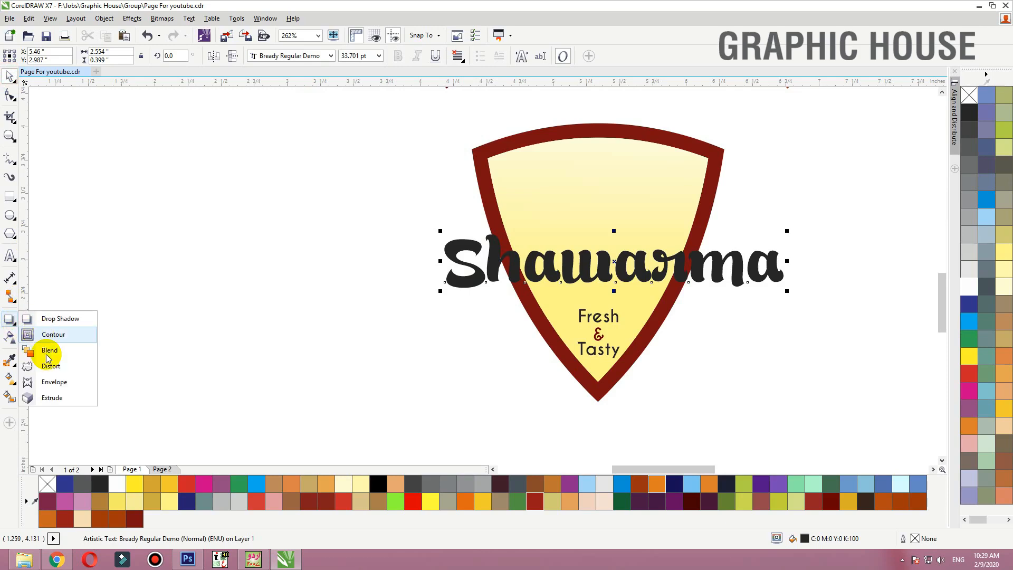
left_click(52, 384)
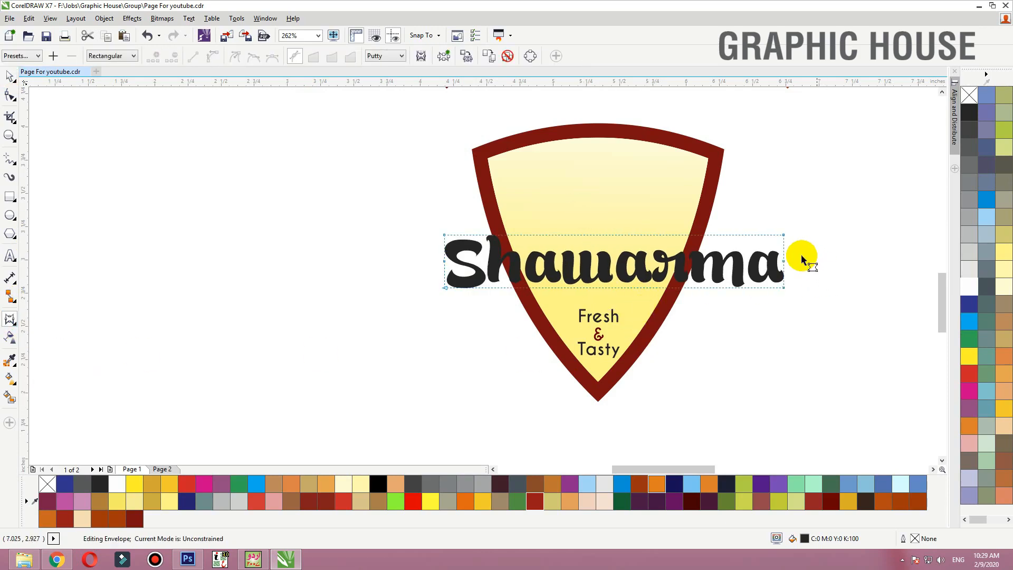
left_click(417, 264)
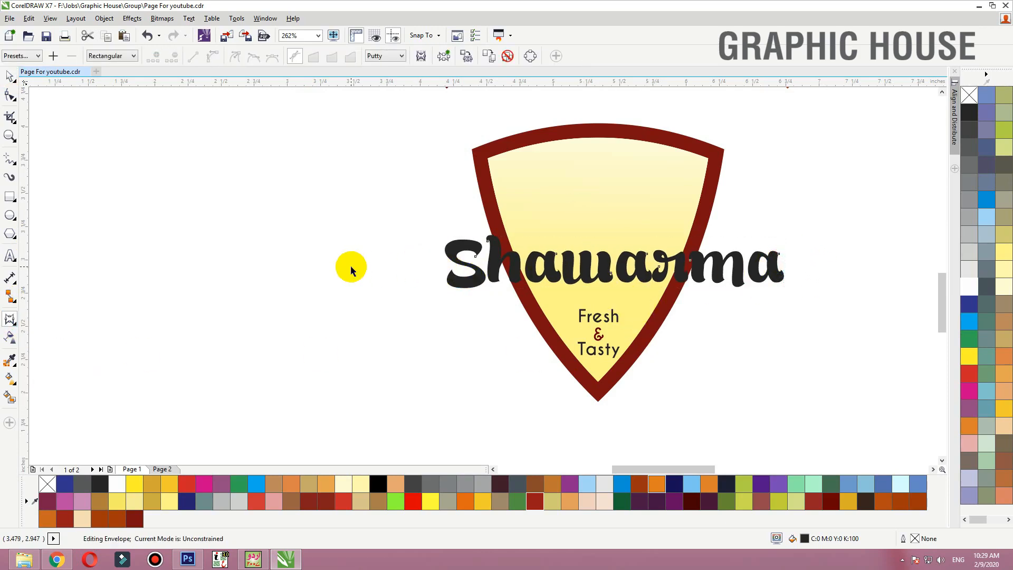
left_click(351, 267)
- Import the shaurma-chicken-roll-vector-21207598 roll picture onto the shield's upper part and move the Shawarma text slightly up beneath it
left_click(227, 35)
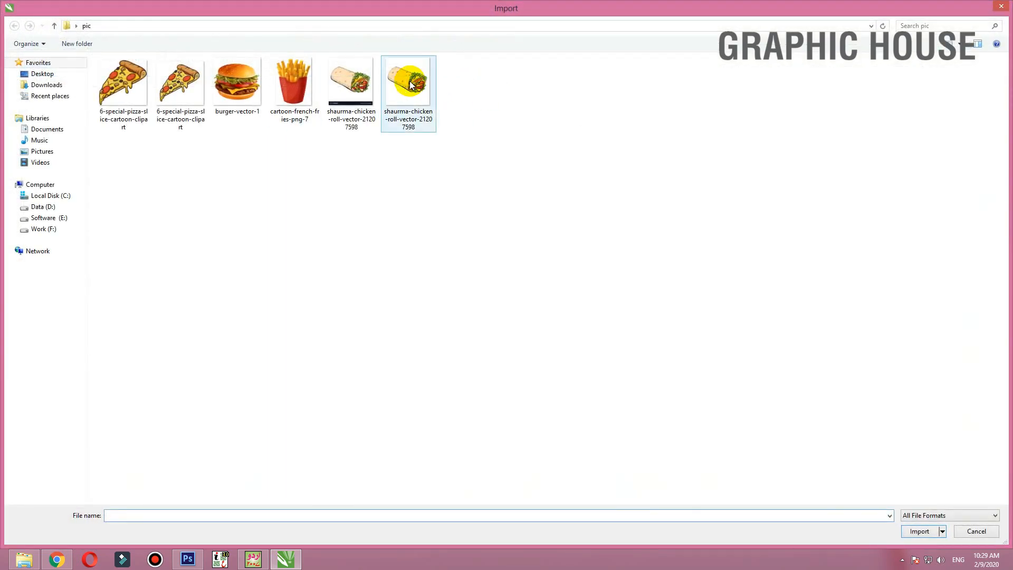
double_click(409, 81)
left_click_drag(515, 122, 739, 259)
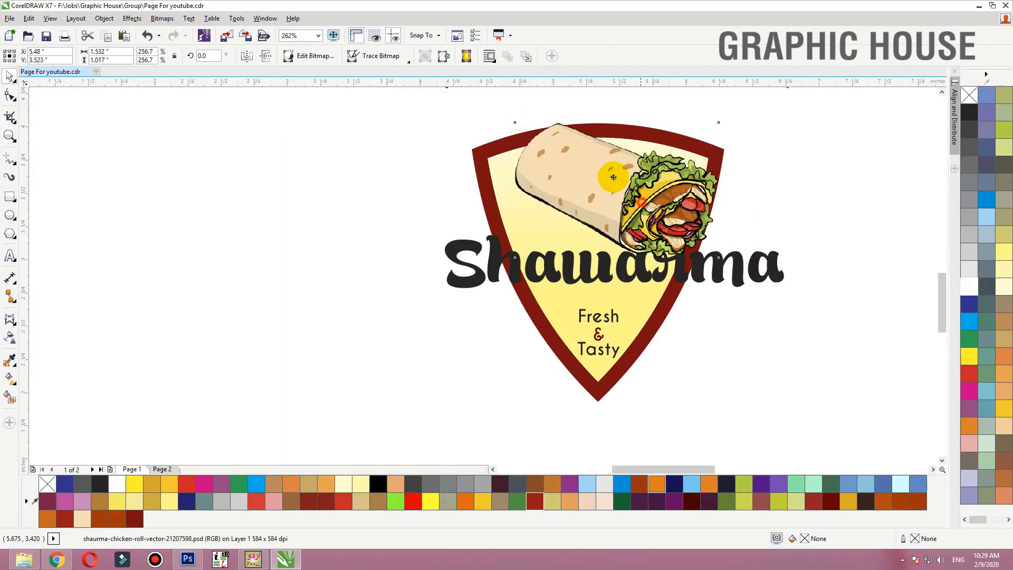
mouse_move(601, 167)
left_mouse_down()
mouse_move(566, 129)
mouse_move(612, 166)
left_mouse_up()
left_click_drag(640, 274, 630, 261)
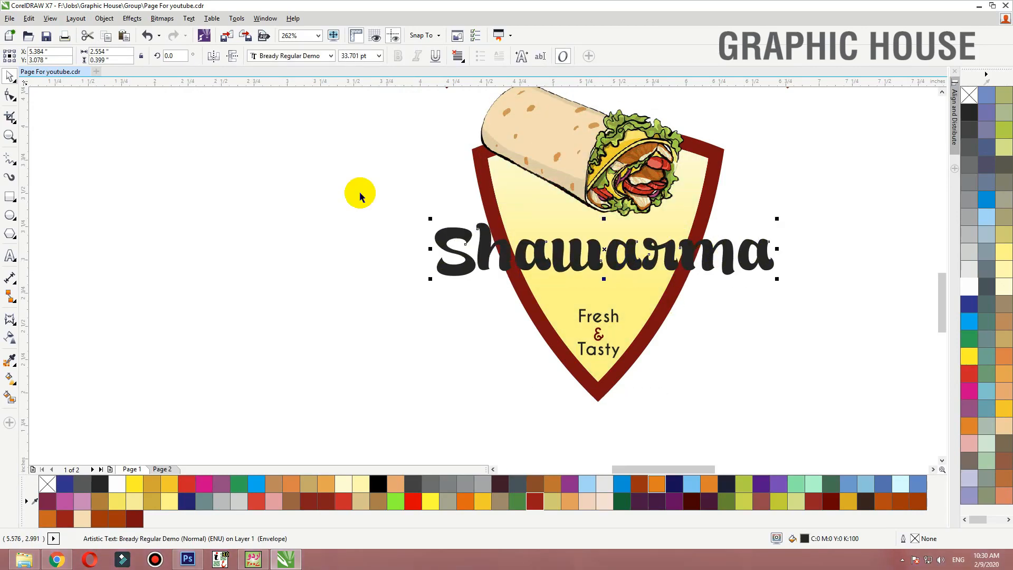
- Warp the Shawarma text with an envelope, arching its upper edge upward and curving its lower edge up between lowered ends
left_click(15, 323)
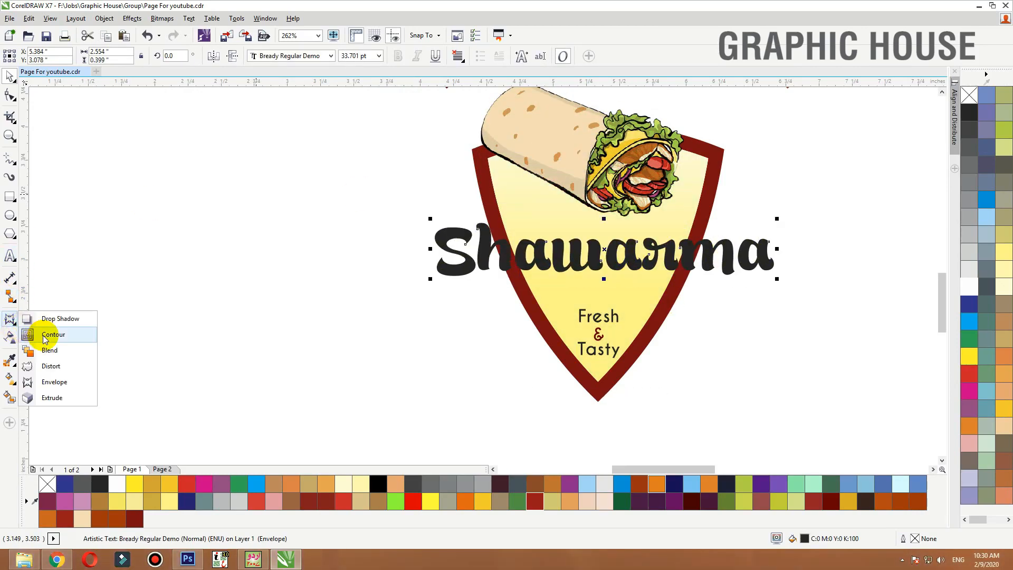
left_click(47, 381)
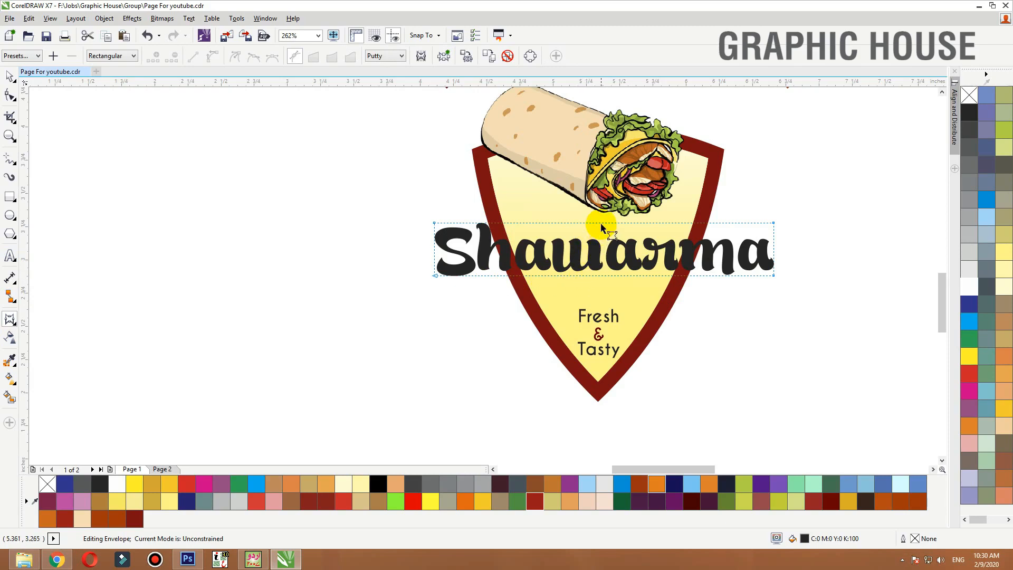
left_click_drag(601, 224, 601, 199)
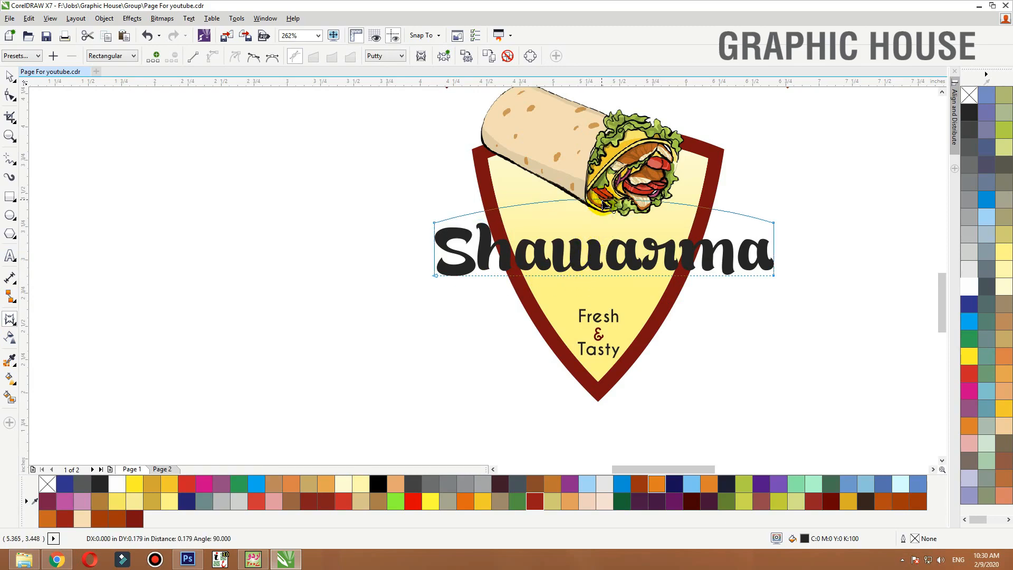
left_click_drag(604, 275, 604, 288)
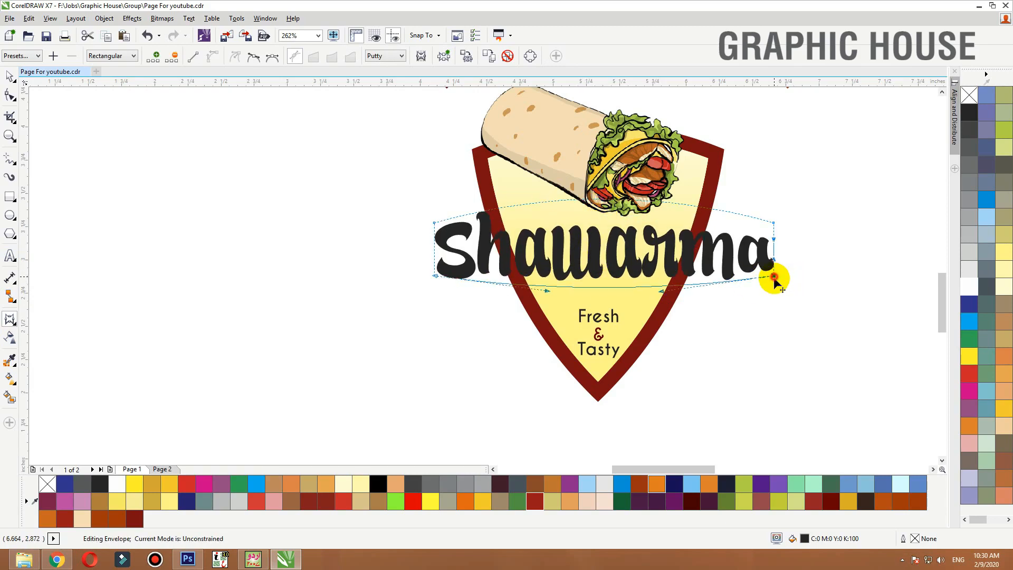
mouse_move(774, 277)
left_mouse_down()
mouse_move(774, 300)
mouse_move(774, 280)
mouse_move(765, 288)
left_mouse_up()
left_click_drag(435, 277, 436, 285)
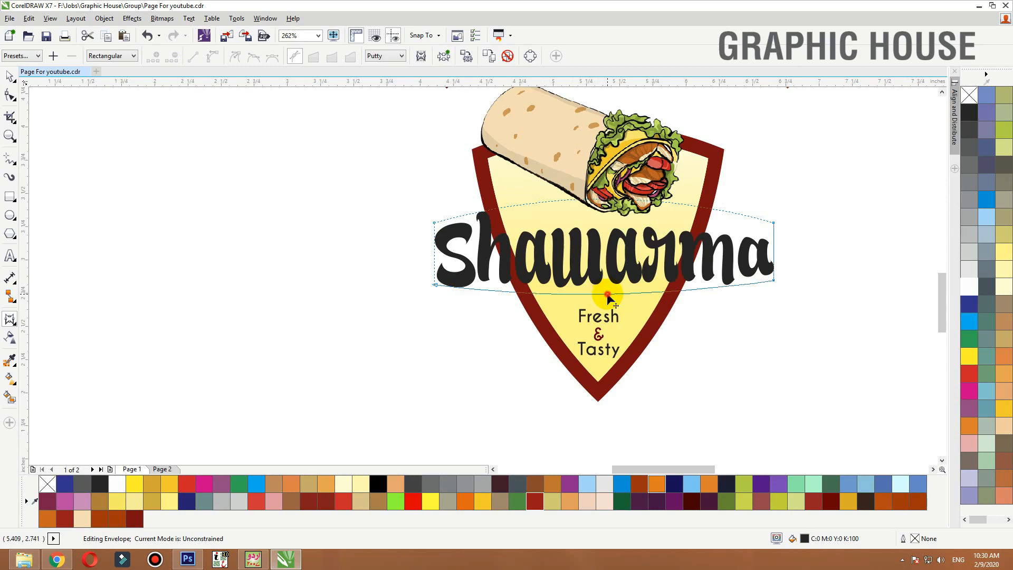
left_click_drag(608, 295, 608, 274)
left_click_drag(435, 286, 486, 287)
left_click_drag(774, 281, 773, 297)
left_click_drag(615, 288, 615, 280)
key("space")
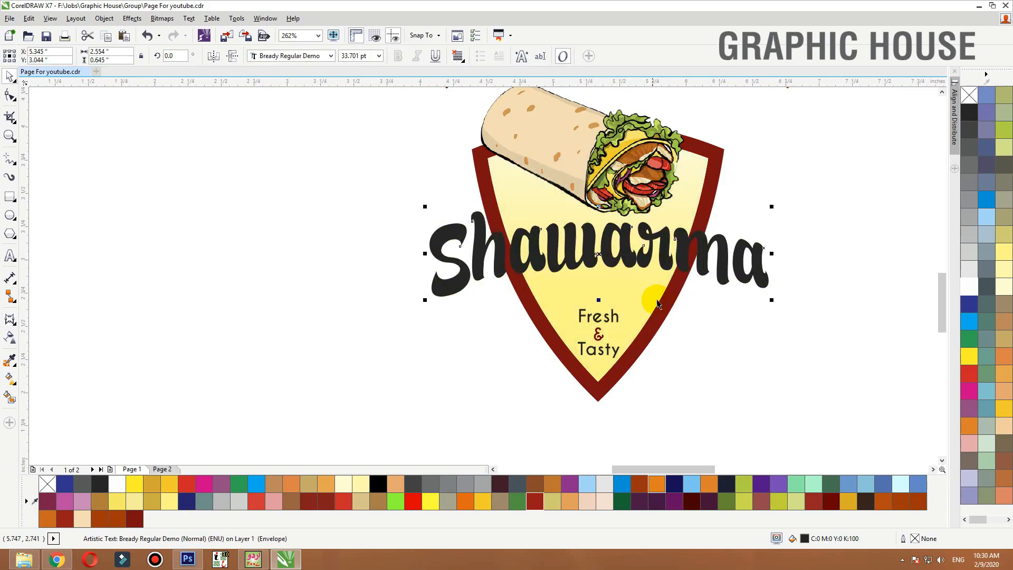
- Centre the Shawarma text horizontally on the shield and shrink it proportionally to about 2.46 in wide
left_click(667, 311, "shift")
left_click(754, 254)
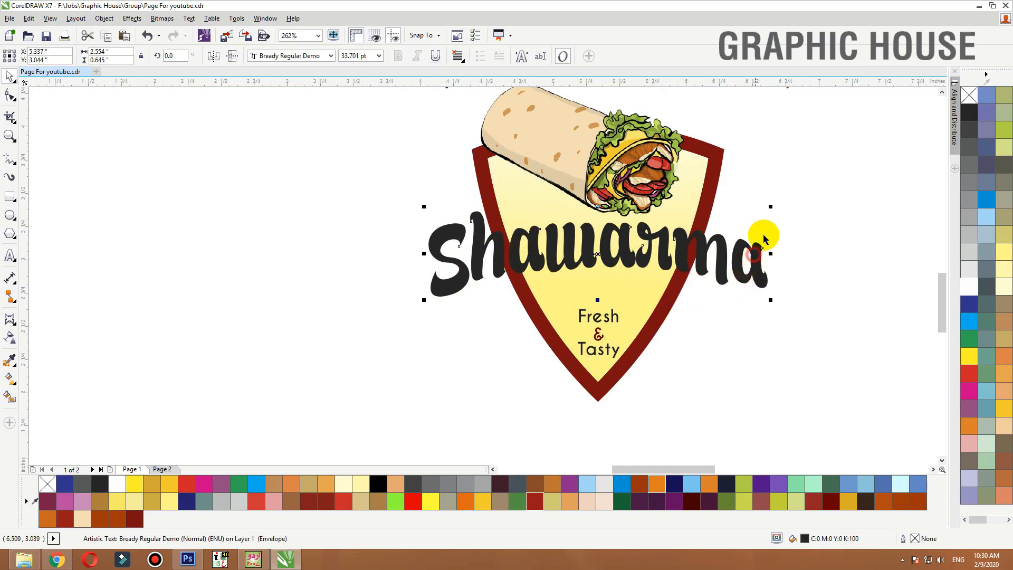
left_click_drag(771, 208, 764, 210)
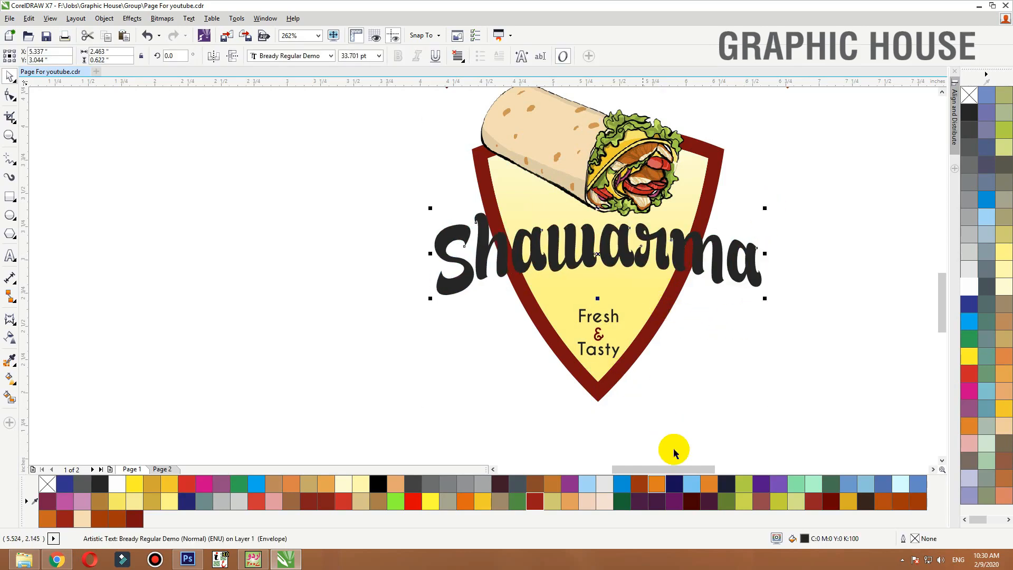
- Move the Fresh & Tasty text slightly up and the Shawarma text slightly down on the shield
left_click_drag(678, 441, 525, 268)
left_click_drag(609, 317, 609, 303)
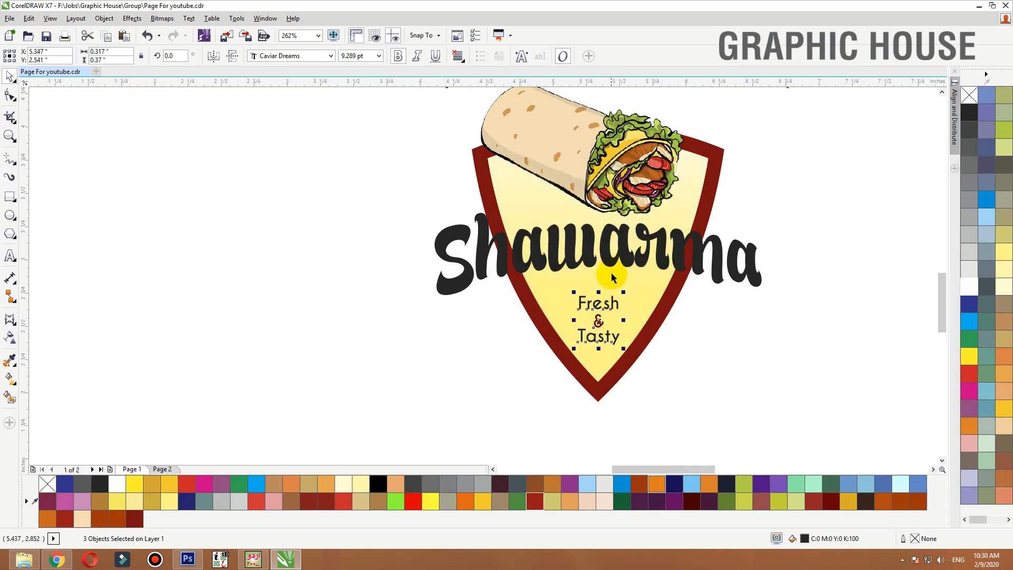
left_click(612, 263)
left_click_drag(611, 262, 611, 267)
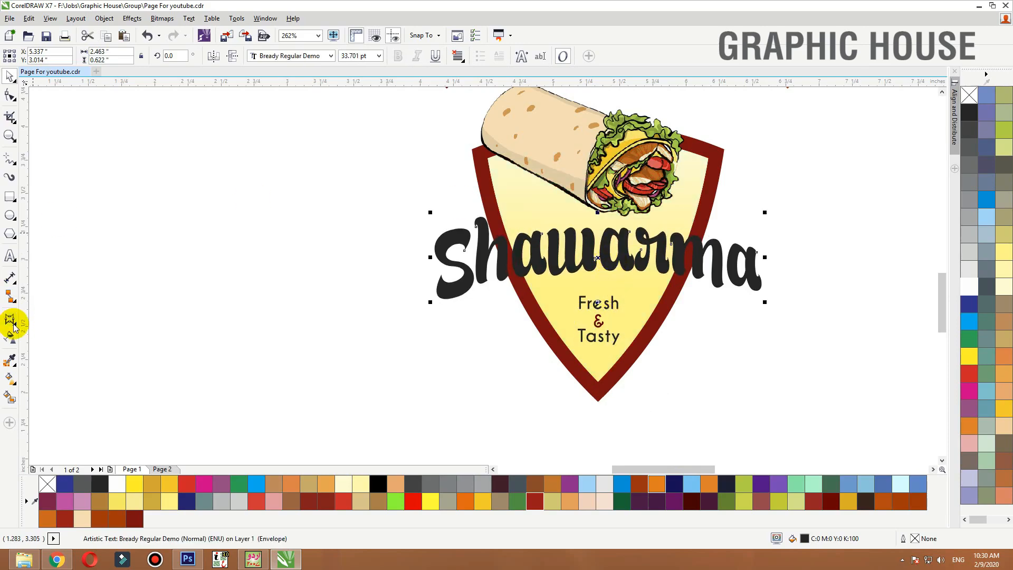
- Place a copy of the burger picture beside the Shawarma shield as a colour reference
scroll(417, 351, "down", 2)
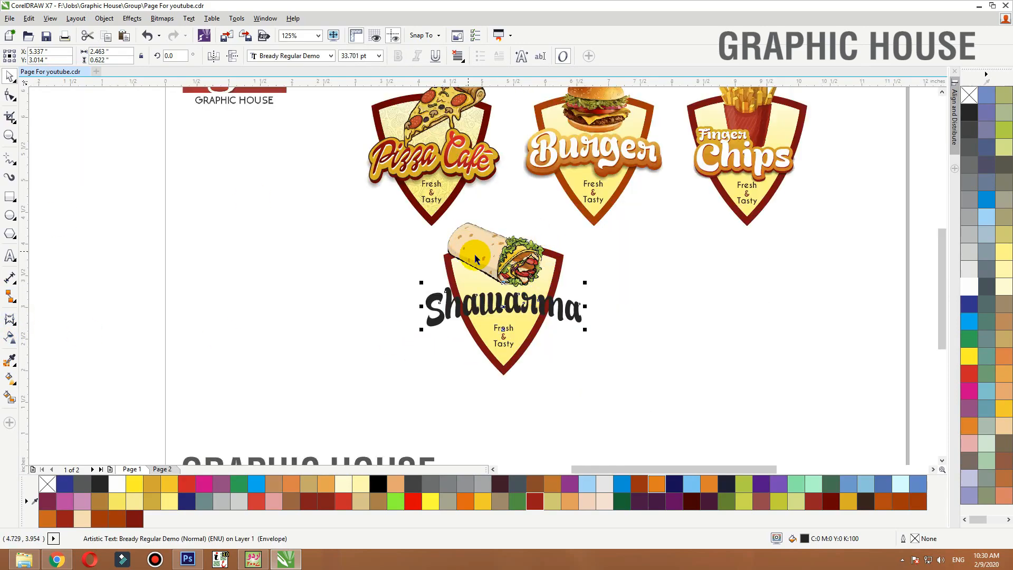
left_click_drag(618, 120, 656, 310)
right_click(656, 309)
key("F2")
left_click_drag(752, 214, 355, 381)
- Add a one-step outside contour around the Shawarma text with an offset of about 0.049 in
left_click(311, 308)
left_click(12, 323)
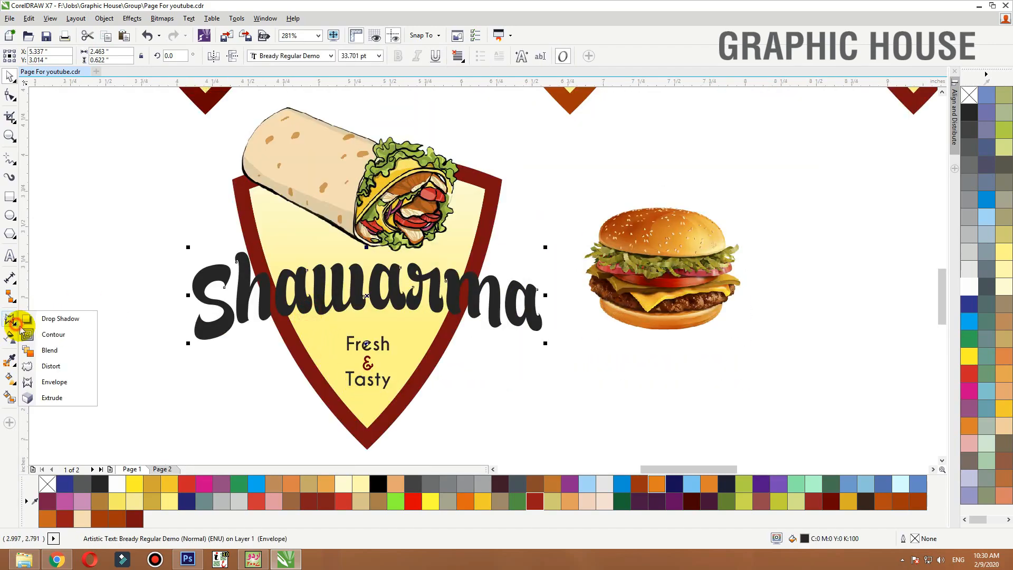
left_click(43, 333)
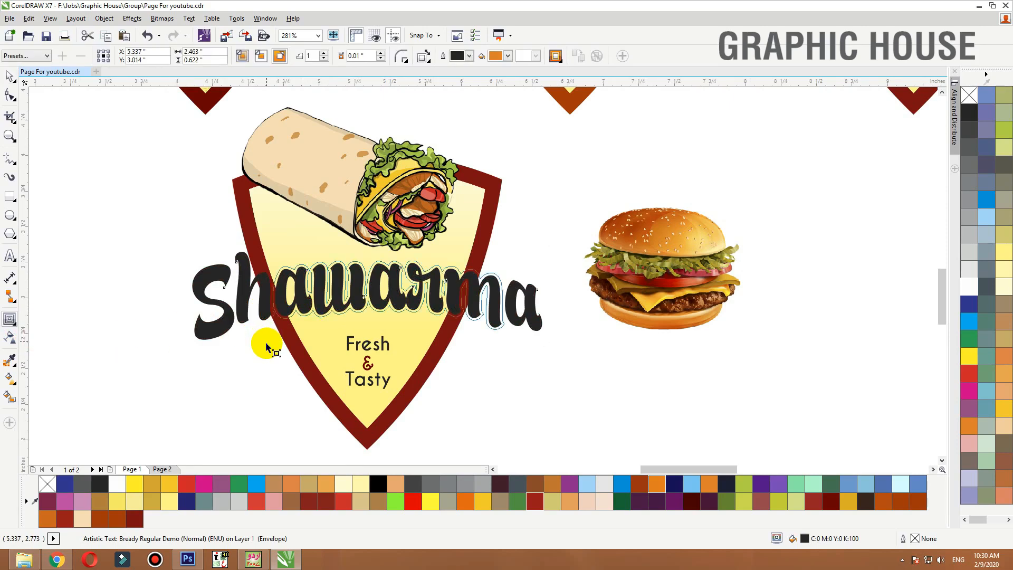
left_click_drag(265, 342, 275, 336)
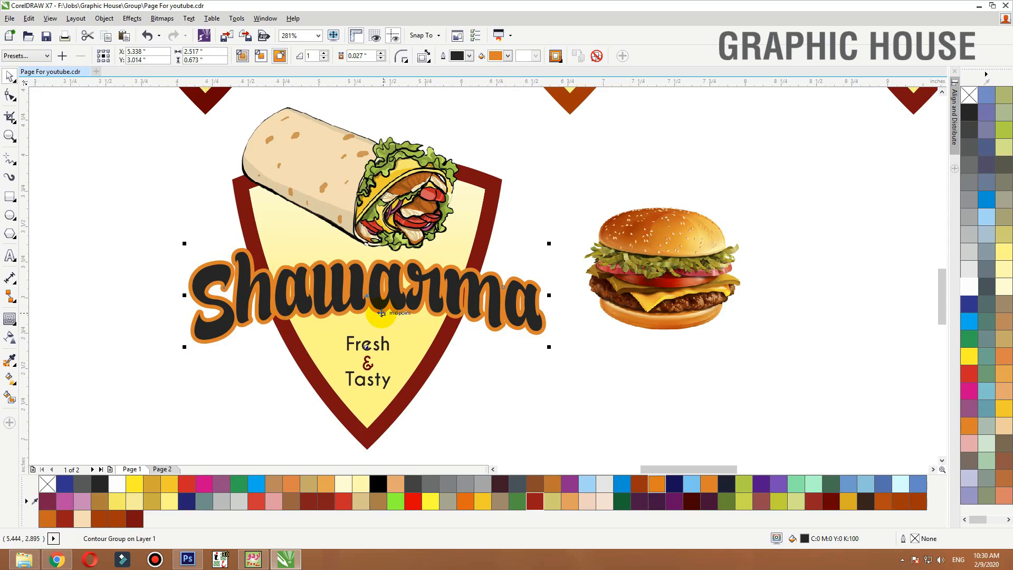
scroll(319, 315, "up", 4)
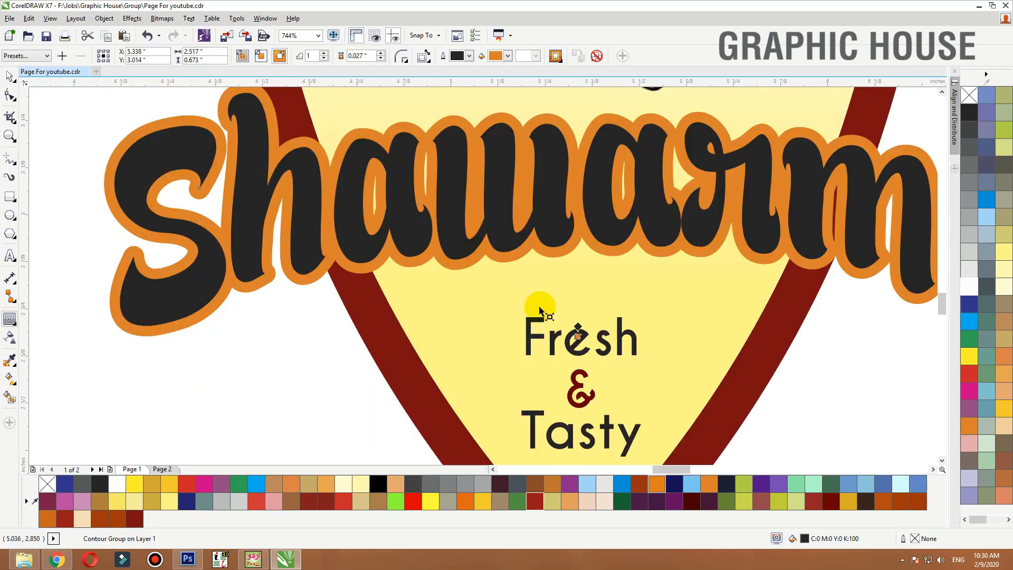
left_click_drag(580, 334, 580, 346)
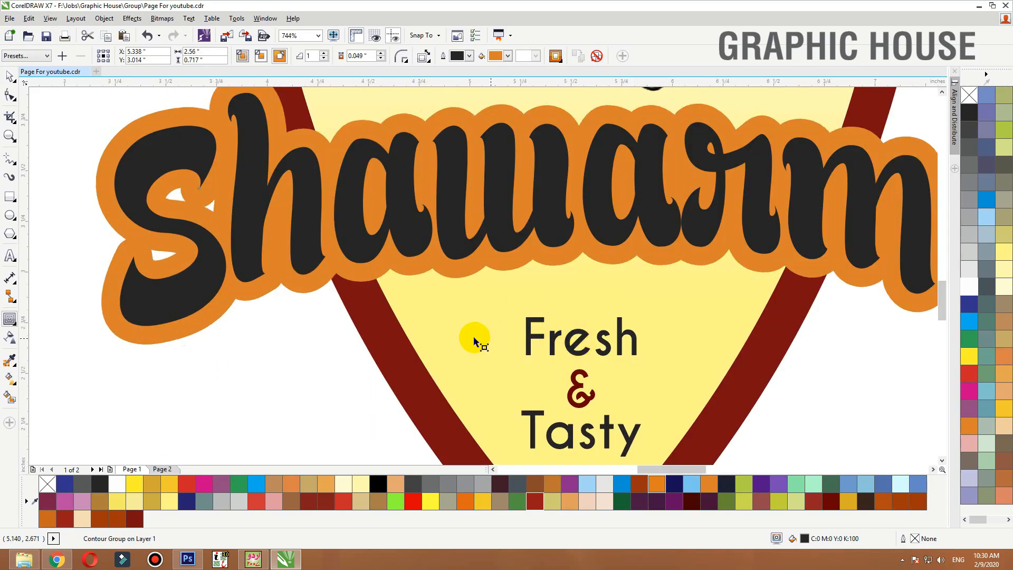
- Break the contour apart from the Shawarma text and delete the nodes forming the small holes around the letter S
scroll(473, 337, "down", 2)
key("space")
key("ctrl+k")
left_click(399, 380)
left_click_drag(392, 308, 394, 334)
key("ctrl+z")
double_click(394, 314)
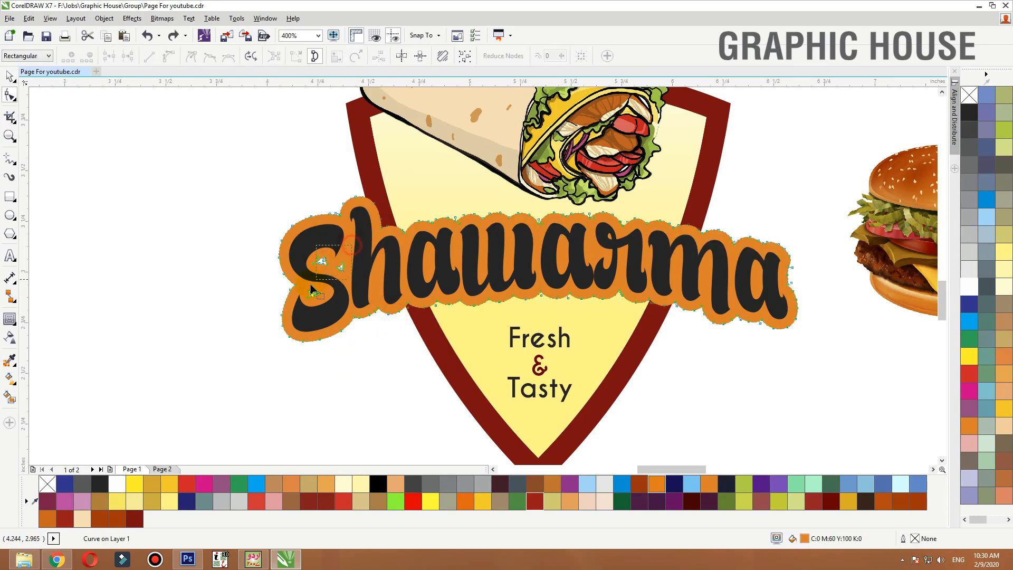
left_click_drag(311, 285, 310, 287)
key("Delete")
key("space")
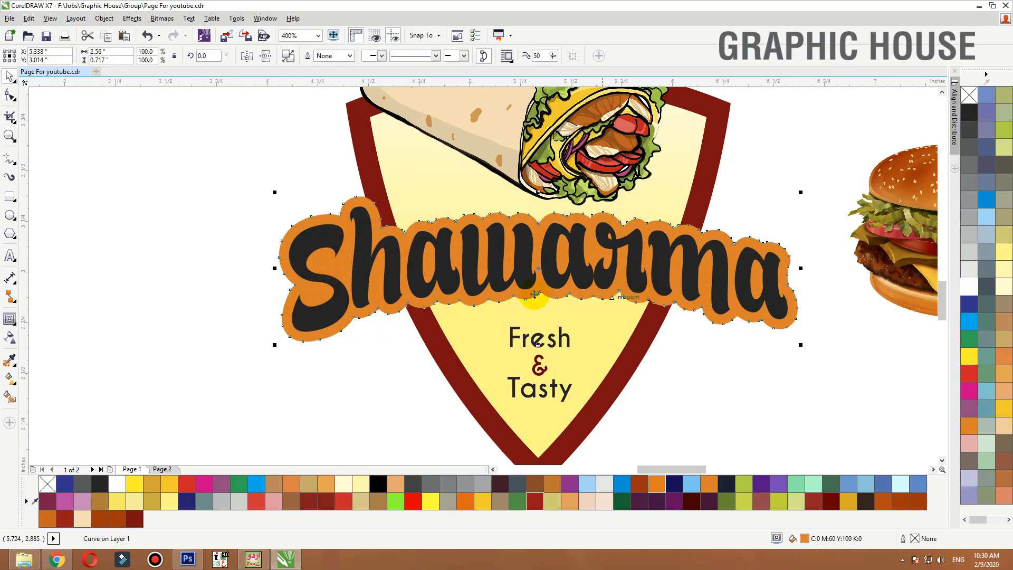
- Sample a dark orange-brown (#B32F00) from the burger bun and fill the Shawarma backing and the shield border with it
key("F3")
left_click_drag(304, 180, 813, 337)
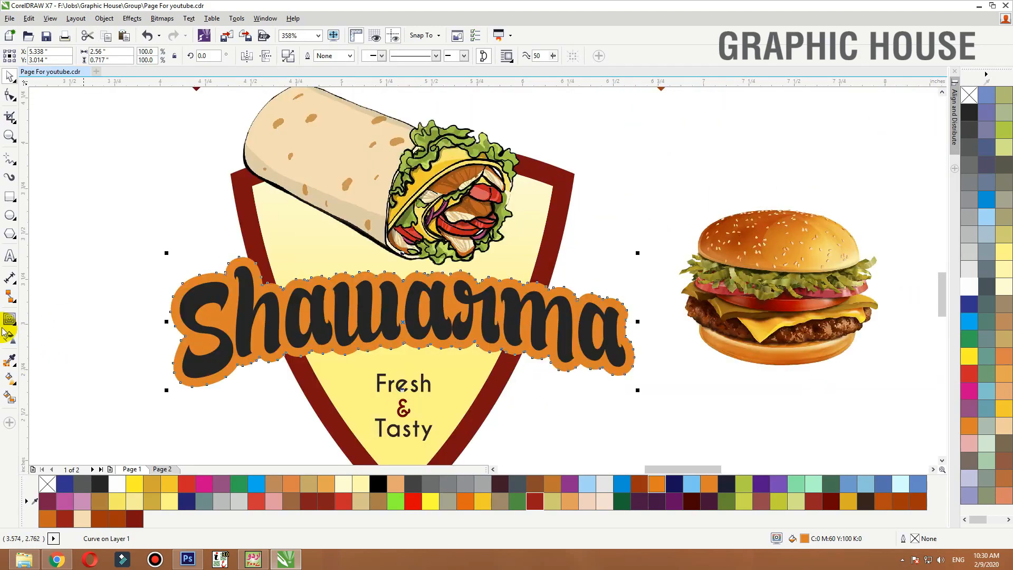
left_click(12, 360)
left_click(721, 222)
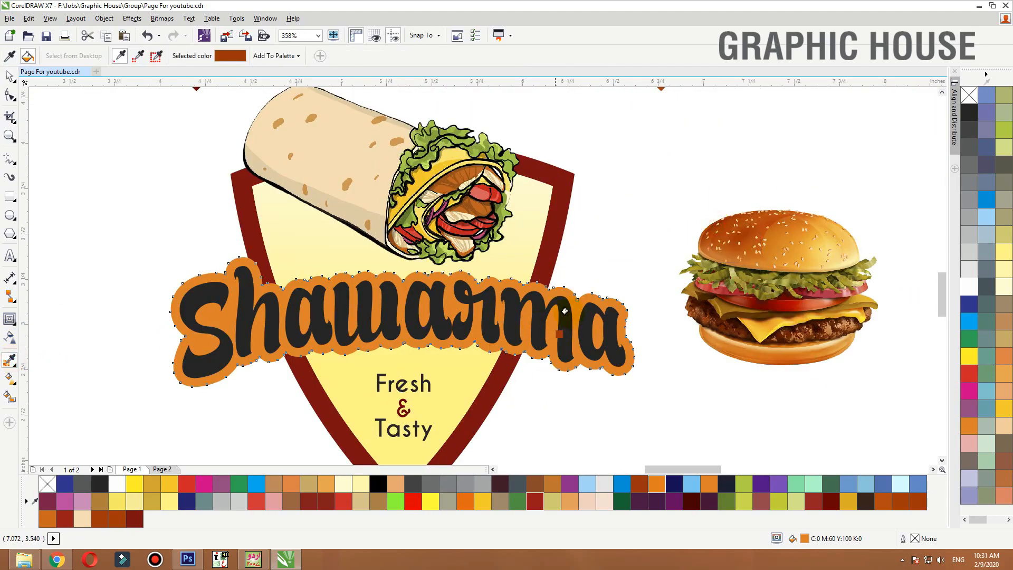
left_click(575, 299)
left_click(562, 176)
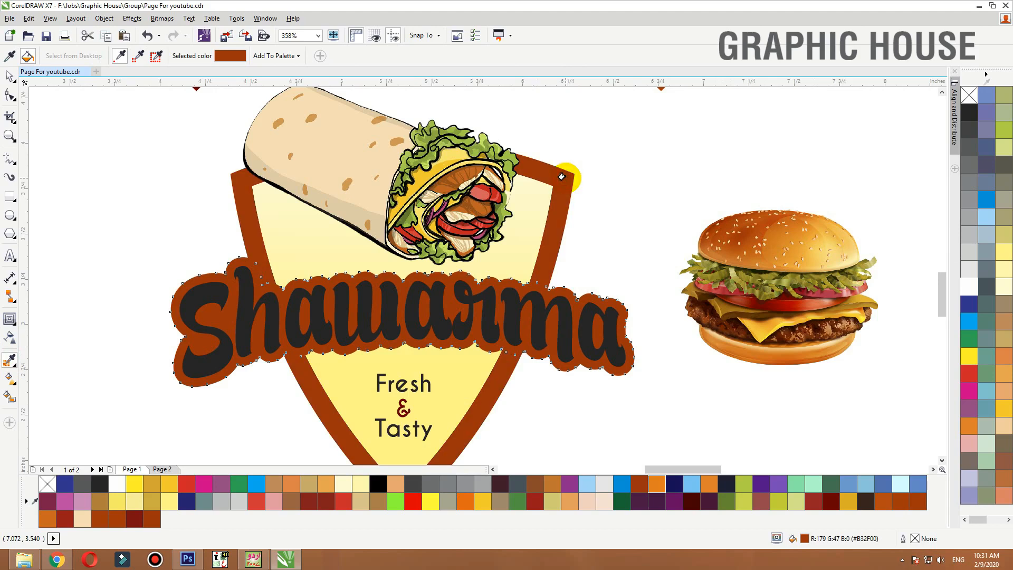
key("space")
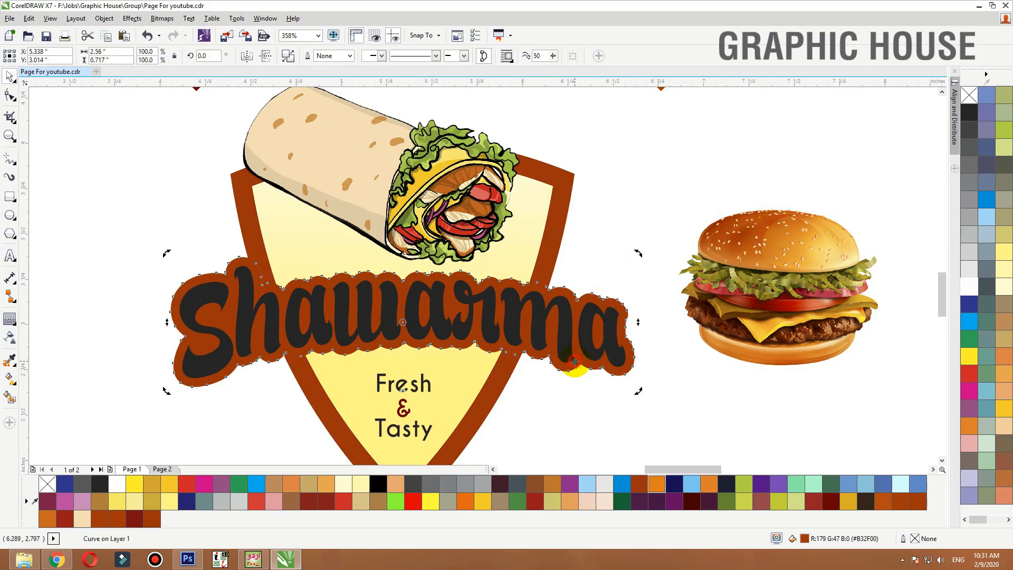
- Give the Shawarma backing a vertical gradient from dark orange-brown at its lower edge to a sampled golden orange at its upper edge
key("g")
left_click_drag(506, 360, 506, 262)
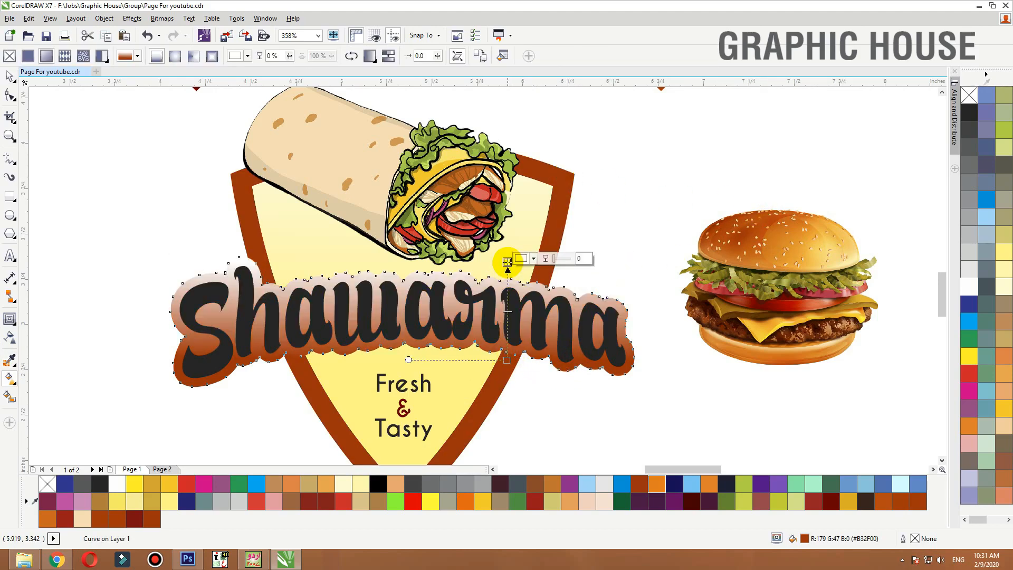
left_click(533, 258)
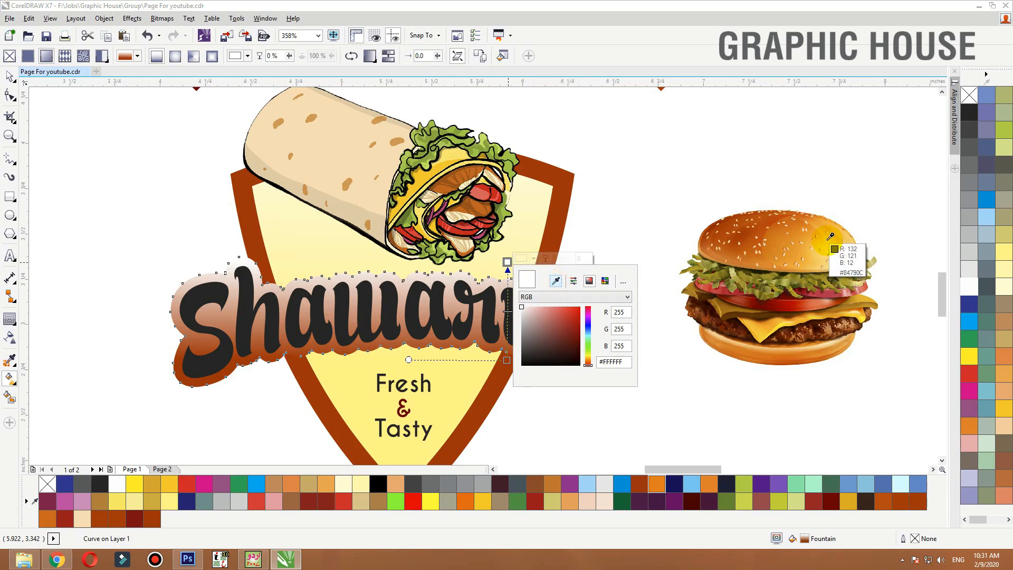
left_click(466, 262)
left_click(507, 360)
left_click_drag(507, 360, 498, 372)
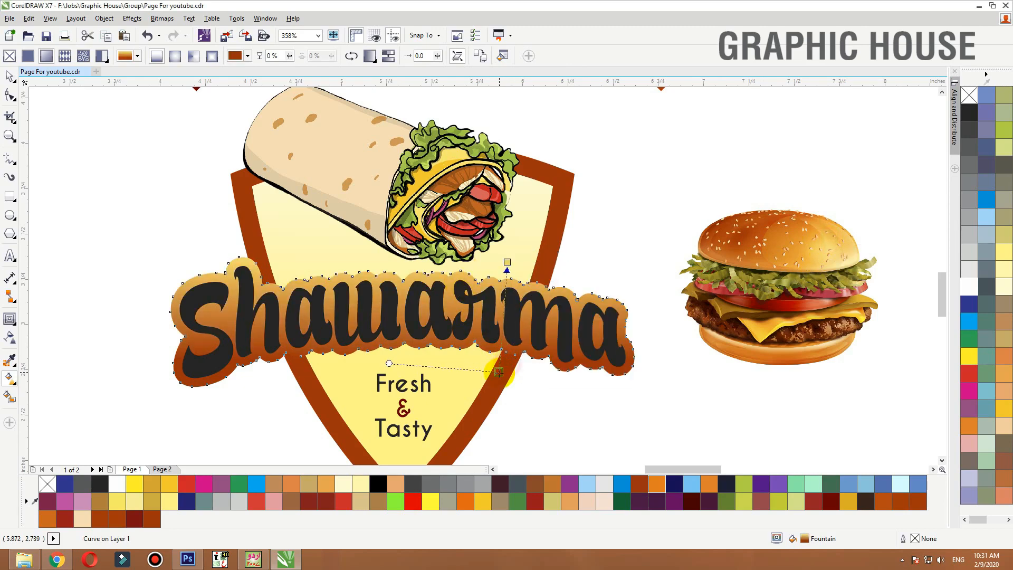
key("space")
- Fill the Shawarma lettering with #B32F00 and place a white copy of it offset slightly up and left
left_click(511, 314)
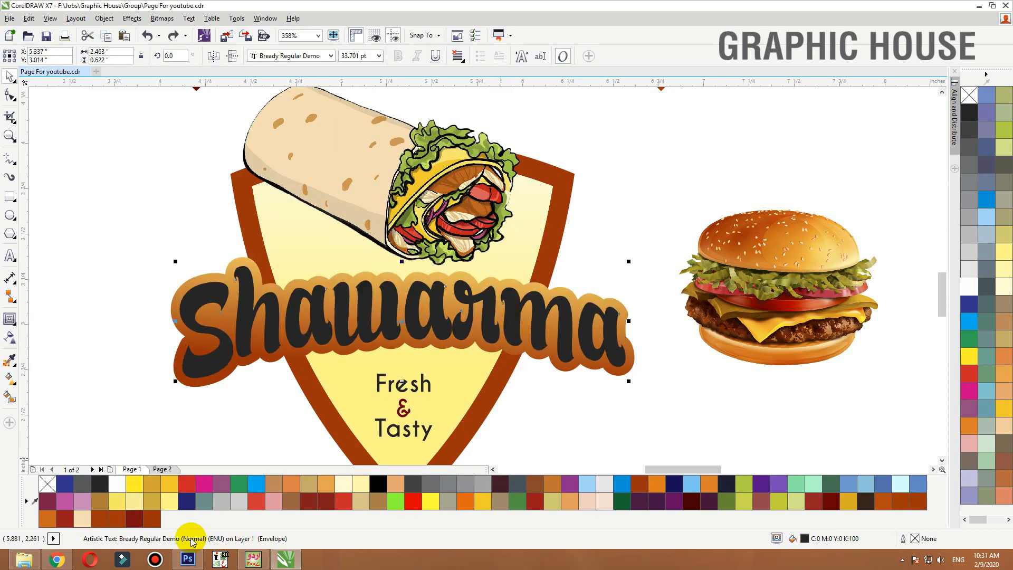
left_click(160, 524)
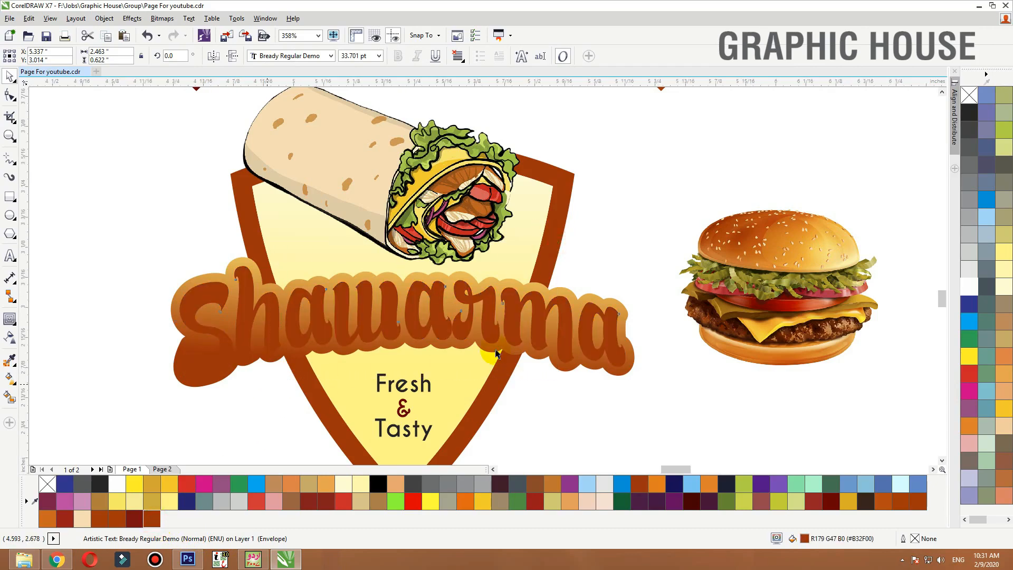
scroll(544, 328, "up", 3)
left_click_drag(544, 329, 554, 312)
left_click(973, 289)
scroll(554, 312, "down", 6)
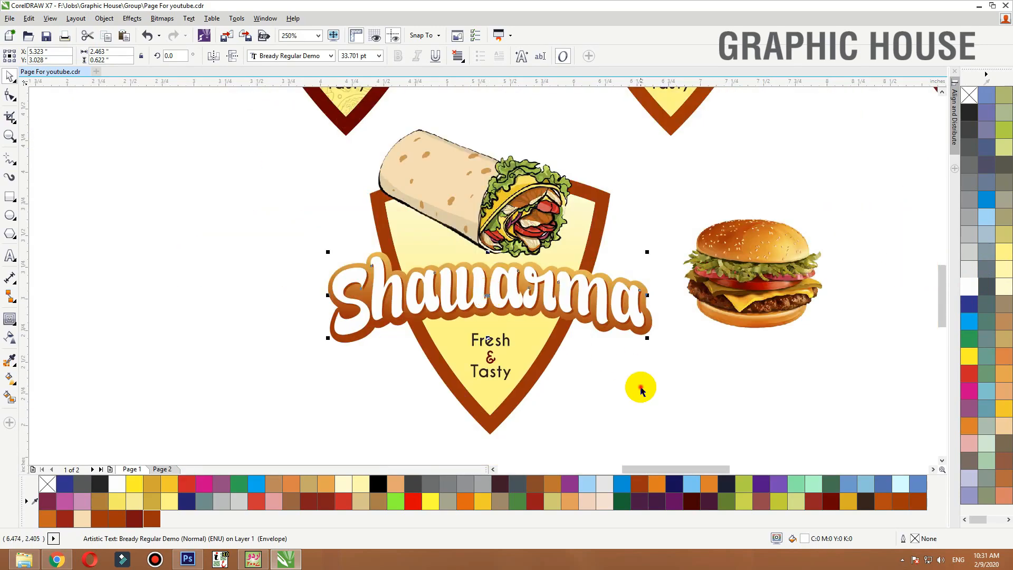
- Duplicate the lettering's backing slightly lower, fill the copy with #B32F00 and order it behind the gradient backing
scroll(608, 271, "up", 3)
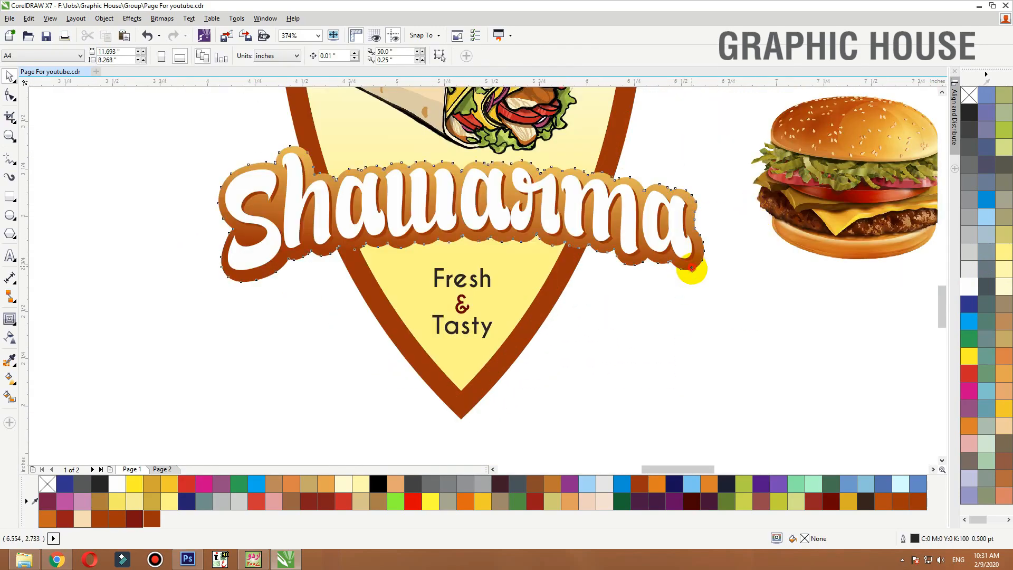
left_click(693, 272)
key("shift+Page_Up")
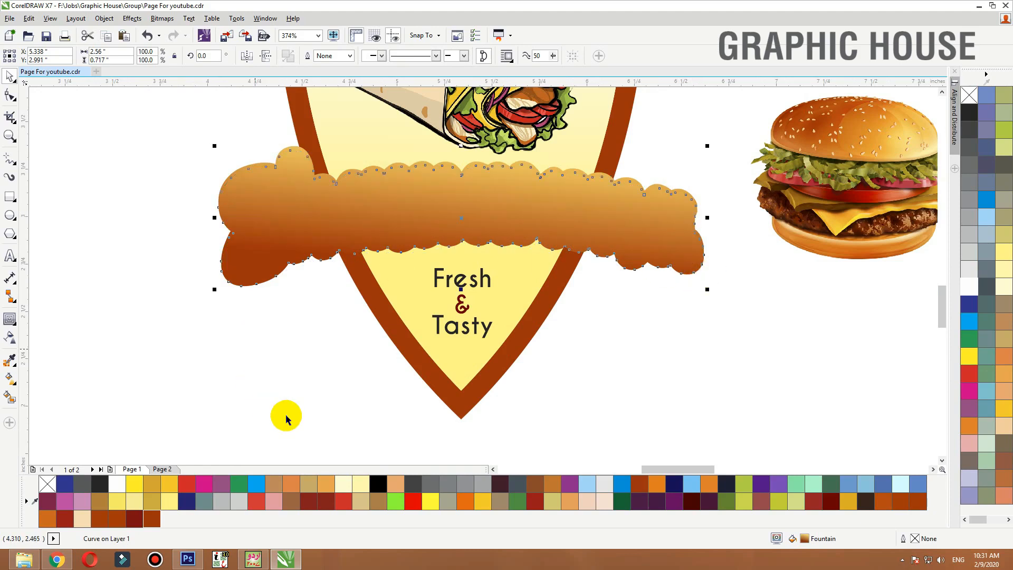
left_click(149, 520)
key("ctrl+Page_Down")
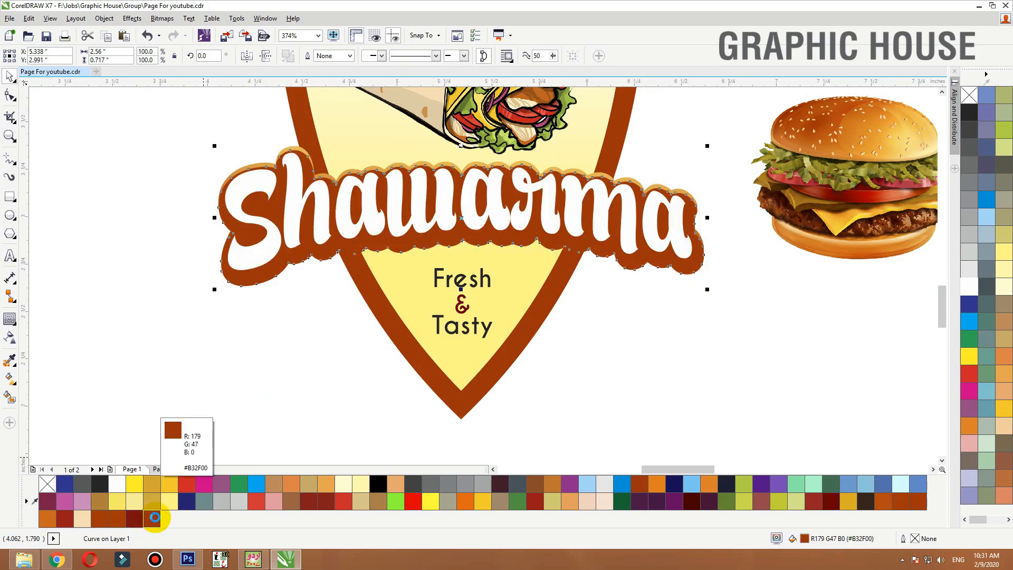
left_click(155, 517)
key("Down")
key("Down")
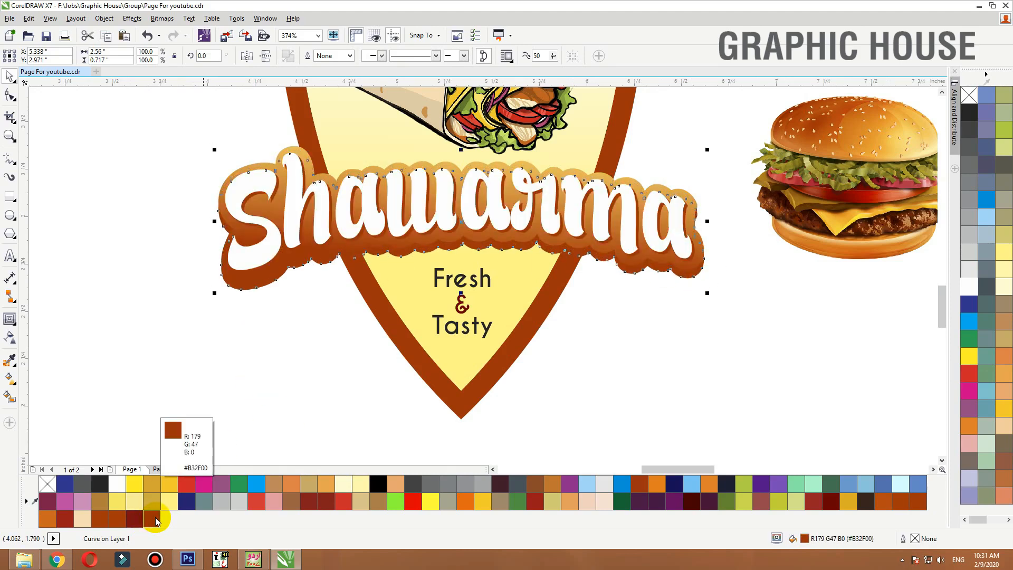
- Add a Multiply drop shadow to the lower Shawarma backing with opacity 88 and feathering 10
left_click(13, 322)
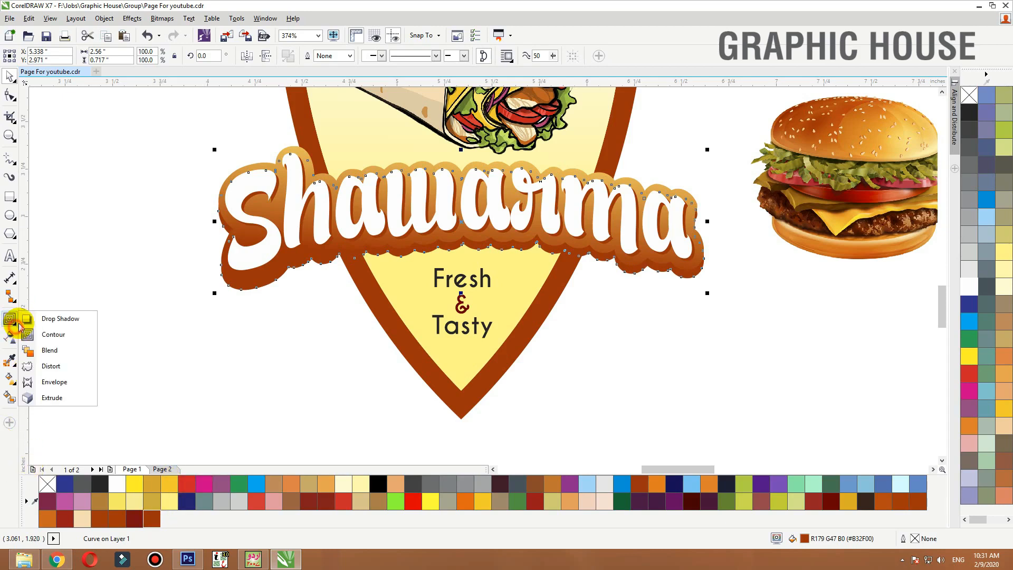
left_click(33, 318)
left_click_drag(495, 214, 489, 264)
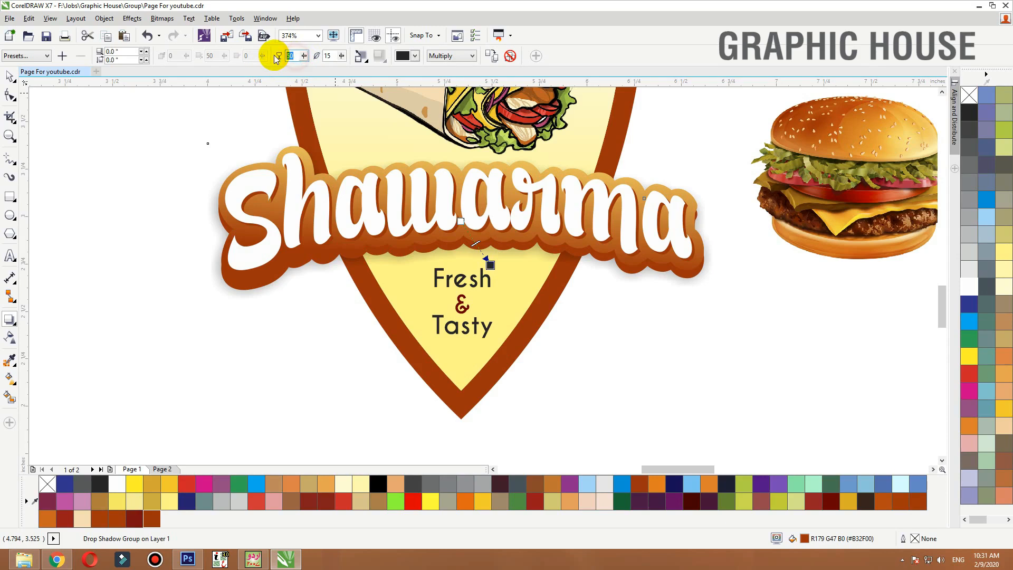
type("88")
key("Tab")
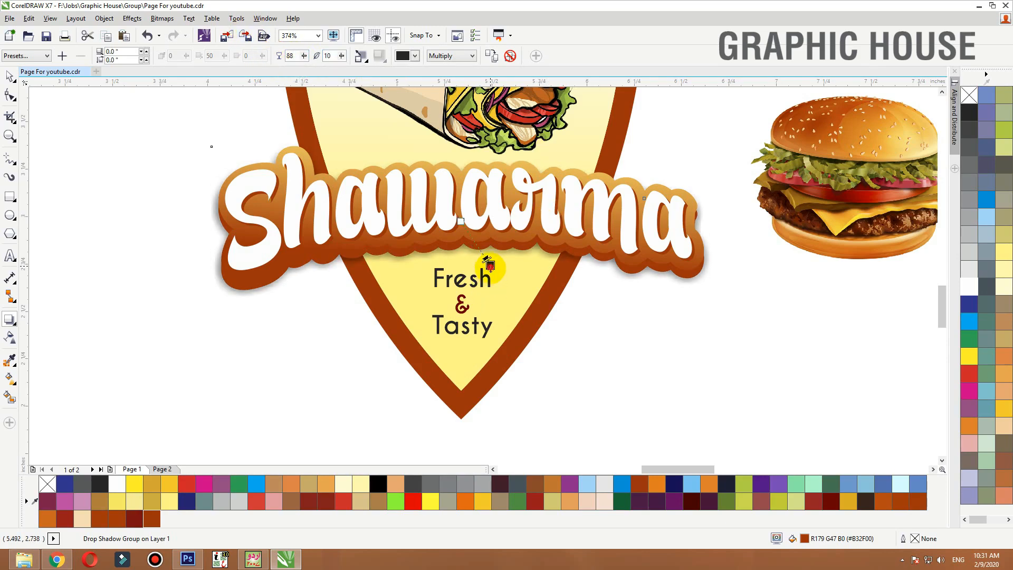
- Shift the Shawarma backing's drop shadow slightly down and right, by 0.008 and -0.014 inches, and set its opacity to 79
left_click_drag(499, 288, 499, 292)
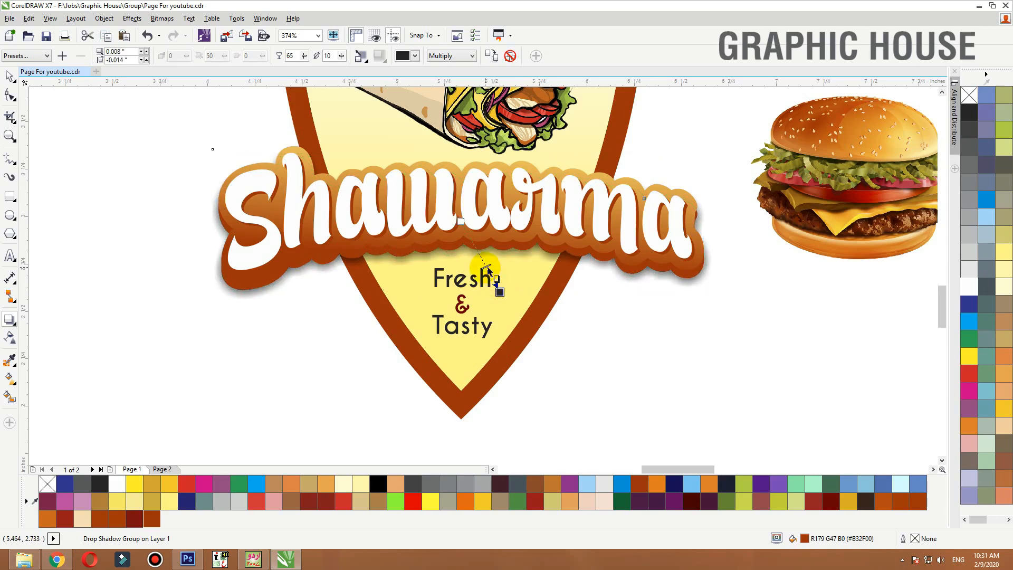
key("space")
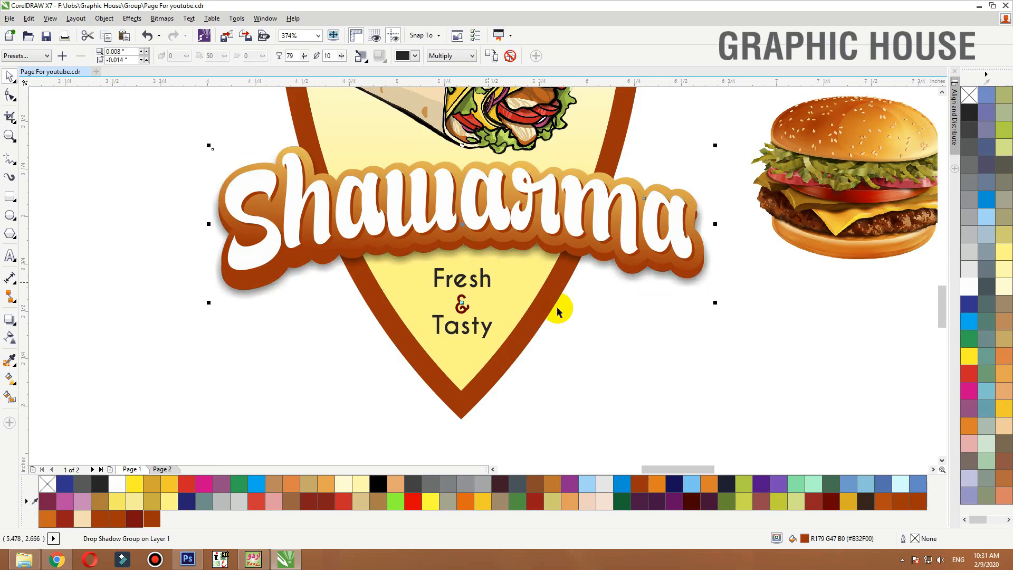
left_click(622, 342)
- Delete the spare burger picture beside the Shawarma logo
scroll(621, 343, "down", 1)
left_click_drag(737, 251, 758, 270)
key("Delete")
left_click(544, 160)
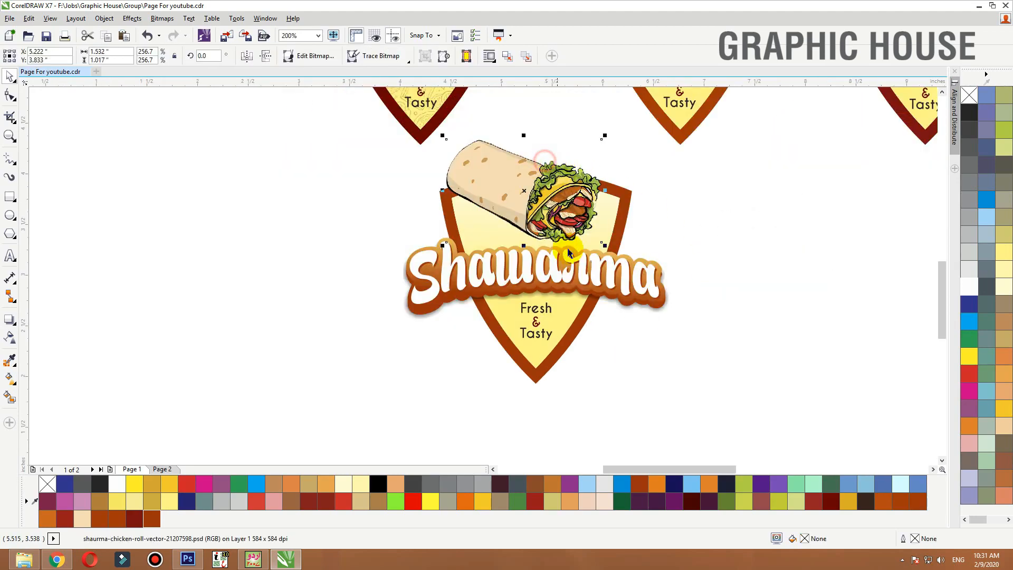
left_click(569, 248)
left_click_drag(561, 257, 581, 260)
key("ctrl+z")
left_click(717, 226)
- Switch to Chrome and copy the black-and-white seamless doner kebab pattern from the shawarma background image results
scroll(536, 284, "down", 1)
scroll(440, 311, "down", 1)
left_click_drag(402, 332, 692, 165)
key("shift+F2")
left_click(618, 337)
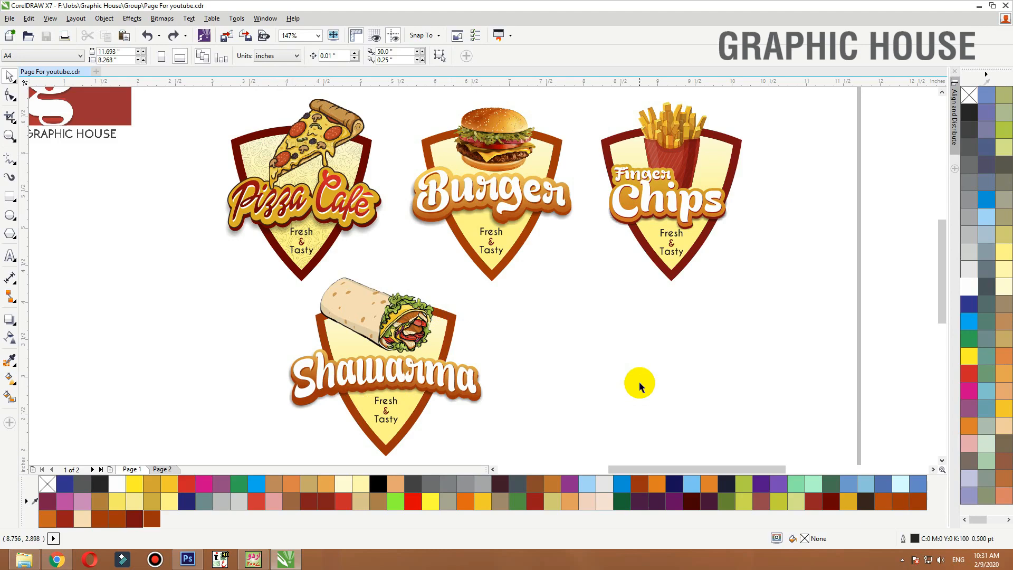
left_click(57, 561)
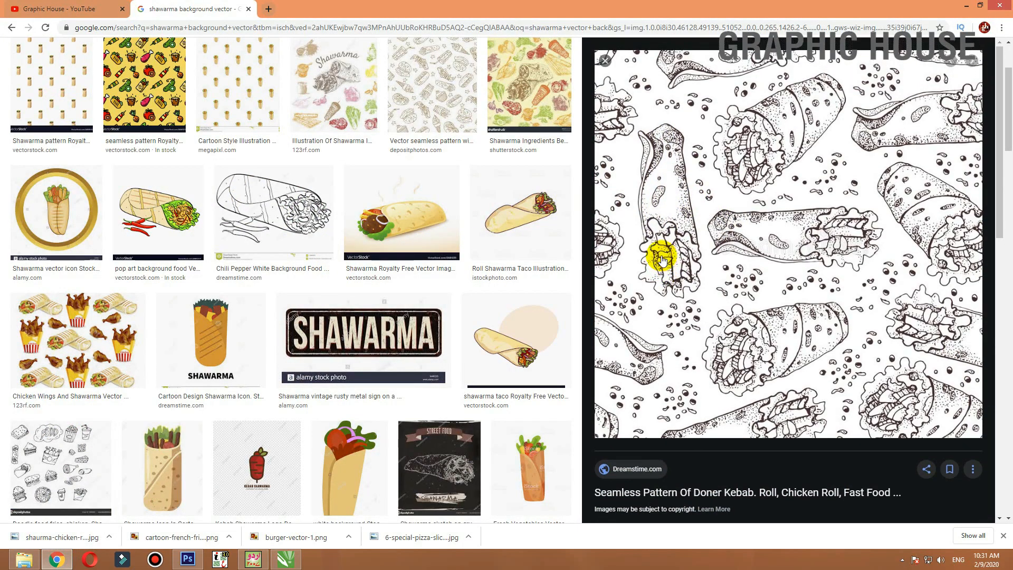
scroll(737, 259, "up", 3)
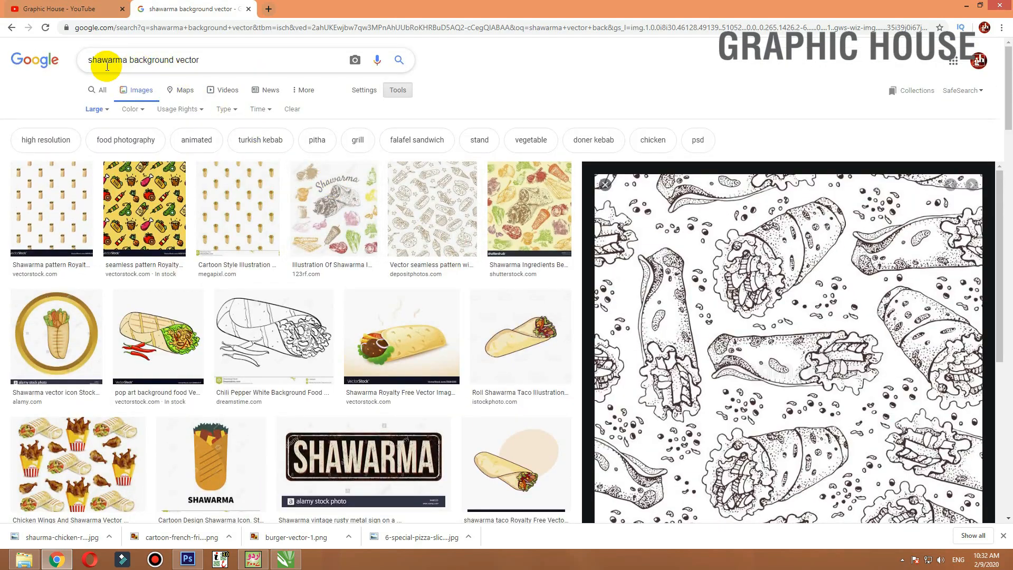
right_click(758, 227)
left_click(792, 337)
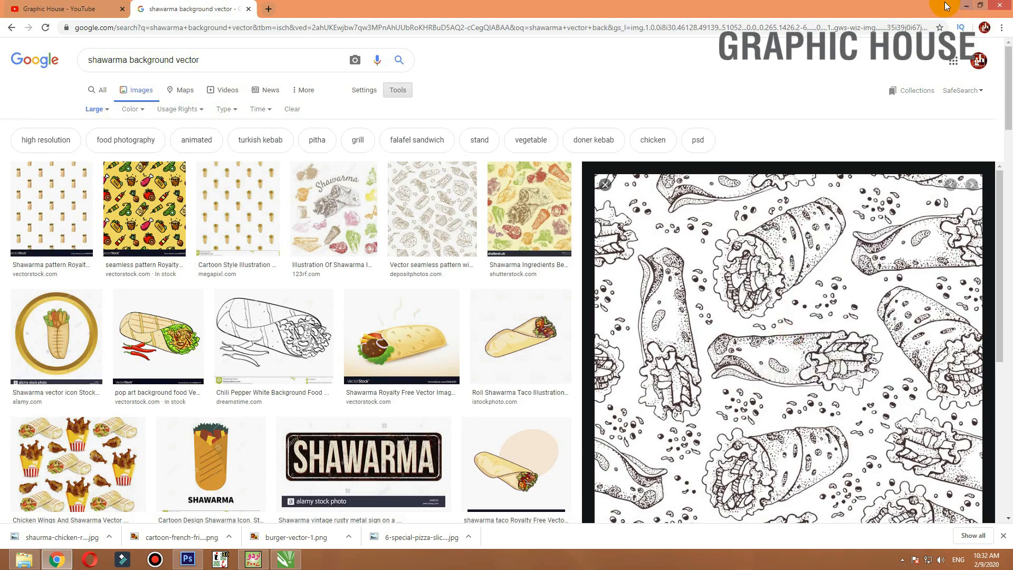
- Return to CorelDRAW, paste the kebab pattern and scale it to about 1.86 inches square beside the Shawarma logo
left_click(967, 5)
right_click(560, 336)
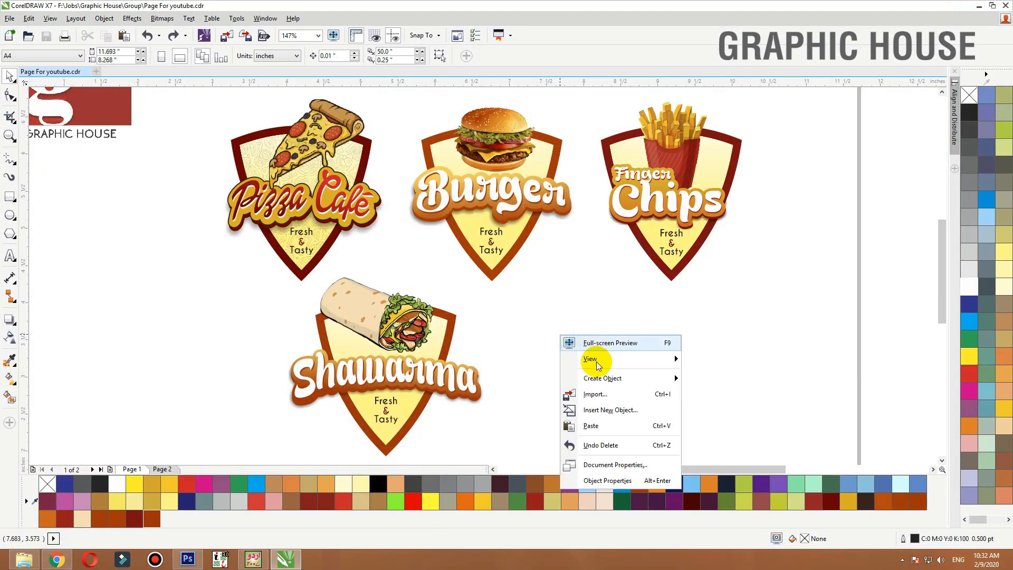
left_click(591, 418)
key("shift+F2")
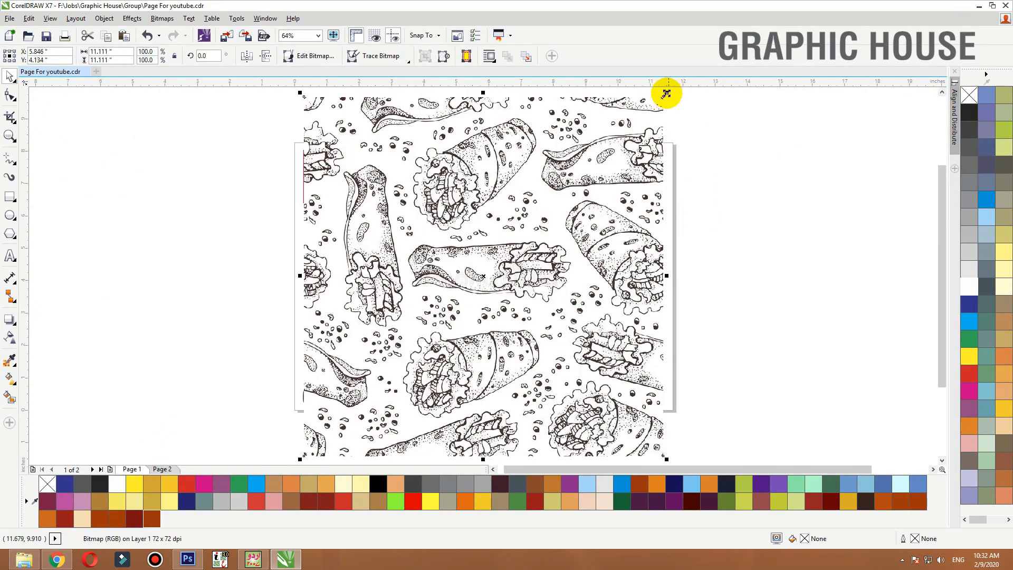
left_click_drag(666, 93, 514, 245)
left_click_drag(518, 290, 553, 302)
scroll(514, 334, "up", 3)
- PowerClip the kebab pattern inside the Shawarma shield's yellow panel and open the clipped contents for editing
right_click(581, 159)
left_click(560, 171)
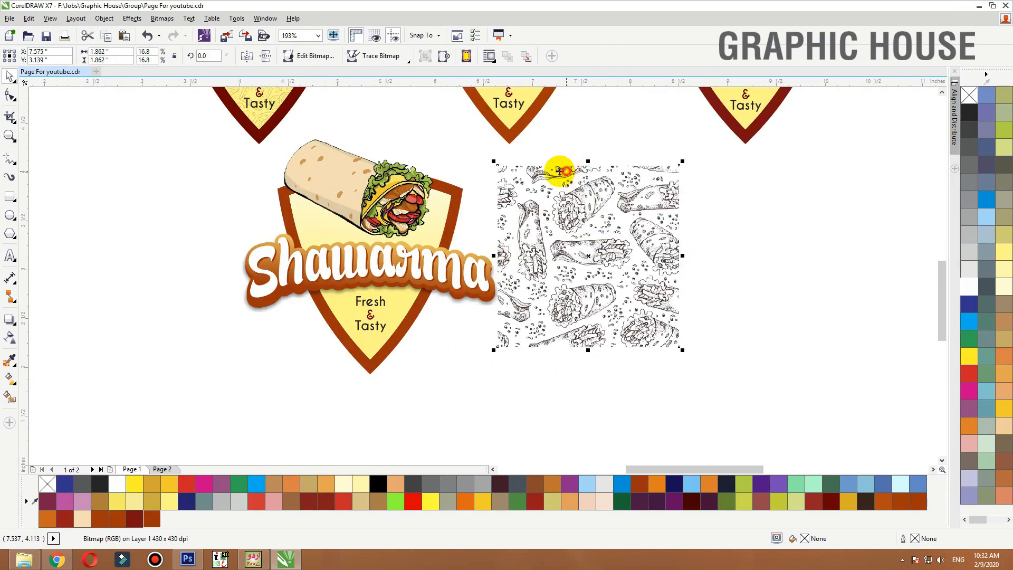
right_click(526, 171)
left_click(560, 159)
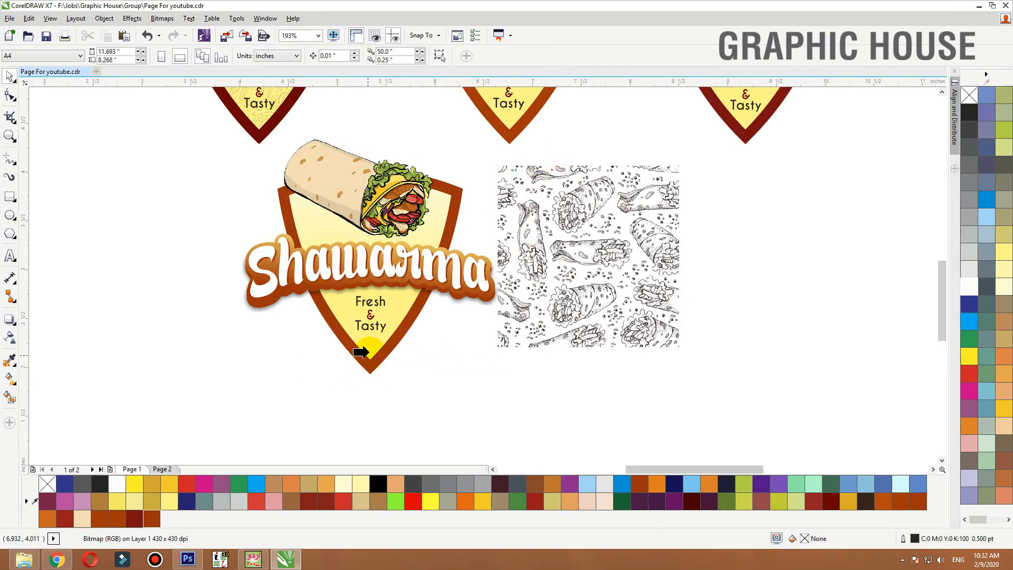
left_click(361, 352)
left_click(344, 375)
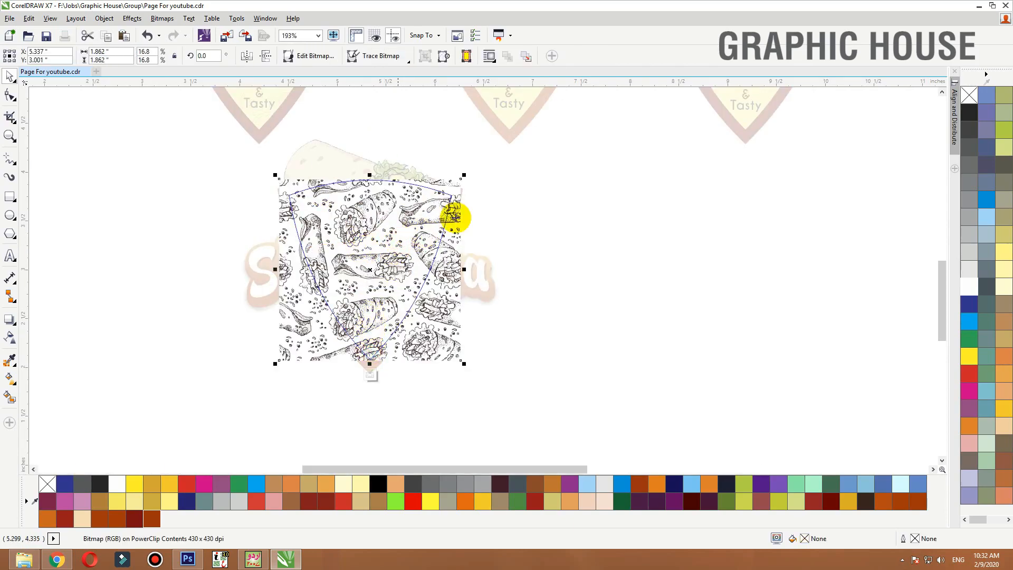
- Apply a uniform transparency with the Multiply merge mode to the kebab pattern
left_click(10, 338)
left_click(143, 55)
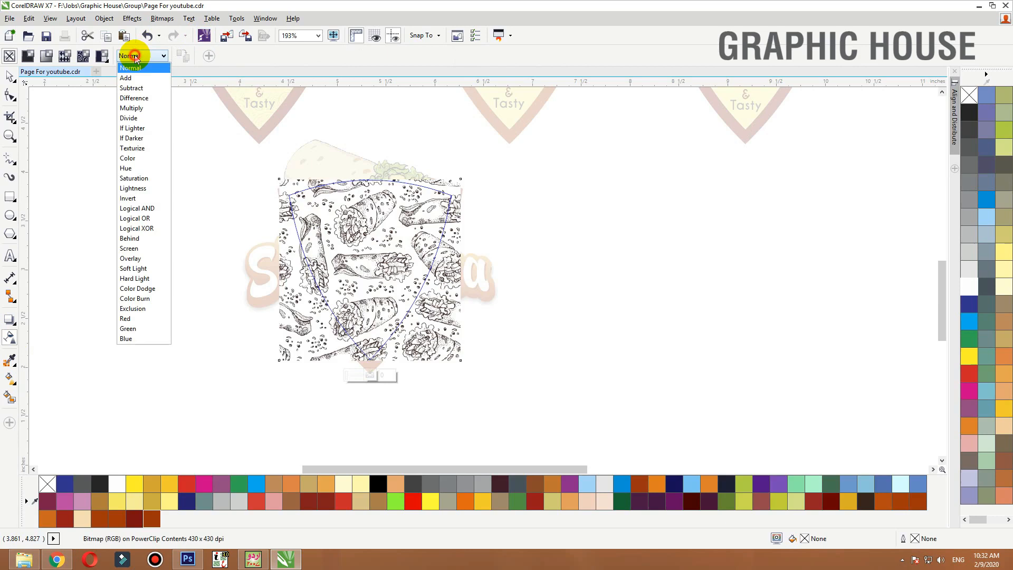
left_click(138, 110)
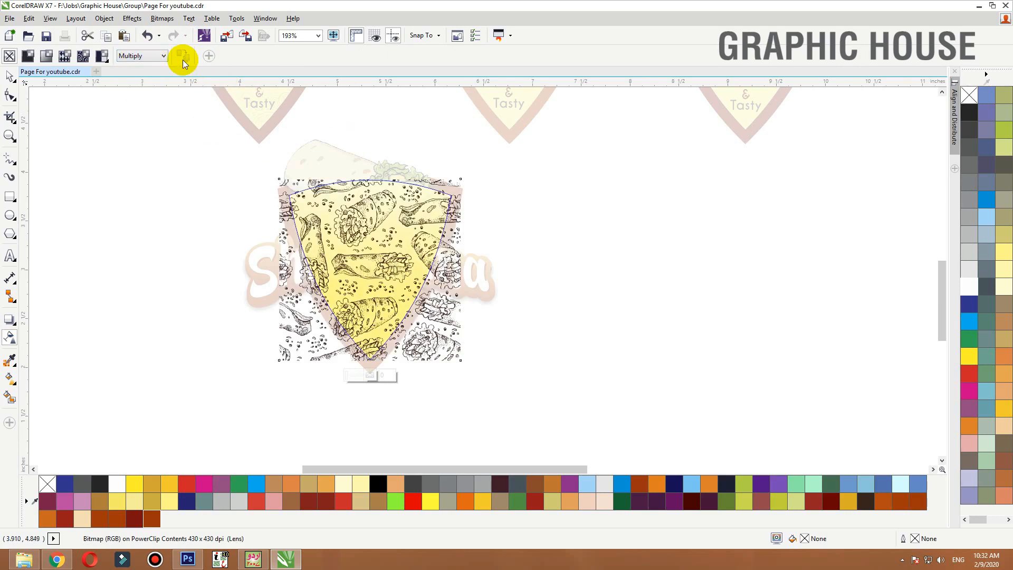
left_click(27, 56)
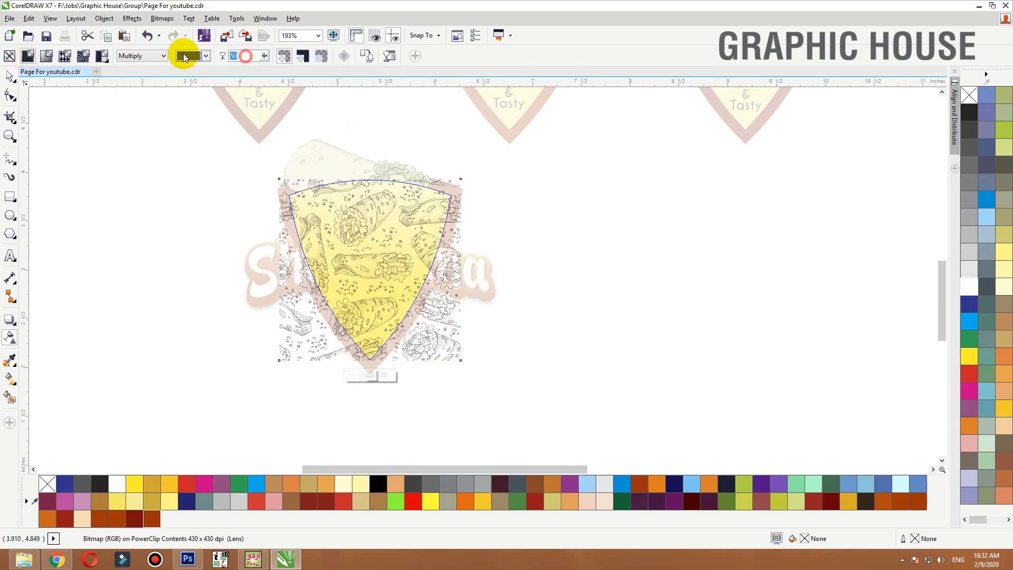
- Try transparency values of 100 and 85 on the kebab pattern, set it to 80, and finish editing the PowerClip
type("100")
key("Return")
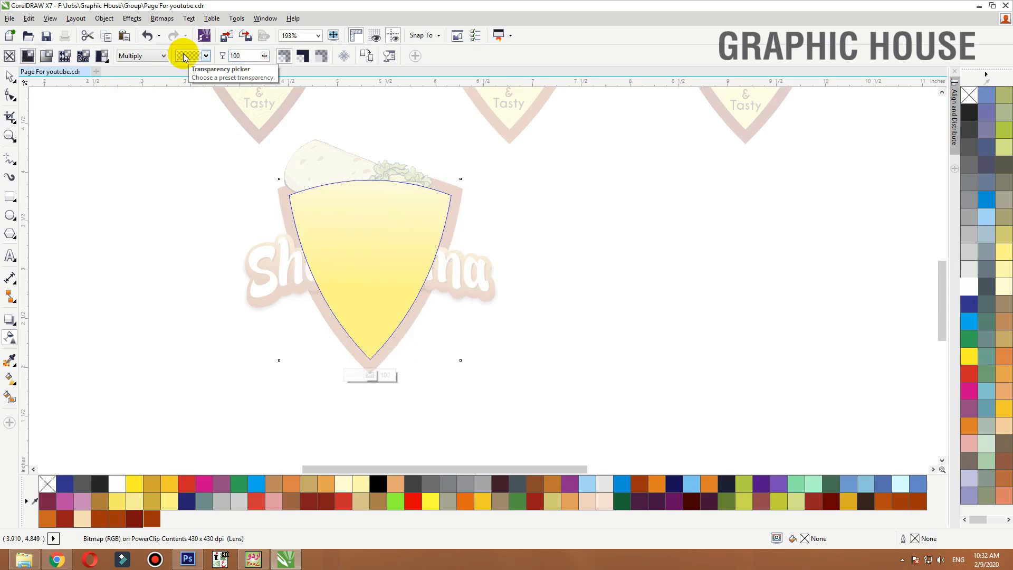
left_click(244, 55)
left_click(244, 55)
type("85")
key("Return")
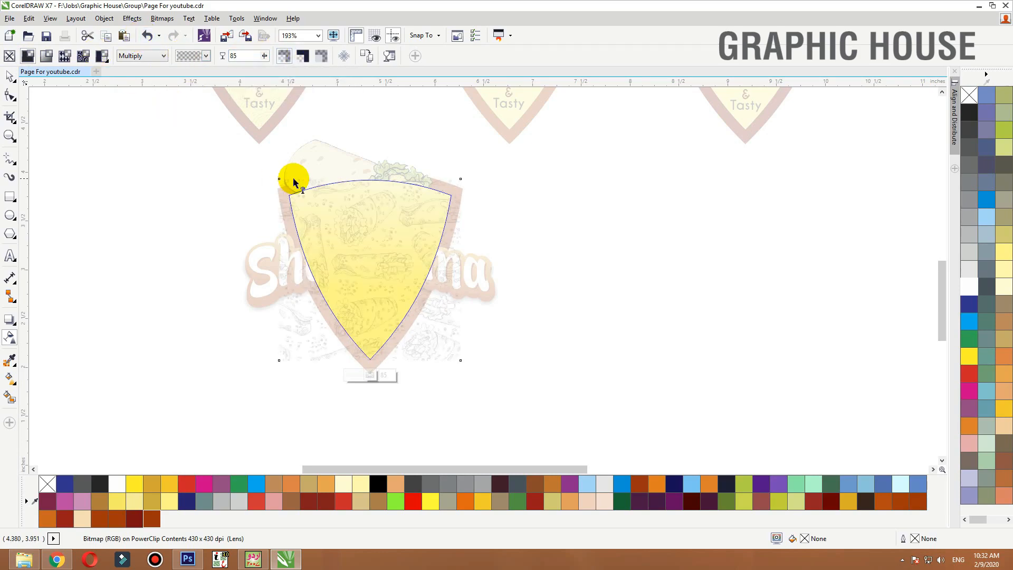
left_click(248, 55)
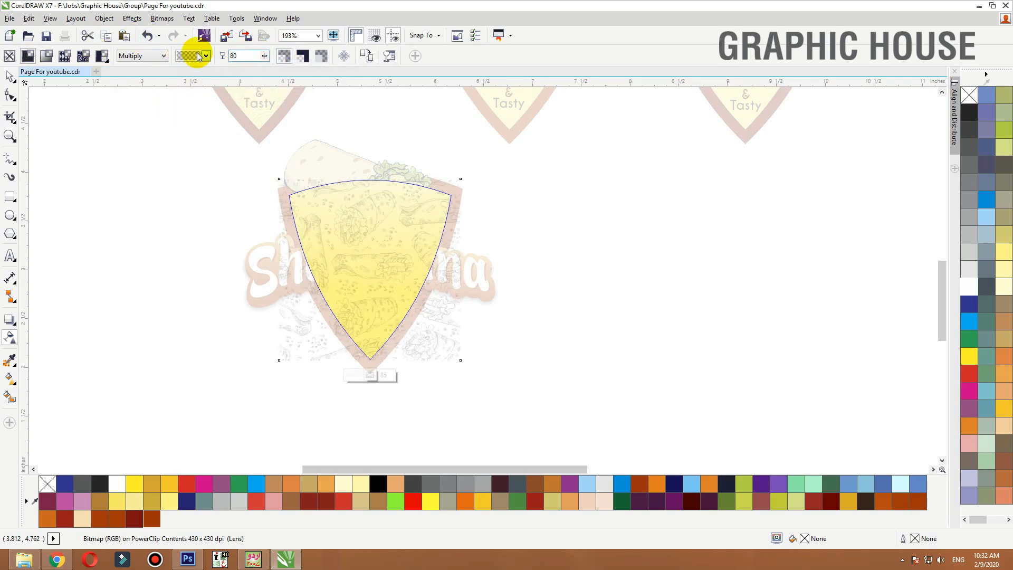
left_click(9, 76)
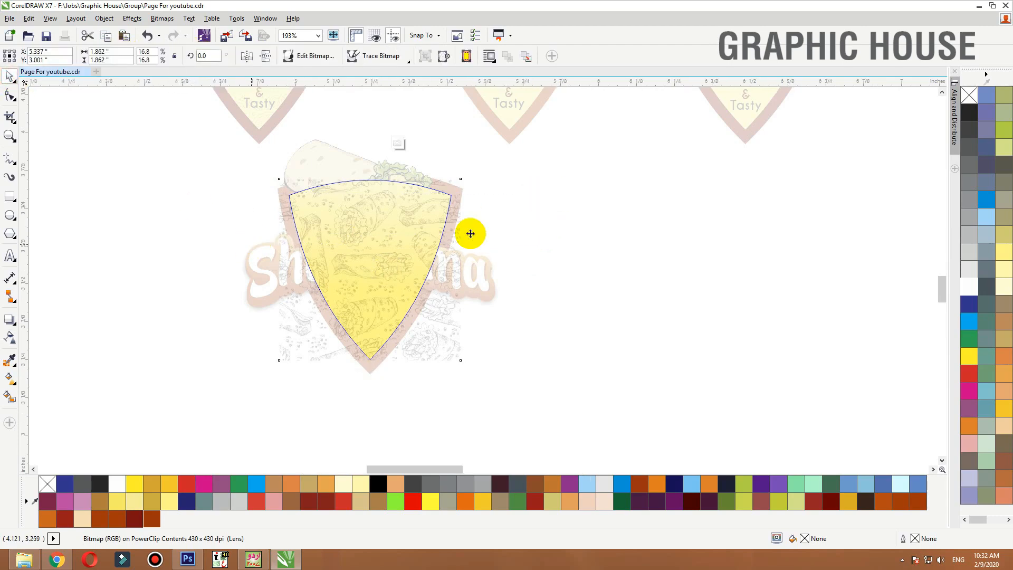
scroll(467, 234, "up", 2)
left_click(717, 193, "ctrl")
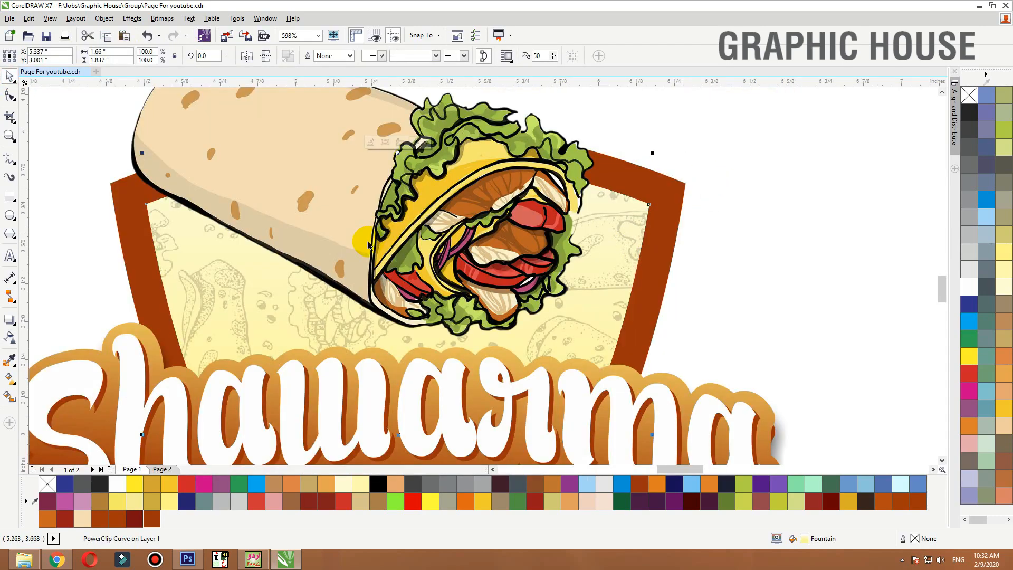
- Switch to Chrome and search images for "finger chips background vector"
scroll(370, 243, "down", 3)
key("F2")
left_click_drag(622, 160, 287, 272)
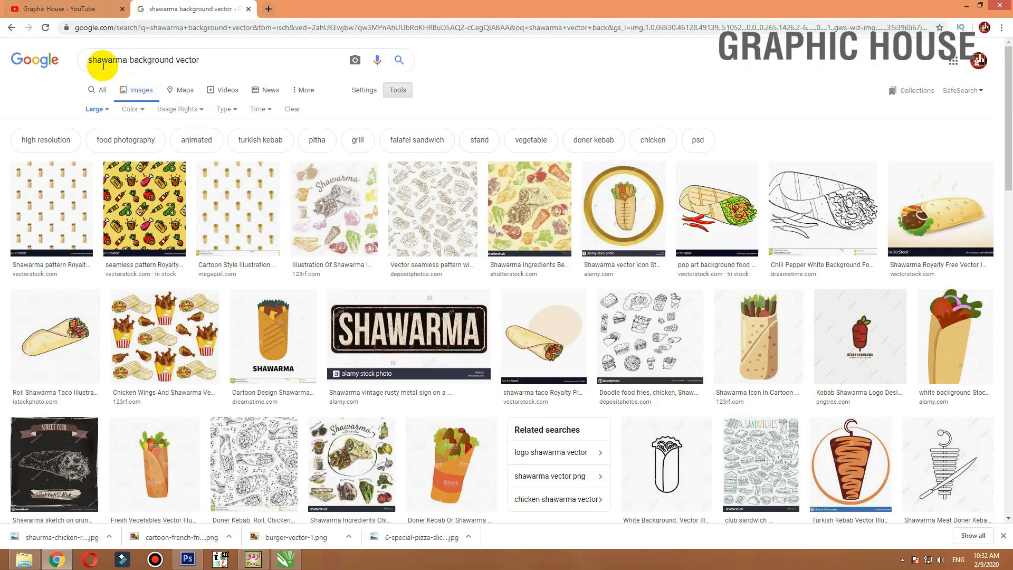
double_click(127, 61)
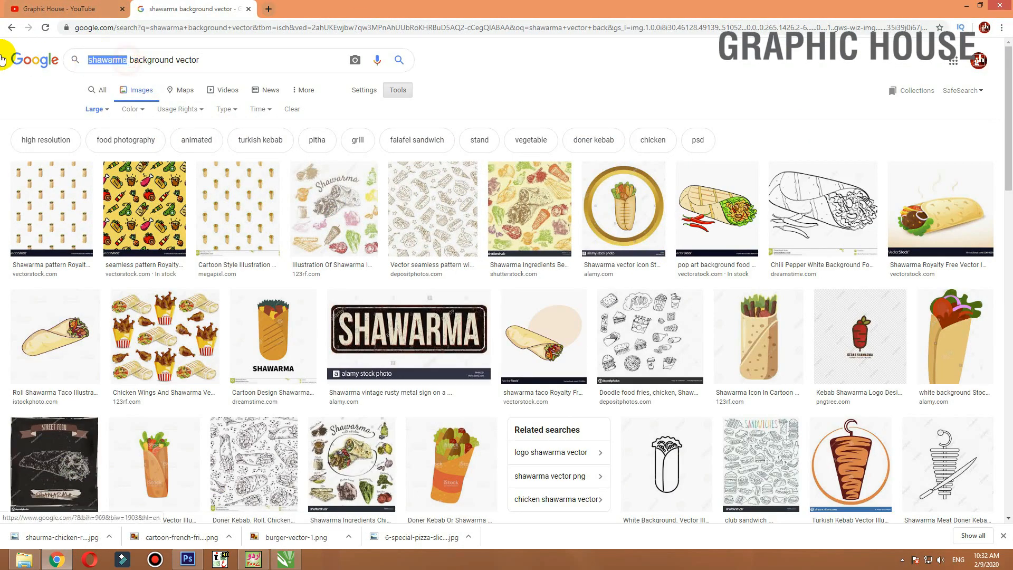
type("finger ch")
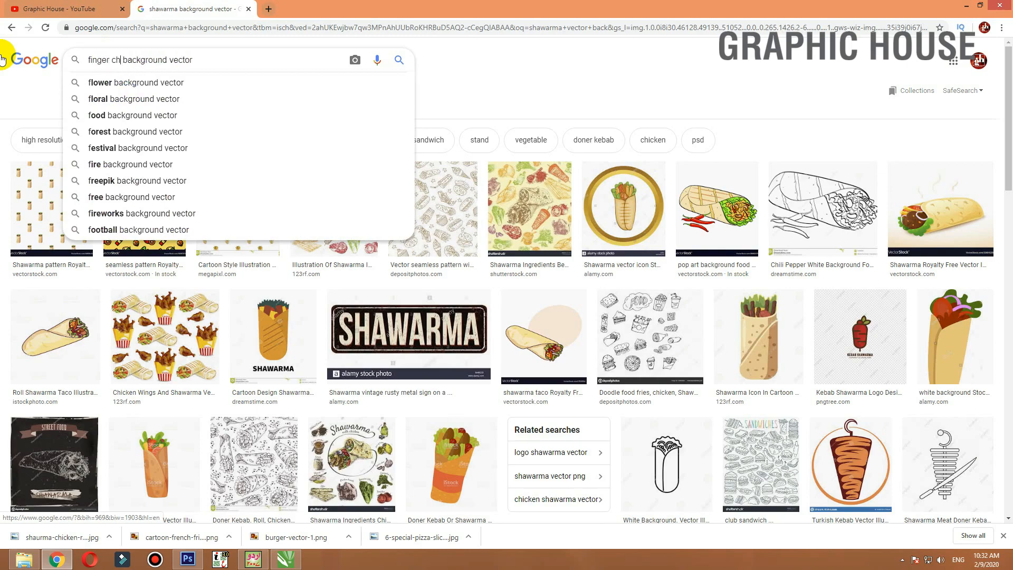
type("ips")
key("Return")
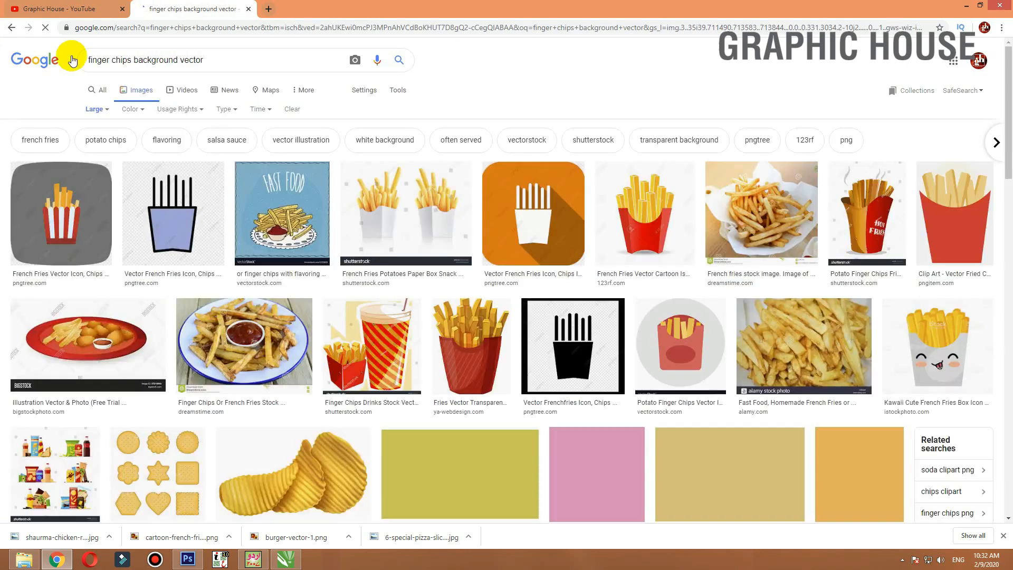
- Look through the image results and copy the black-and-white Crispy French Fries seamless pattern
scroll(305, 103, "down", 6)
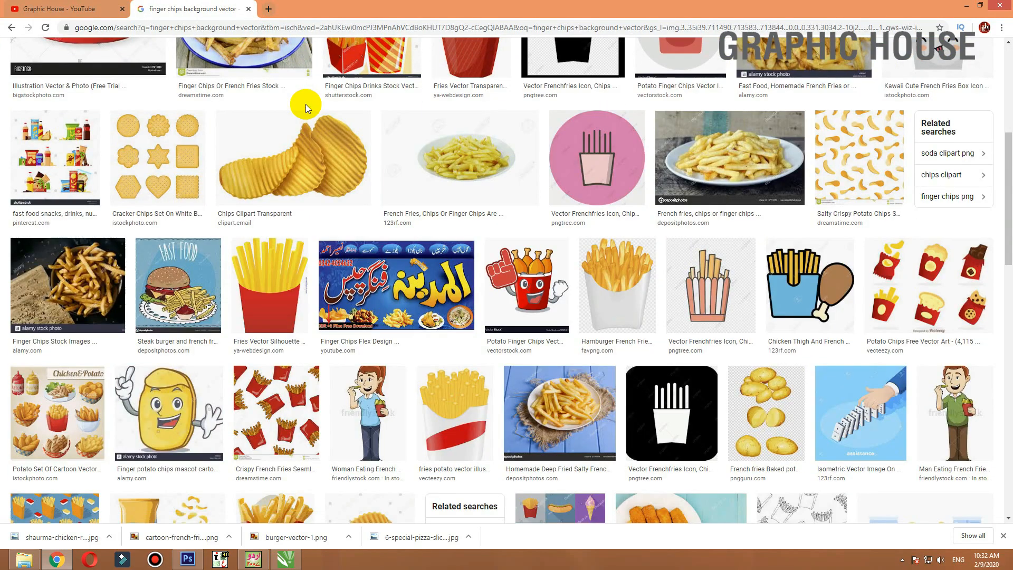
scroll(305, 104, "down", 5)
scroll(307, 107, "down", 4)
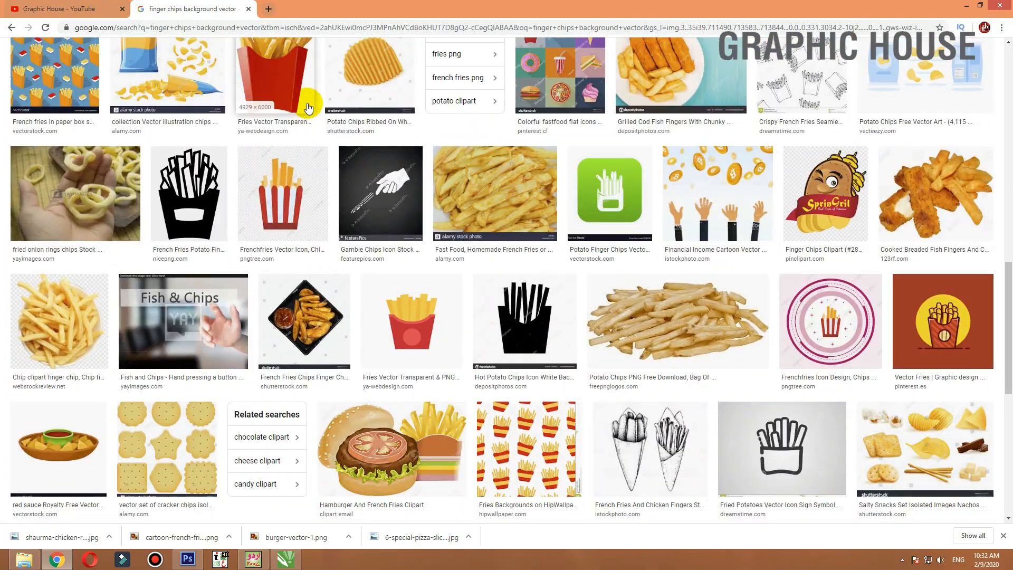
scroll(309, 107, "down", 5)
scroll(316, 113, "up", 20)
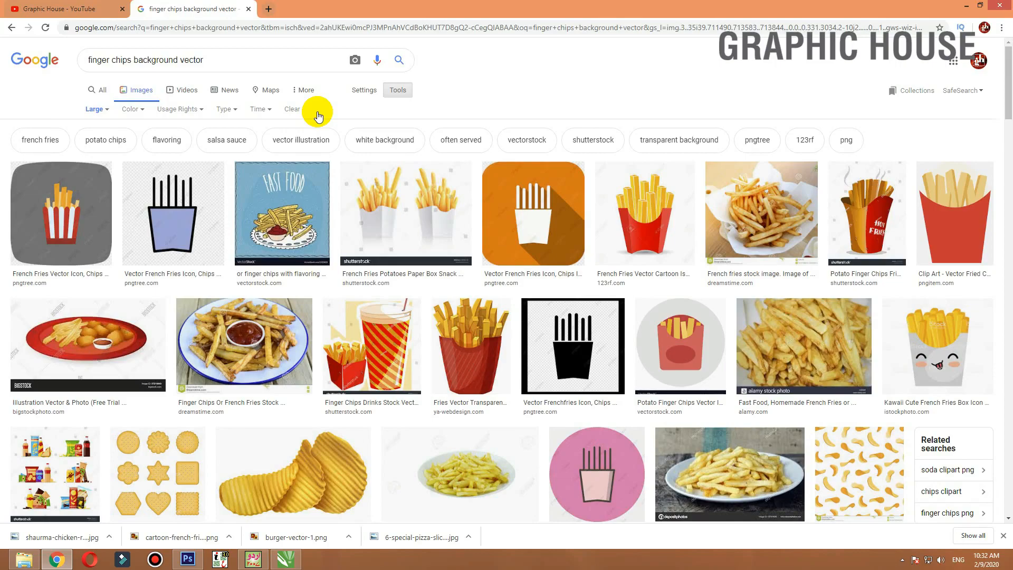
scroll(318, 112, "down", 7)
scroll(623, 117, "down", 3)
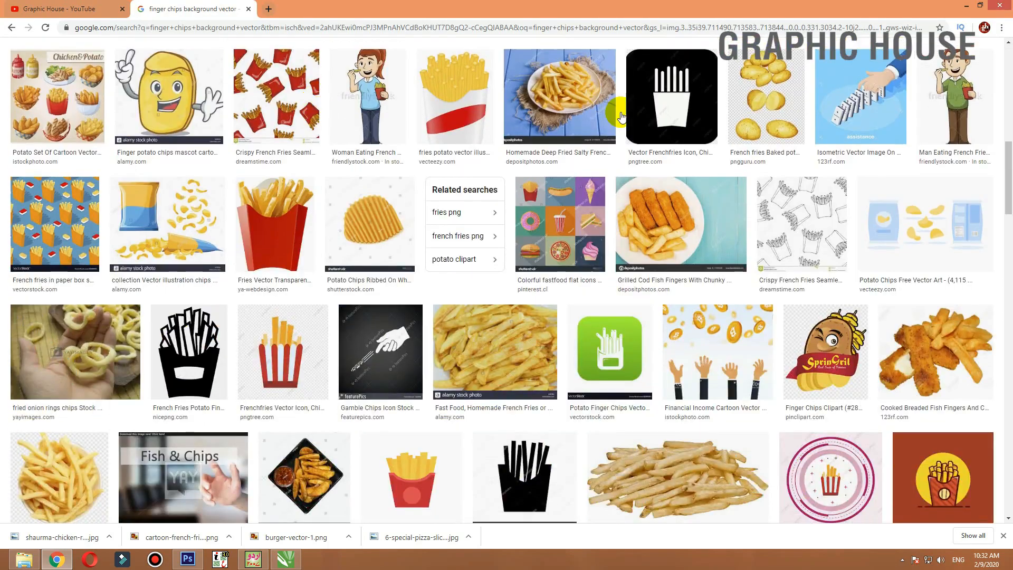
left_click(835, 184)
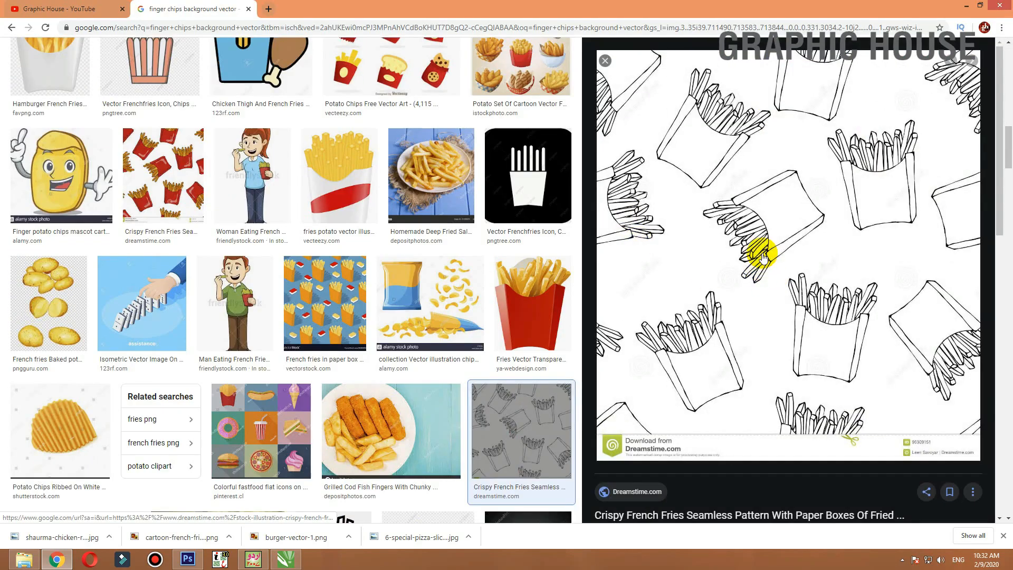
right_click(762, 255)
left_click(792, 360)
- Return to CorelDRAW, paste the fries pattern and scale it to about 2.59 by 2.77 inches beside the Finger Chips logo
key("alt+Tab")
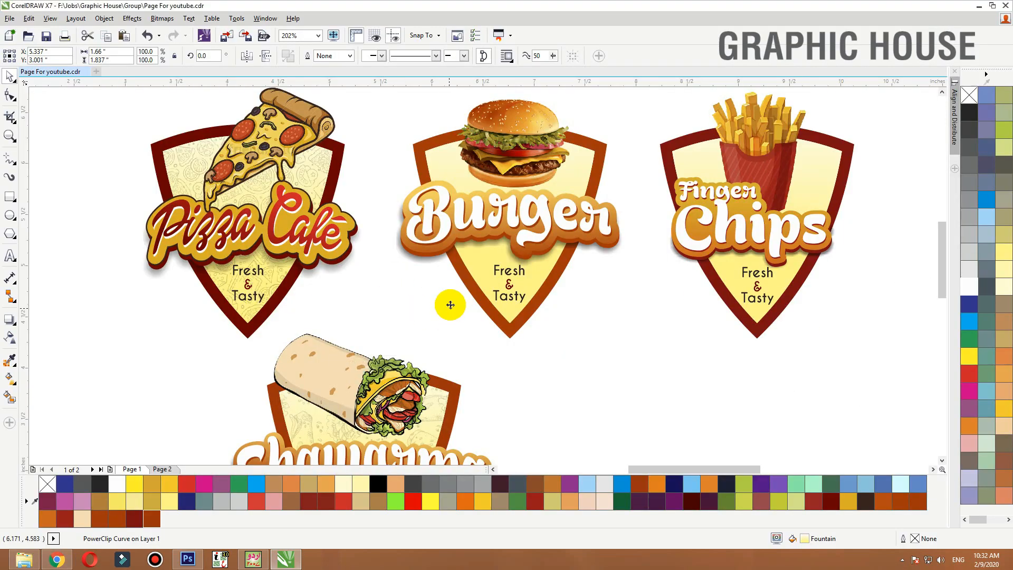
key("ctrl+v")
key("shift+F2")
left_click_drag(655, 94, 608, 235)
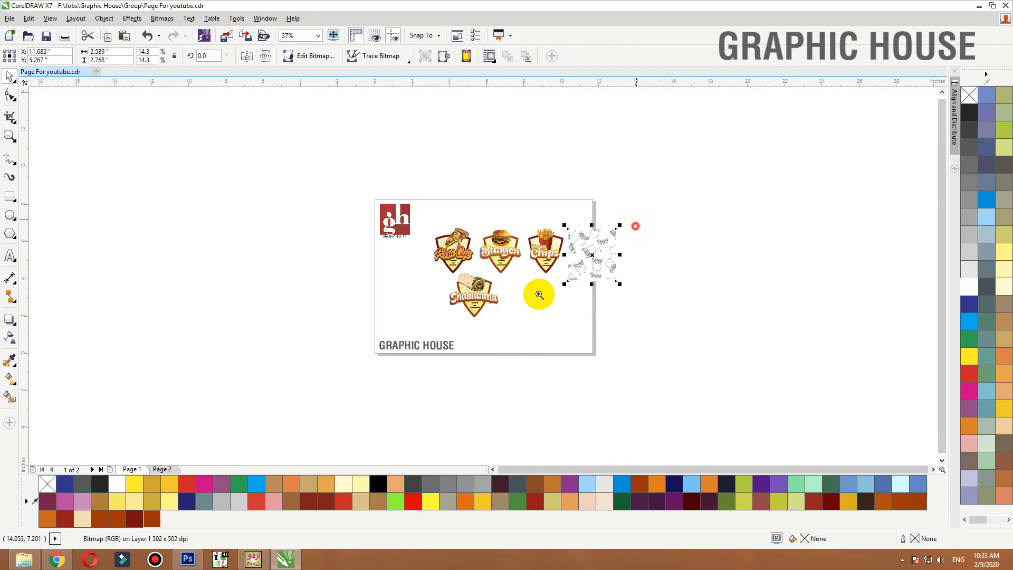
scroll(596, 254, "up", 4)
- PowerClip the fries pattern inside the Finger Chips shield's yellow panel and scale the clipped image to about 1.97 by 2.11 inches
right_click(640, 149)
left_click(689, 158)
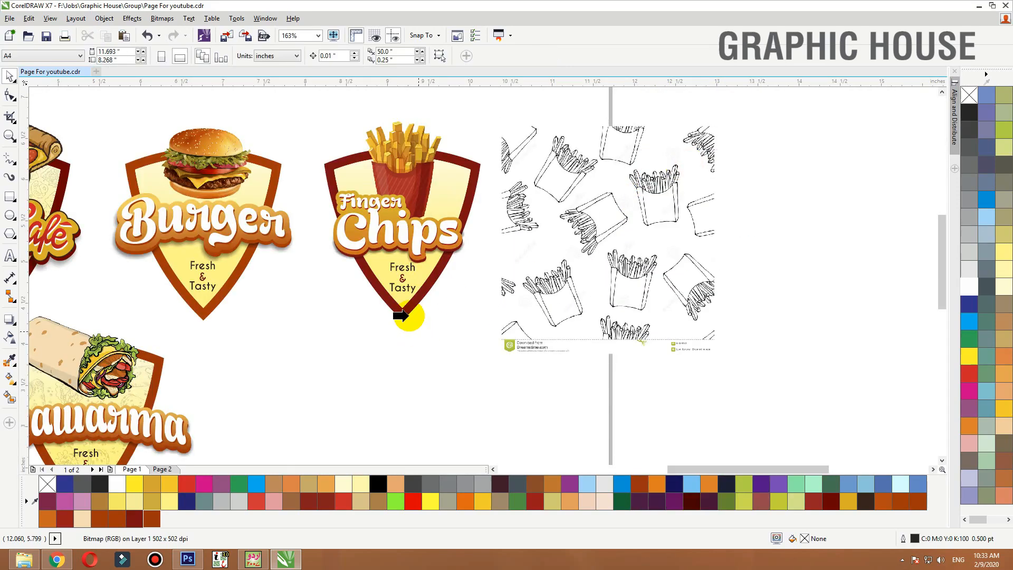
left_click(403, 301)
left_click(404, 302, "ctrl")
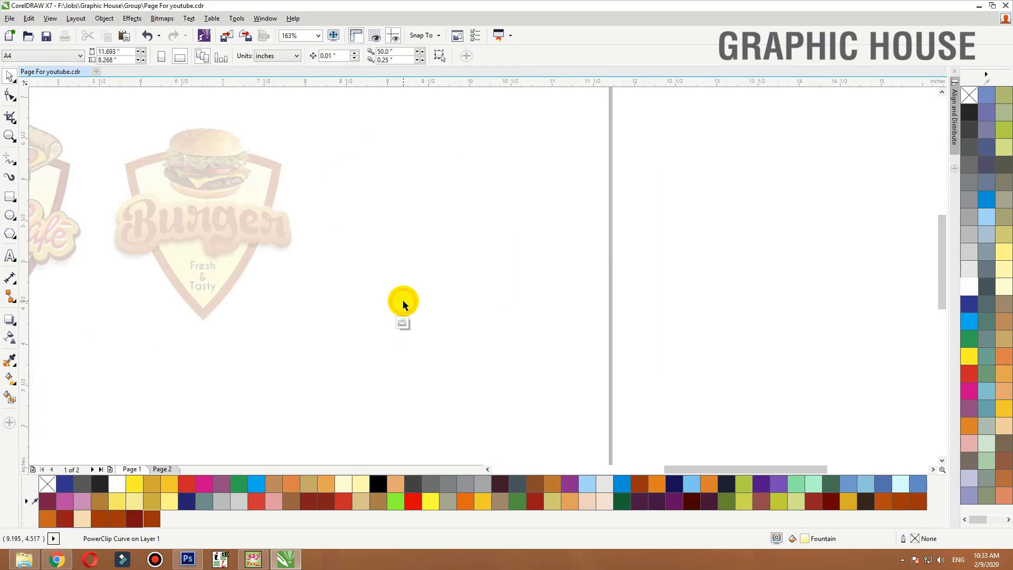
left_click_drag(511, 350, 486, 322)
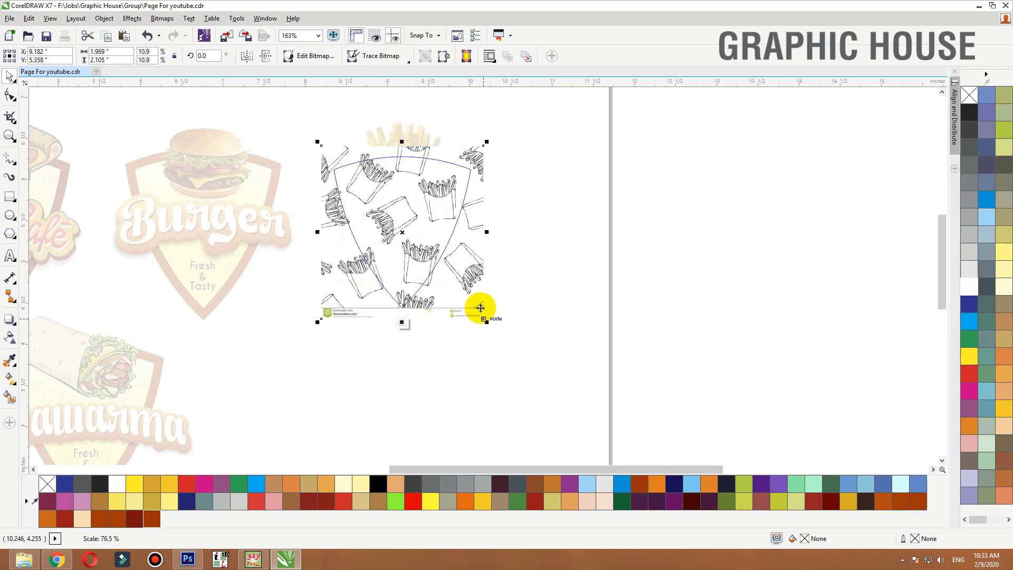
- Give the clipped fries pattern a uniform Multiply transparency of 85 and finish editing the Finger Chips PowerClip
left_click(10, 338)
left_click(139, 59)
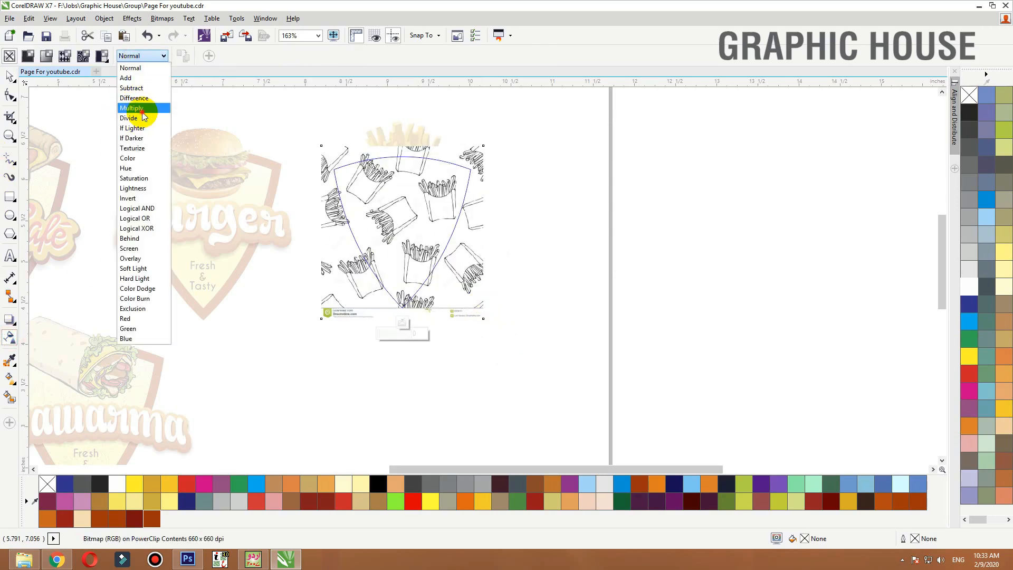
left_click(141, 109)
left_click(28, 55)
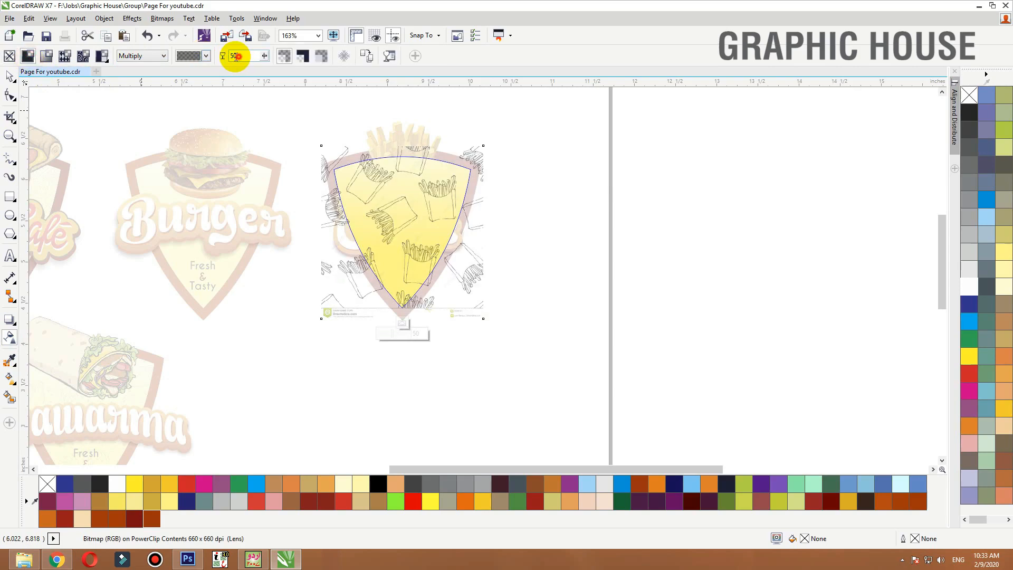
type("85")
key("Return")
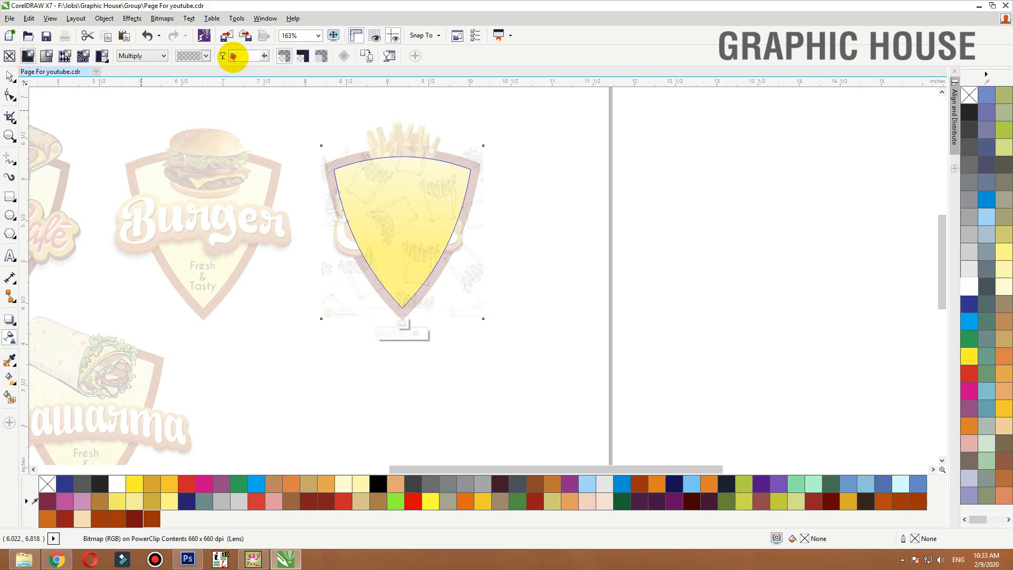
left_click(8, 80)
left_click(544, 153)
left_click_drag(520, 151, 310, 244)
scroll(684, 256, "down", 3)
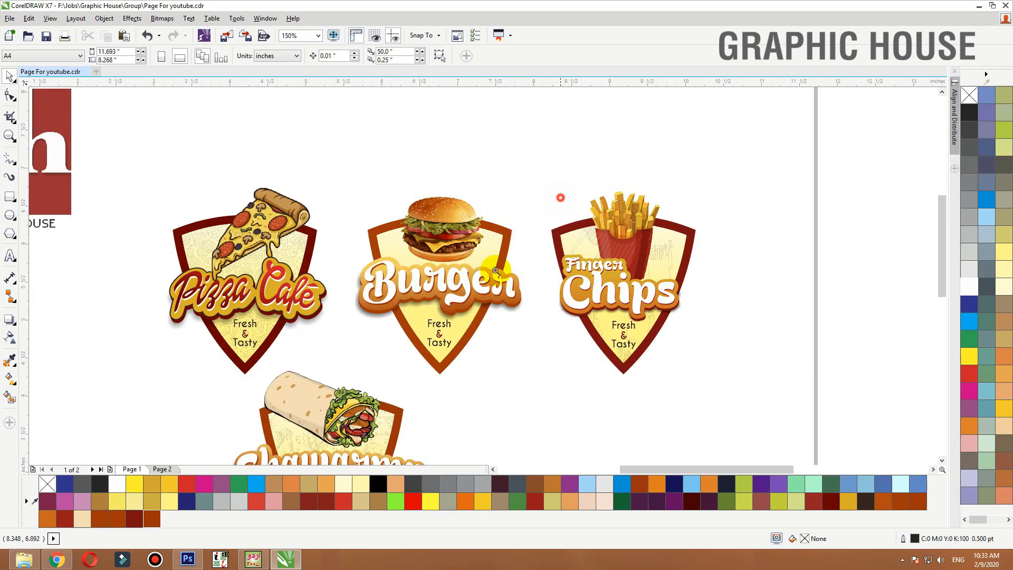
left_click_drag(561, 178, 328, 378)
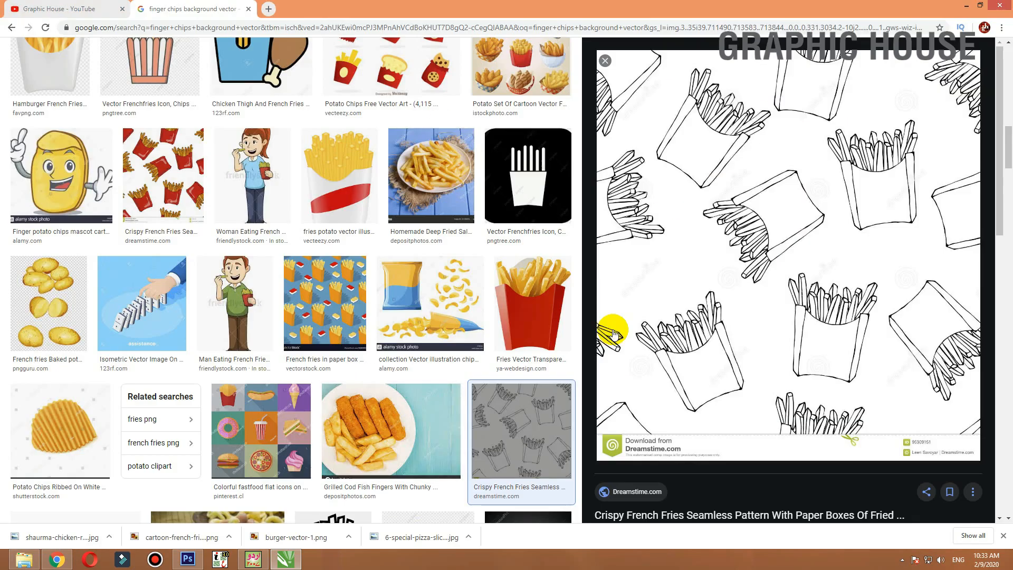
- Close the fries image preview in Chrome and search images for "buger background vector"
scroll(130, 139, "down", 5)
scroll(147, 87, "up", 5)
key("Escape")
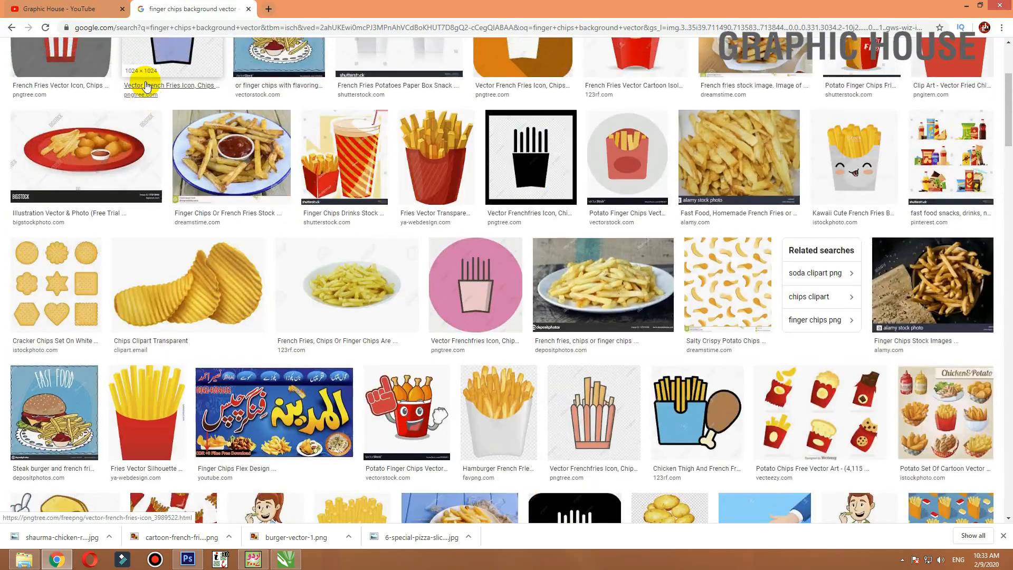
scroll(147, 87, "up", 3)
left_click_drag(131, 60, 3, 58)
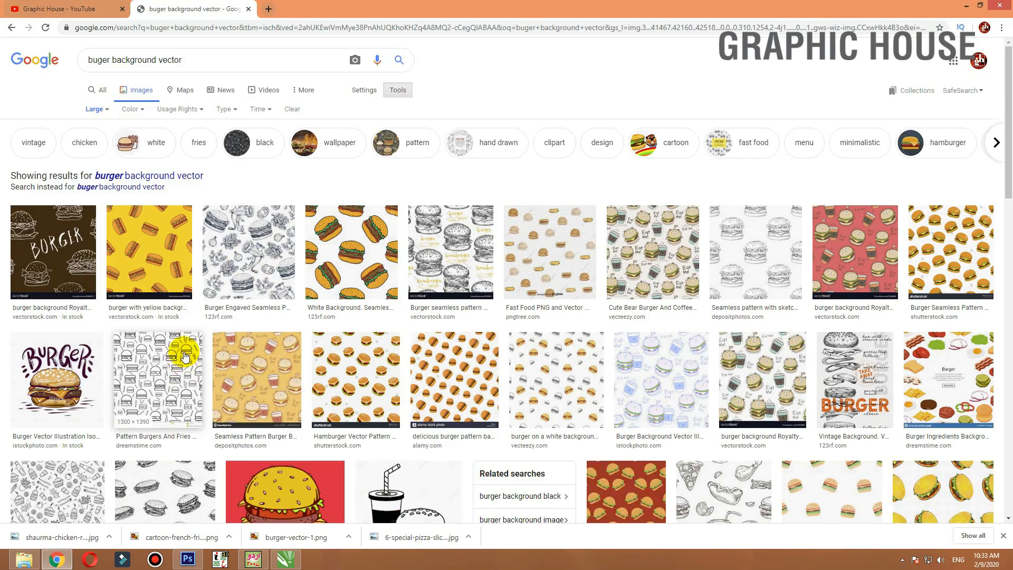
- Look through the burger background results and open the 123RF engraved burger seamless pattern
scroll(181, 350, "down", 5)
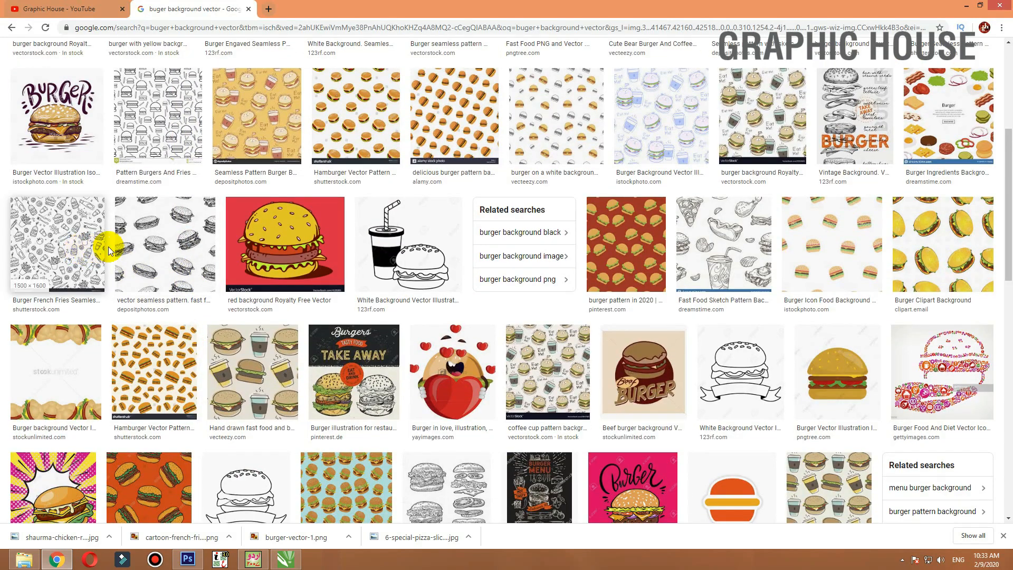
scroll(111, 249, "down", 4)
scroll(112, 247, "up", 4)
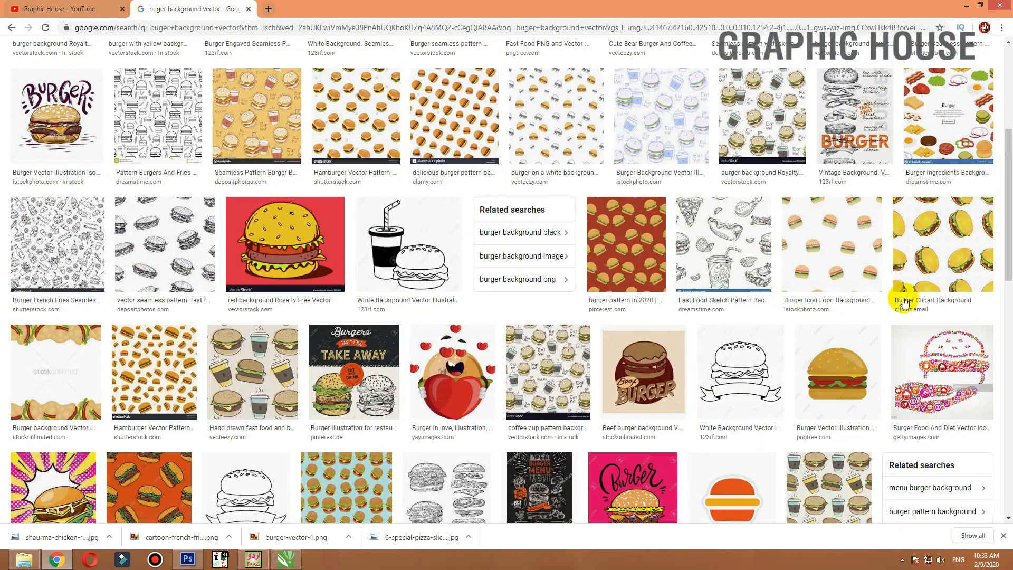
scroll(743, 296, "up", 3)
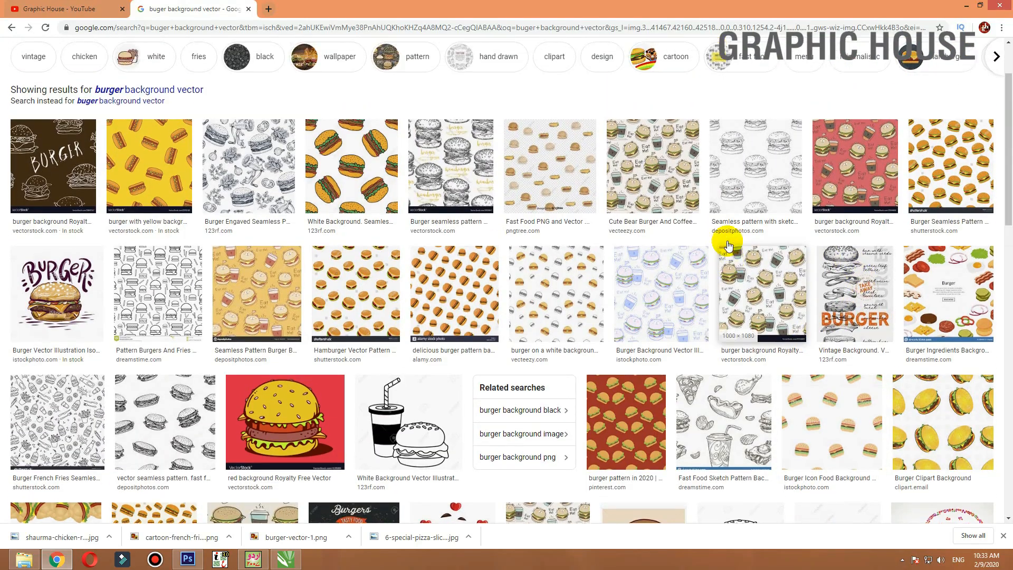
scroll(728, 246, "up", 2)
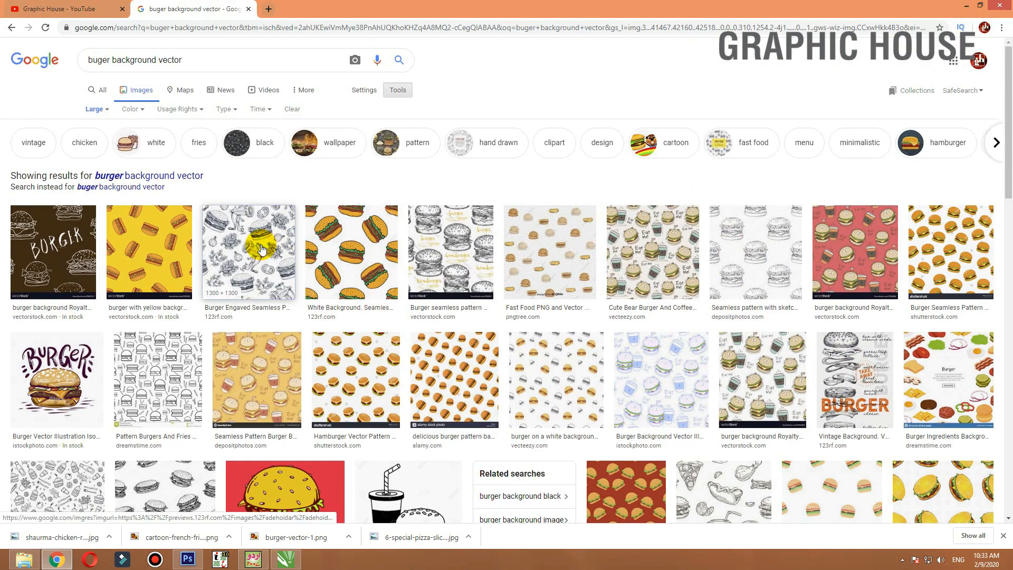
left_click(261, 245)
- Follow the related images to the Depositphotos hand-drawn fast food background and copy that image
scroll(803, 250, "down", 5)
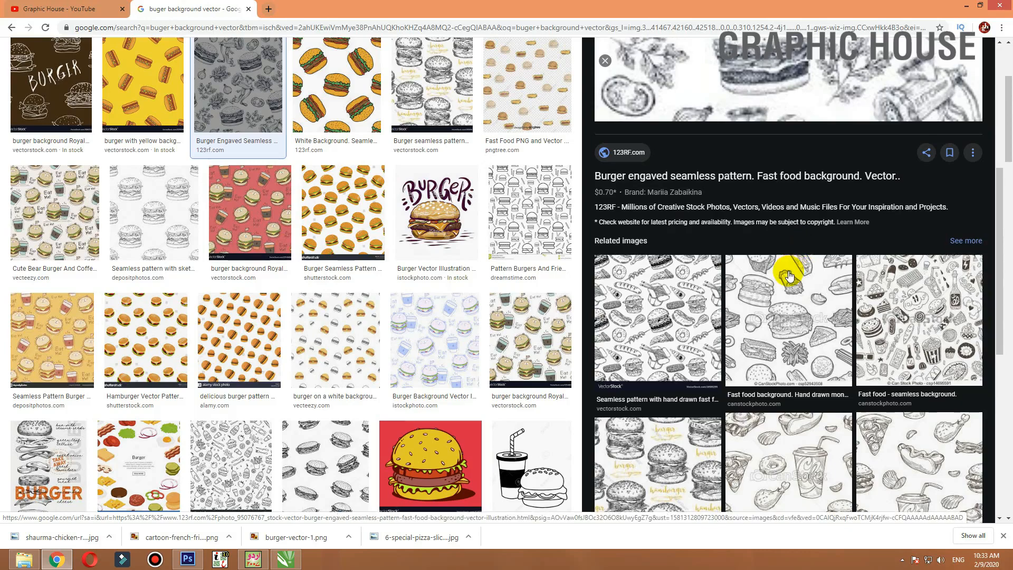
left_click(793, 313)
scroll(797, 296, "down", 5)
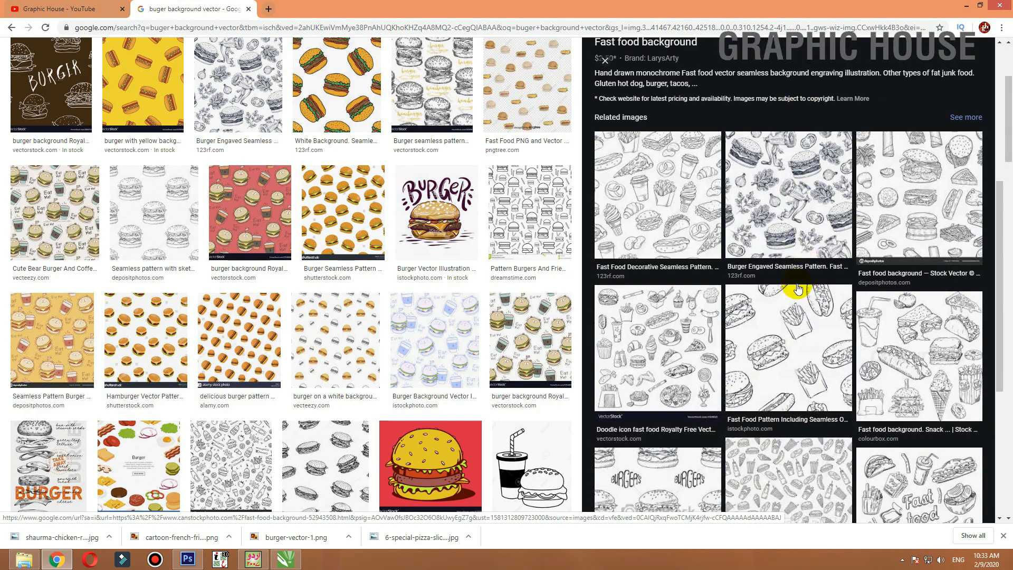
left_click(941, 193)
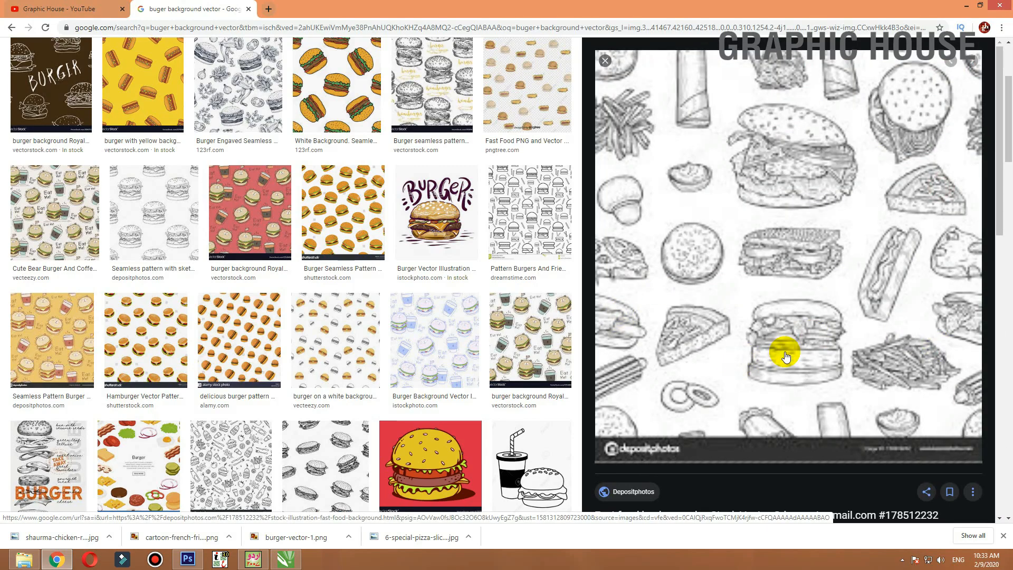
right_click(756, 271)
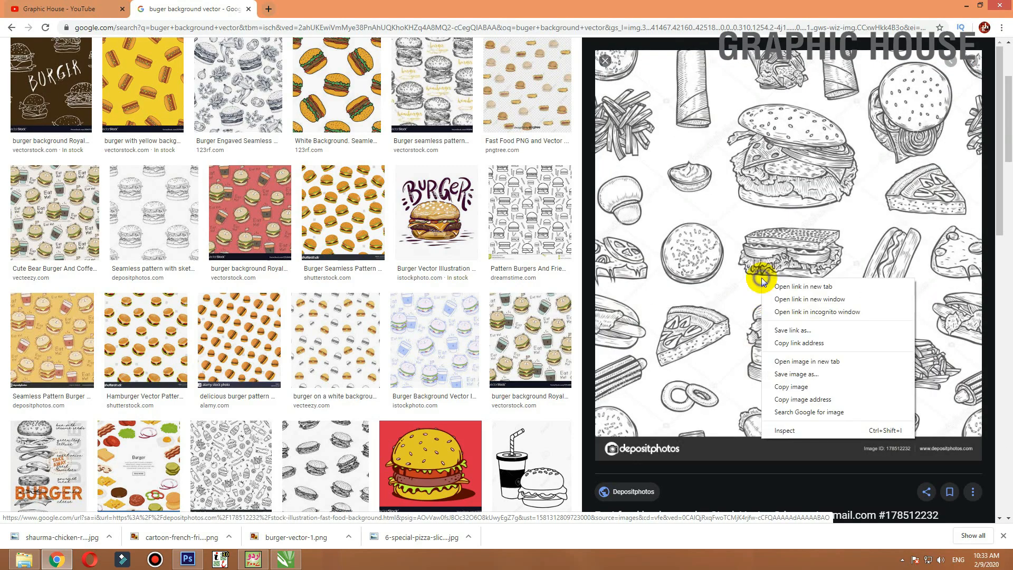
left_click(803, 383)
- Return to CorelDRAW, paste the fast food pattern and scale it to about 1.57 by 1.67 inches beside the Finger Chips logo
key("alt+Tab")
key("ctrl+v")
key("shift+F2")
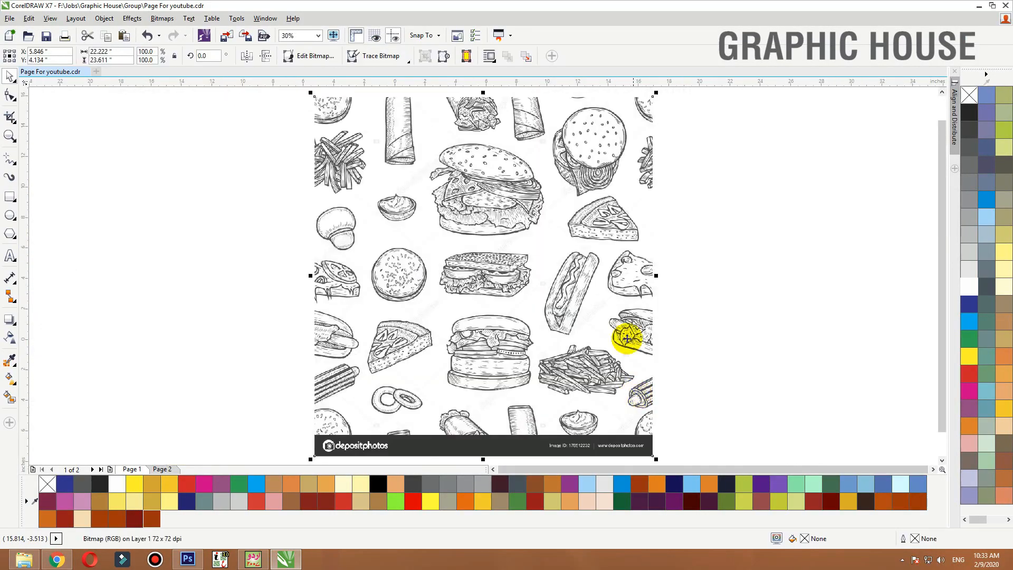
left_click_drag(655, 96, 565, 243)
scroll(495, 264, "up", 4)
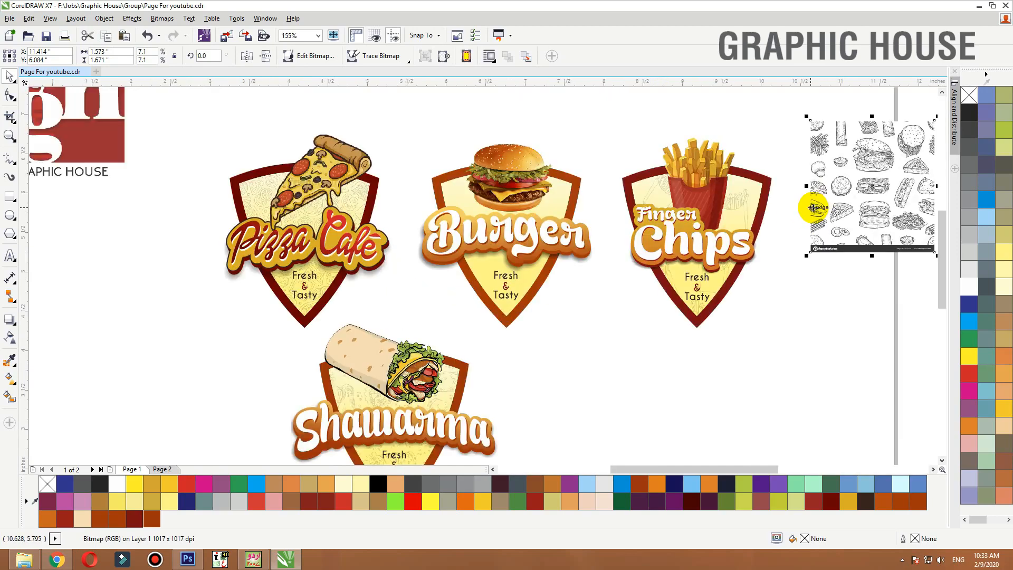
- PowerClip the fast food pattern inside the Burger shield's yellow panel and scale the clipped image to about 1.83 by 1.94 inches
right_click(833, 168)
left_click(864, 157)
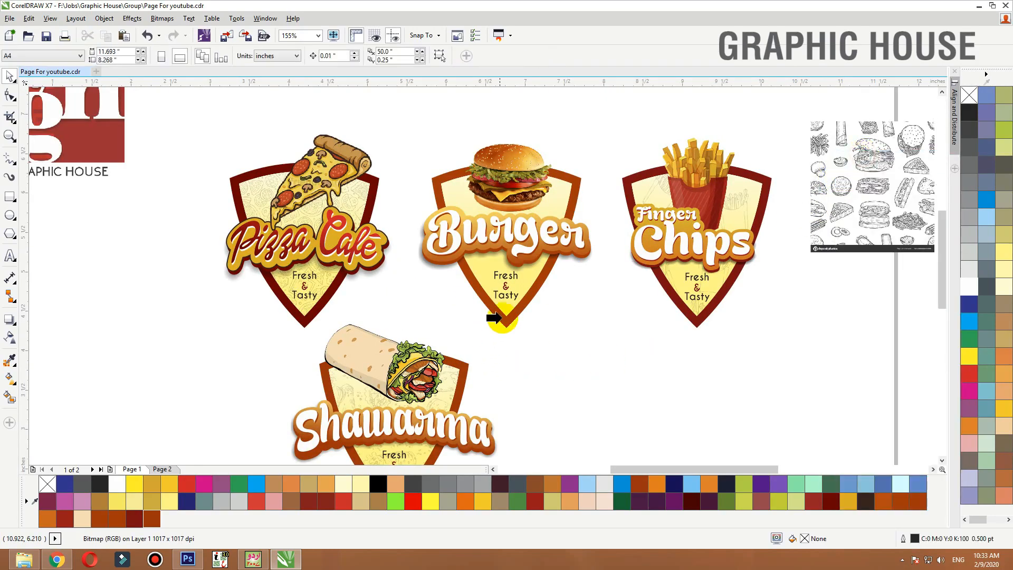
left_click(499, 310)
left_click(520, 273, "ctrl")
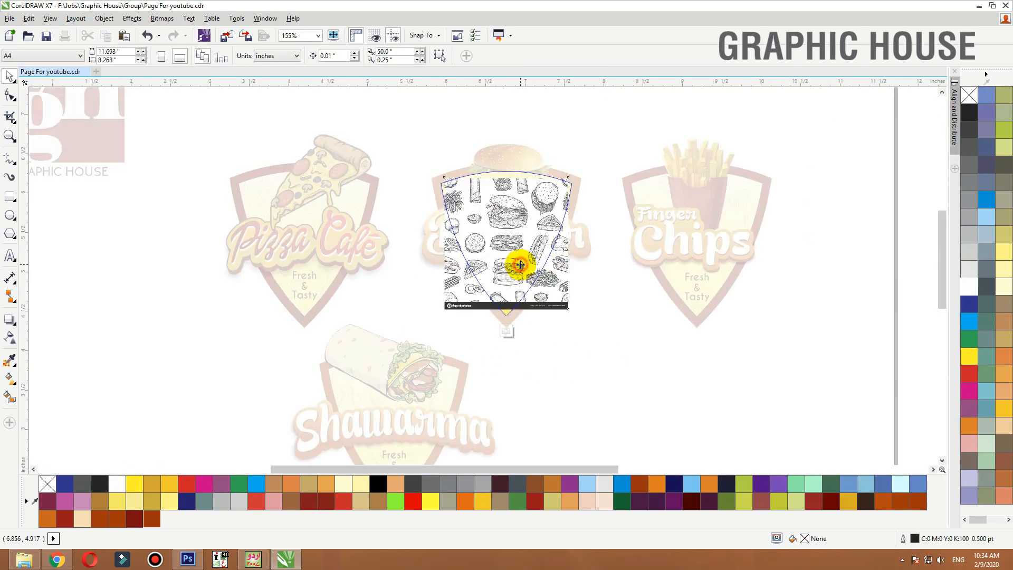
left_click_drag(573, 317, 552, 288)
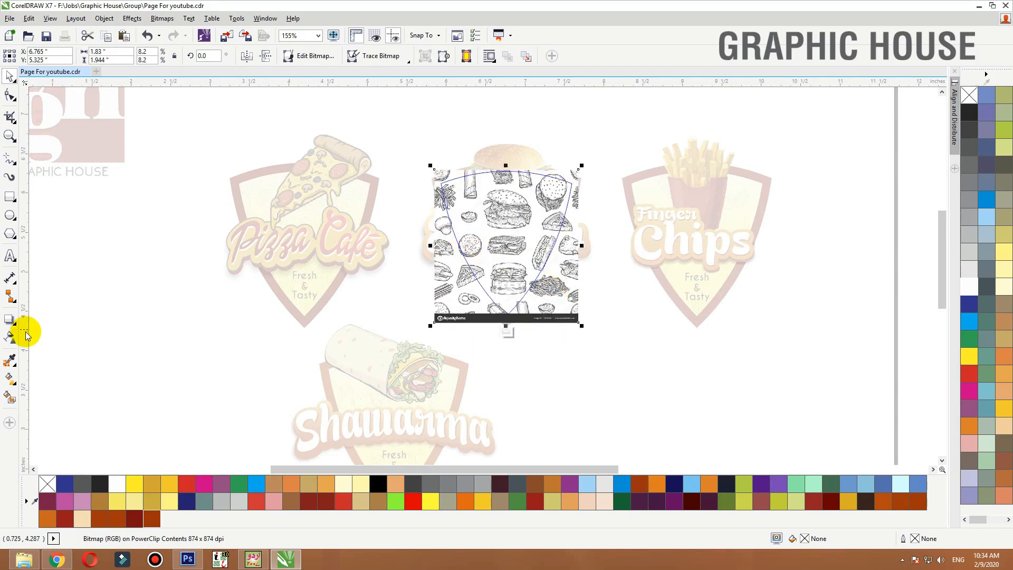
- Give the clipped fast food pattern a uniform Multiply transparency of 80 and finish editing the Burger shield's PowerClip
left_click(9, 337)
left_click(132, 55)
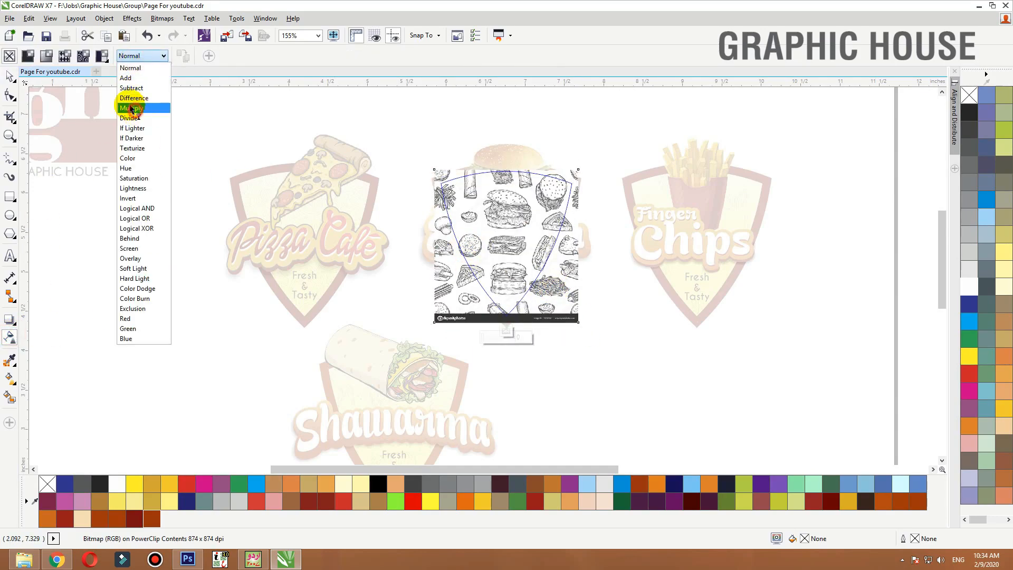
left_click(134, 105)
left_click(28, 55)
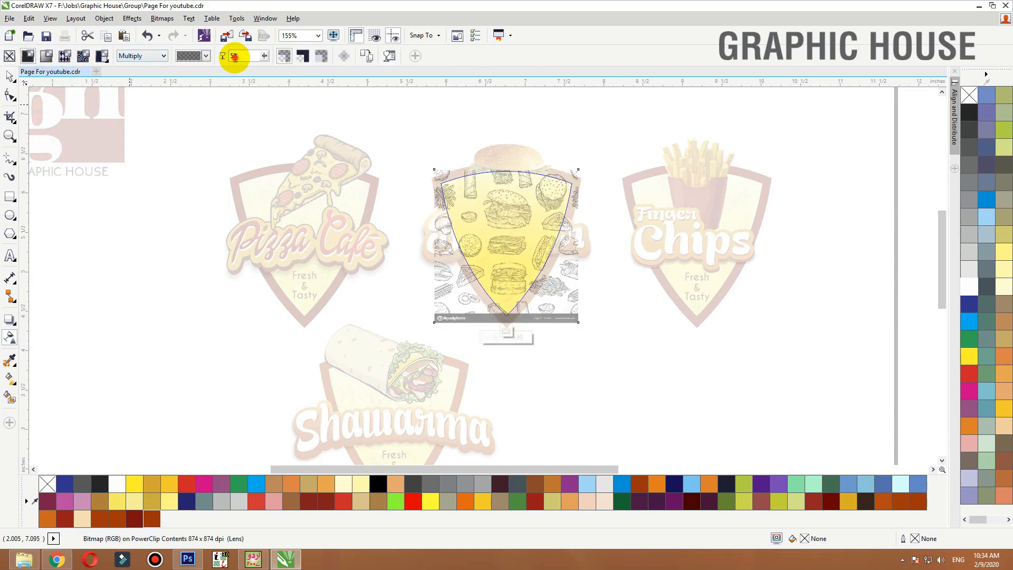
left_click(234, 57)
type("85")
key("Return")
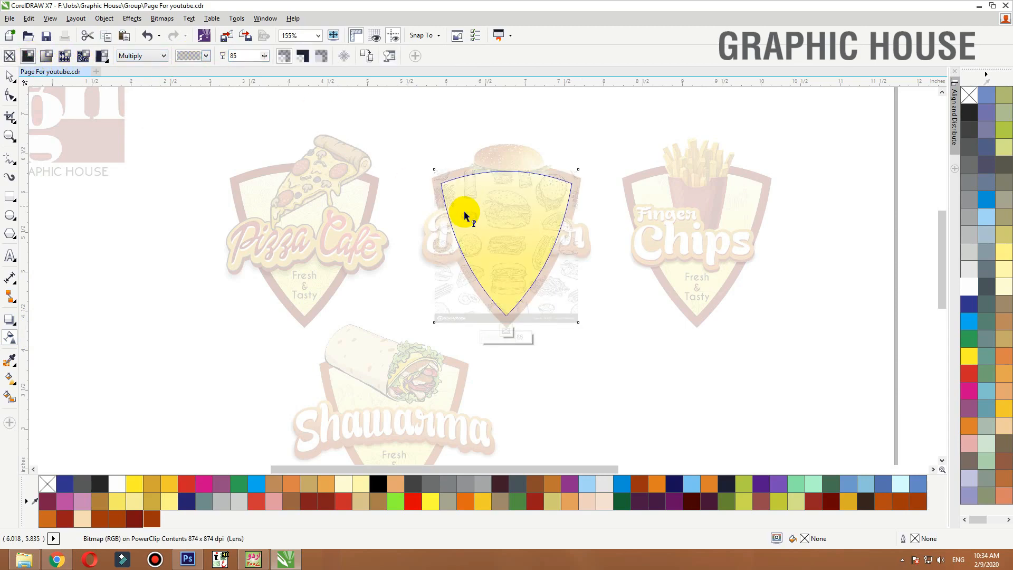
scroll(397, 255, "up", 3)
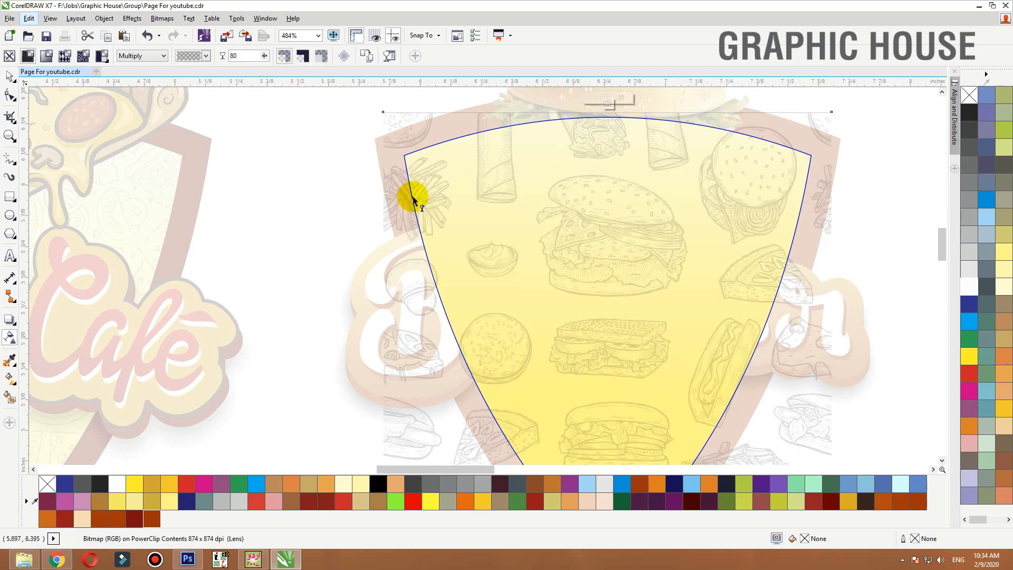
left_click(10, 77)
left_click(311, 182)
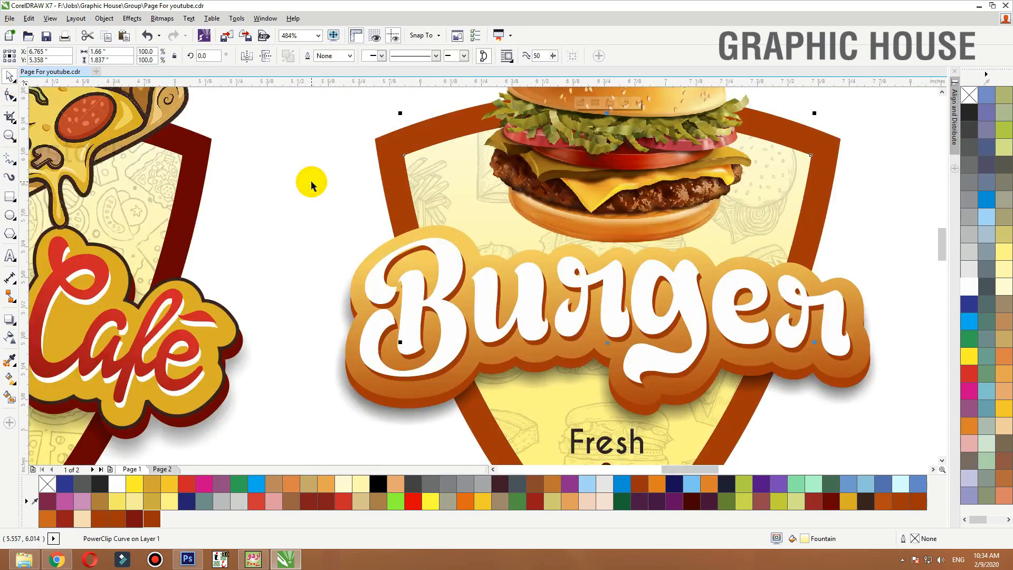
- Select the wrap image on the Shawarma logo
scroll(614, 221, "down", 4)
left_click_drag(873, 154, 353, 467)
key("shift+F2")
left_click(533, 364)
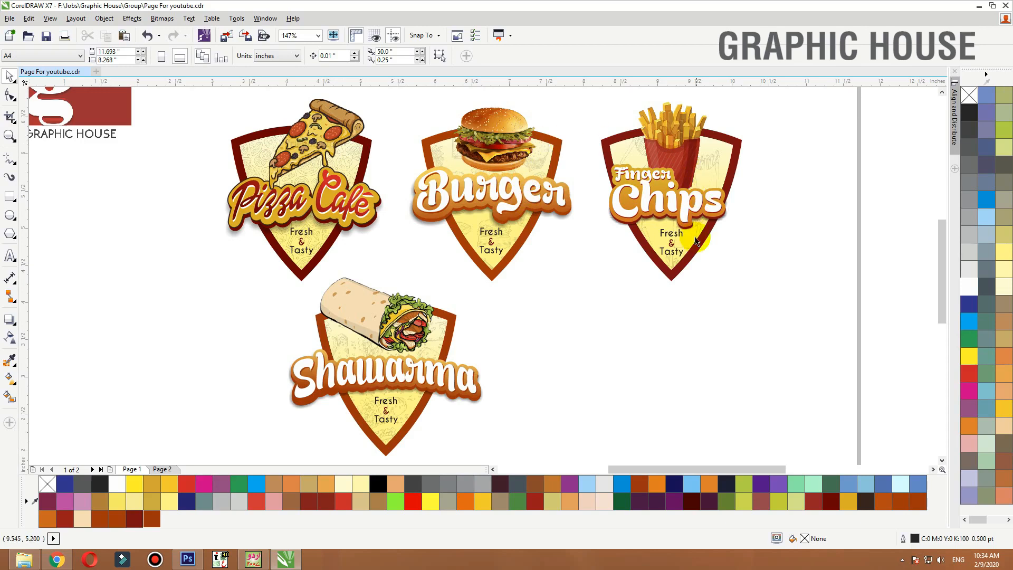
left_click(385, 333)
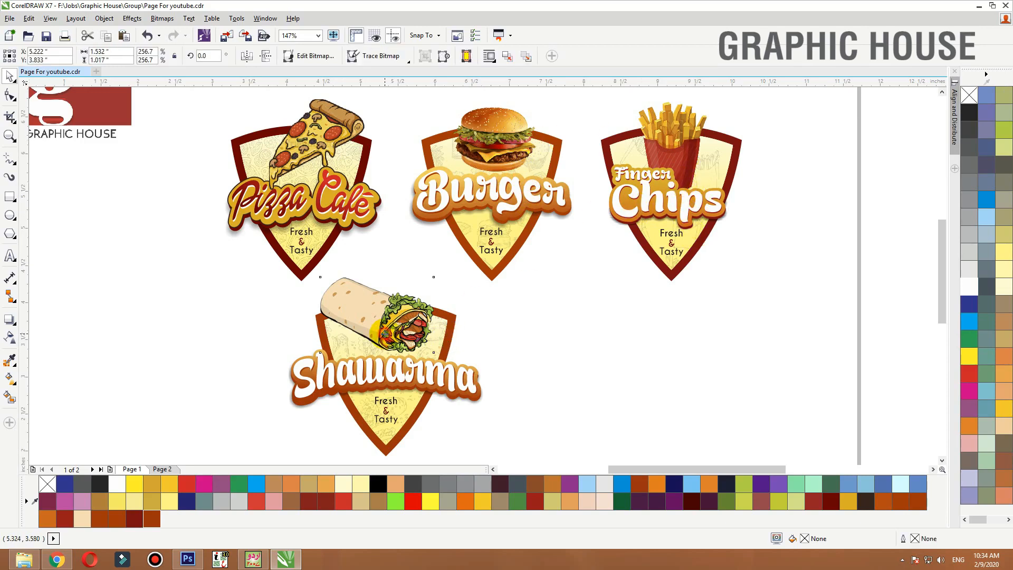